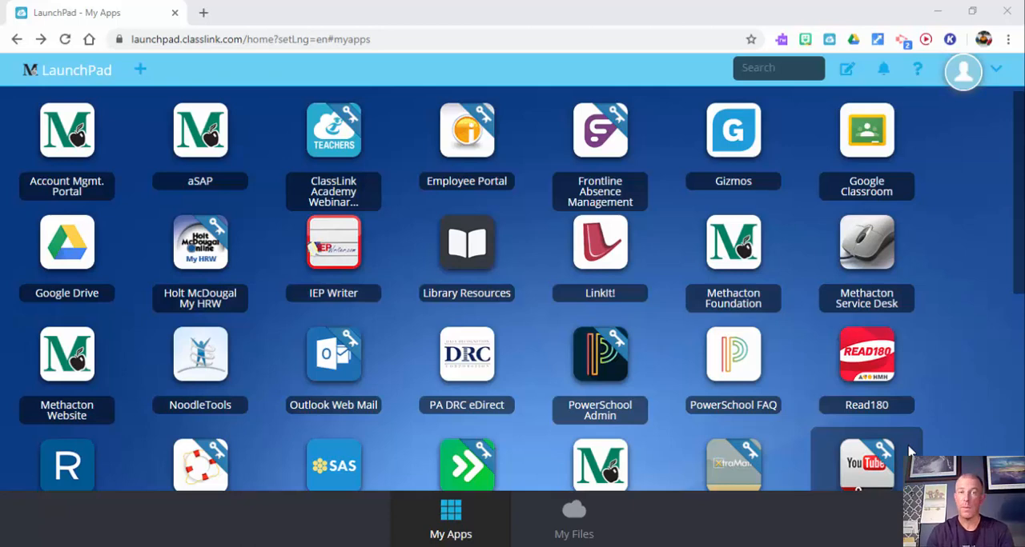
Step: Go to the Flipgrid website at flipgrid.com
{"action": "left_click", "coordinate": [372, 32]}
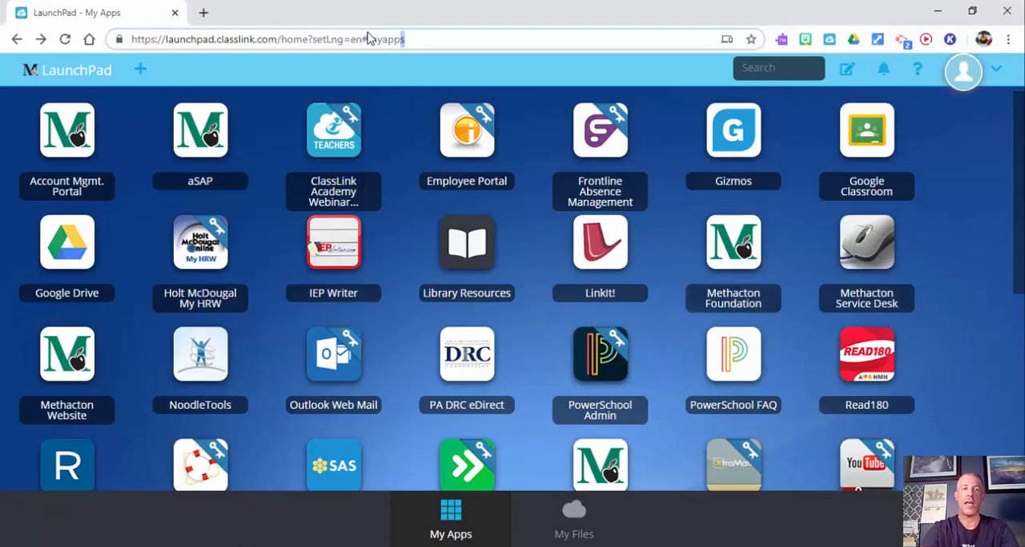
{"action": "left_click", "coordinate": [368, 32]}
{"action": "type", "text": "fl"}
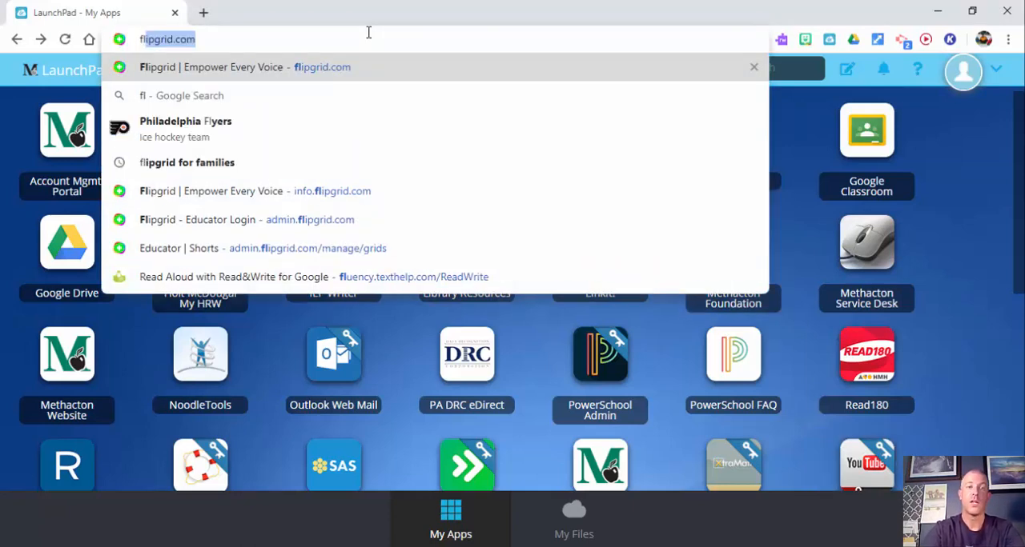
{"action": "key", "text": "Return"}
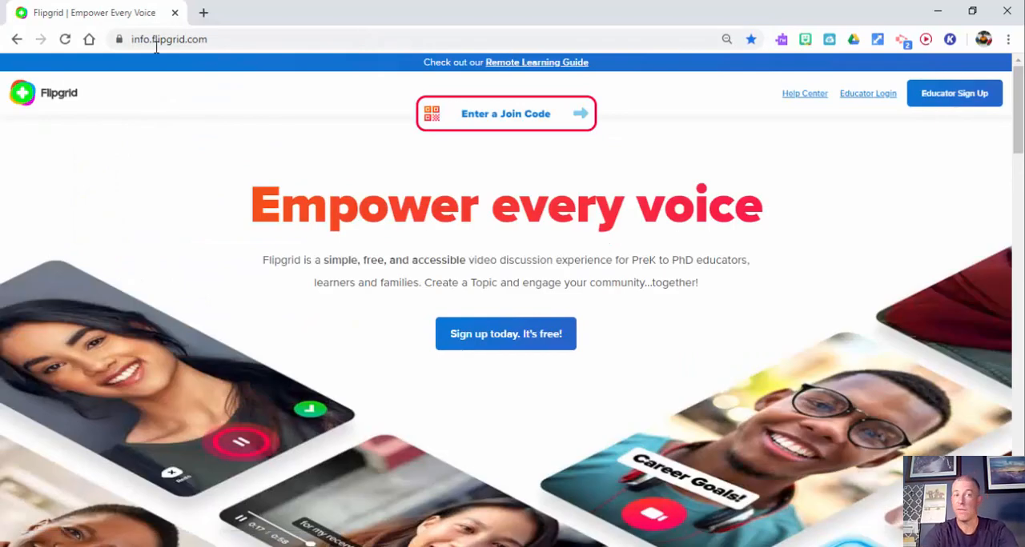
Step: Open the Remote Learning Guide in a separate tab, look through the article, and close it
{"action": "right_click", "coordinate": [537, 65]}
{"action": "left_click", "coordinate": [561, 70]}
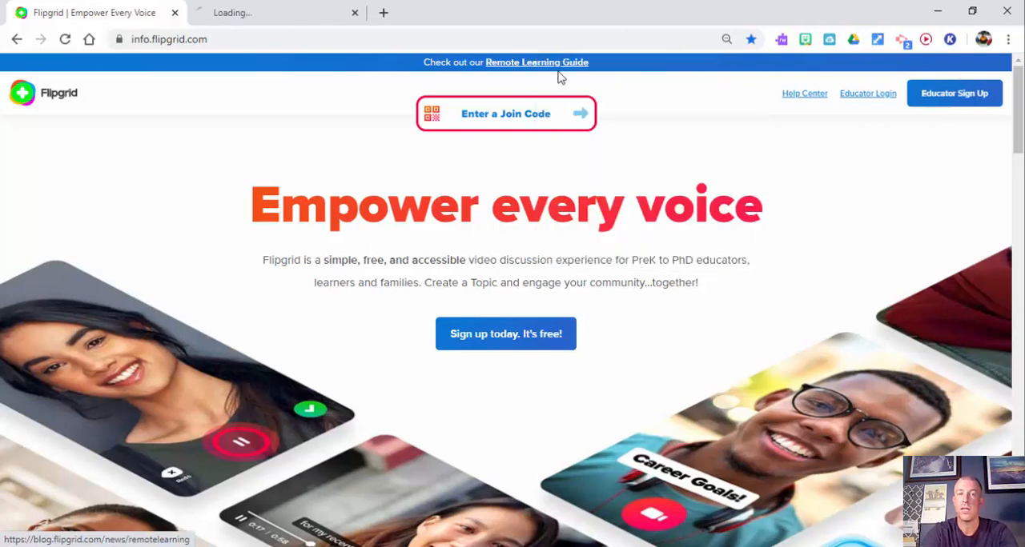
{"action": "left_click", "coordinate": [312, 12]}
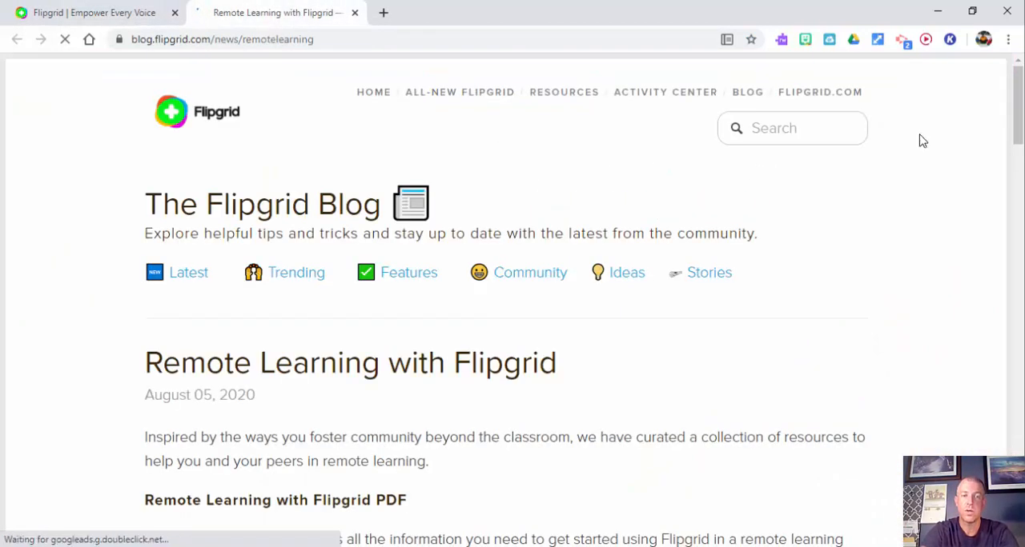
{"action": "left_click_drag", "start_coordinate": [1018, 99], "coordinate": [1019, 263]}
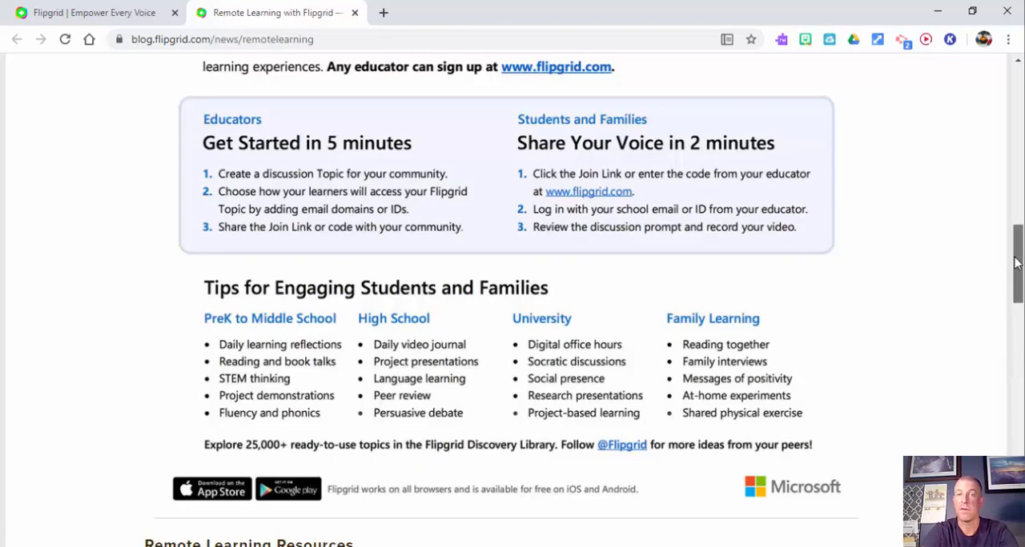
{"action": "left_click_drag", "start_coordinate": [1018, 258], "coordinate": [1018, 80]}
{"action": "left_click", "coordinate": [355, 12]}
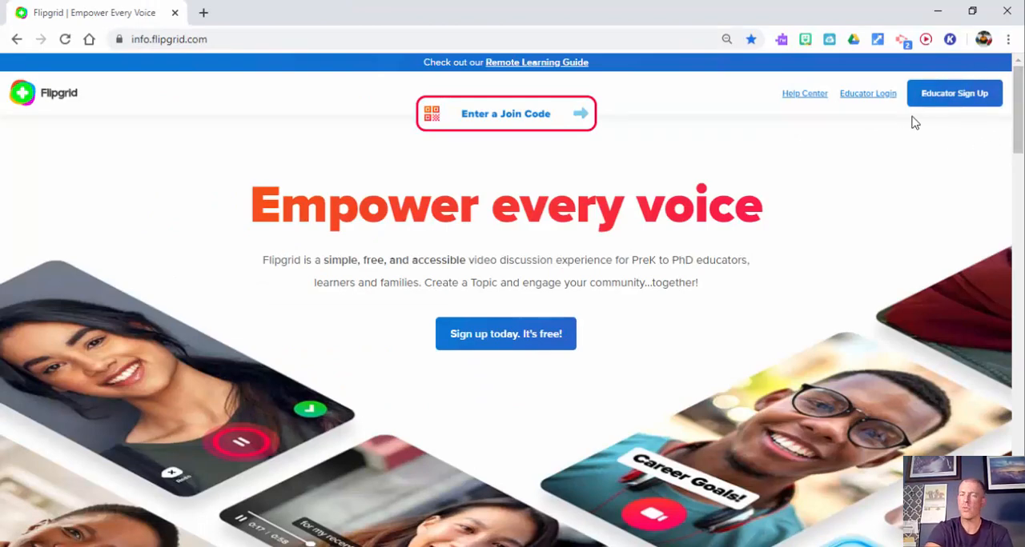
Step: Enter the educator area through Educator Login and start a private group named "Sample 2020"
{"action": "left_click", "coordinate": [872, 104]}
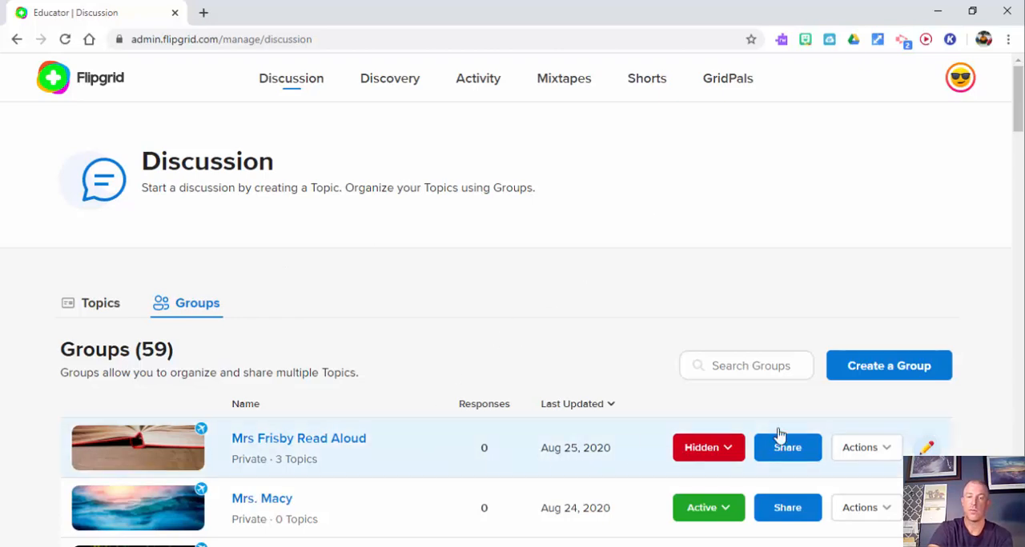
{"action": "left_click_drag", "start_coordinate": [1020, 129], "coordinate": [1020, 107]}
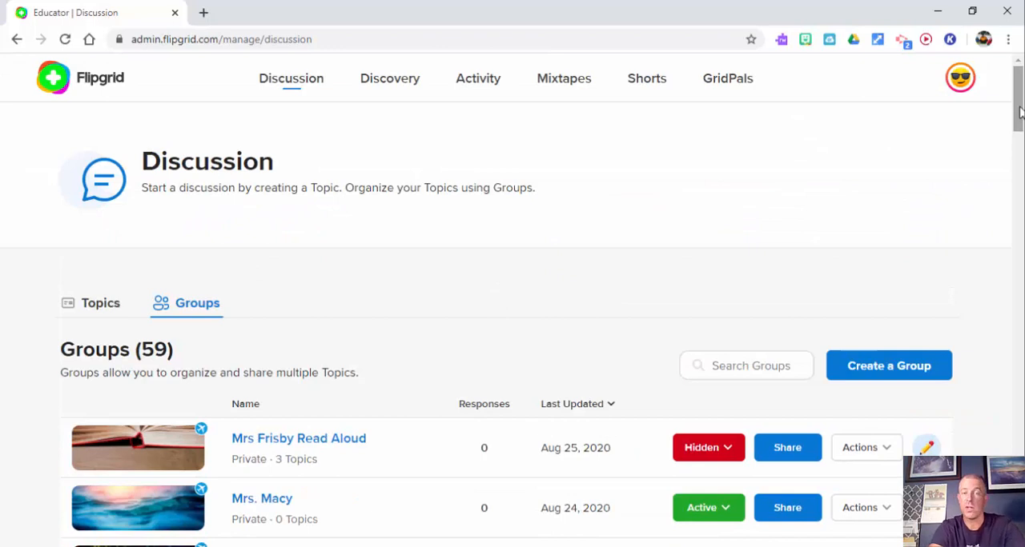
{"action": "left_click", "coordinate": [906, 373]}
{"action": "left_click", "coordinate": [432, 300]}
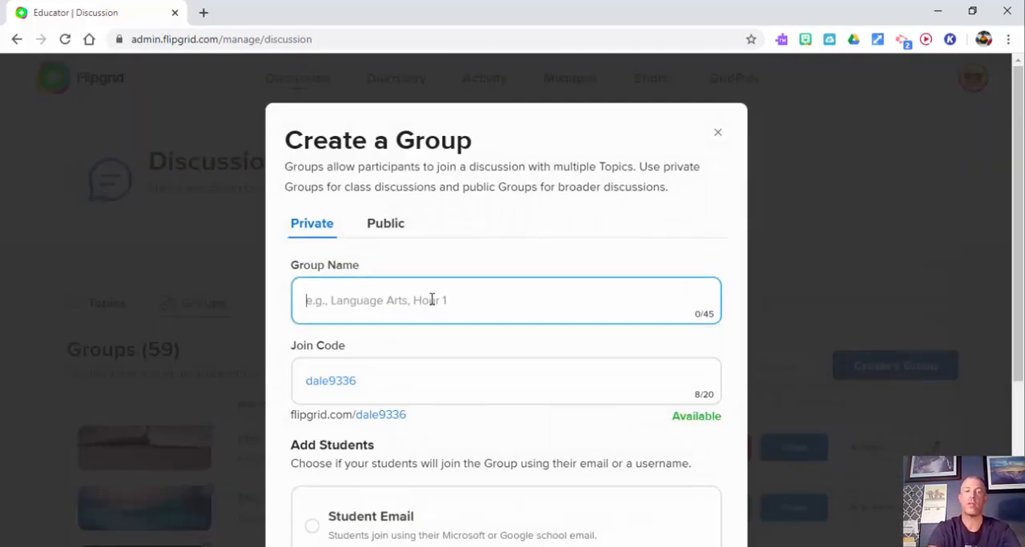
{"action": "type", "text": "Sample"}
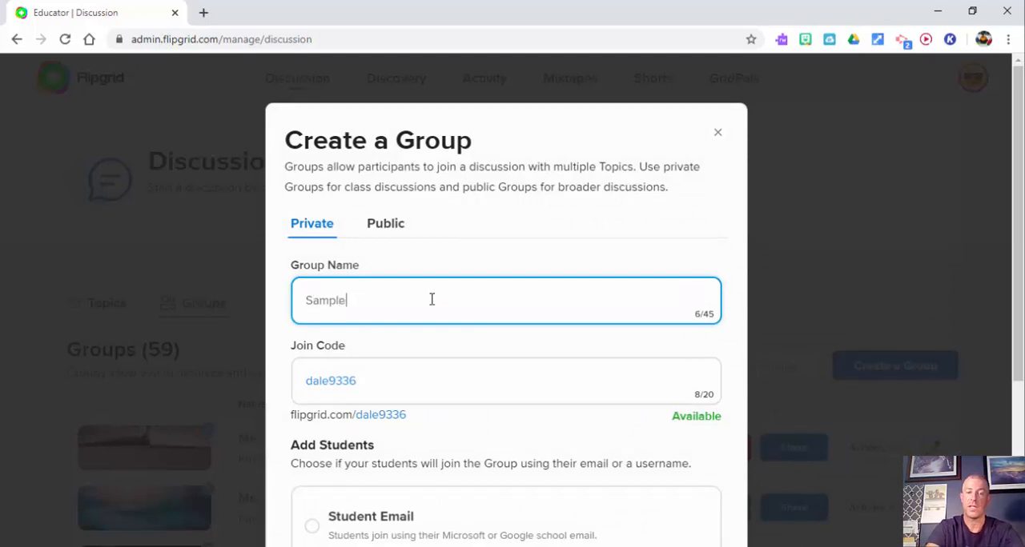
{"action": "type", "text": " 2020"}
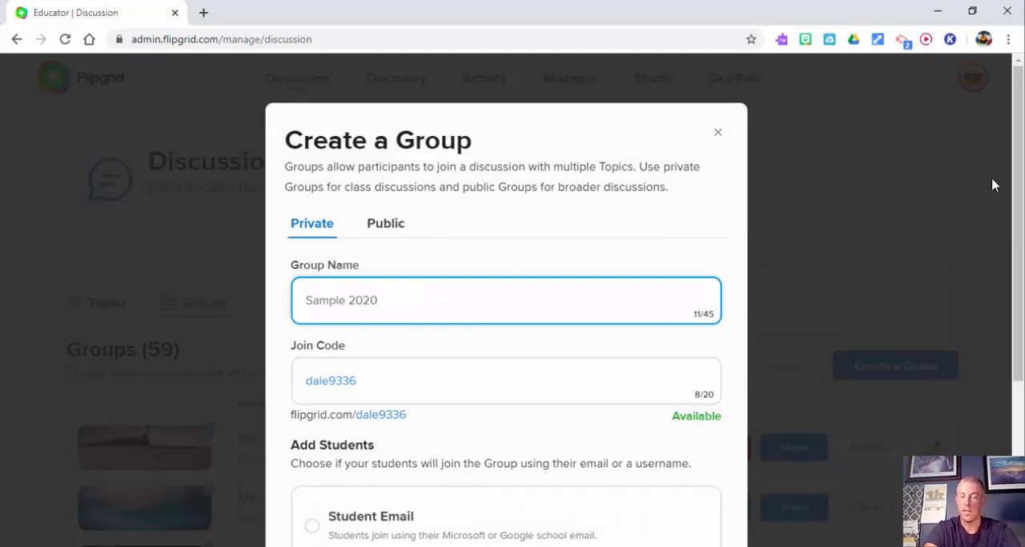
{"action": "scroll", "coordinate": [564, 210], "scroll_direction": "down", "scroll_amount": 2}
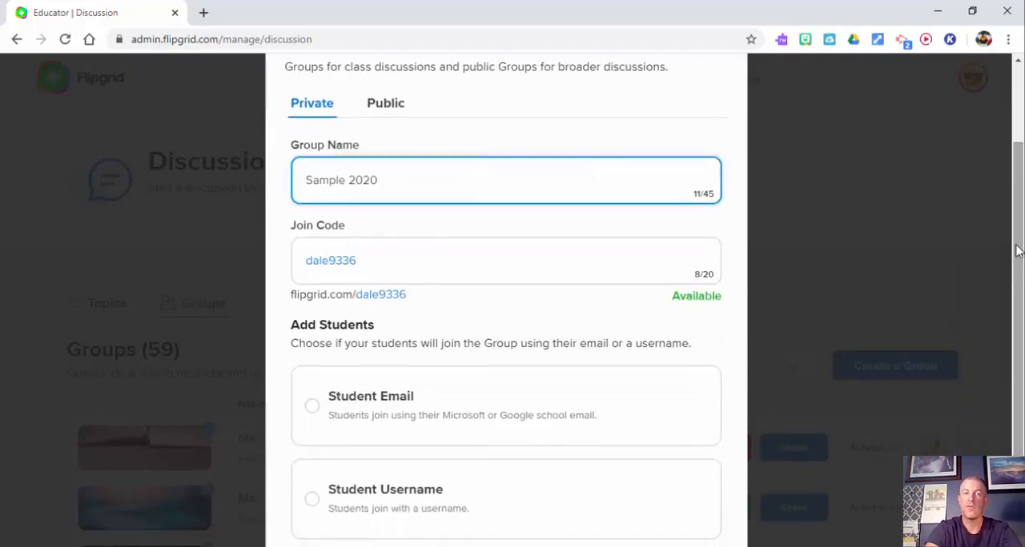
{"action": "left_click", "coordinate": [428, 262]}
{"action": "key", "text": "BackSpace"}
{"action": "key", "text": "BackSpace"}
{"action": "key", "text": "BackSpace"}
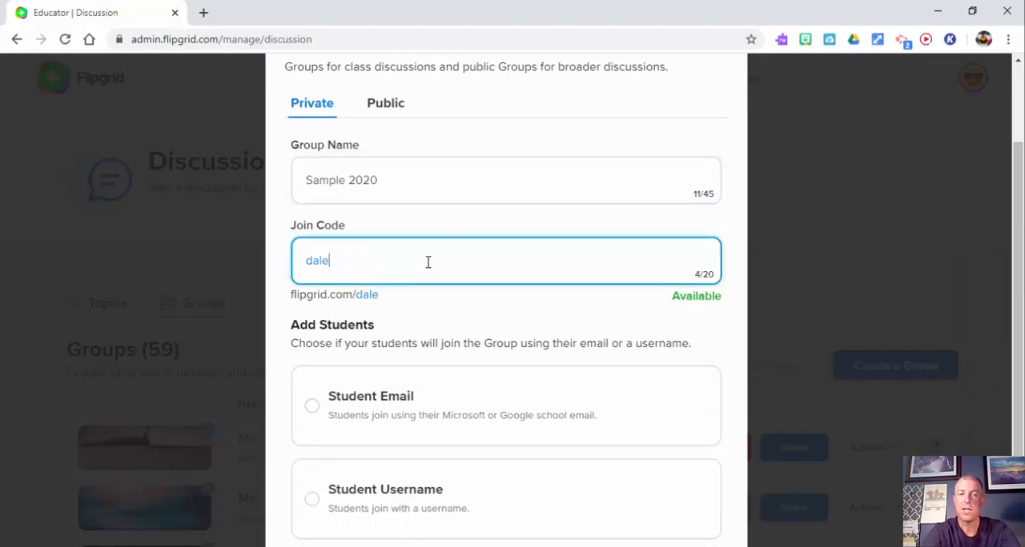
{"action": "type", "text": "2020"}
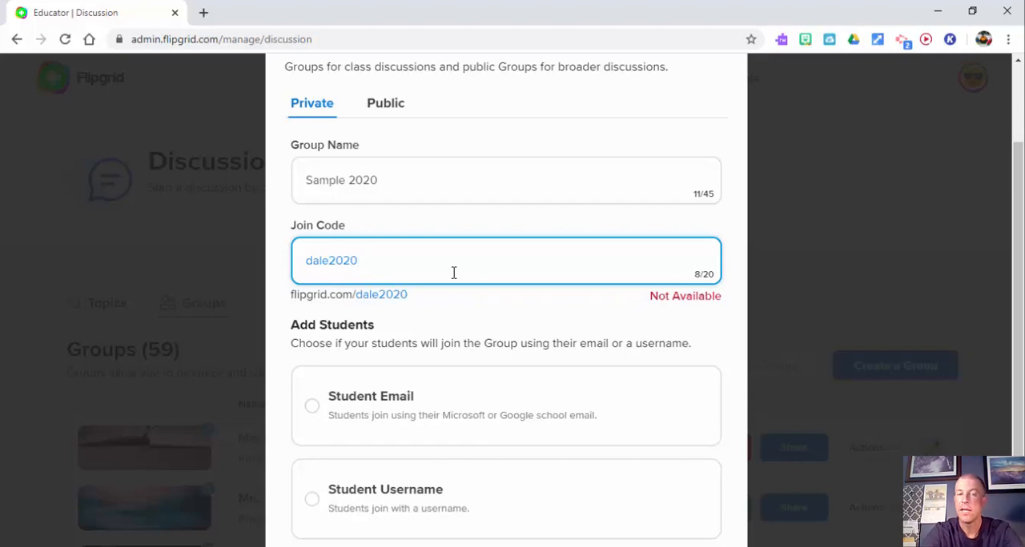
{"action": "key", "text": "BackSpace"}
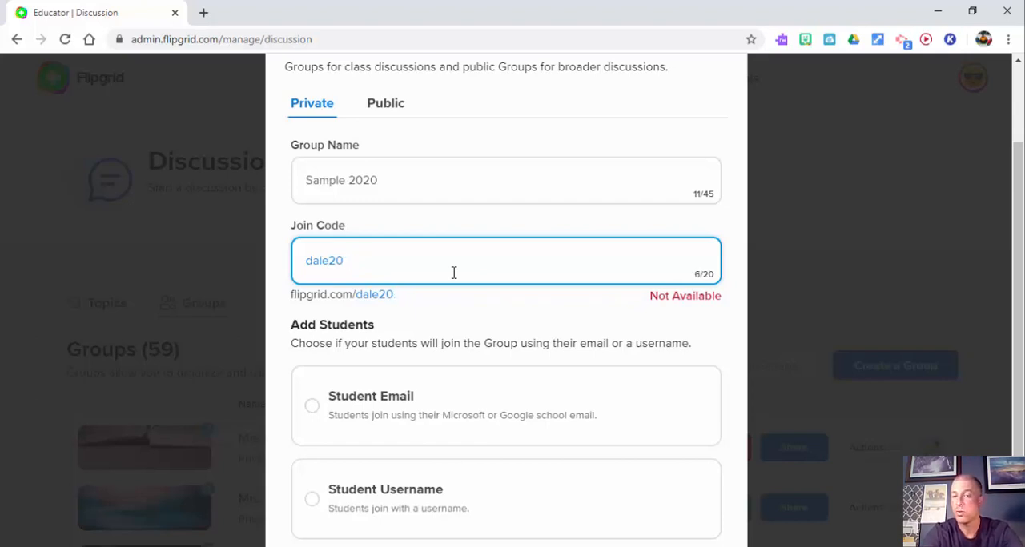
{"action": "key", "text": "BackSpace"}
{"action": "key", "text": "BackSpace"}
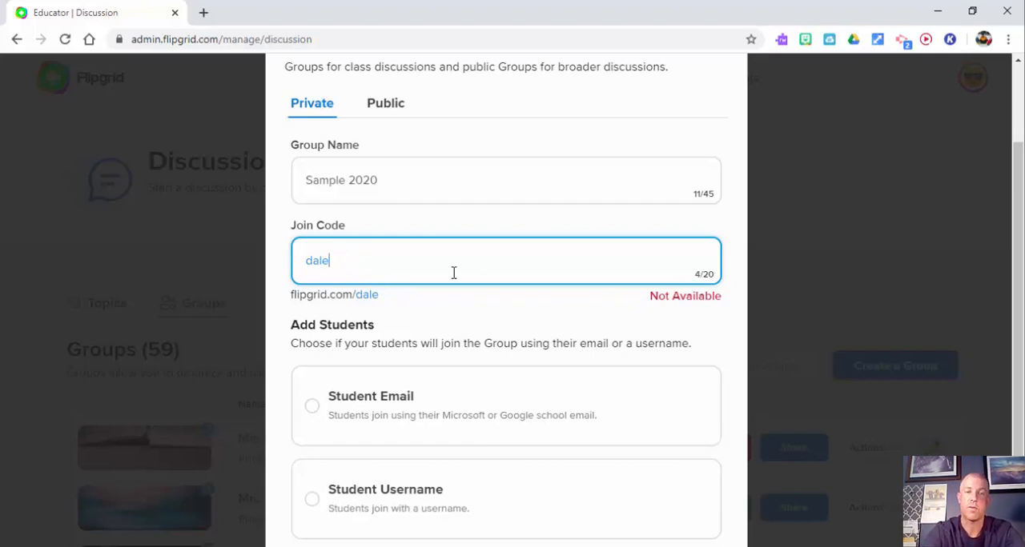
{"action": "type", "text": "c"}
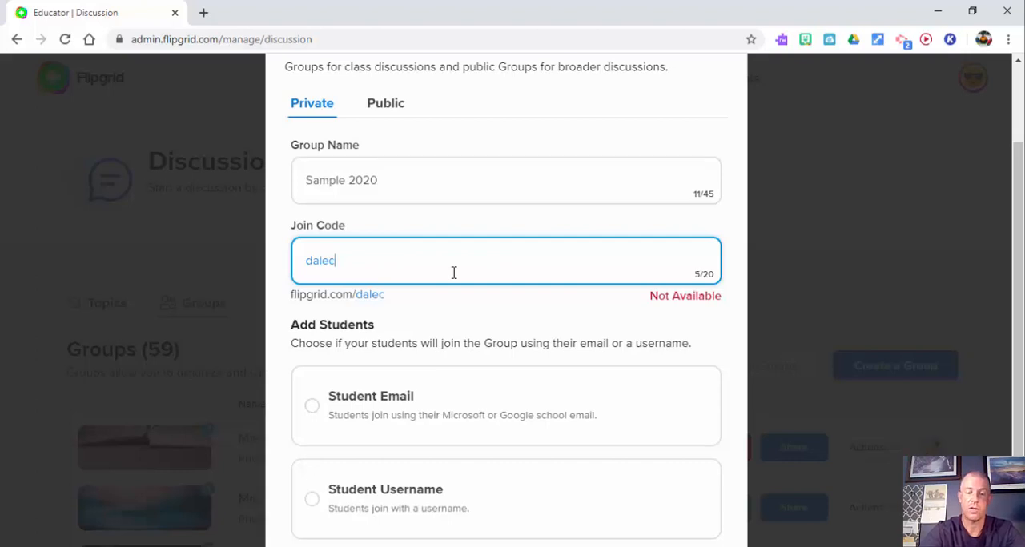
{"action": "type", "text": "lassroom"}
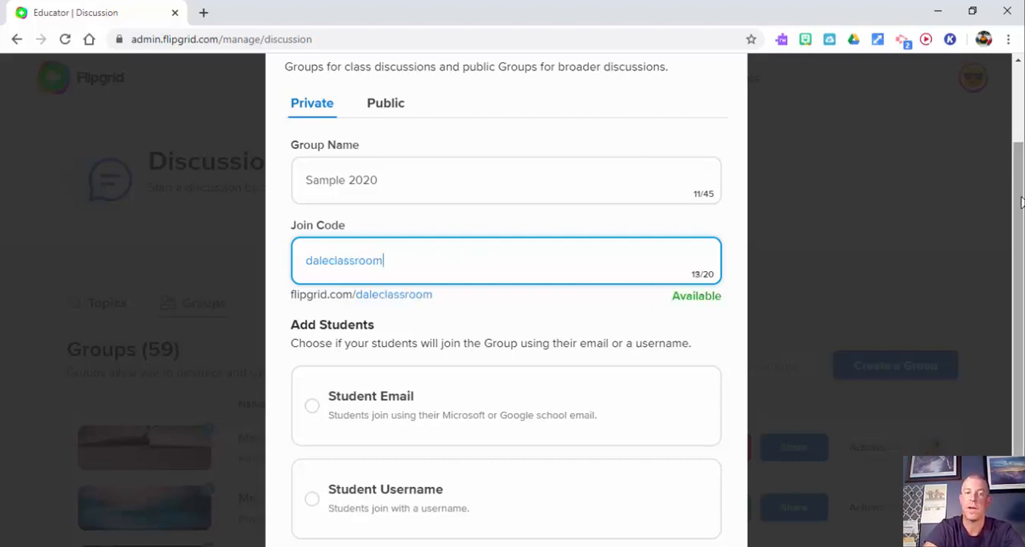
Step: Have students join by Student Email, add the domain student.methacton.org, and continue without a guest password
{"action": "scroll", "coordinate": [1021, 202], "scroll_direction": "down", "scroll_amount": 2}
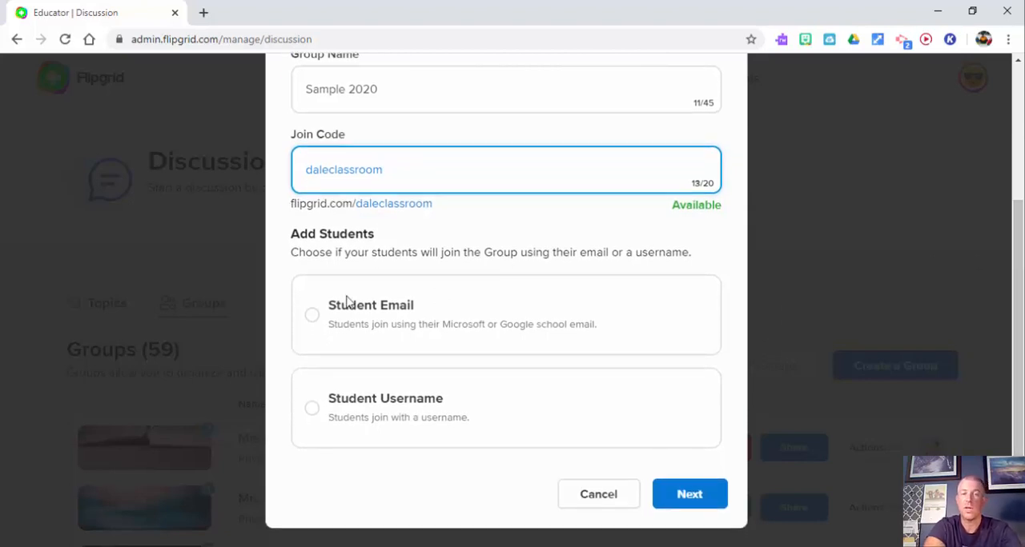
{"action": "left_click", "coordinate": [317, 323]}
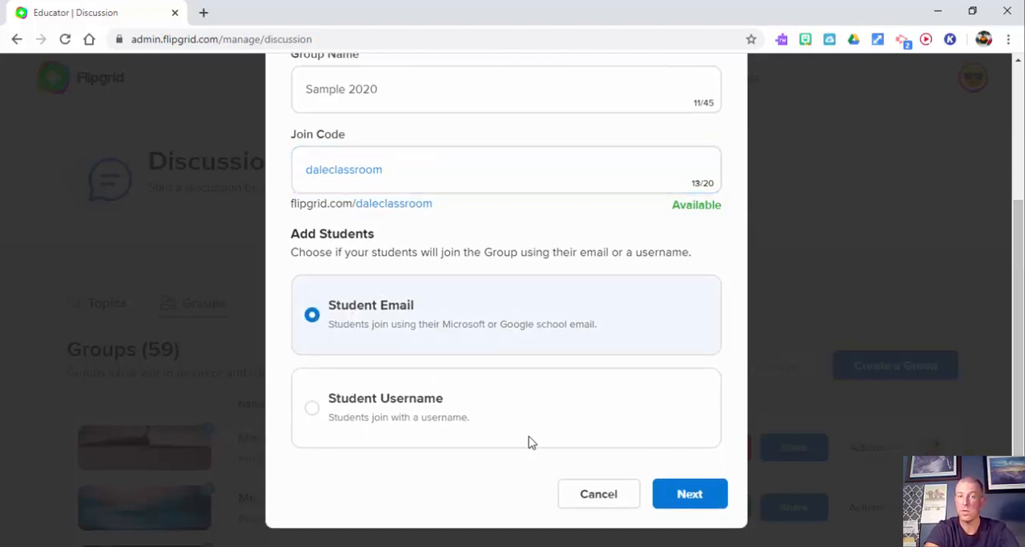
{"action": "left_click", "coordinate": [694, 503]}
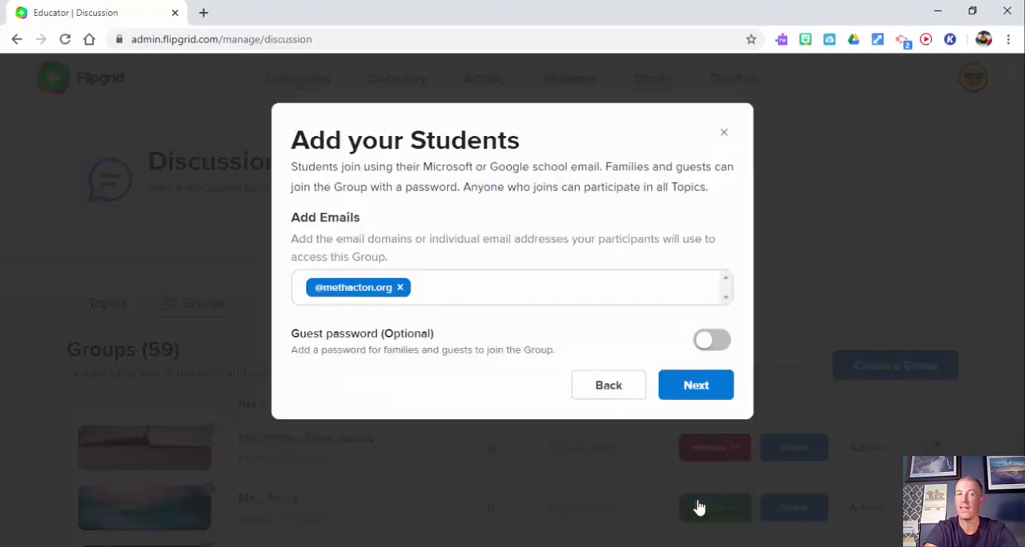
{"action": "left_click", "coordinate": [451, 288]}
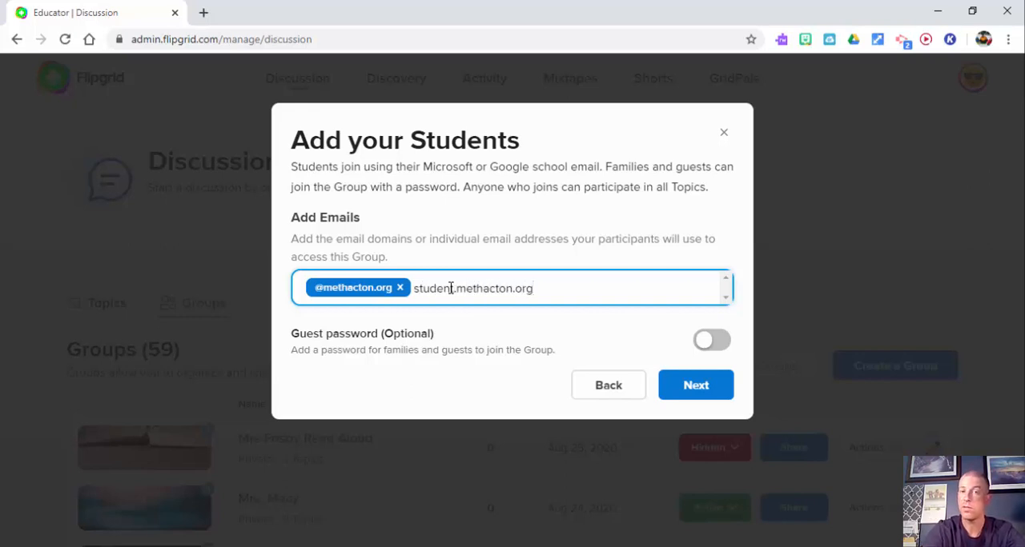
{"action": "key", "text": "Return"}
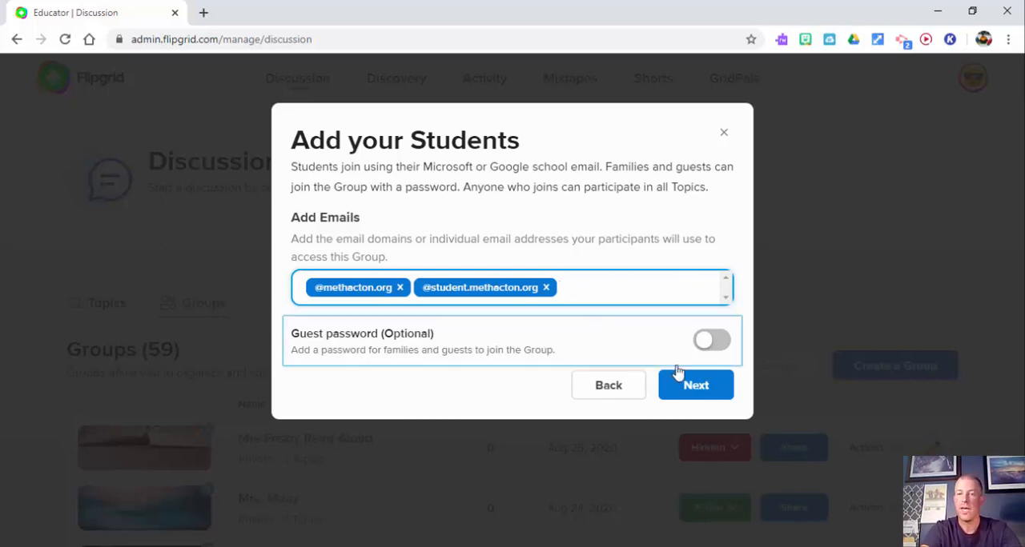
{"action": "left_click", "coordinate": [695, 388]}
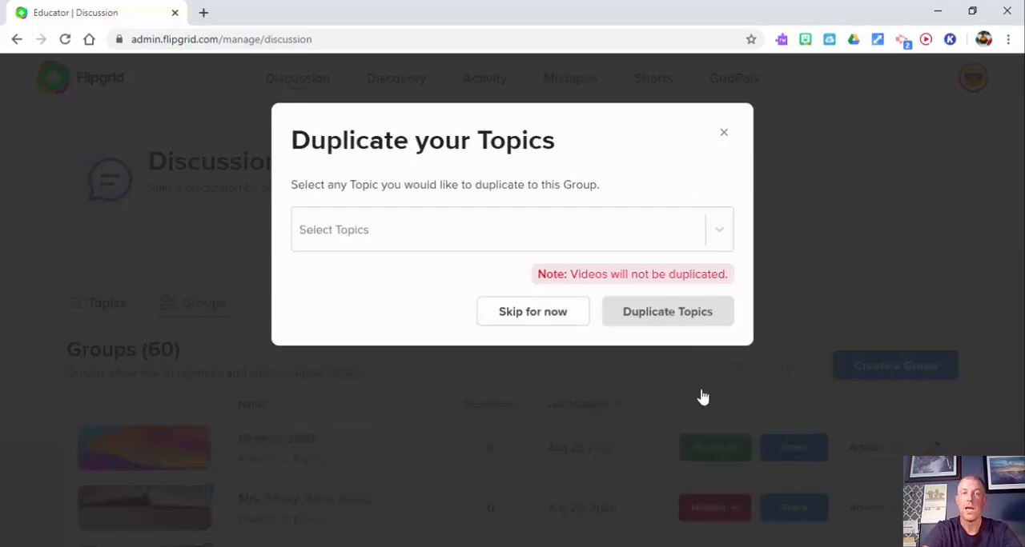
Step: Skip duplicating existing topics into the new group and go from the sharing options to the group's page
{"action": "left_click", "coordinate": [429, 228]}
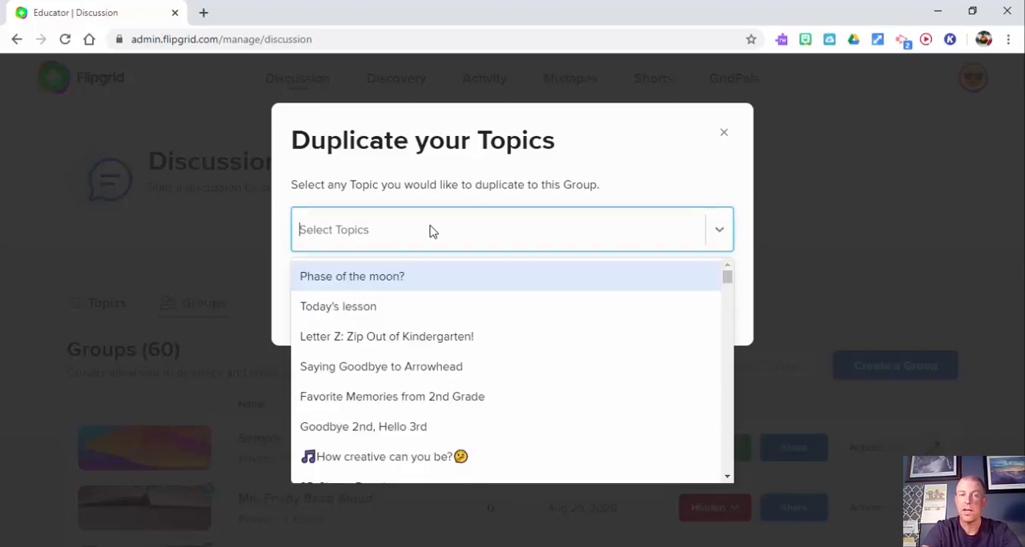
{"action": "left_click_drag", "start_coordinate": [728, 282], "coordinate": [737, 248]}
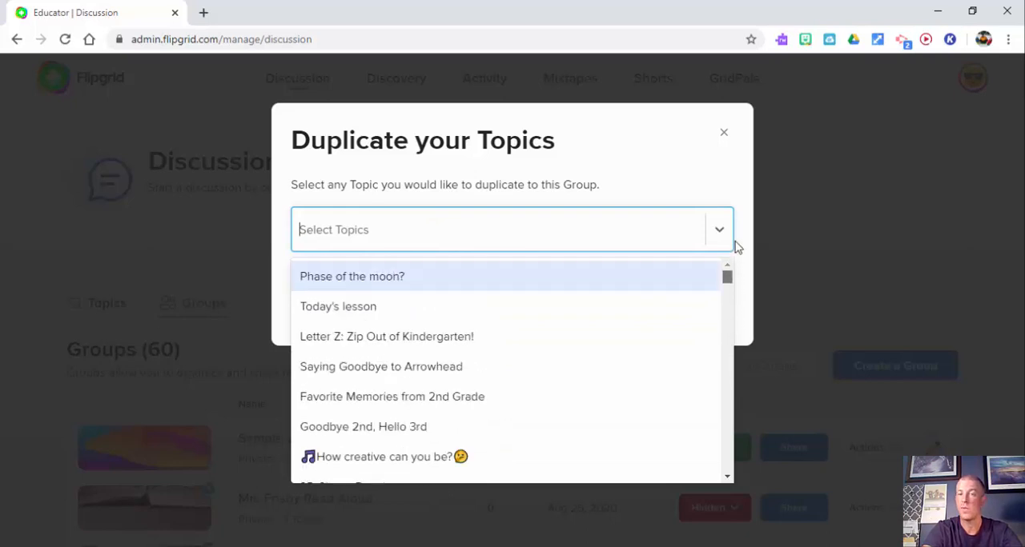
{"action": "left_click", "coordinate": [617, 161]}
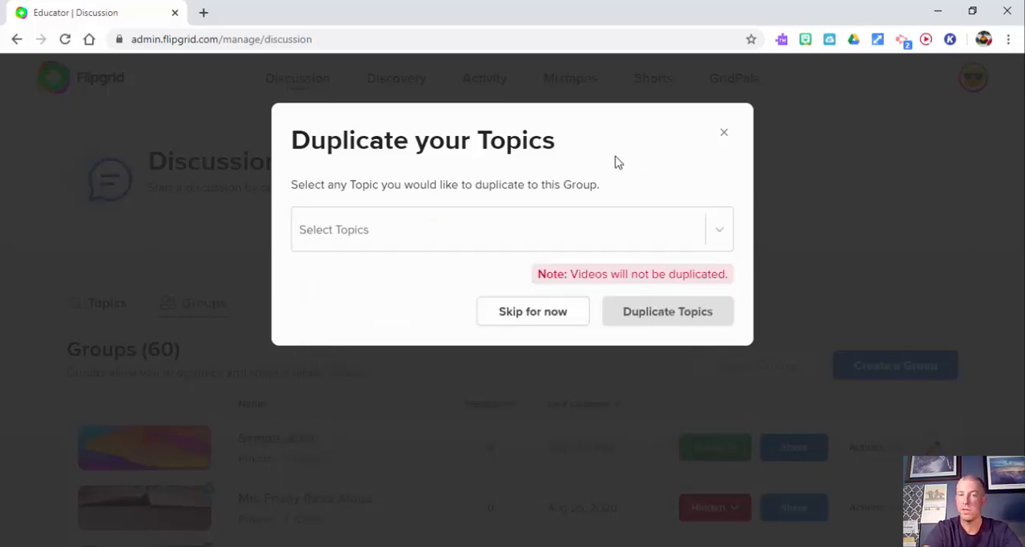
{"action": "left_click", "coordinate": [533, 314]}
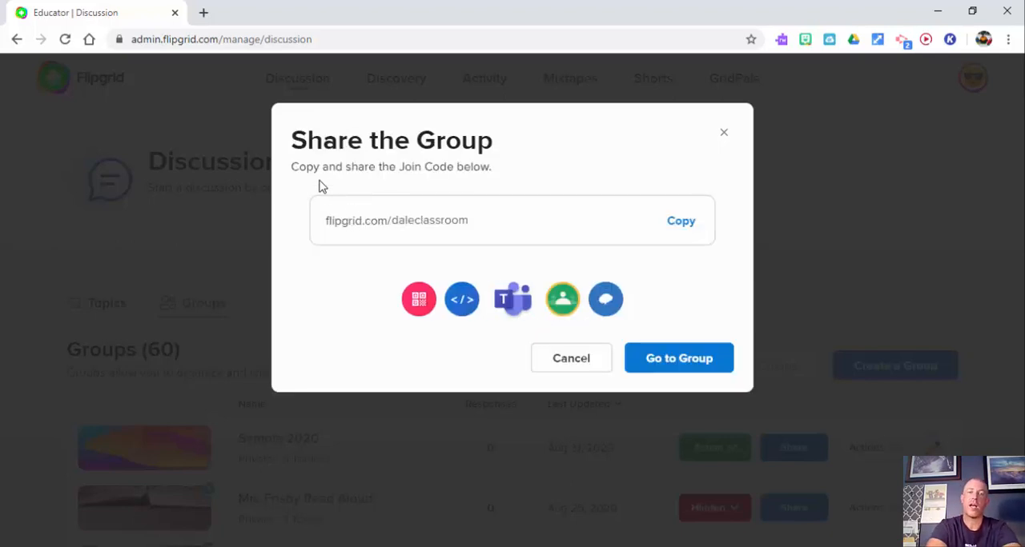
{"action": "left_click", "coordinate": [516, 242]}
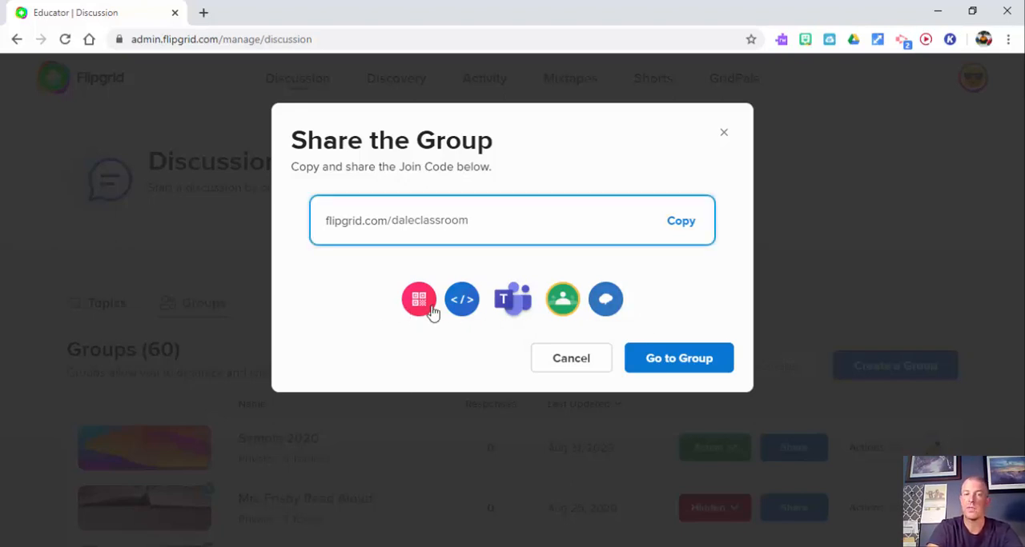
{"action": "left_click", "coordinate": [677, 366]}
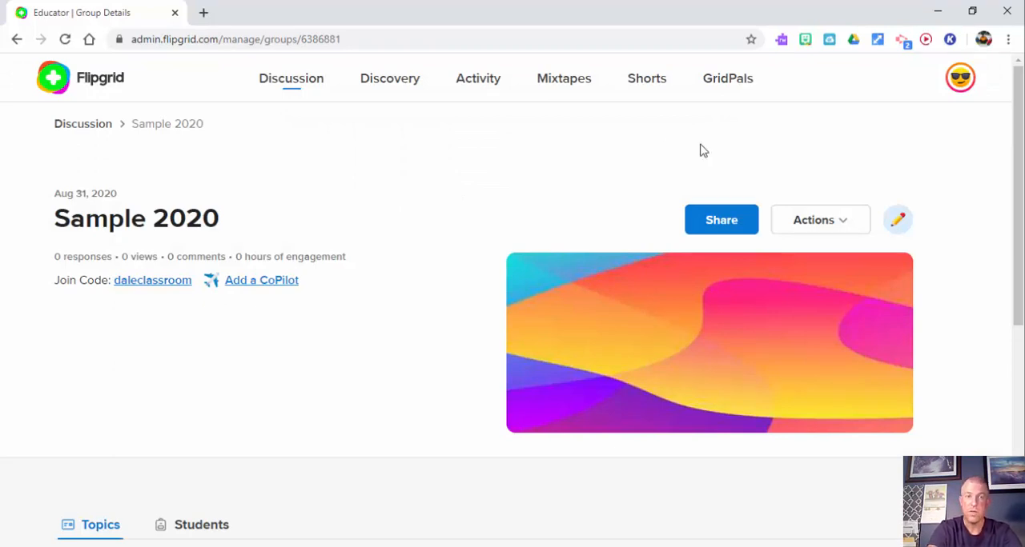
Step: View the Add a CoPilot invitation for the Sample 2020 group and close it without inviting anyone
{"action": "scroll", "coordinate": [1016, 160], "scroll_direction": "down", "scroll_amount": 1}
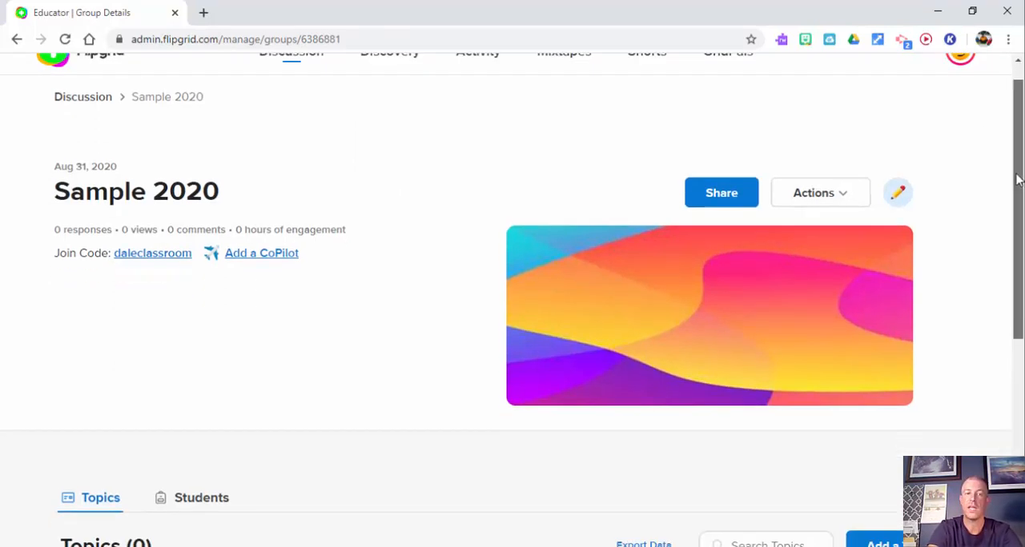
{"action": "left_click", "coordinate": [273, 227]}
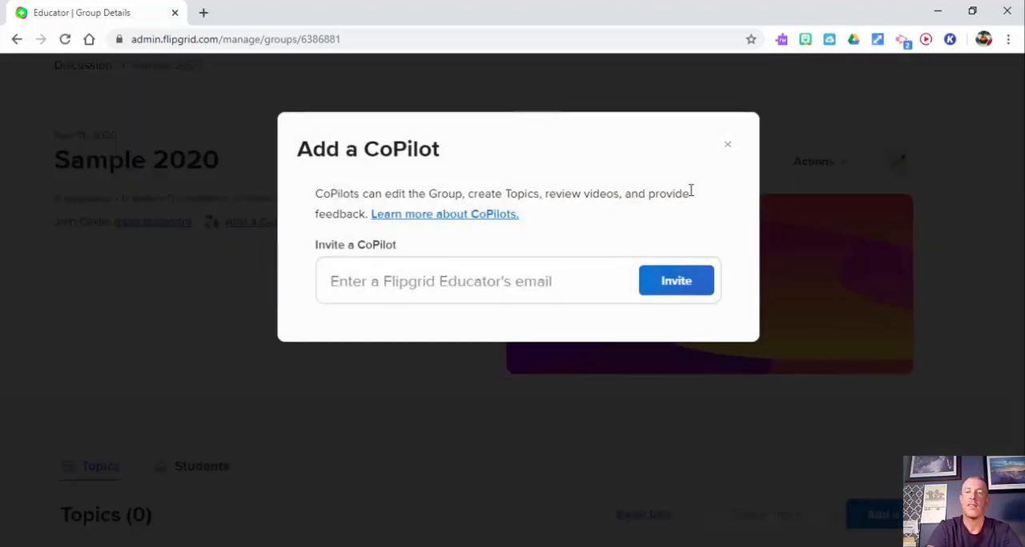
{"action": "left_click", "coordinate": [728, 145]}
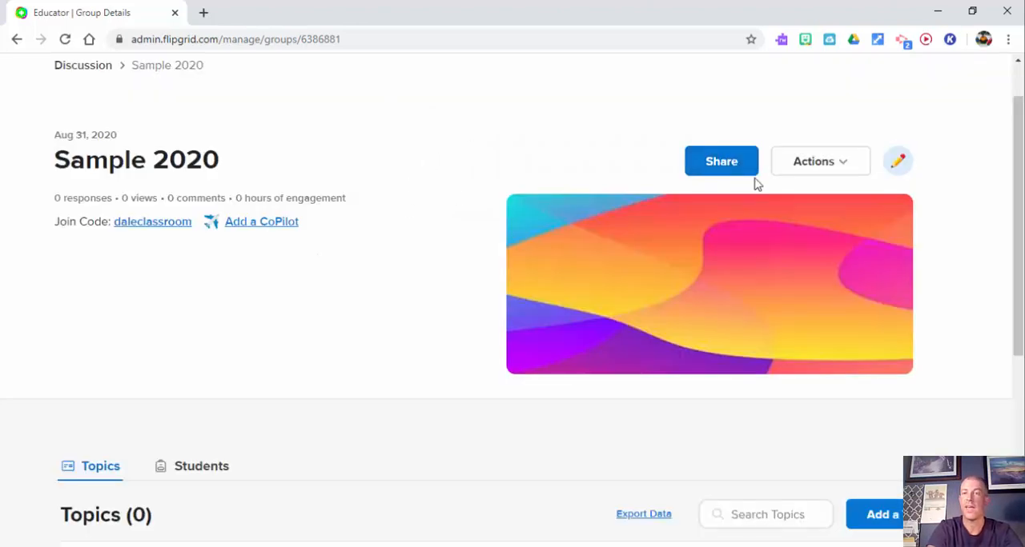
{"action": "left_click_drag", "start_coordinate": [1015, 189], "coordinate": [1016, 211]}
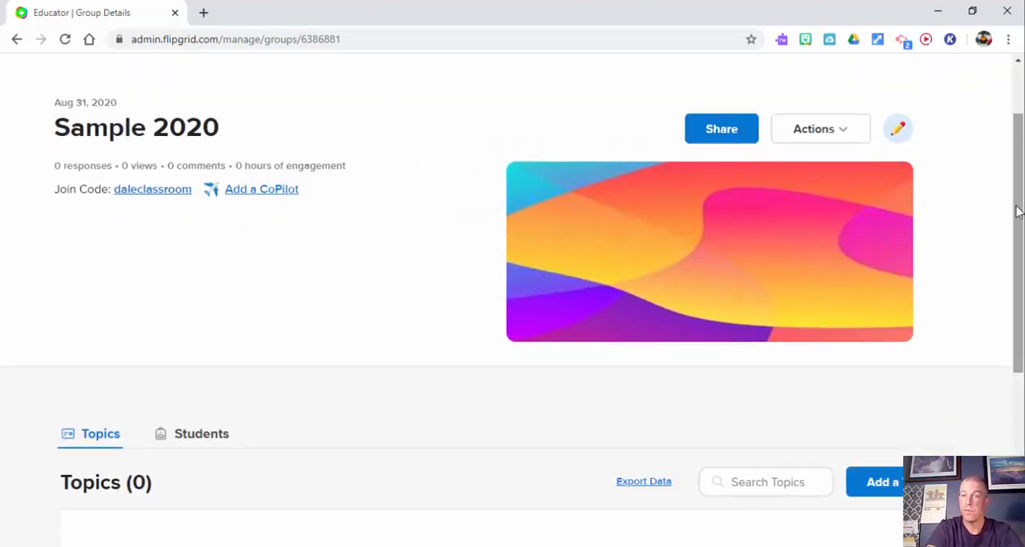
Step: Open the Sample 2020 group for editing and review its Details and Access Control settings
{"action": "left_click", "coordinate": [900, 135]}
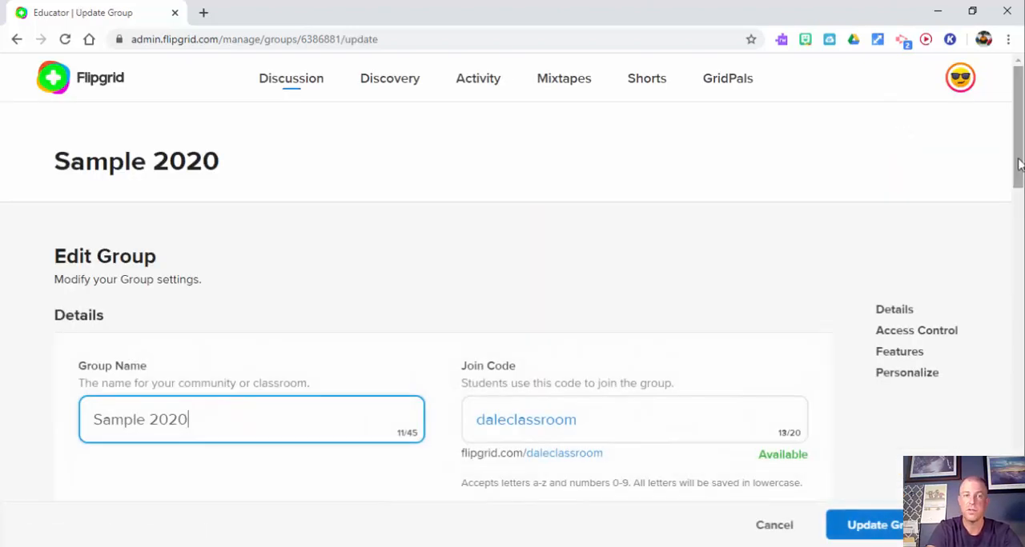
{"action": "left_click_drag", "start_coordinate": [1018, 164], "coordinate": [1019, 221]}
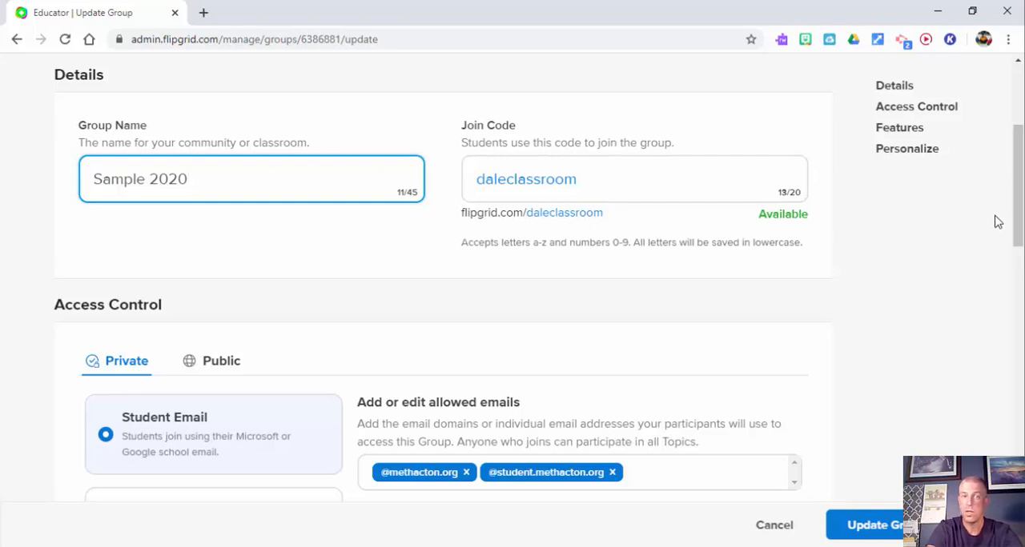
{"action": "left_click_drag", "start_coordinate": [1017, 217], "coordinate": [1017, 259]}
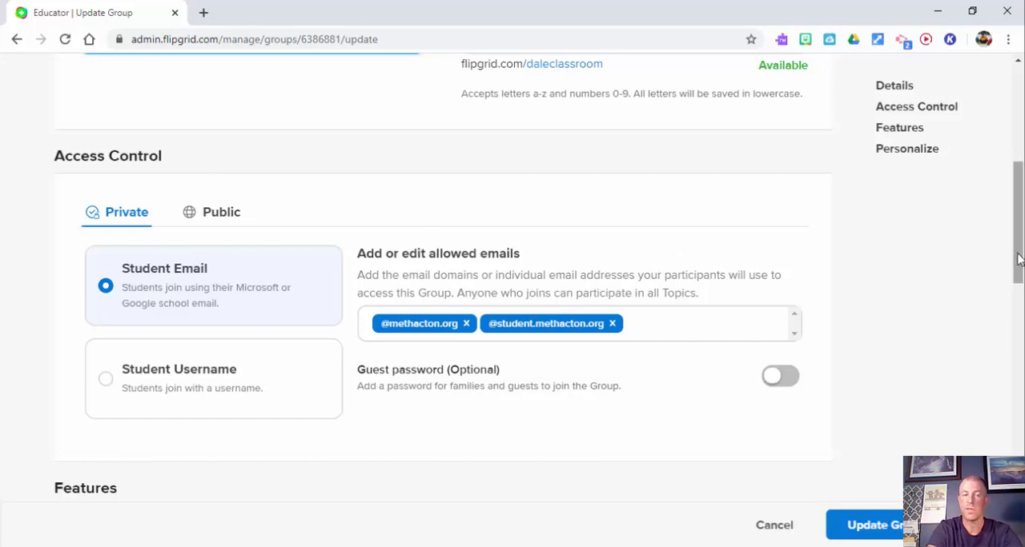
{"action": "left_click_drag", "start_coordinate": [1018, 258], "coordinate": [1018, 342]}
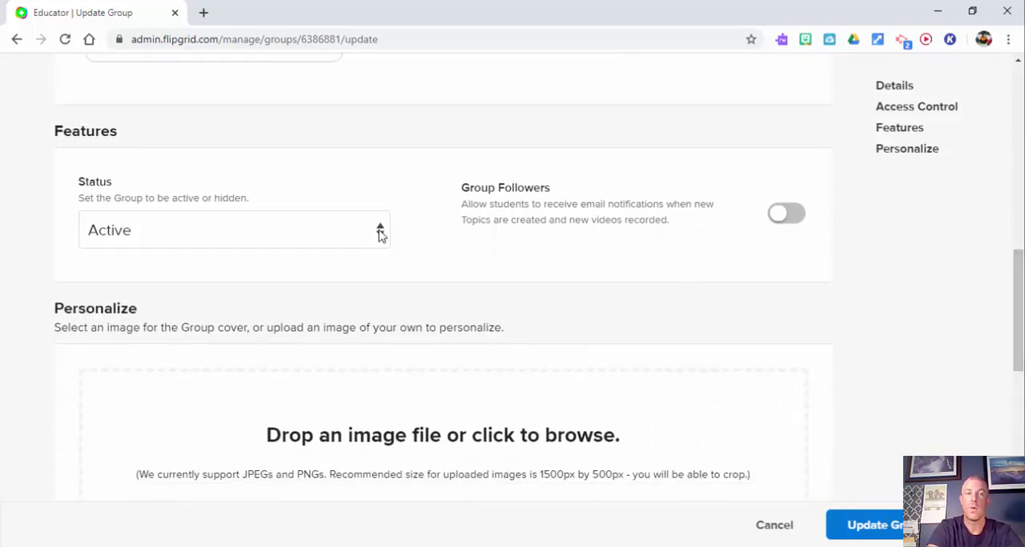
Step: Leave the group's status as Active, and switch Group Followers on and back off
{"action": "left_click", "coordinate": [381, 233]}
{"action": "left_click", "coordinate": [463, 260]}
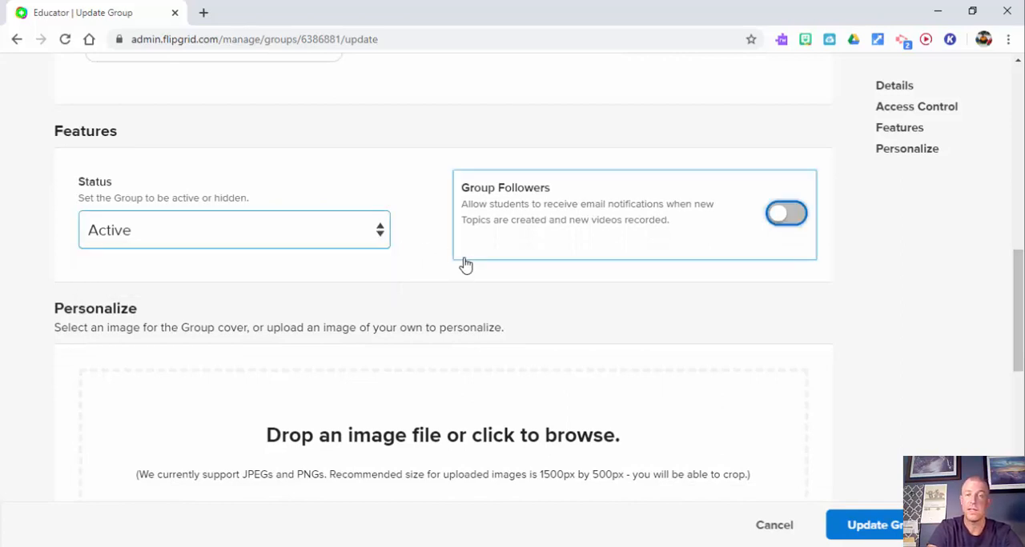
{"action": "left_click", "coordinate": [608, 229]}
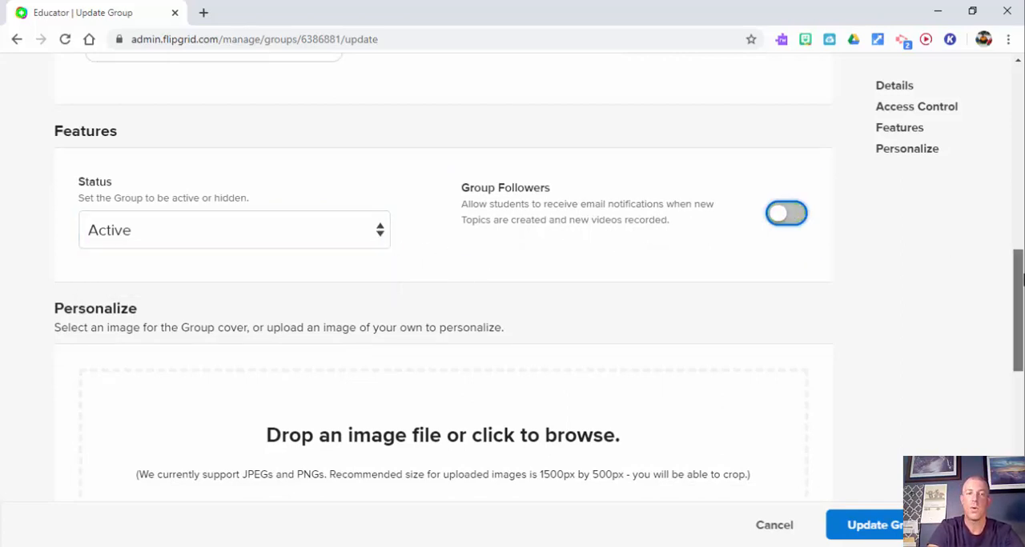
Step: Choose the scuba diver and coral reef image from the People category as the group cover and update the group
{"action": "left_click_drag", "start_coordinate": [1018, 285], "coordinate": [1019, 392]}
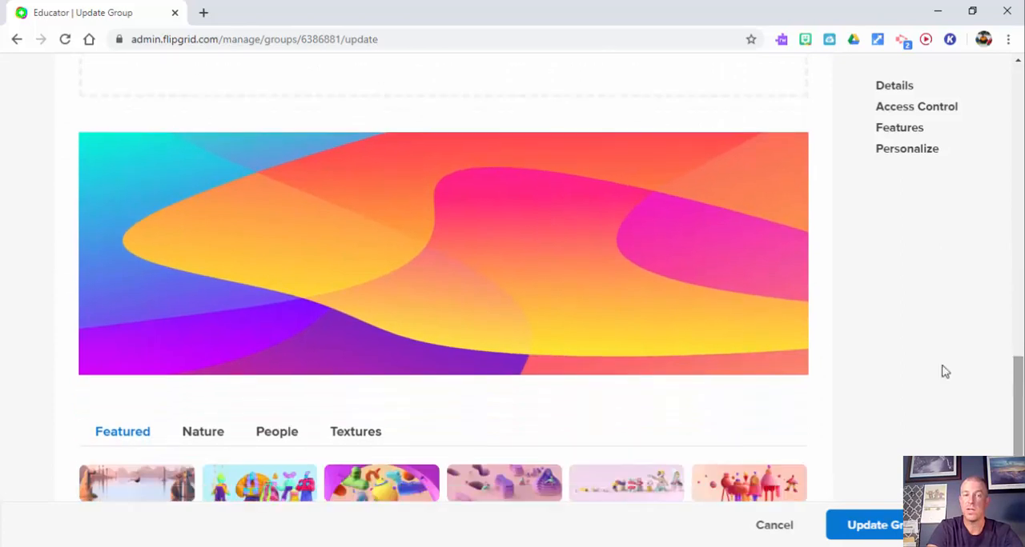
{"action": "scroll", "coordinate": [1018, 393], "scroll_direction": "down", "scroll_amount": 2}
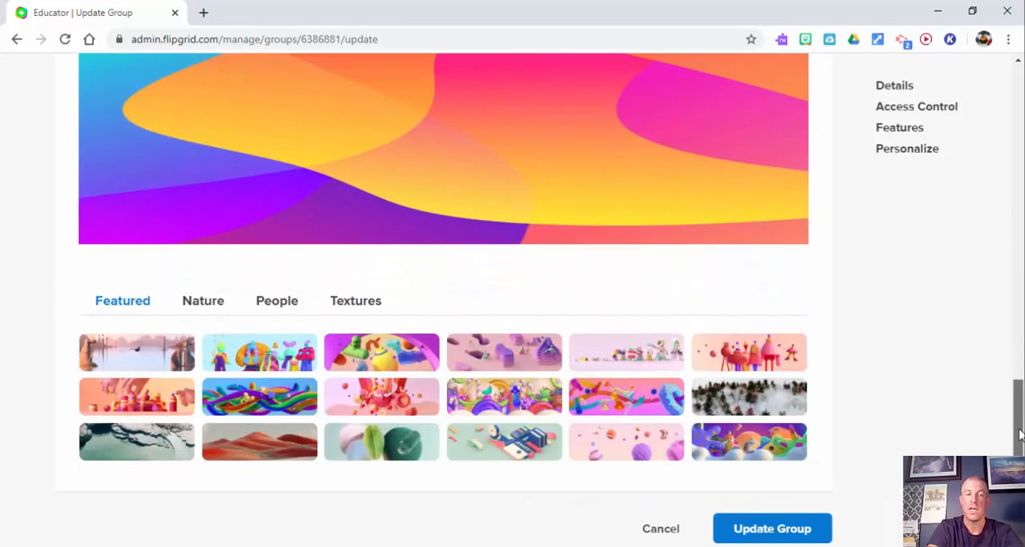
{"action": "left_click", "coordinate": [276, 284]}
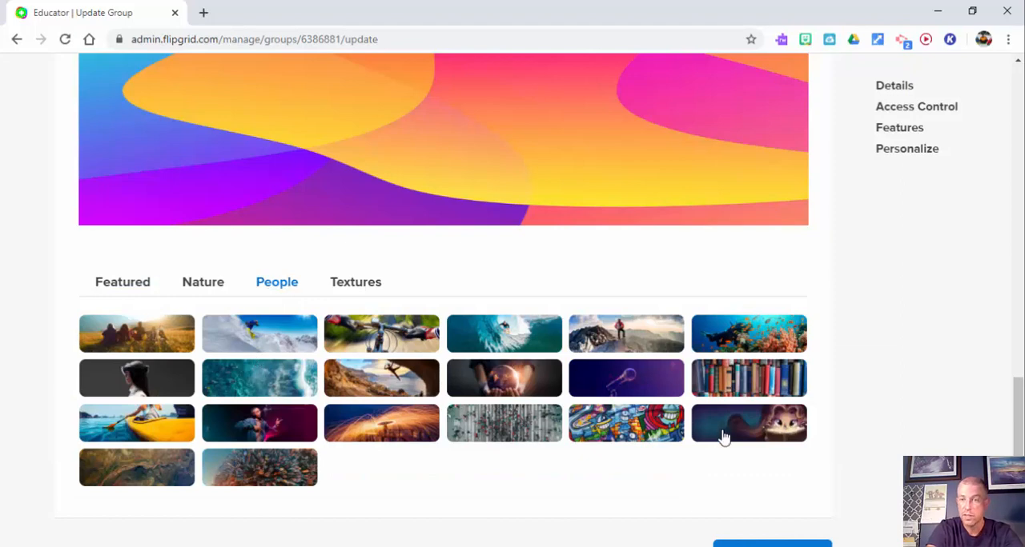
{"action": "left_click", "coordinate": [757, 342]}
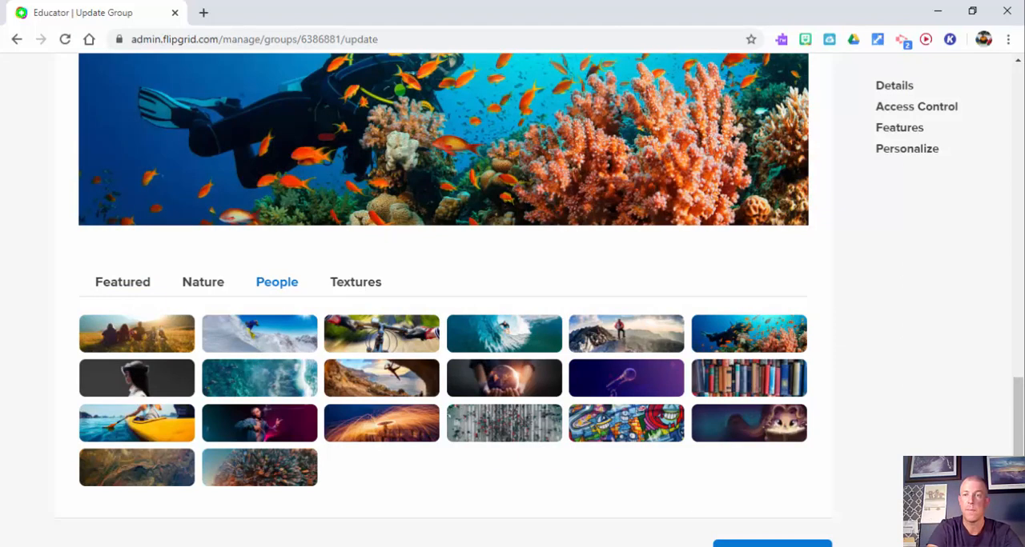
{"action": "scroll", "coordinate": [800, 376], "scroll_direction": "down", "scroll_amount": 3}
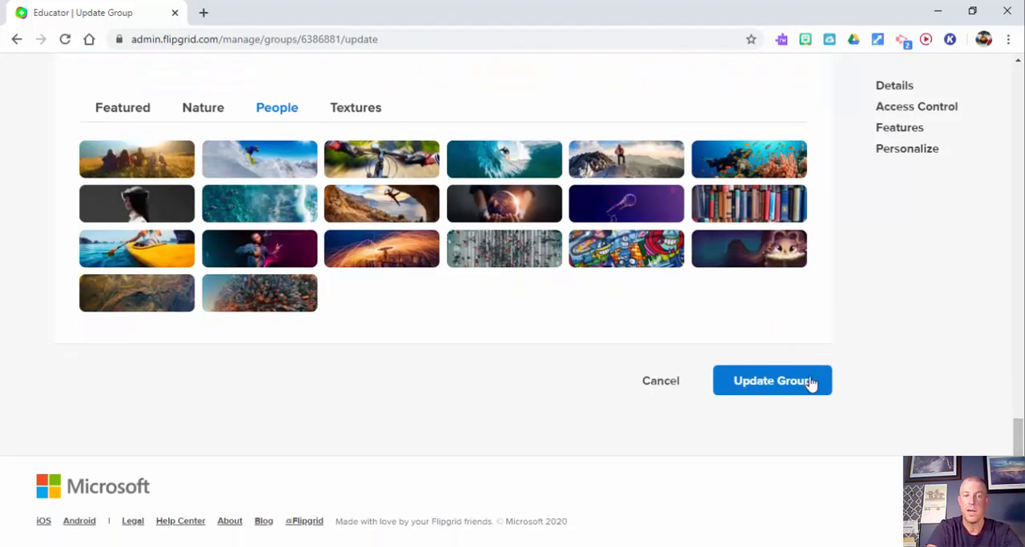
{"action": "left_click", "coordinate": [809, 383]}
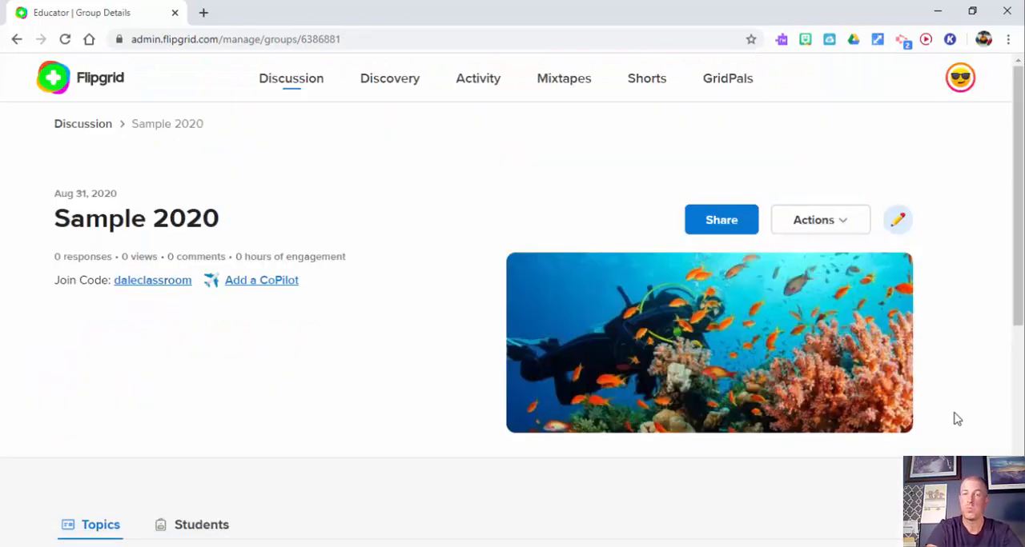
Step: View the actions available for the Sample 2020 group without choosing any of them
{"action": "scroll", "coordinate": [1019, 241], "scroll_direction": "down", "scroll_amount": 1}
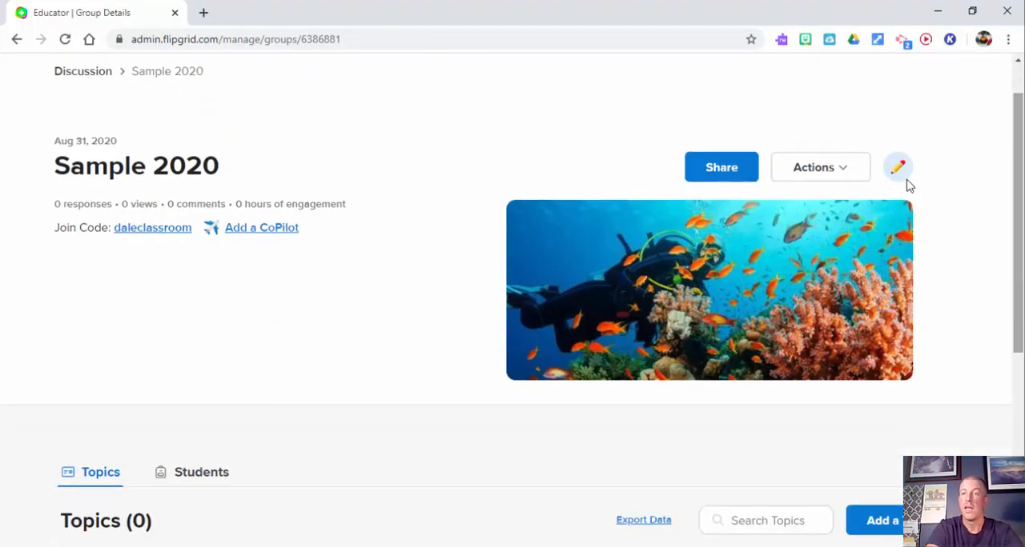
{"action": "left_click", "coordinate": [847, 174]}
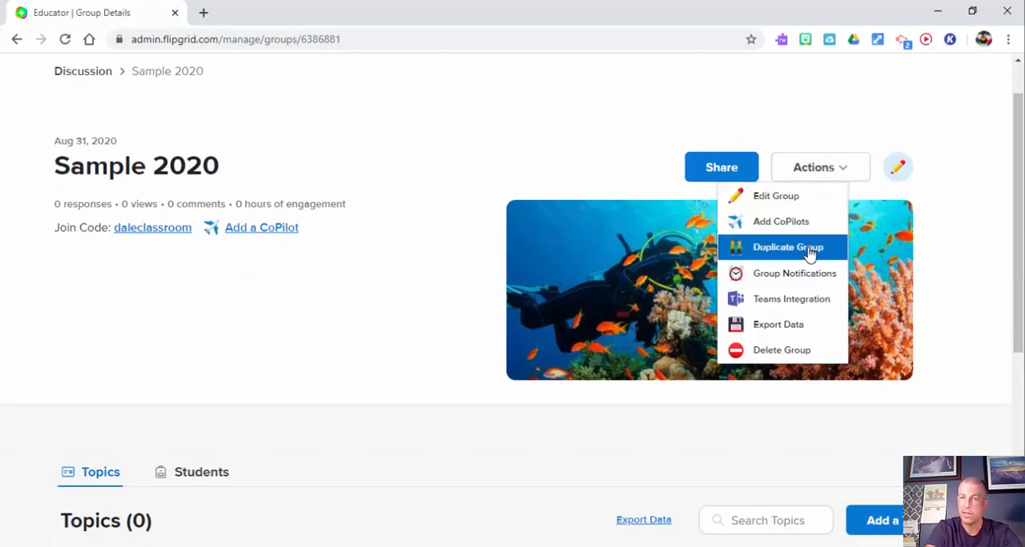
{"action": "left_click", "coordinate": [956, 284]}
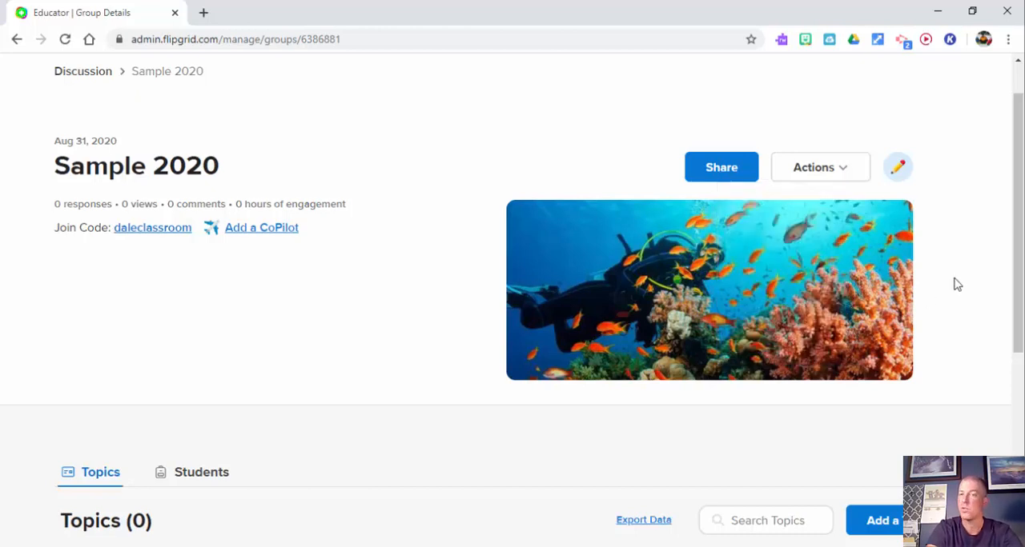
Step: Start a new topic in the Sample 2020 group and give it the title "Weekend"
{"action": "left_click_drag", "start_coordinate": [1020, 295], "coordinate": [1019, 412]}
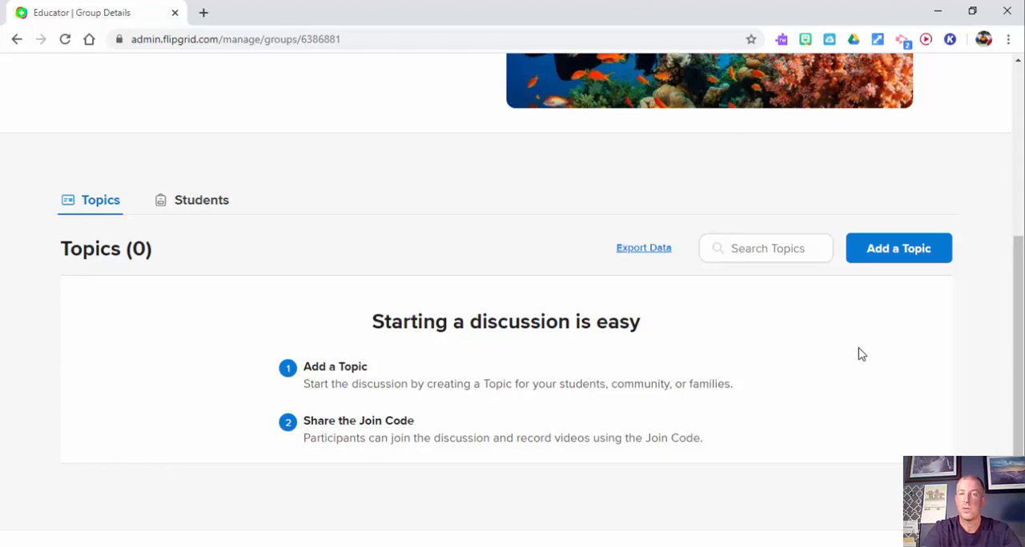
{"action": "left_click", "coordinate": [906, 255]}
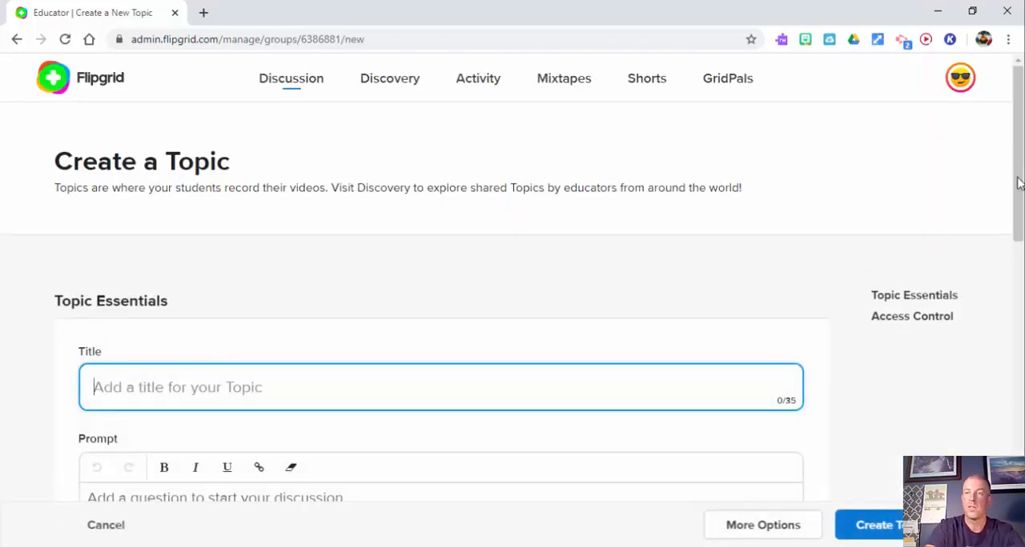
{"action": "scroll", "coordinate": [1017, 183], "scroll_direction": "down", "scroll_amount": 1}
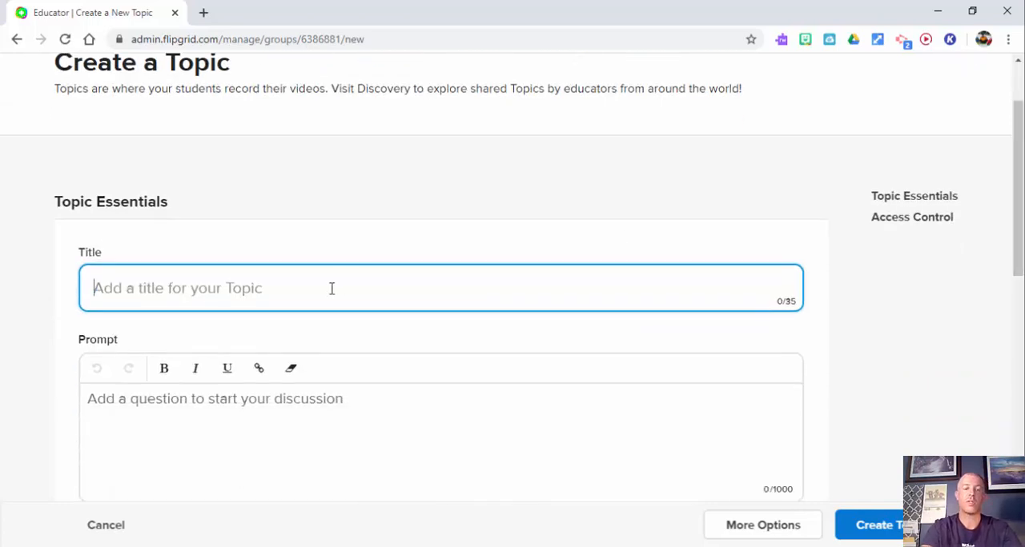
{"action": "type", "text": "W"}
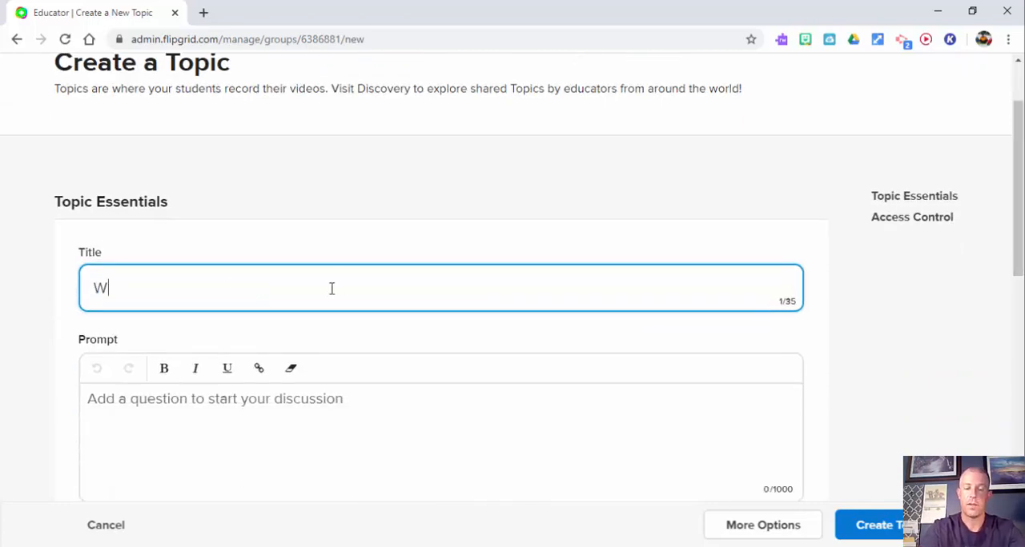
{"action": "type", "text": "eeke"}
{"action": "key", "text": "BackSpace"}
{"action": "type", "text": "ke"}
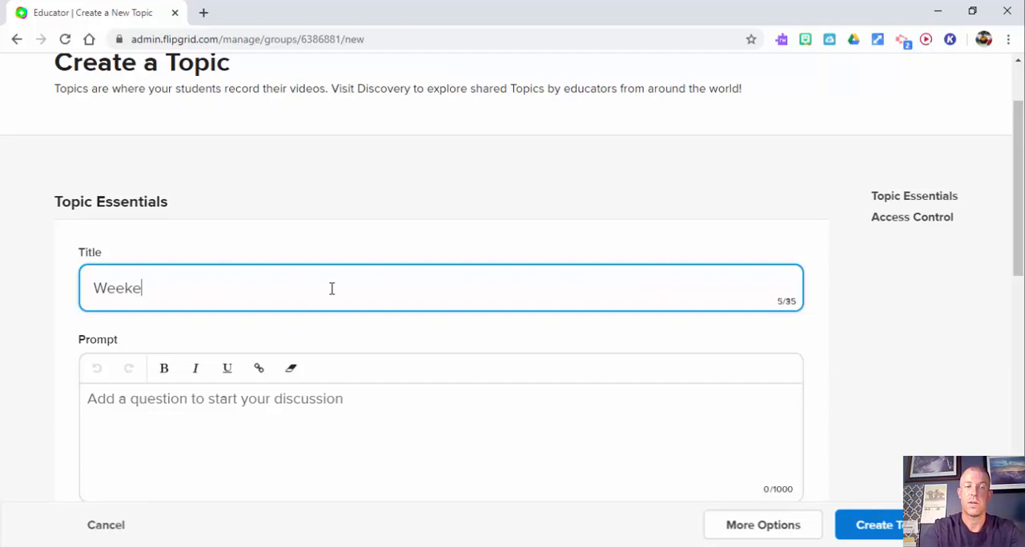
{"action": "type", "text": "nd"}
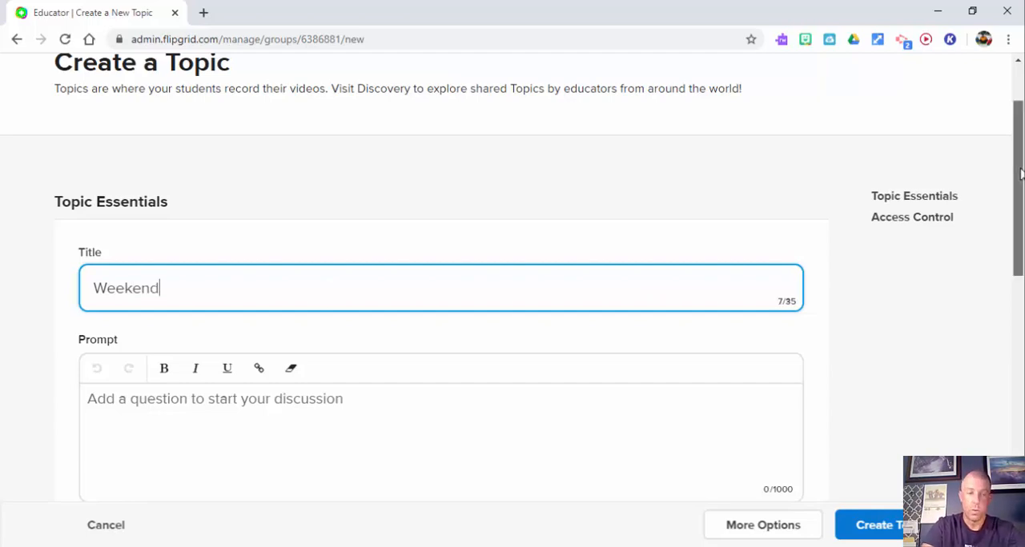
Step: Enter "How was your weekend?" as the topic's prompt
{"action": "scroll", "coordinate": [1020, 174], "scroll_direction": "down", "scroll_amount": 3}
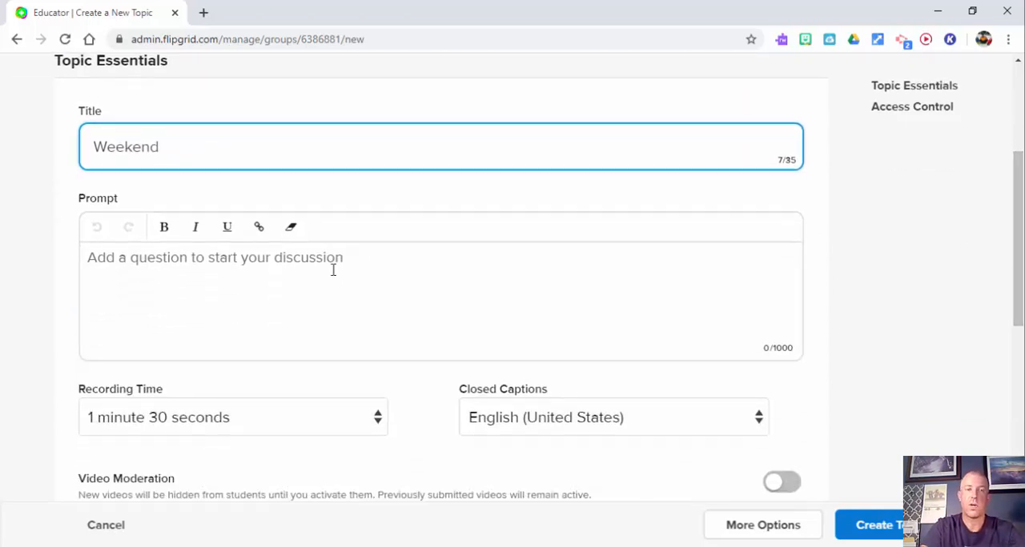
{"action": "left_click", "coordinate": [333, 270]}
{"action": "type", "text": "How was"}
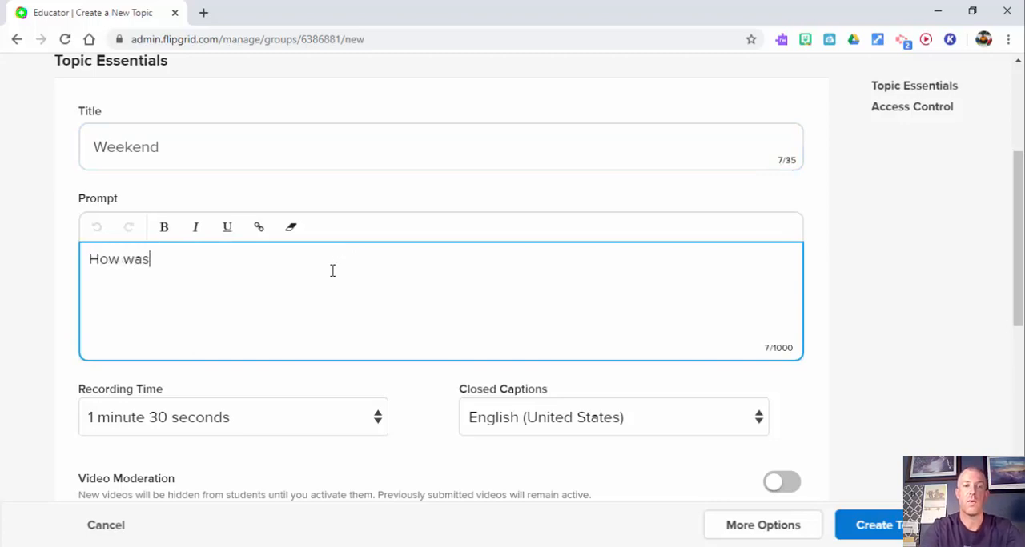
{"action": "type", "text": " your weekend"}
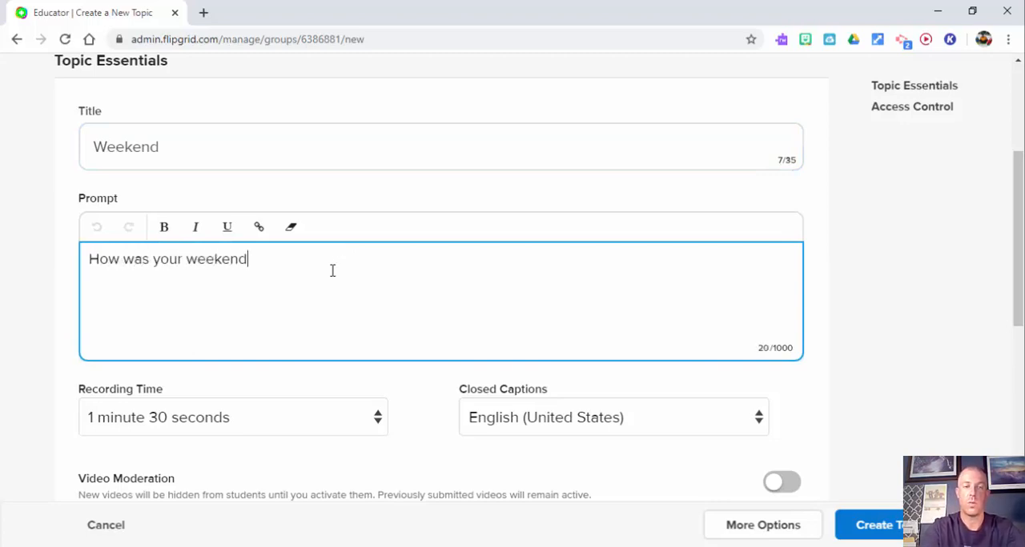
{"action": "type", "text": "?"}
Step: Set the topic's recording time to 15 seconds, and change it to 30 seconds
{"action": "left_click_drag", "start_coordinate": [1017, 233], "coordinate": [1020, 305]}
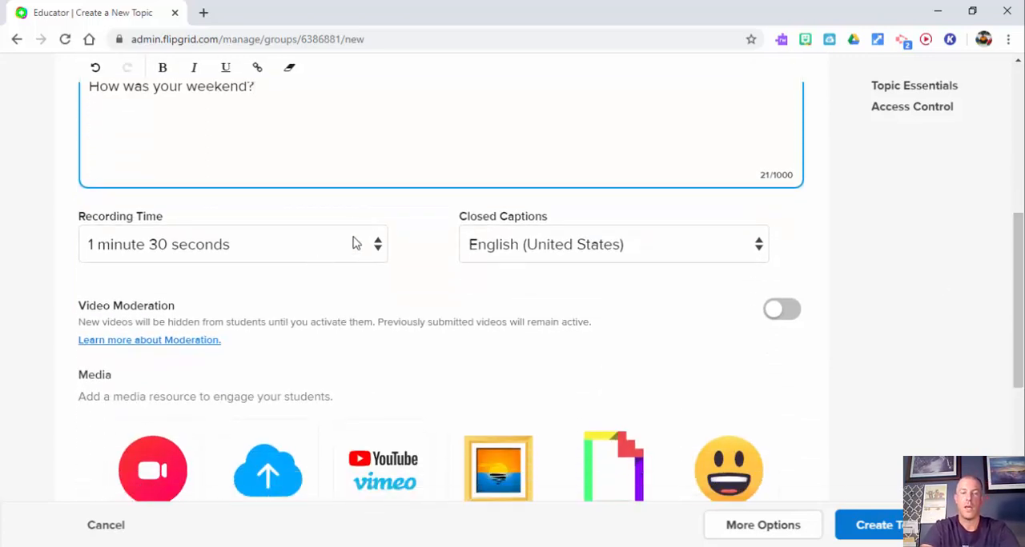
{"action": "left_click", "coordinate": [377, 244]}
{"action": "left_click", "coordinate": [316, 272]}
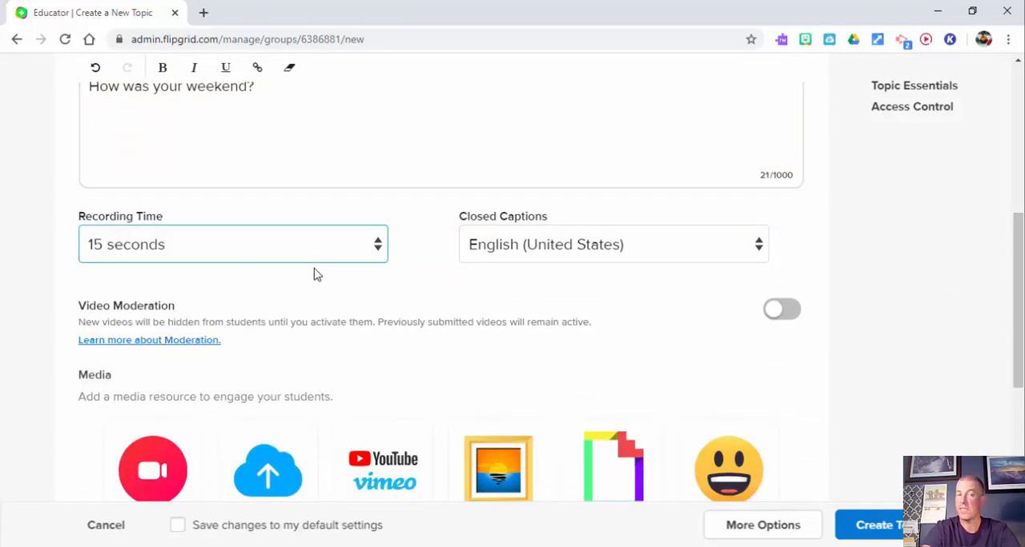
{"action": "left_click", "coordinate": [373, 253]}
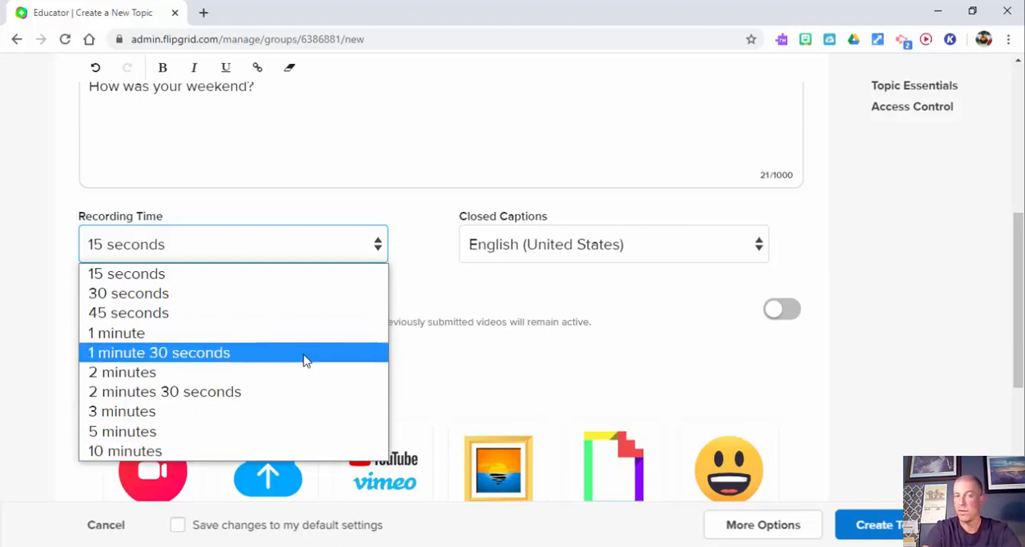
{"action": "left_click", "coordinate": [284, 298]}
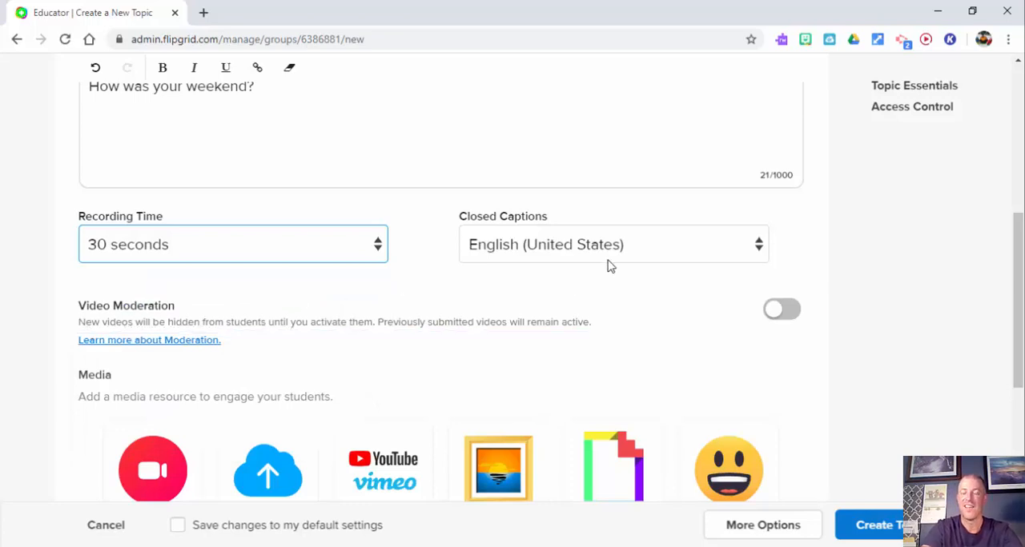
Step: Turn the topic's closed captions off and set them back to English (United States)
{"action": "left_click", "coordinate": [680, 250]}
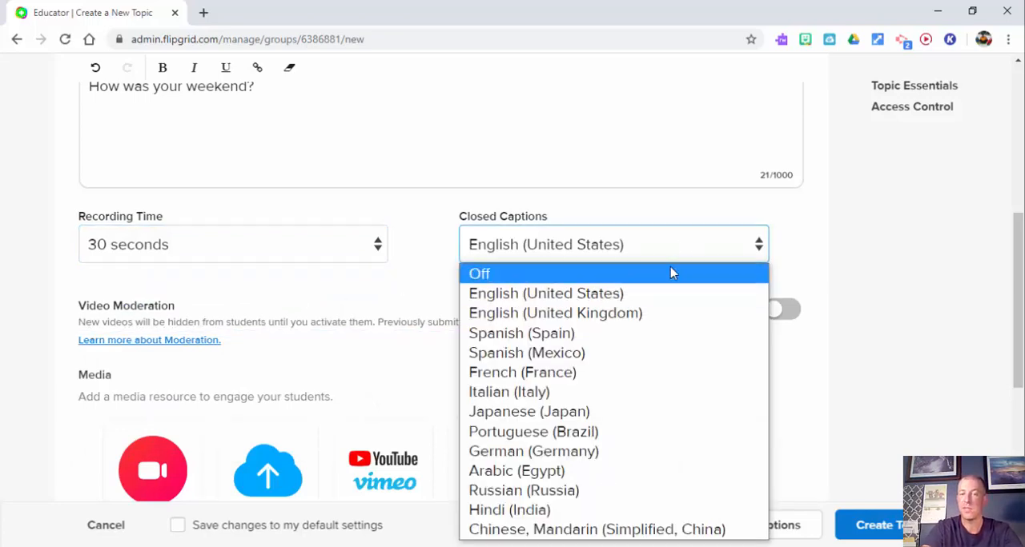
{"action": "left_click", "coordinate": [670, 272]}
{"action": "left_click", "coordinate": [693, 253]}
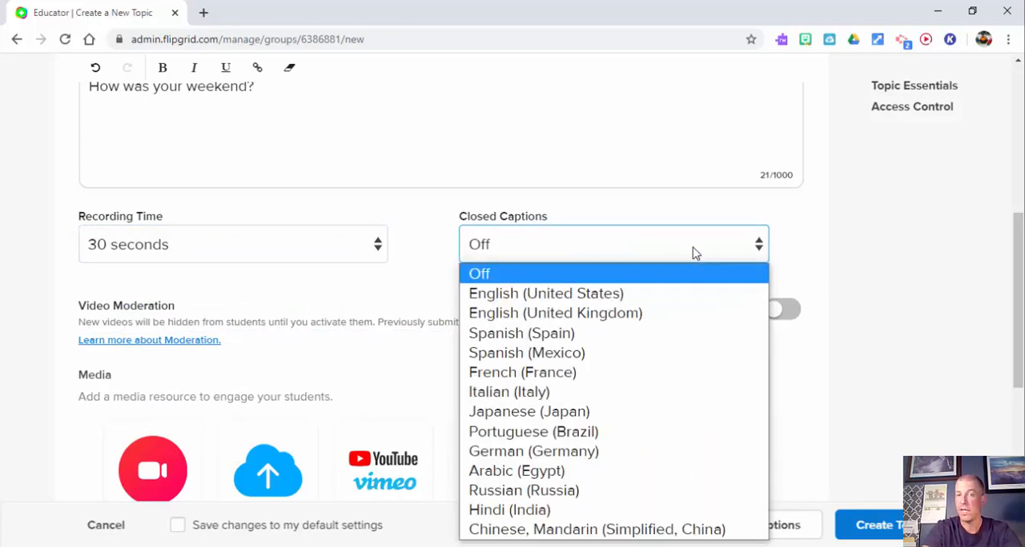
{"action": "left_click", "coordinate": [682, 294]}
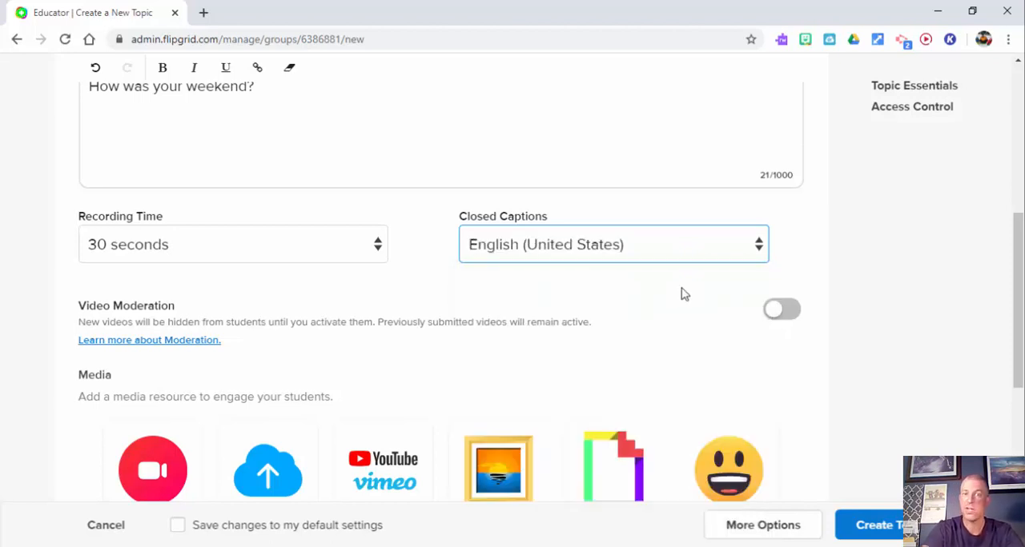
Step: Turn on Video Moderation for the Weekend topic
{"action": "left_click_drag", "start_coordinate": [1016, 271], "coordinate": [1020, 314]}
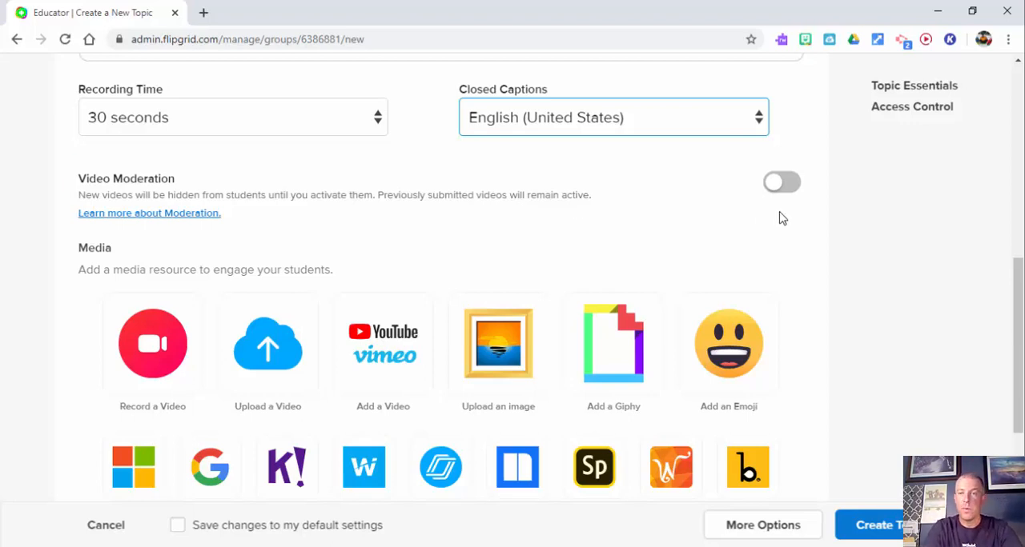
{"action": "left_click", "coordinate": [780, 185]}
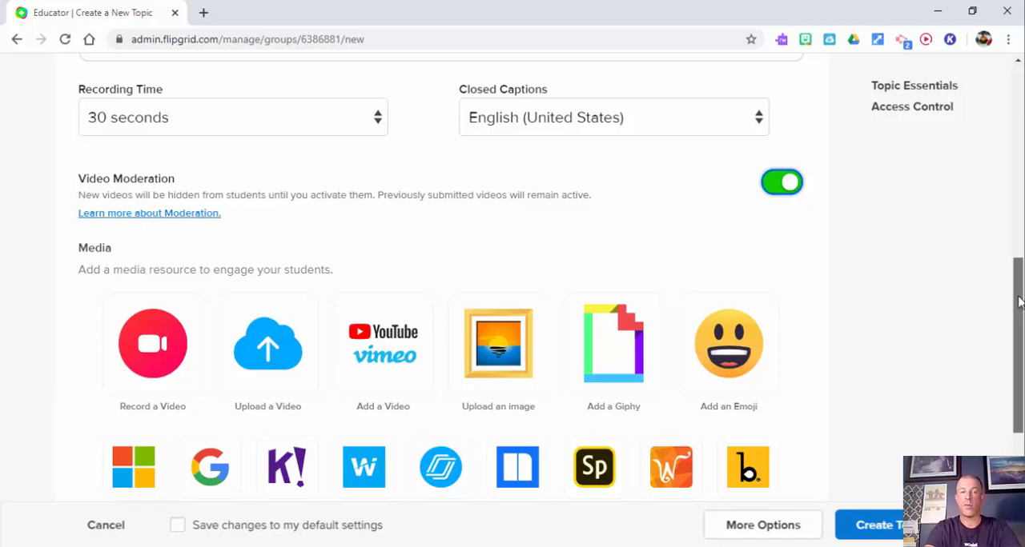
Step: Start adding a YouTube video as the topic's media and search the web in a new tab for "moon video on youtube"
{"action": "left_click_drag", "start_coordinate": [1018, 301], "coordinate": [1020, 345]}
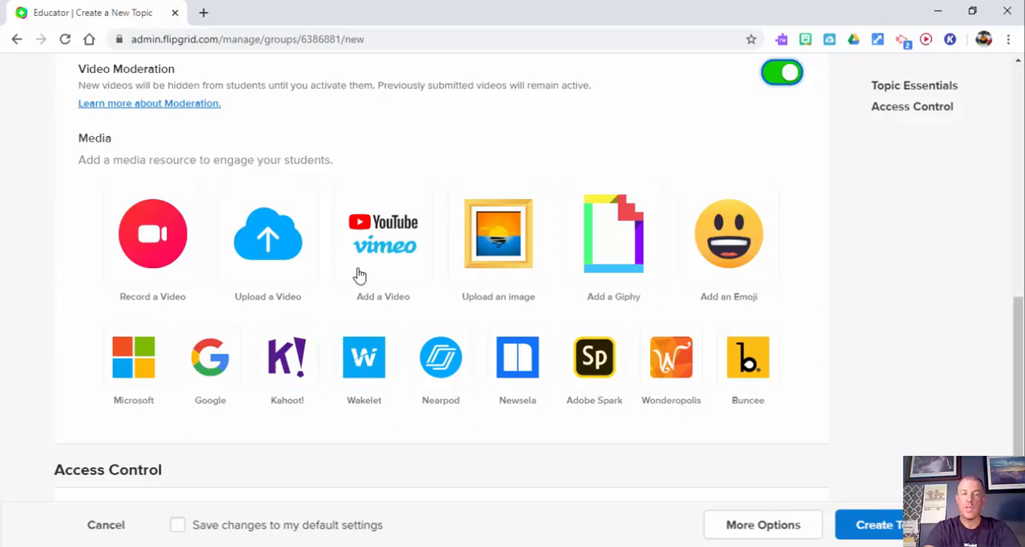
{"action": "left_click", "coordinate": [382, 239]}
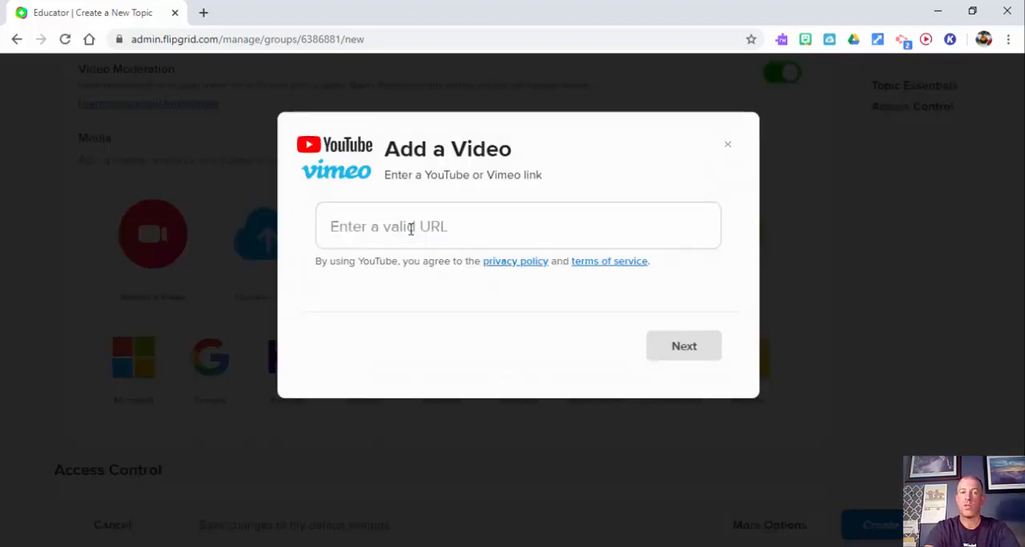
{"action": "left_click", "coordinate": [406, 227]}
{"action": "left_click", "coordinate": [203, 12]}
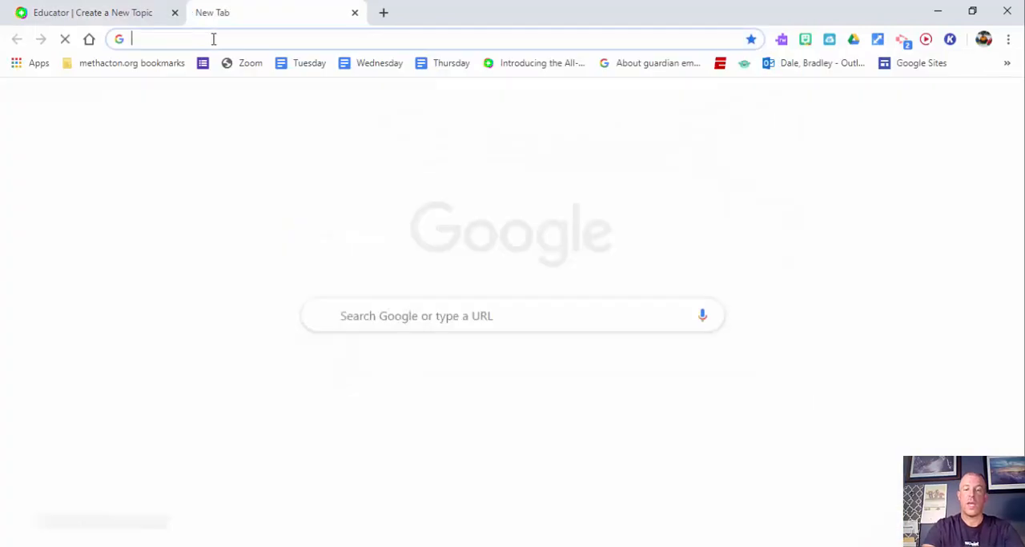
{"action": "type", "text": "moon"}
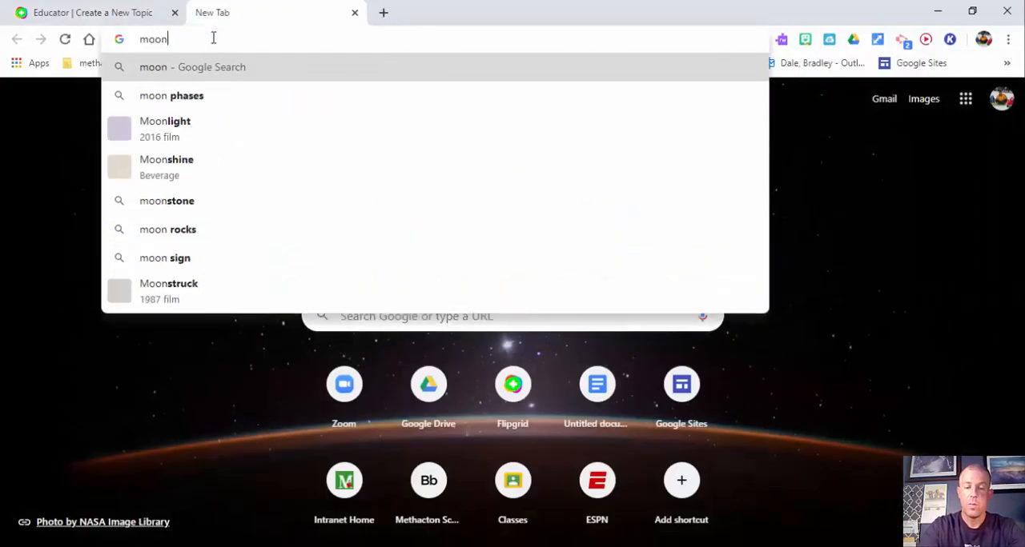
{"action": "type", "text": " video on youtube"}
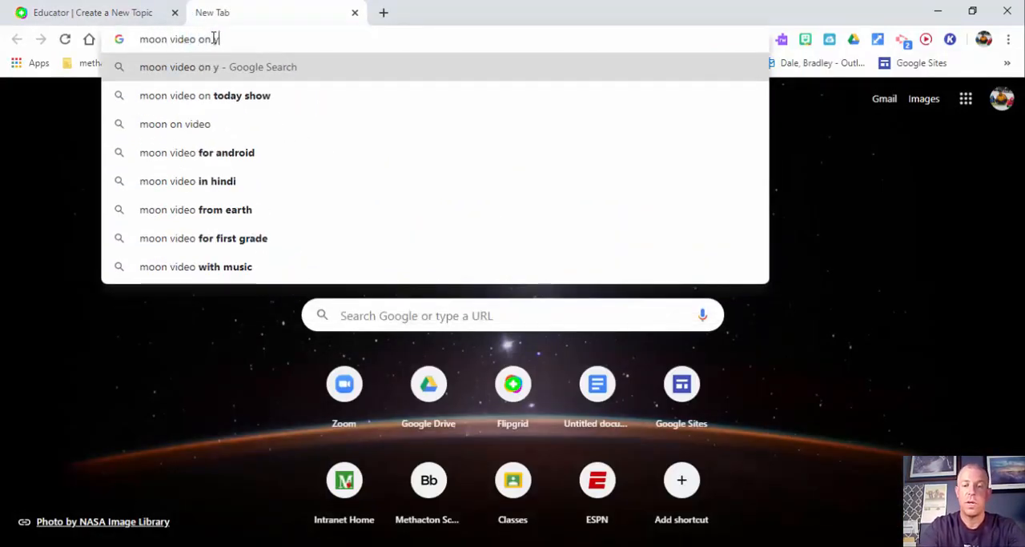
{"action": "key", "text": "Return"}
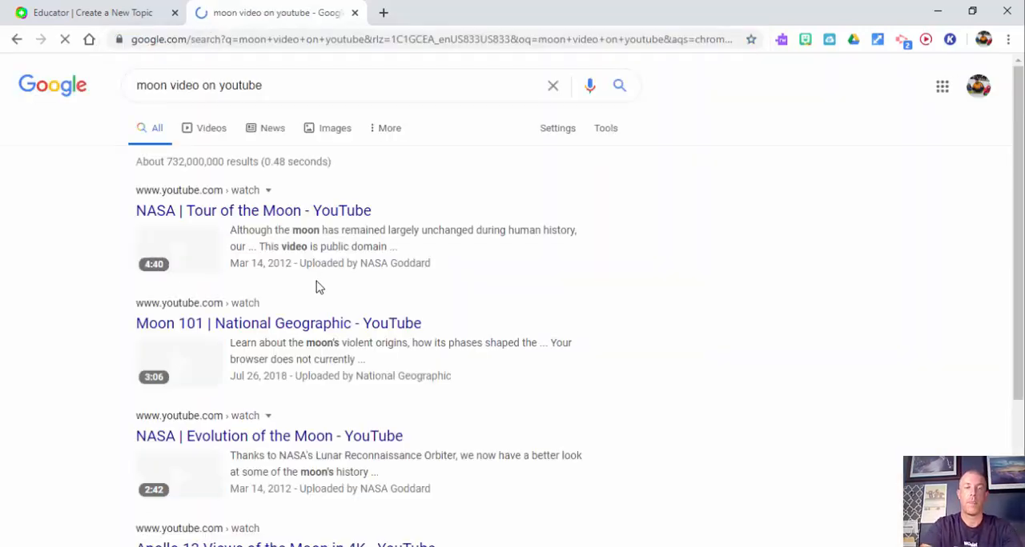
Step: Open the "NASA | Tour of the Moon" video, copy its web address and close its tab
{"action": "left_click", "coordinate": [281, 219]}
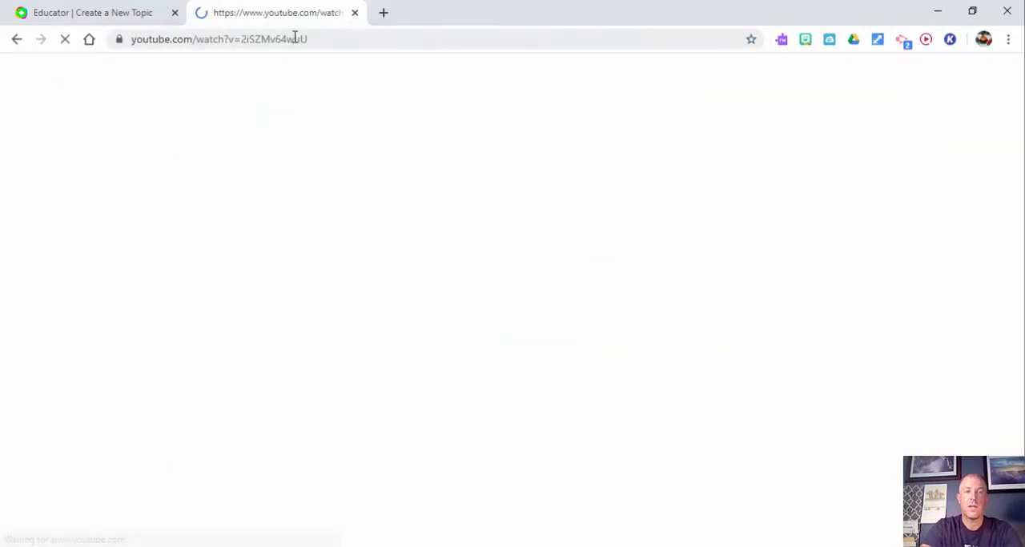
{"action": "left_click", "coordinate": [293, 38]}
{"action": "key", "text": "ctrl+c"}
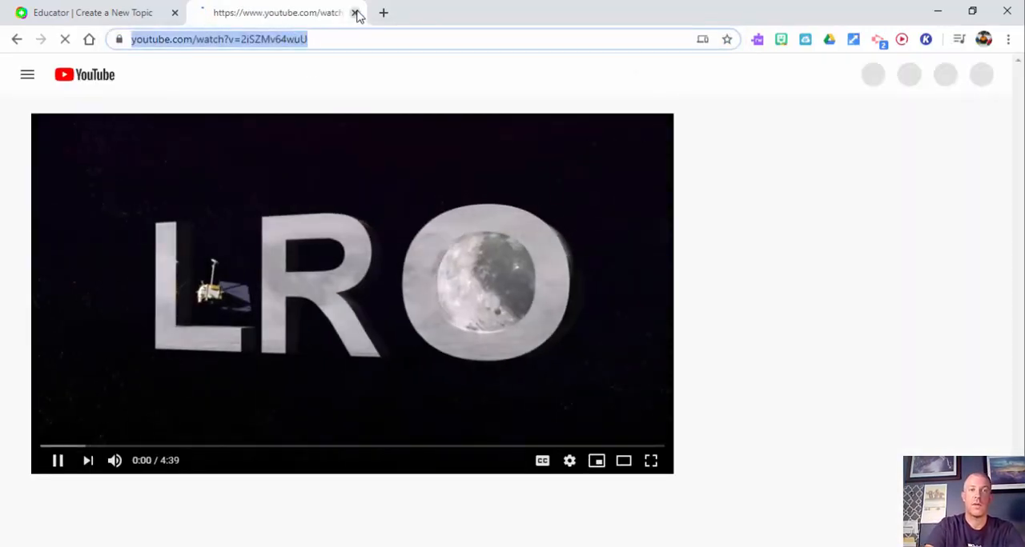
{"action": "left_click", "coordinate": [355, 13]}
Step: Add the "NASA | Tour of the Moon" video to the topic's media using the copied YouTube link
{"action": "left_click", "coordinate": [393, 226]}
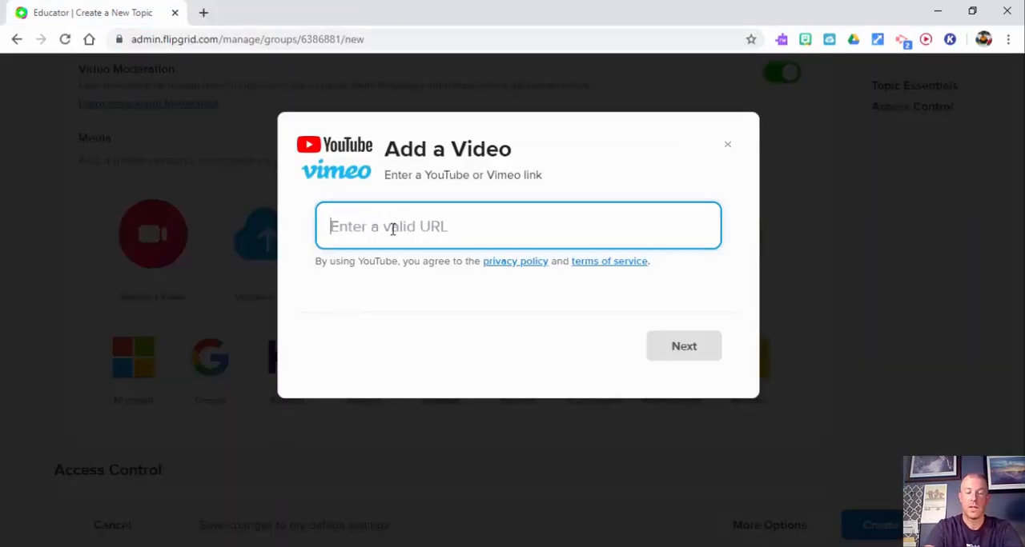
{"action": "key", "text": "ctrl+v"}
{"action": "left_click", "coordinate": [683, 355]}
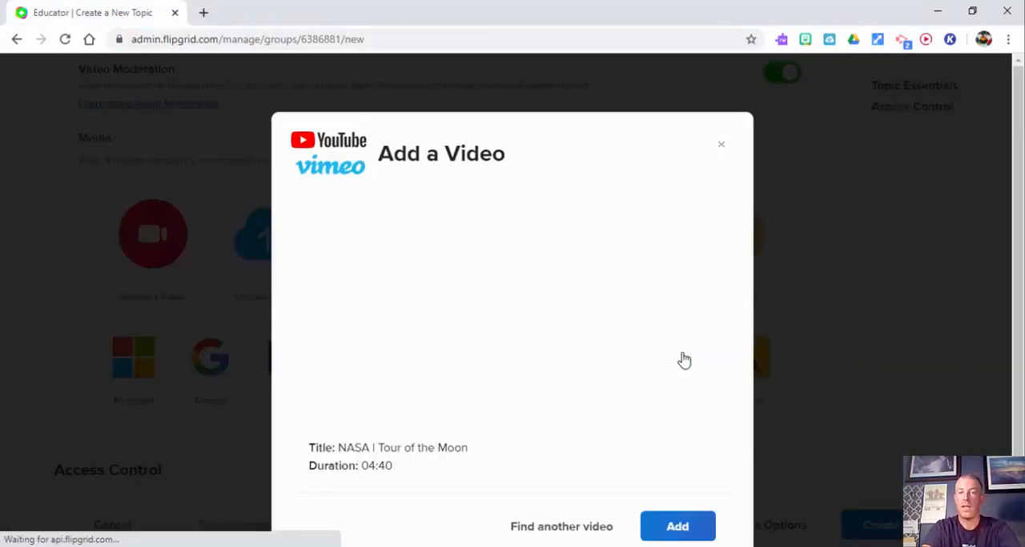
{"action": "left_click", "coordinate": [677, 527]}
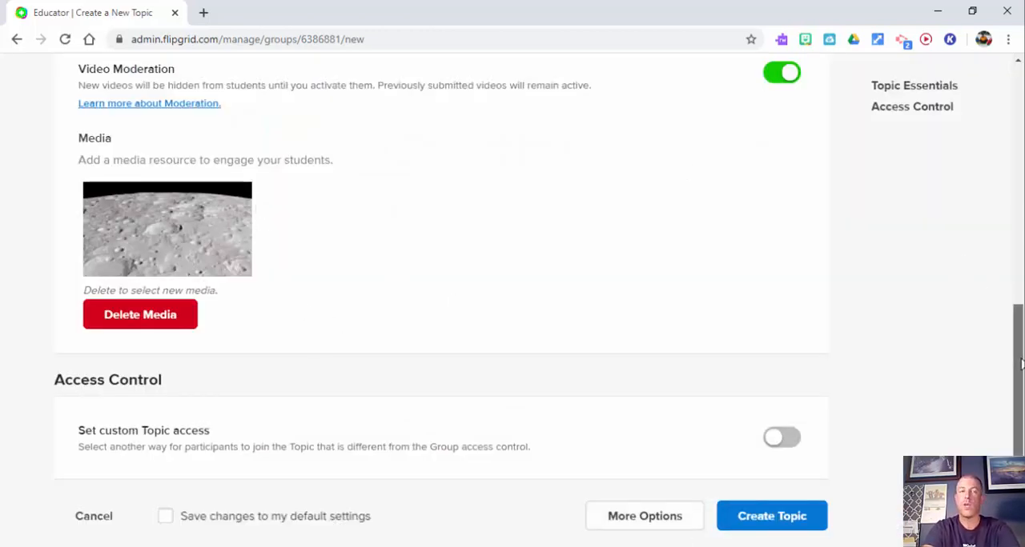
Step: Expand the topic's additional options and choose Active as the topic status
{"action": "scroll", "coordinate": [1022, 352], "scroll_direction": "up", "scroll_amount": 1}
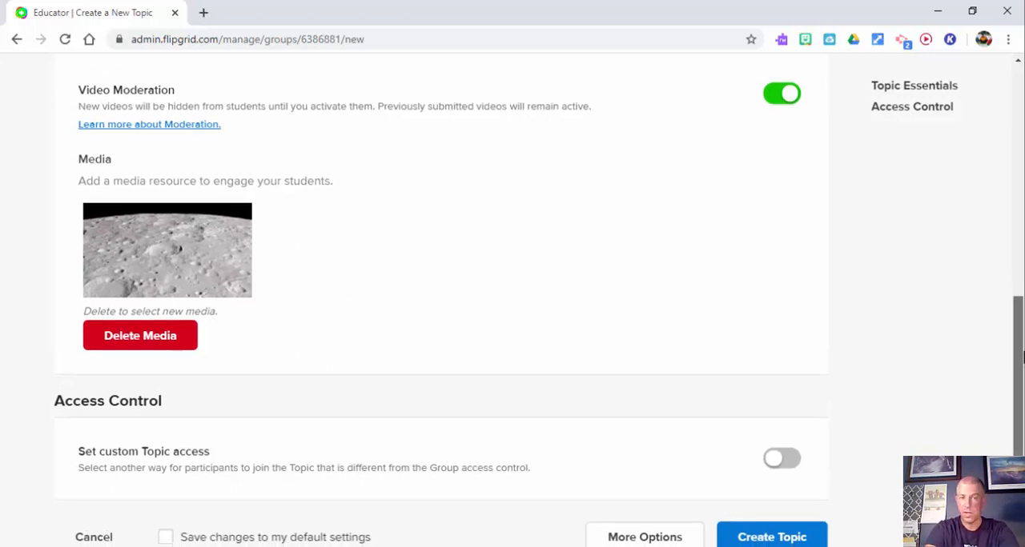
{"action": "left_click_drag", "start_coordinate": [1022, 355], "coordinate": [1022, 414]}
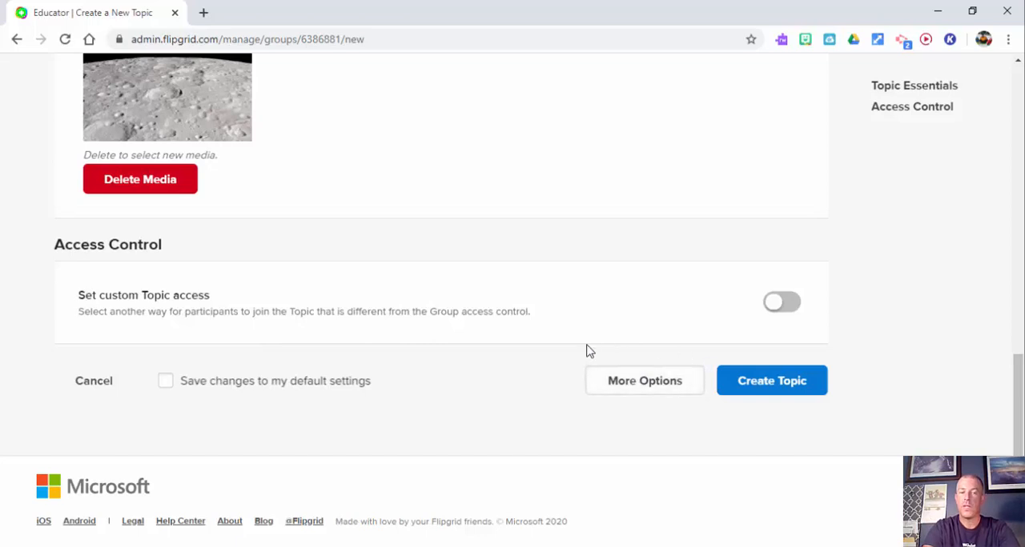
{"action": "left_click", "coordinate": [645, 381]}
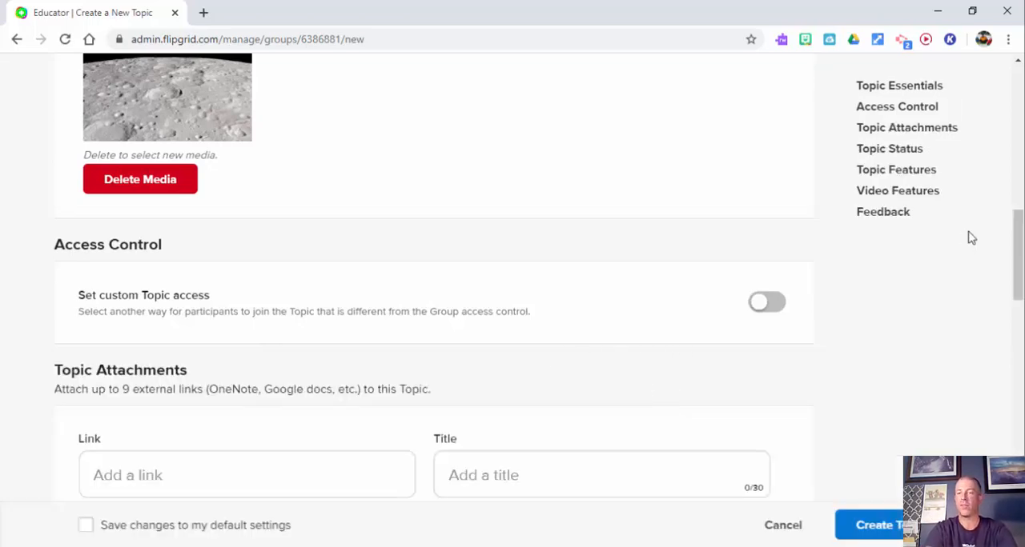
{"action": "left_click_drag", "start_coordinate": [1019, 240], "coordinate": [1019, 280]}
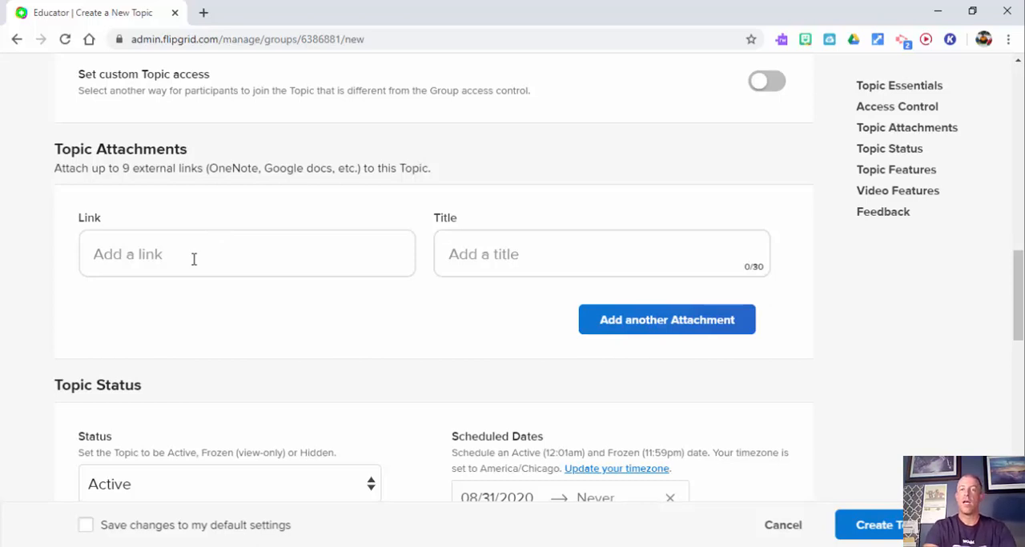
{"action": "left_click_drag", "start_coordinate": [1017, 318], "coordinate": [1019, 352]}
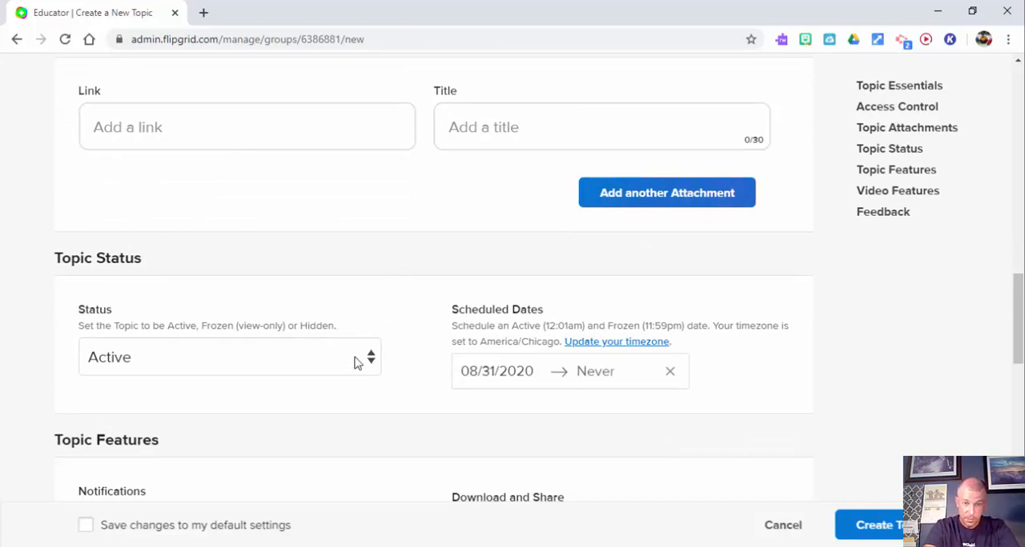
{"action": "left_click", "coordinate": [368, 361]}
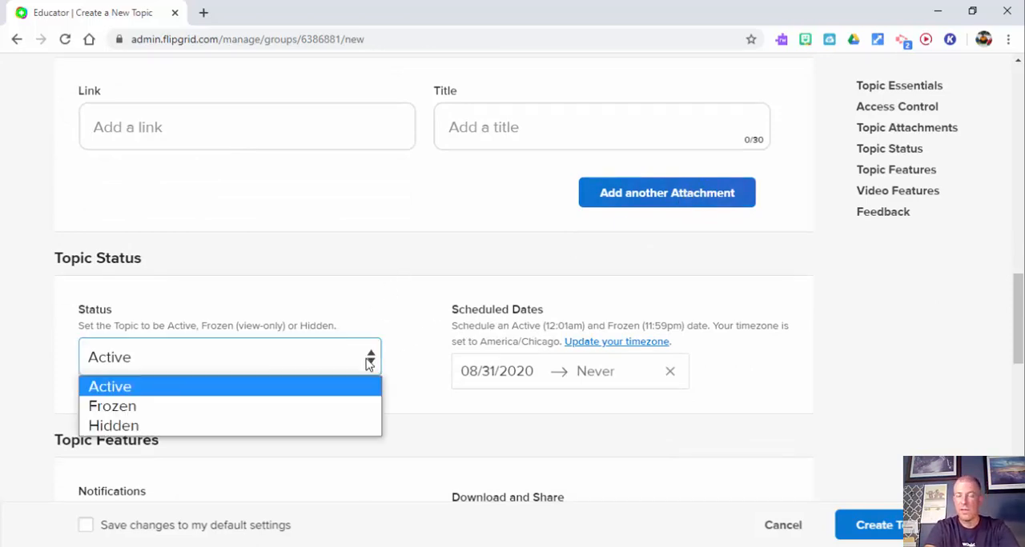
{"action": "left_click", "coordinate": [317, 394]}
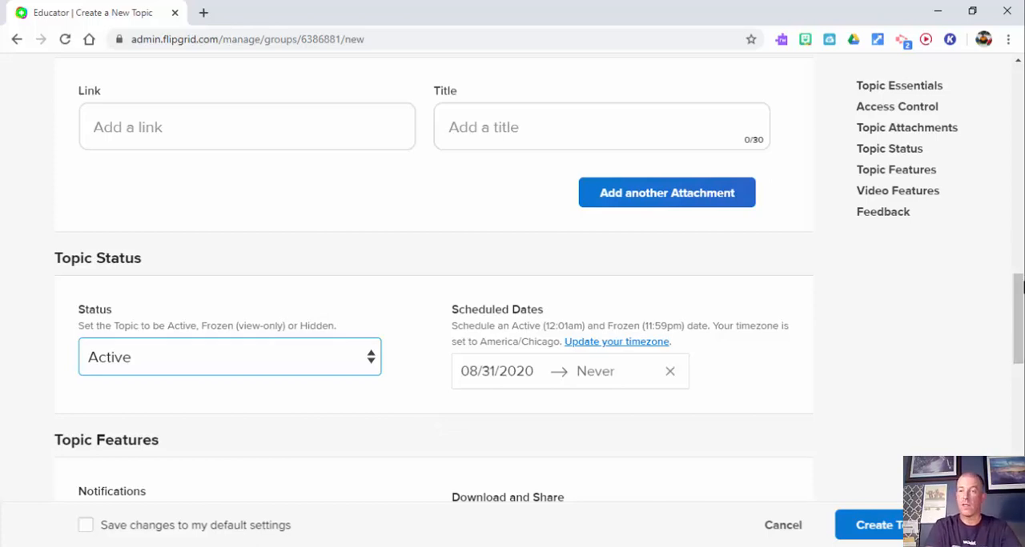
Step: Set an early September 2020 end date in the topic's scheduled dates, and clear it again
{"action": "left_click_drag", "start_coordinate": [1023, 287], "coordinate": [1022, 312]}
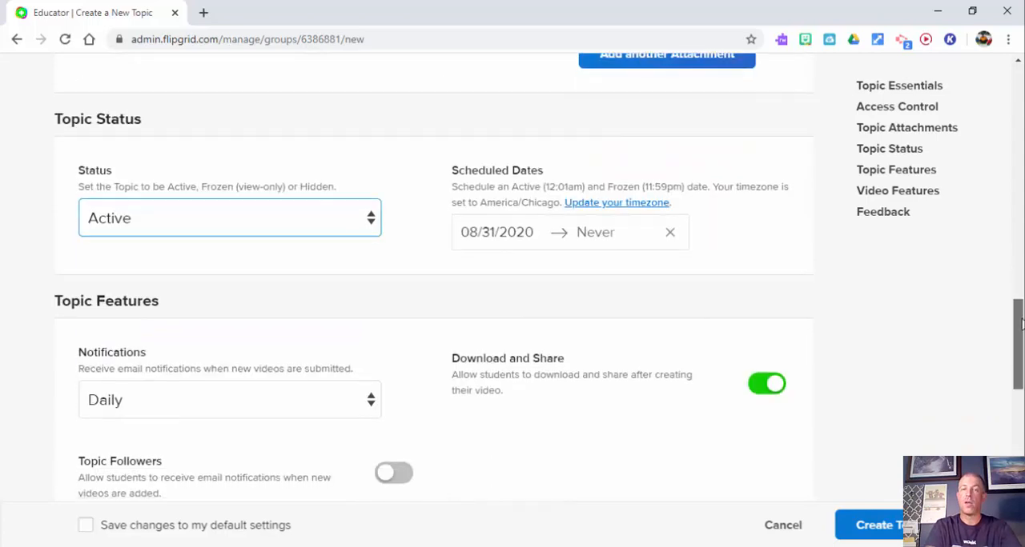
{"action": "left_click", "coordinate": [593, 240]}
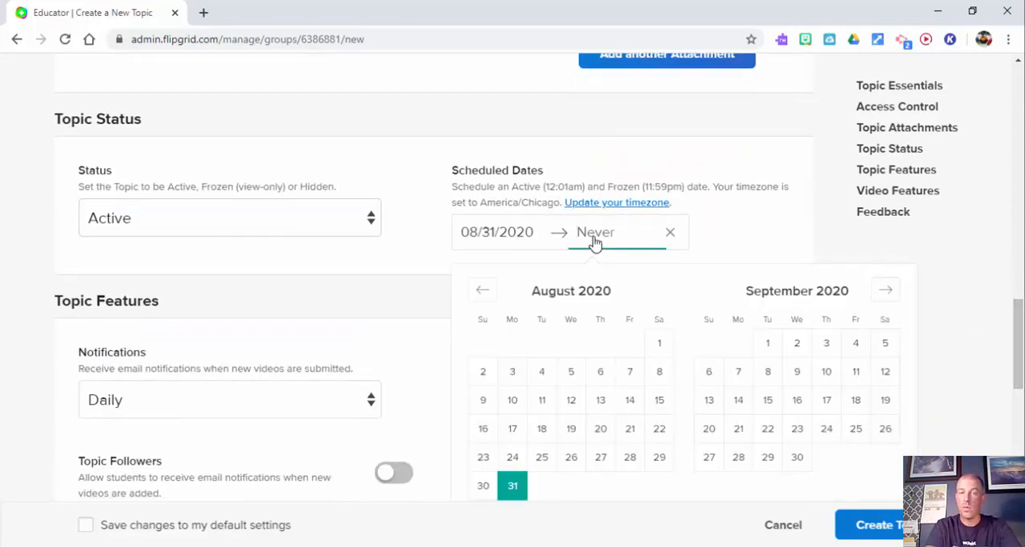
{"action": "left_click", "coordinate": [799, 347]}
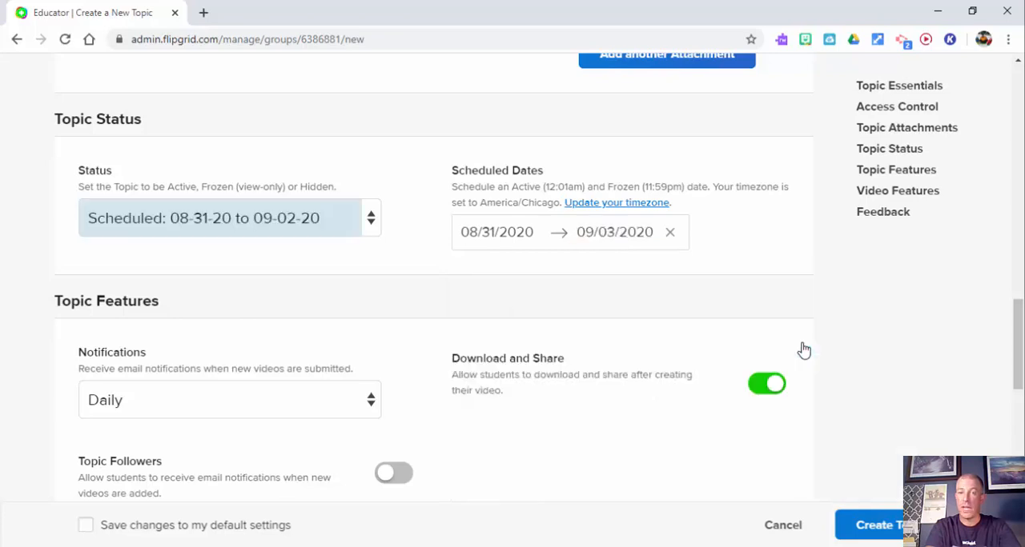
{"action": "left_click", "coordinate": [666, 234]}
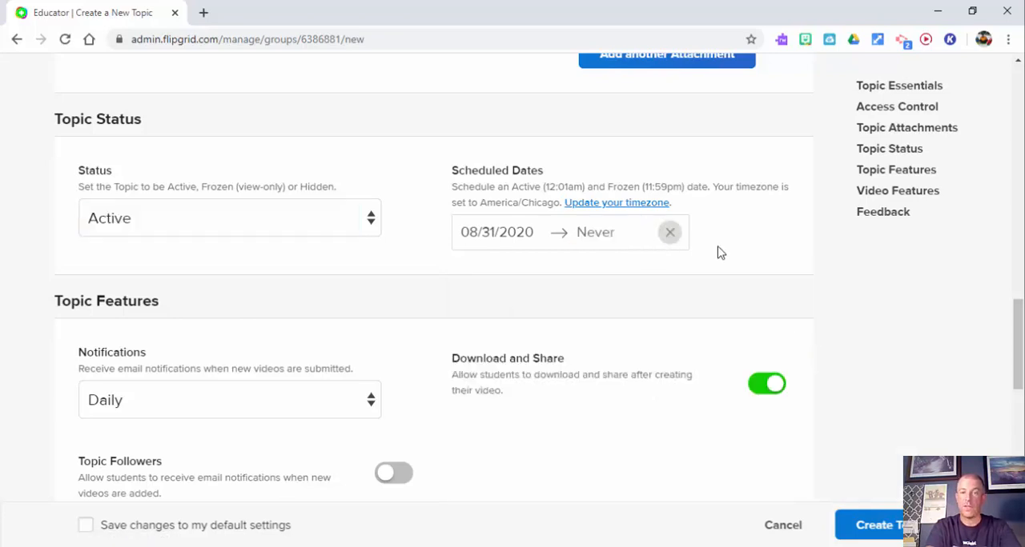
Step: Choose Daily as the frequency of the topic's email notifications about new videos
{"action": "left_click_drag", "start_coordinate": [1015, 326], "coordinate": [1016, 366]}
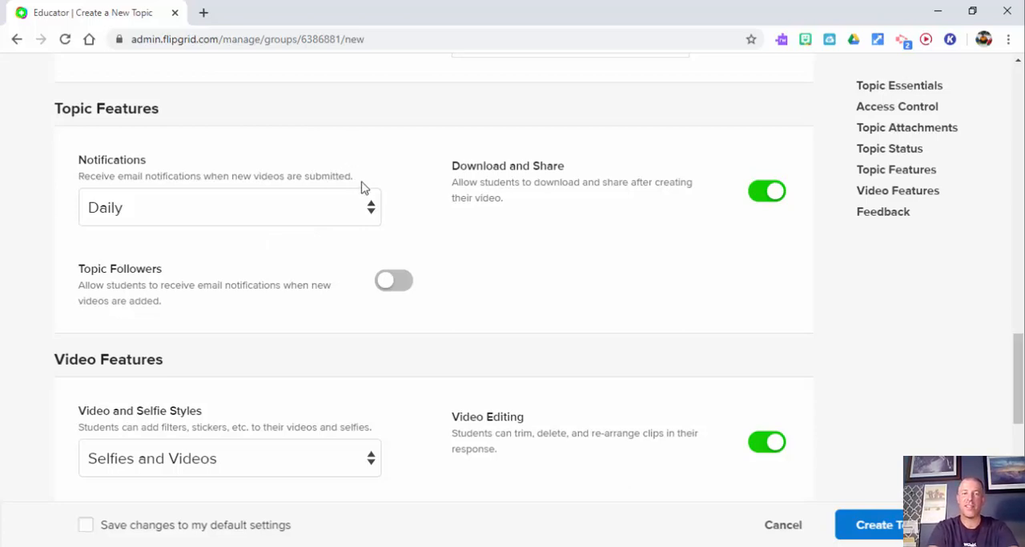
{"action": "left_click", "coordinate": [370, 213]}
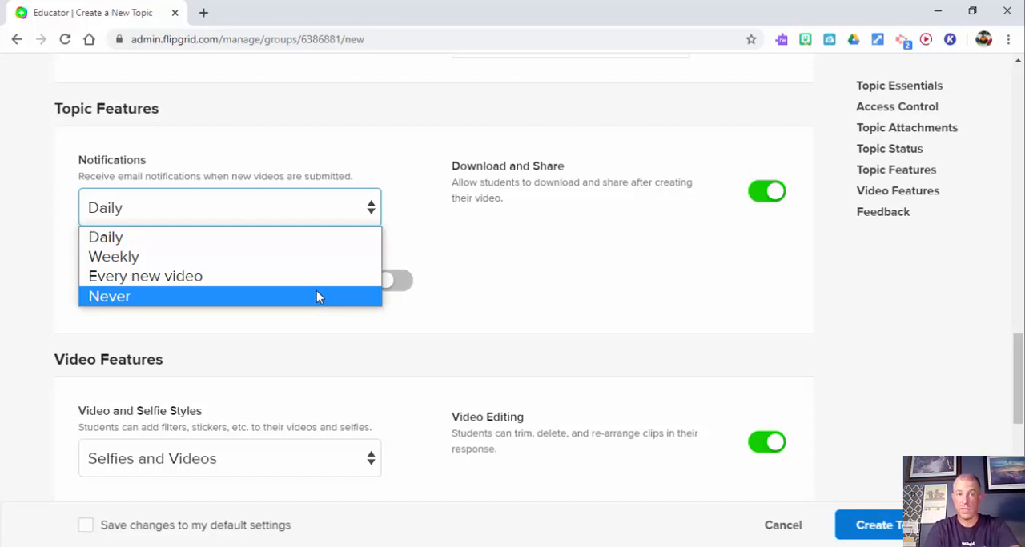
{"action": "left_click", "coordinate": [305, 240]}
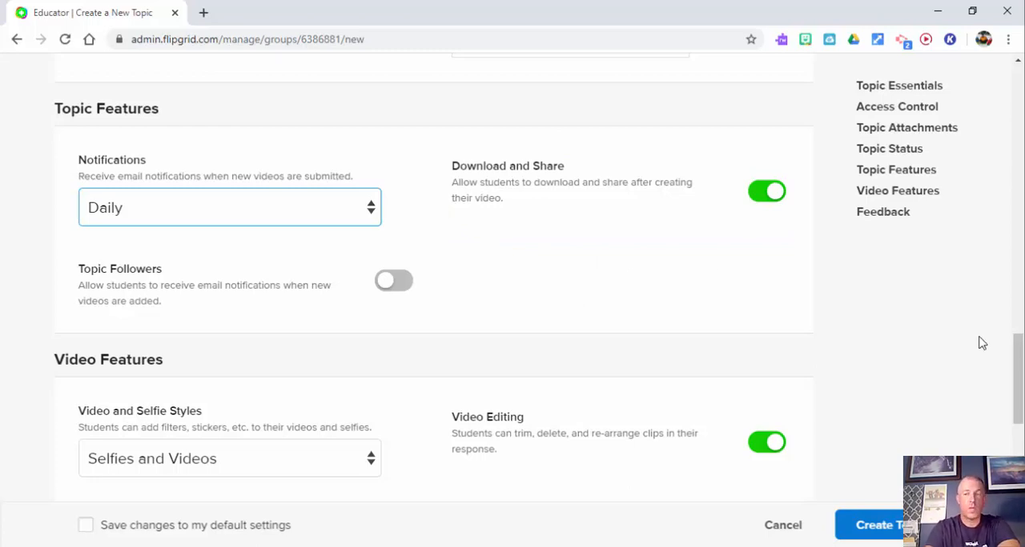
Step: Review the Video Features settings and the available Video and Selfie Styles choices
{"action": "left_click_drag", "start_coordinate": [1019, 360], "coordinate": [1020, 389]}
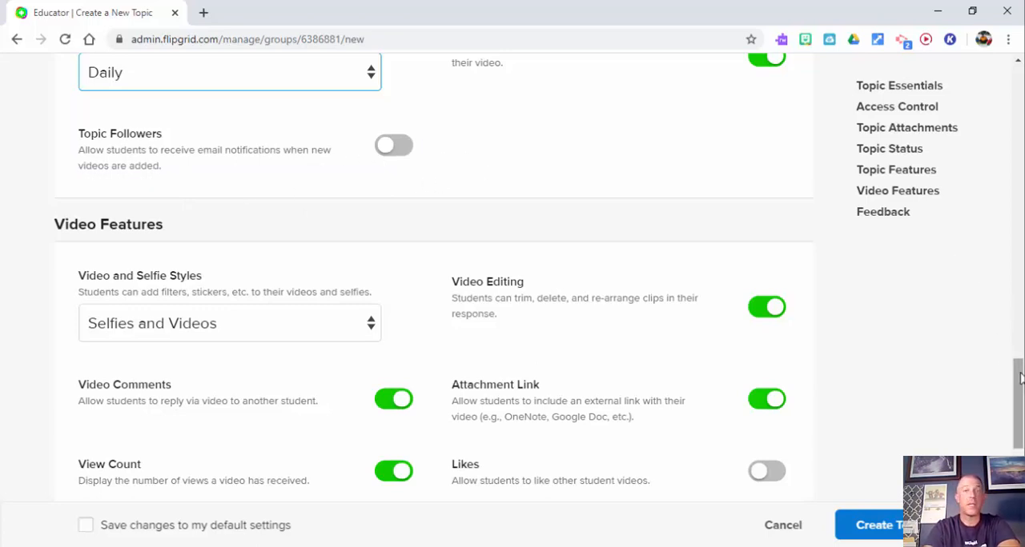
{"action": "left_click_drag", "start_coordinate": [1020, 377], "coordinate": [1020, 399]}
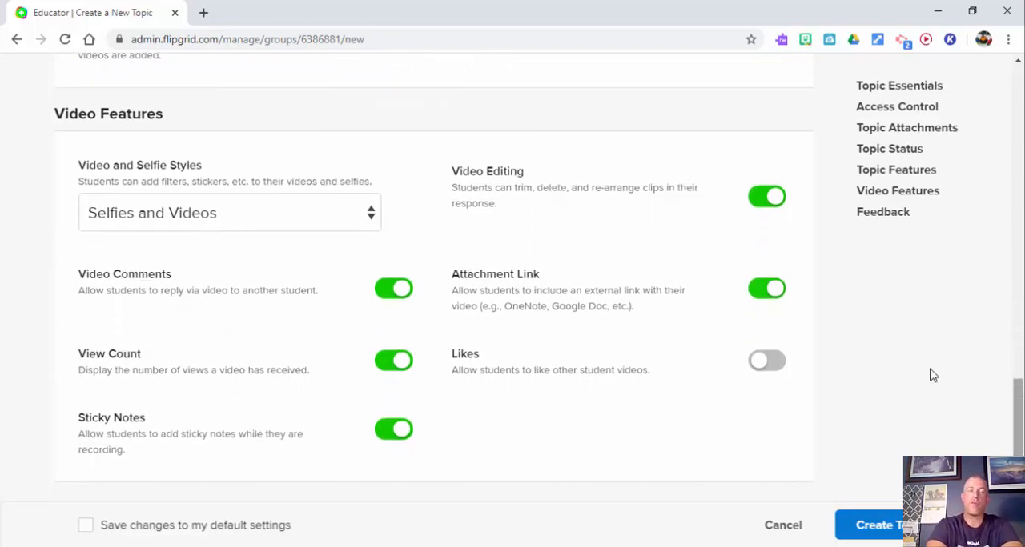
{"action": "left_click", "coordinate": [371, 227]}
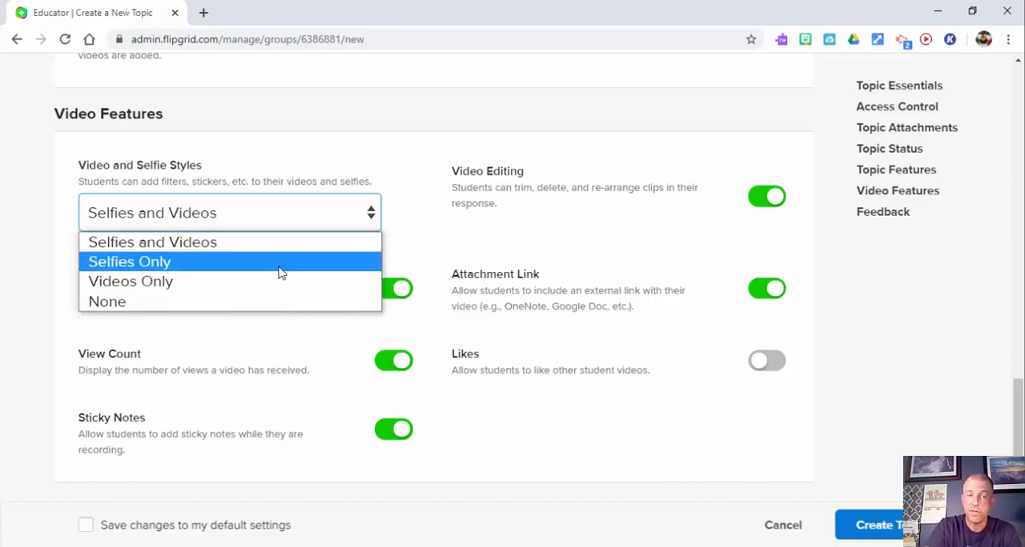
{"action": "left_click", "coordinate": [347, 149]}
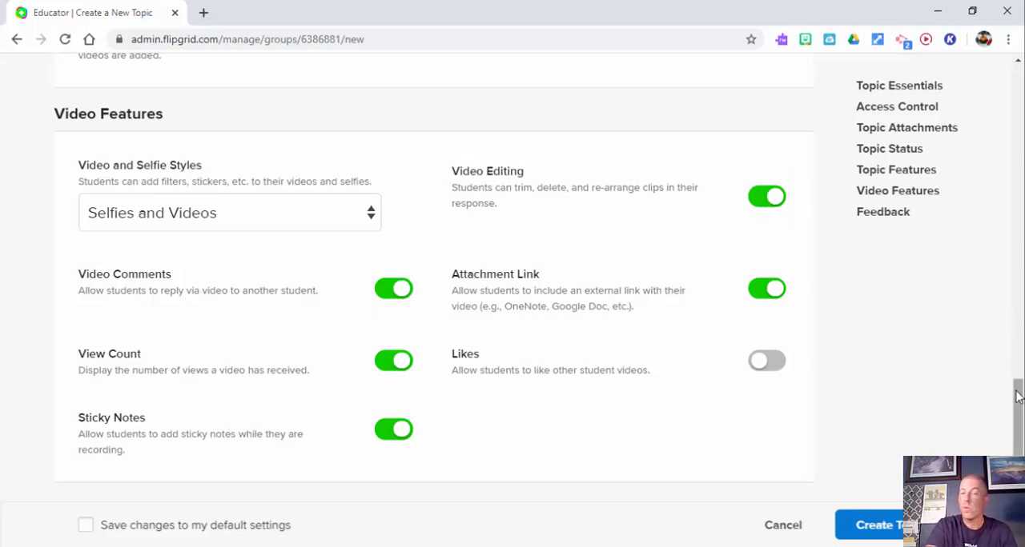
Step: Turn off Video Comments and View Count in the topic's video features
{"action": "left_click_drag", "start_coordinate": [1018, 386], "coordinate": [1018, 418]}
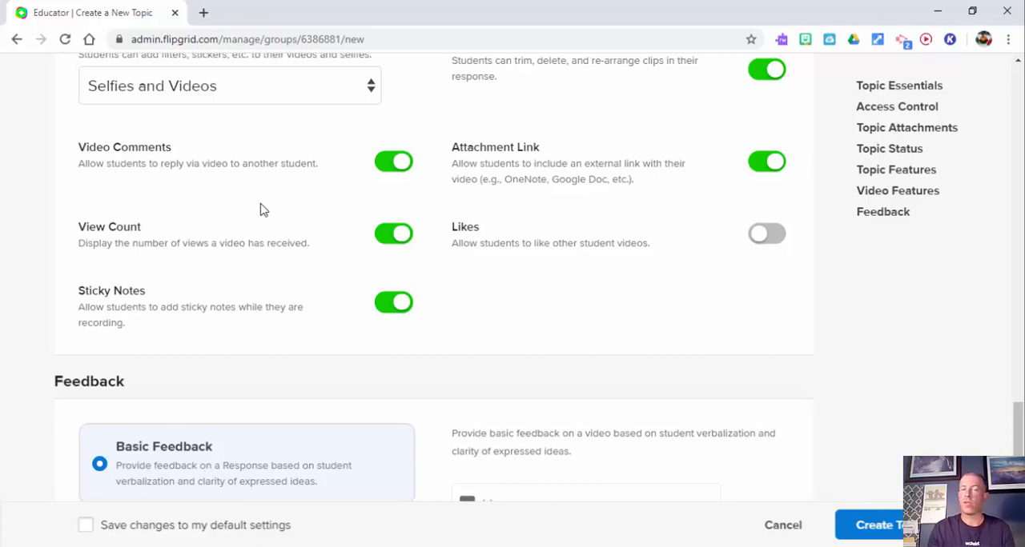
{"action": "left_click", "coordinate": [407, 156]}
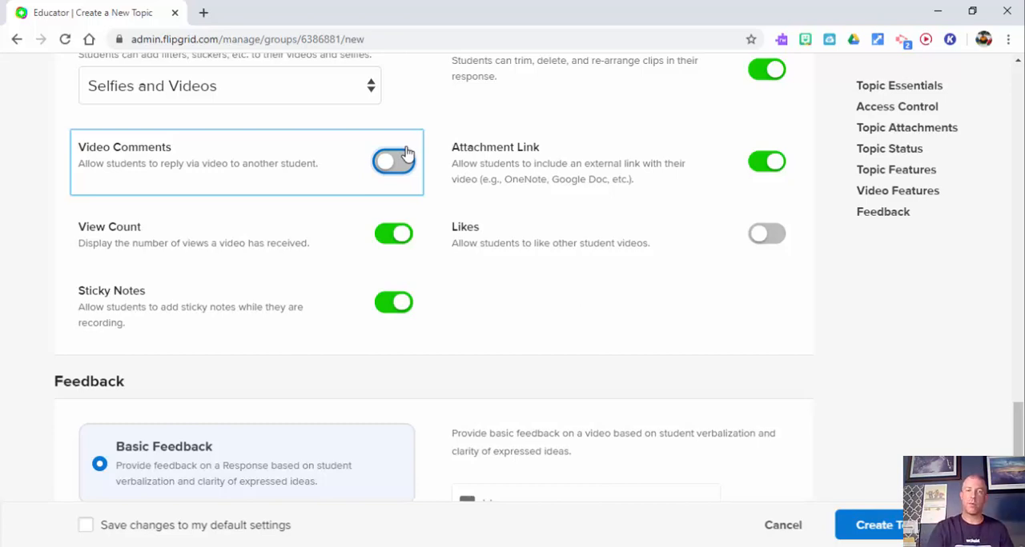
{"action": "left_click", "coordinate": [407, 156]}
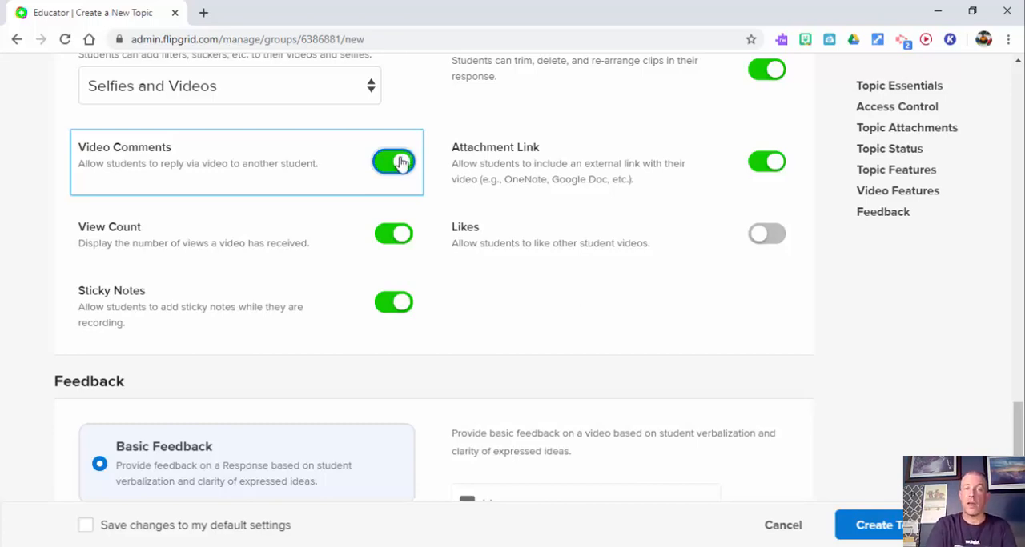
{"action": "left_click", "coordinate": [400, 161]}
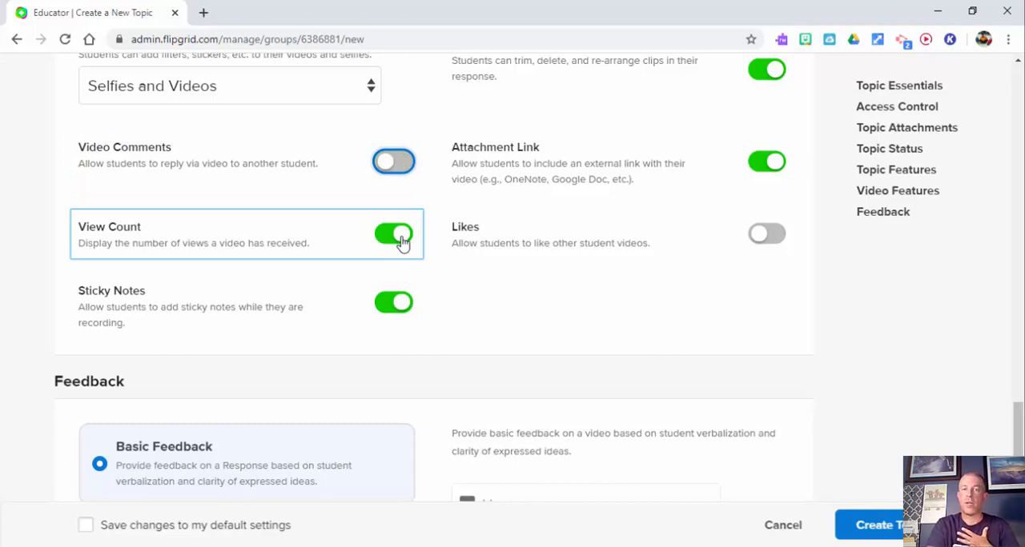
{"action": "left_click", "coordinate": [400, 236]}
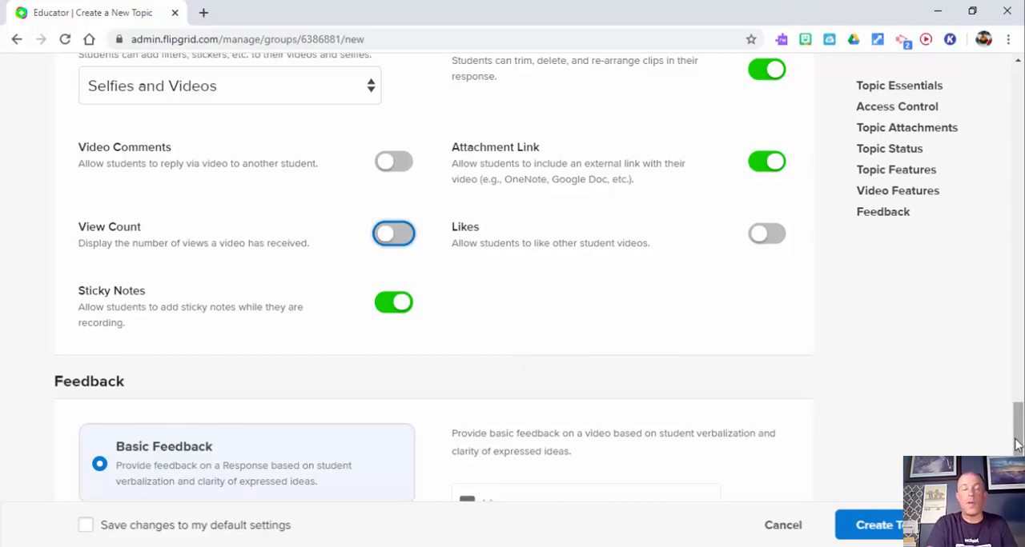
{"action": "left_click_drag", "start_coordinate": [1016, 445], "coordinate": [1016, 434]}
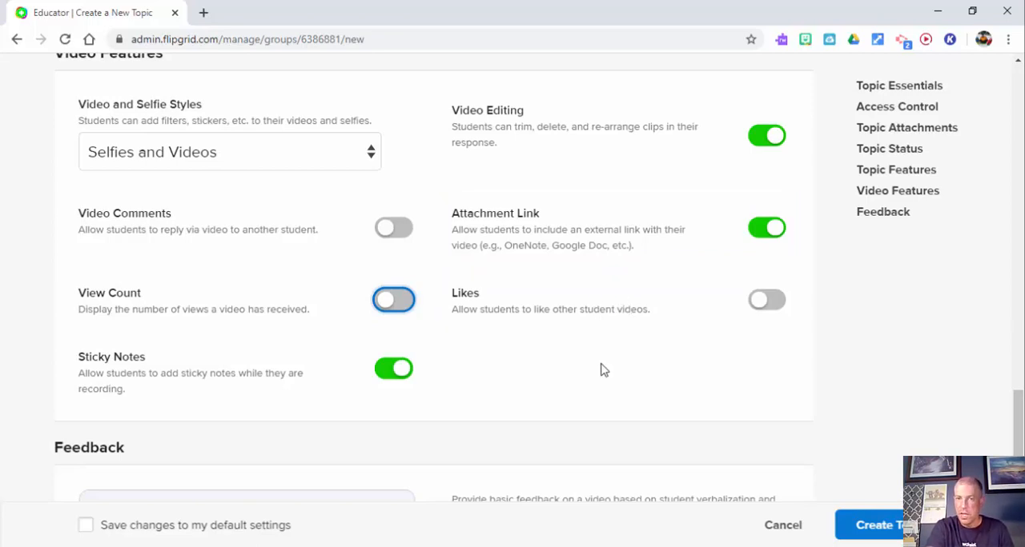
Step: Create the topic with Likes turned off and Basic Feedback selected, and dismiss the link-sharing dialog
{"action": "left_click", "coordinate": [768, 317]}
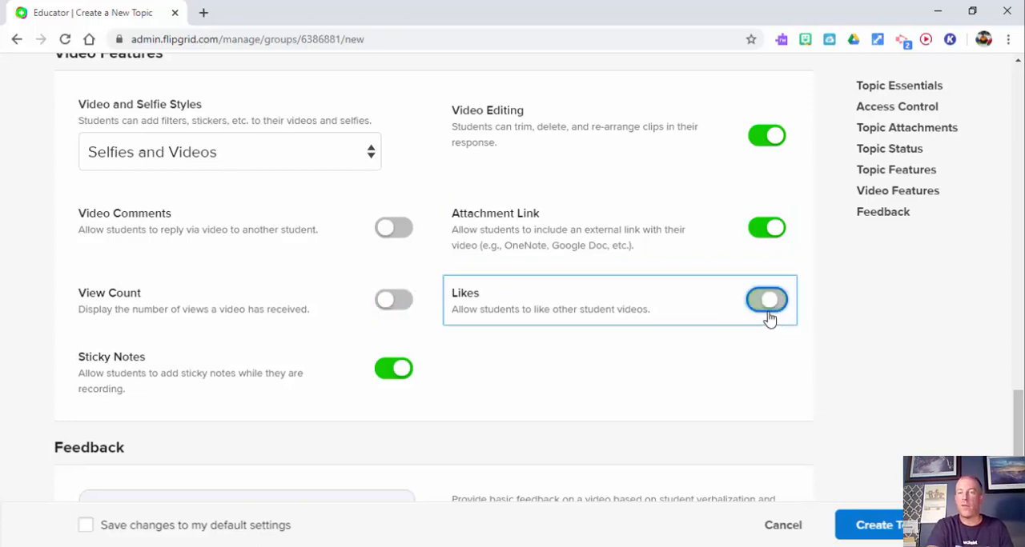
{"action": "left_click", "coordinate": [769, 317]}
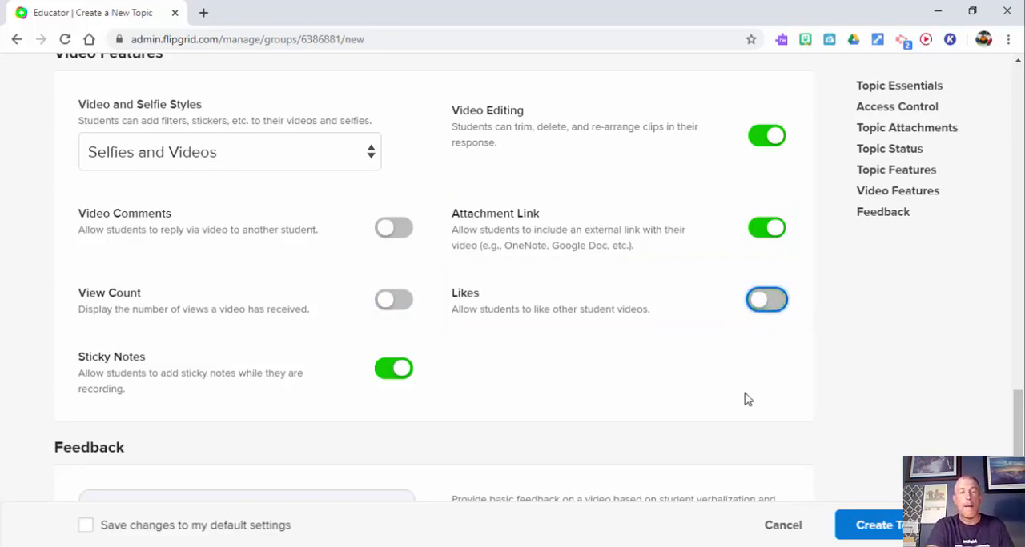
{"action": "left_click_drag", "start_coordinate": [1019, 417], "coordinate": [1019, 459]}
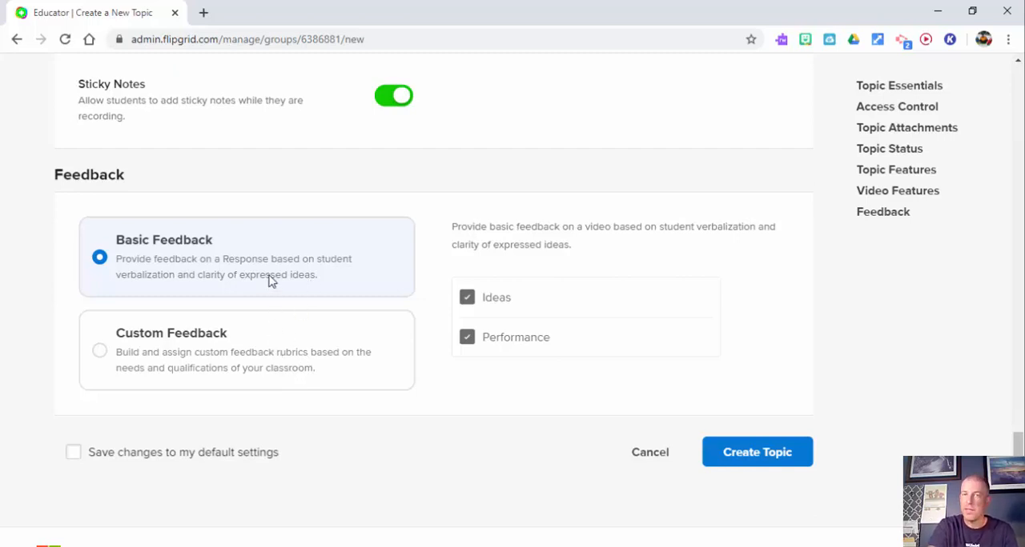
{"action": "left_click", "coordinate": [762, 453]}
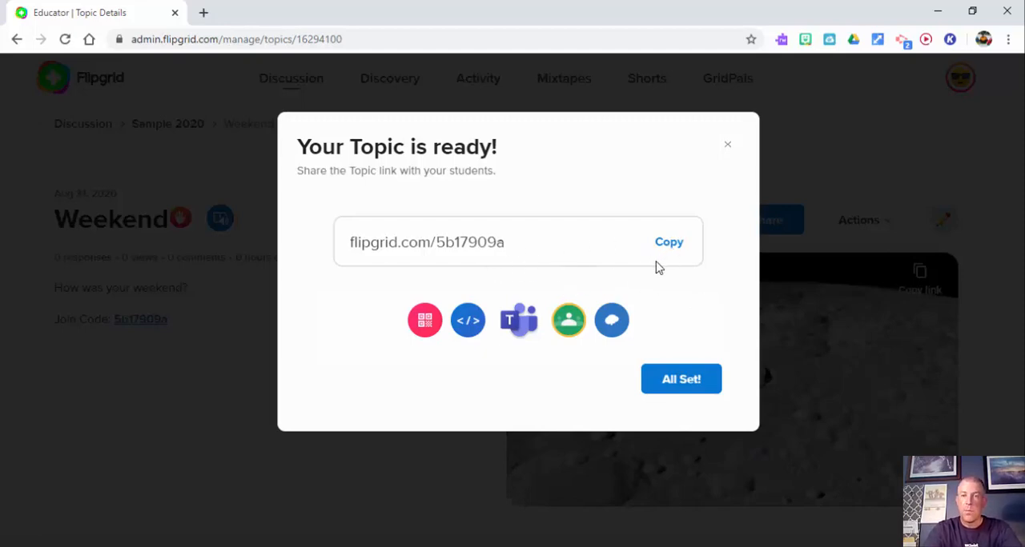
{"action": "left_click", "coordinate": [727, 145]}
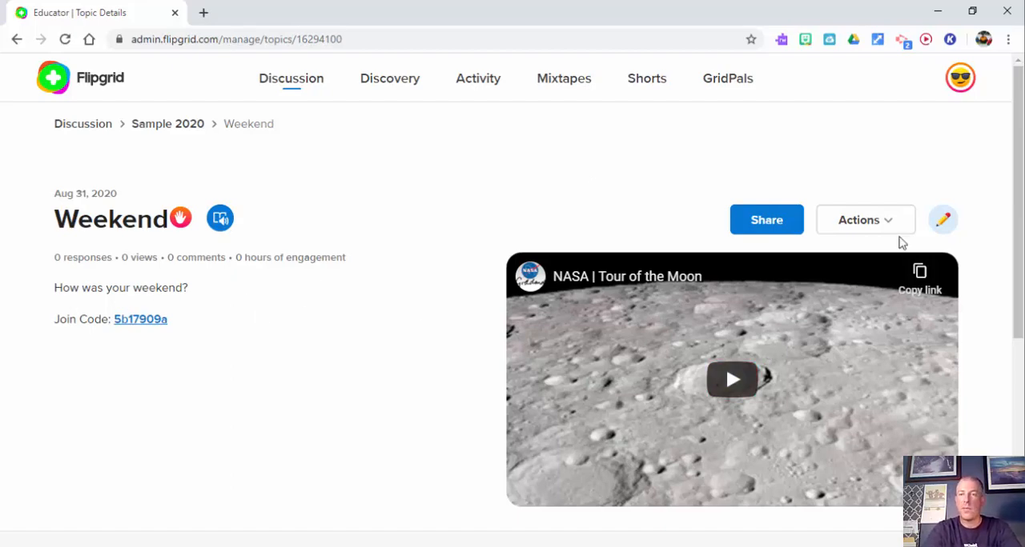
Step: Open the Weekend topic for editing and change its title to "What did you learn about the moon?"
{"action": "left_click", "coordinate": [942, 221]}
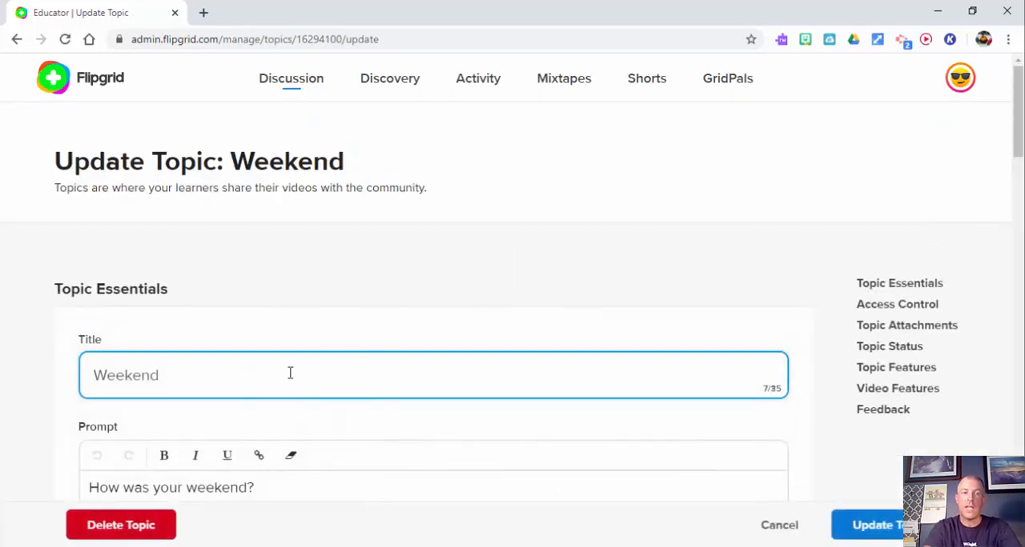
{"action": "left_click_drag", "start_coordinate": [290, 373], "coordinate": [3, 371]}
{"action": "type", "text": "What d"}
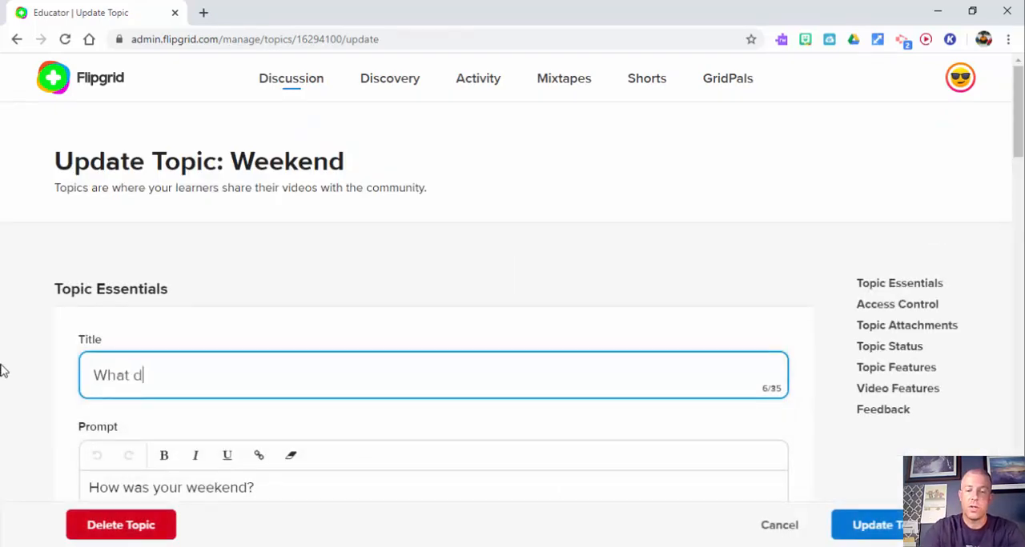
{"action": "type", "text": "id you learn a"}
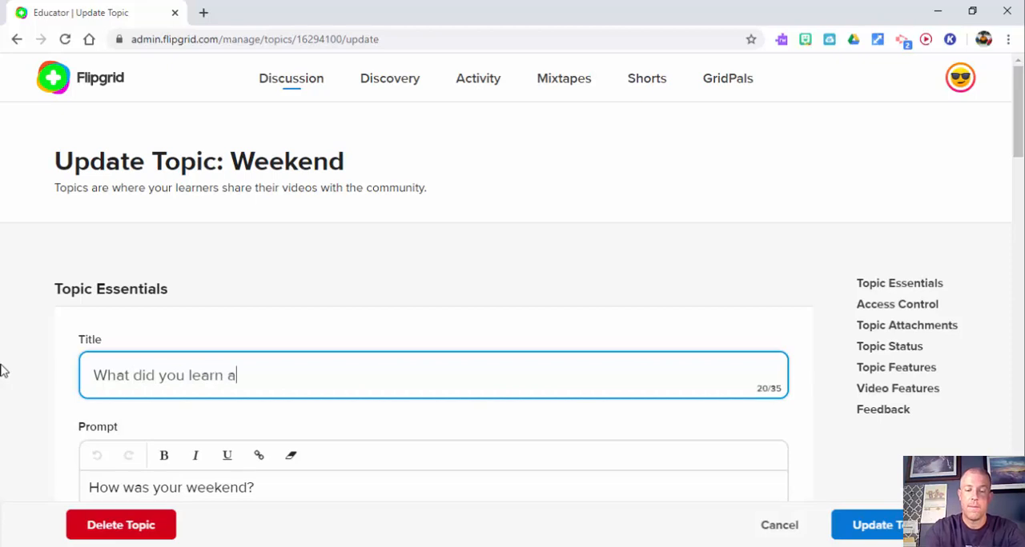
{"action": "type", "text": "bout the moon?"}
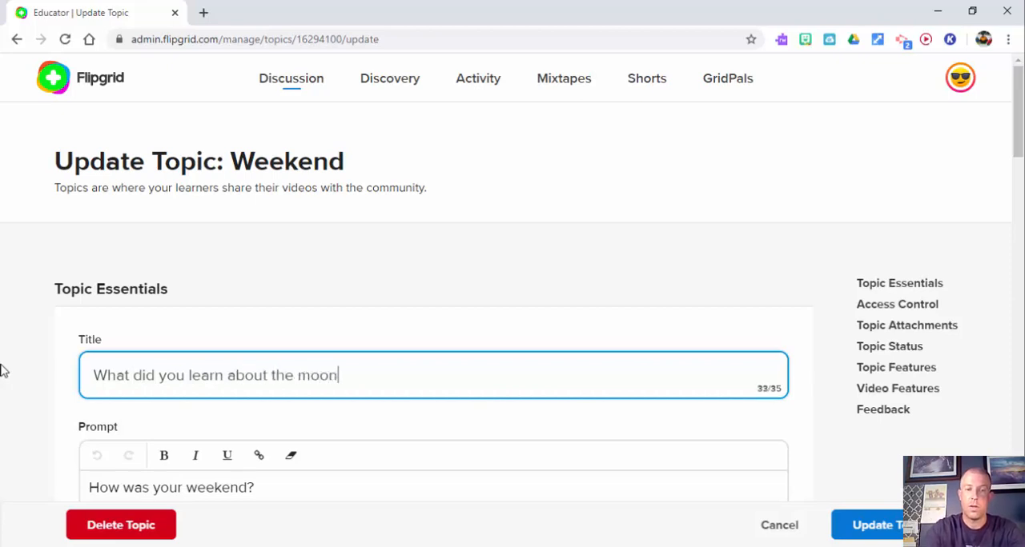
{"action": "key", "text": "BackSpace"}
{"action": "type", "text": "?"}
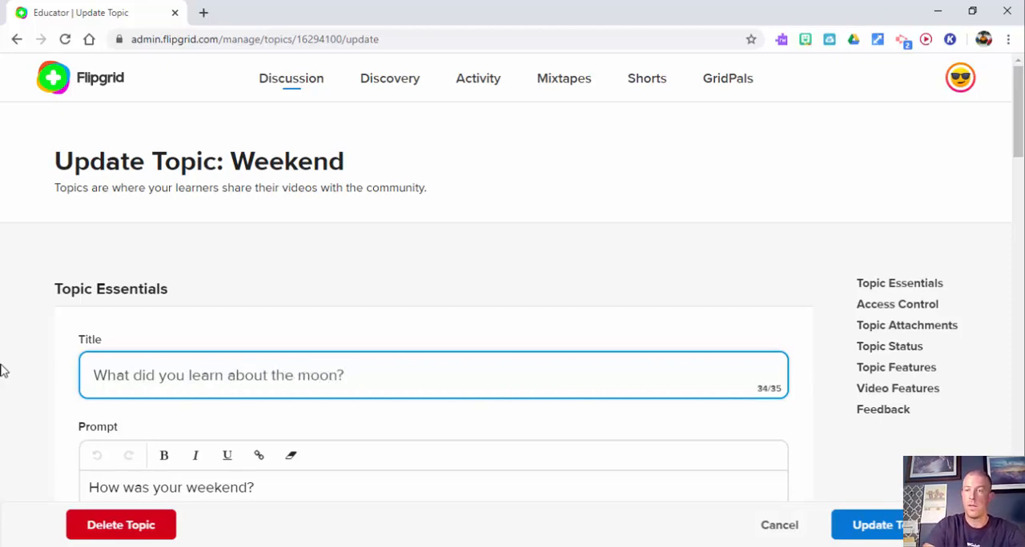
Step: Replace the topic's prompt with "Tell at least three things." and save the updated topic
{"action": "left_click_drag", "start_coordinate": [1020, 151], "coordinate": [1020, 216]}
{"action": "left_click", "coordinate": [266, 130]}
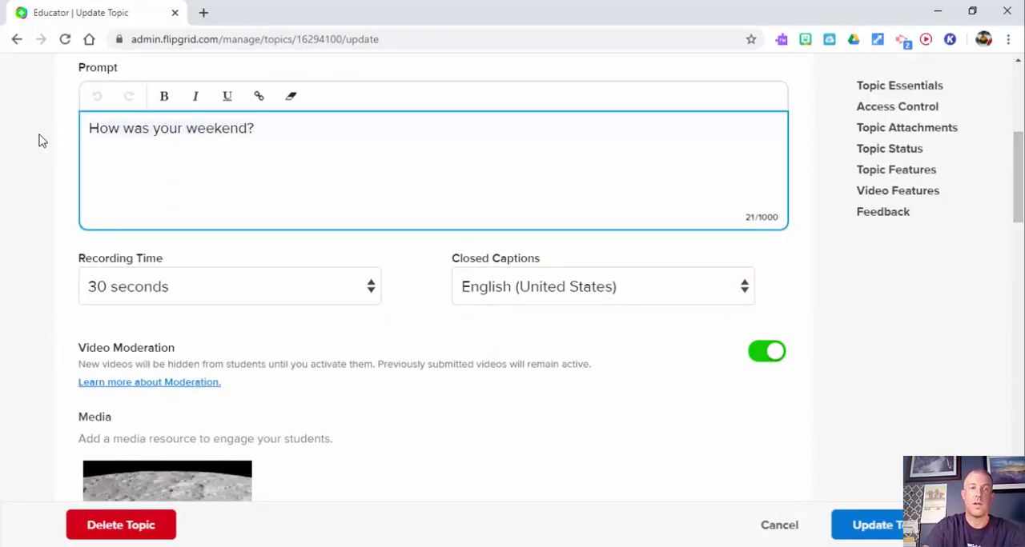
{"action": "key", "text": "ctrl+a"}
{"action": "type", "text": "List"}
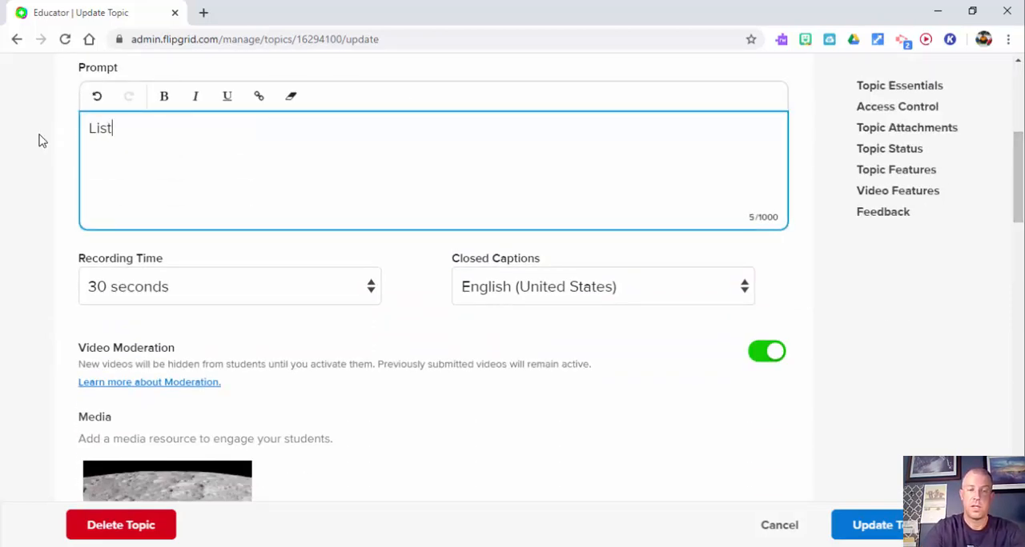
{"action": "key", "text": "BackSpace"}
{"action": "key", "text": "BackSpace"}
{"action": "key", "text": "BackSpace"}
{"action": "key", "text": "BackSpace"}
{"action": "key", "text": "BackSpace"}
{"action": "type", "text": "Tell at "}
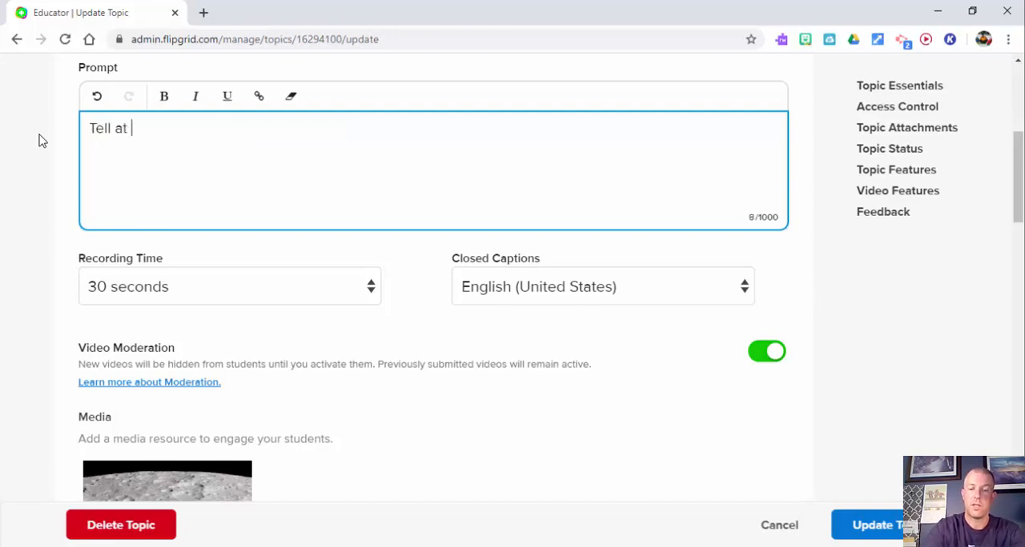
{"action": "type", "text": "least three"}
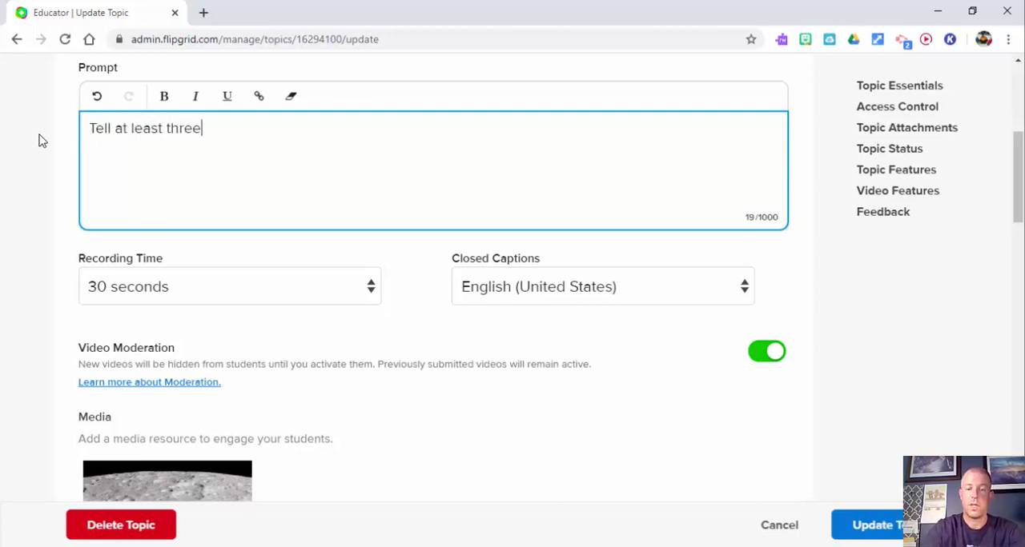
{"action": "type", "text": " things."}
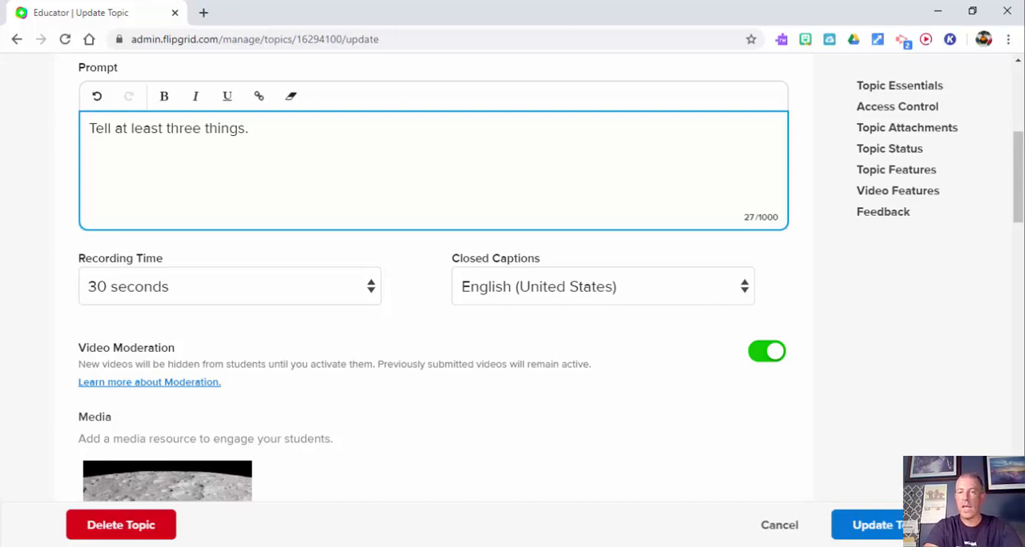
{"action": "left_click", "coordinate": [888, 525]}
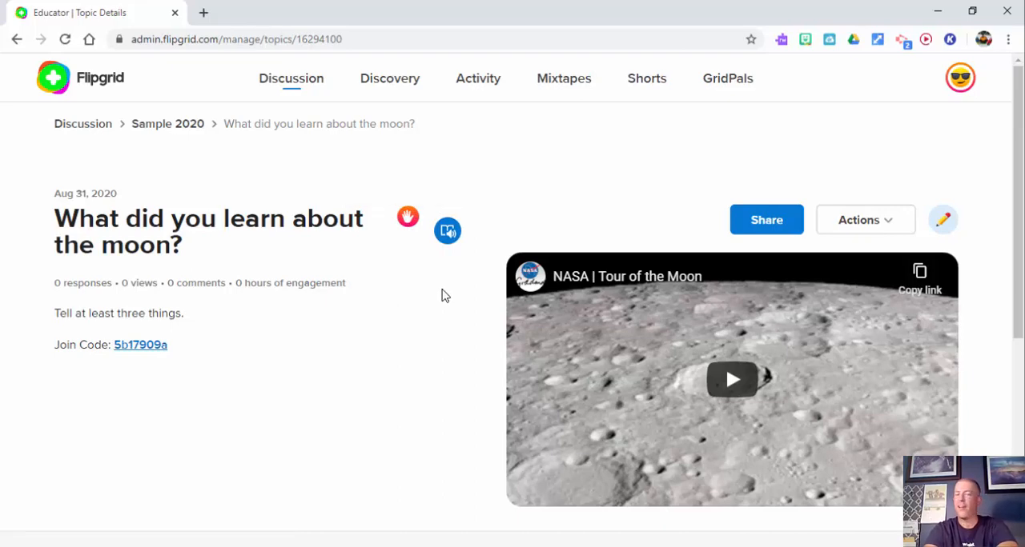
Step: Open the topic in Immersive Reader, play the prompt aloud, and check the voice speed and voice selection options
{"action": "left_click", "coordinate": [449, 234]}
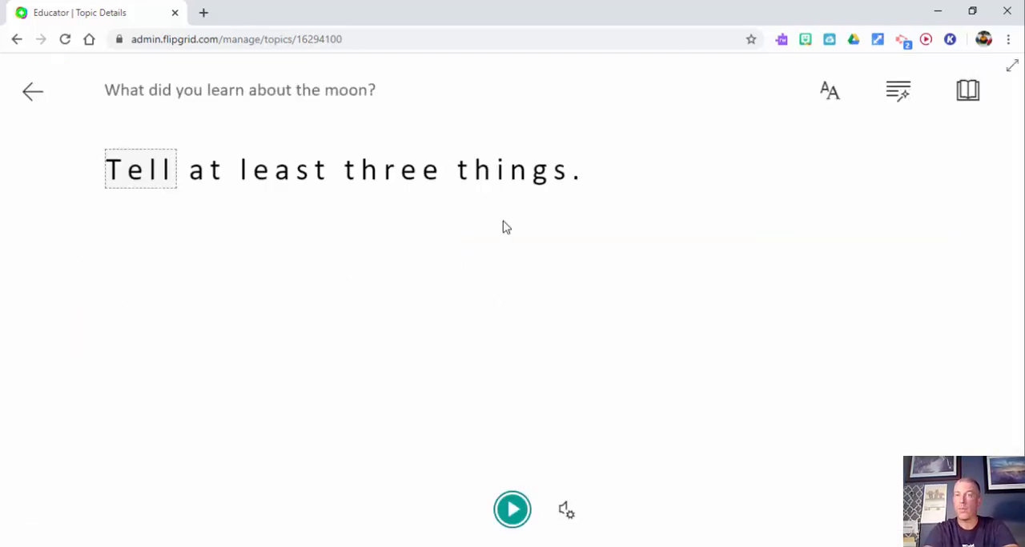
{"action": "left_click", "coordinate": [512, 509]}
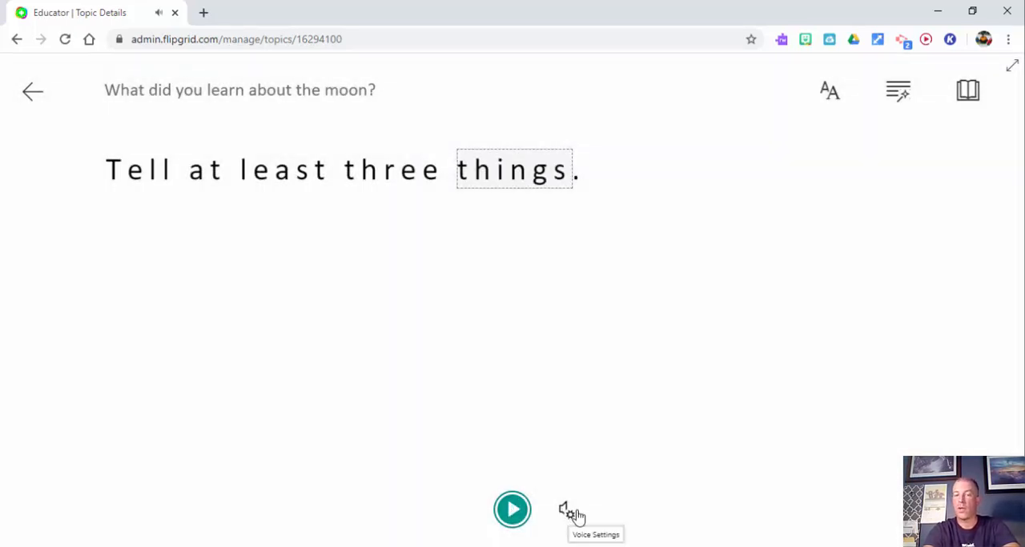
{"action": "left_click", "coordinate": [570, 514]}
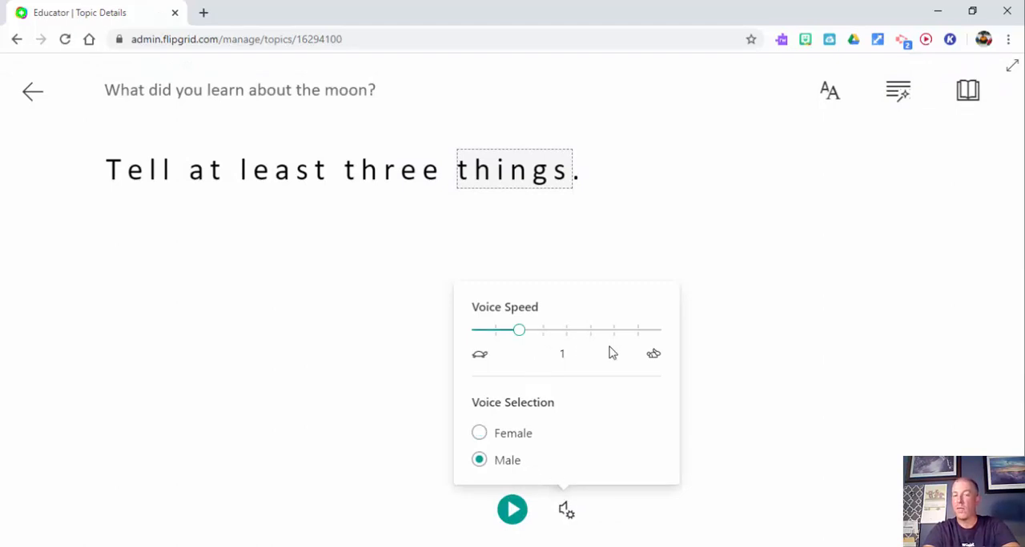
{"action": "left_click", "coordinate": [756, 364]}
Step: Change the reader's font to Comic Sans, keeping Increase Spacing on
{"action": "left_click", "coordinate": [830, 95]}
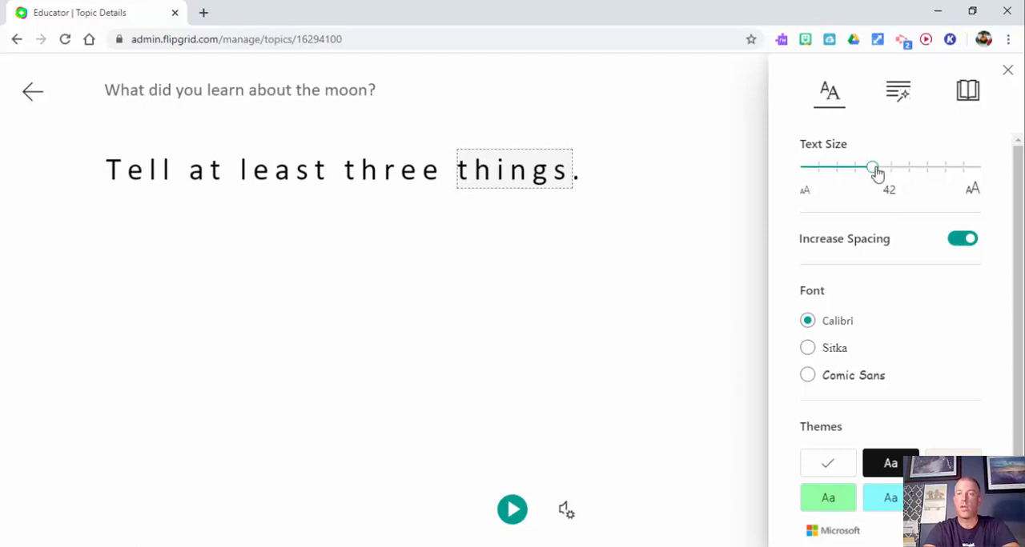
{"action": "mouse_move", "coordinate": [876, 174]}
{"action": "left_mouse_down"}
{"action": "mouse_move", "coordinate": [919, 174]}
{"action": "mouse_move", "coordinate": [876, 179]}
{"action": "left_mouse_up"}
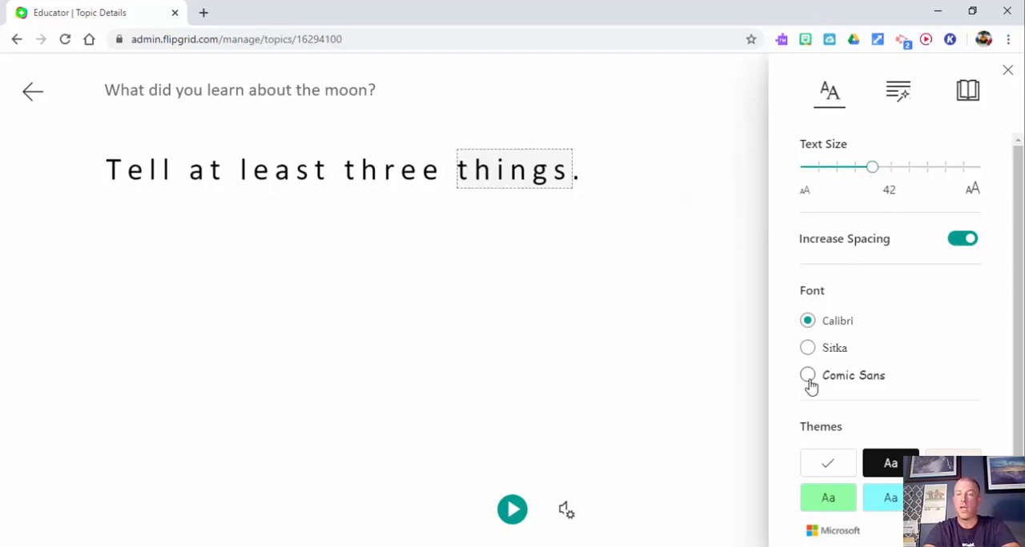
{"action": "left_click", "coordinate": [809, 351]}
{"action": "left_click", "coordinate": [809, 376]}
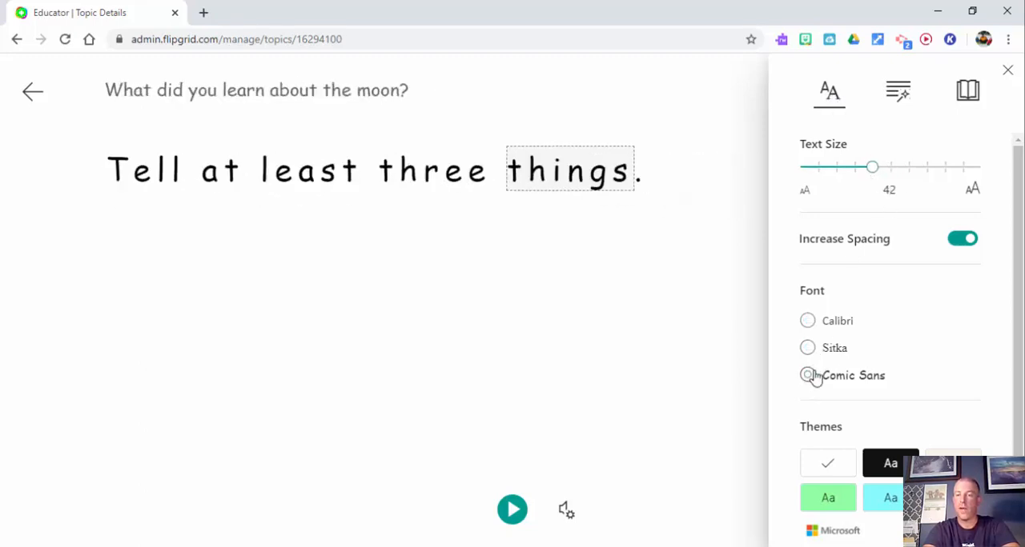
{"action": "left_click", "coordinate": [960, 246]}
{"action": "left_click", "coordinate": [961, 244]}
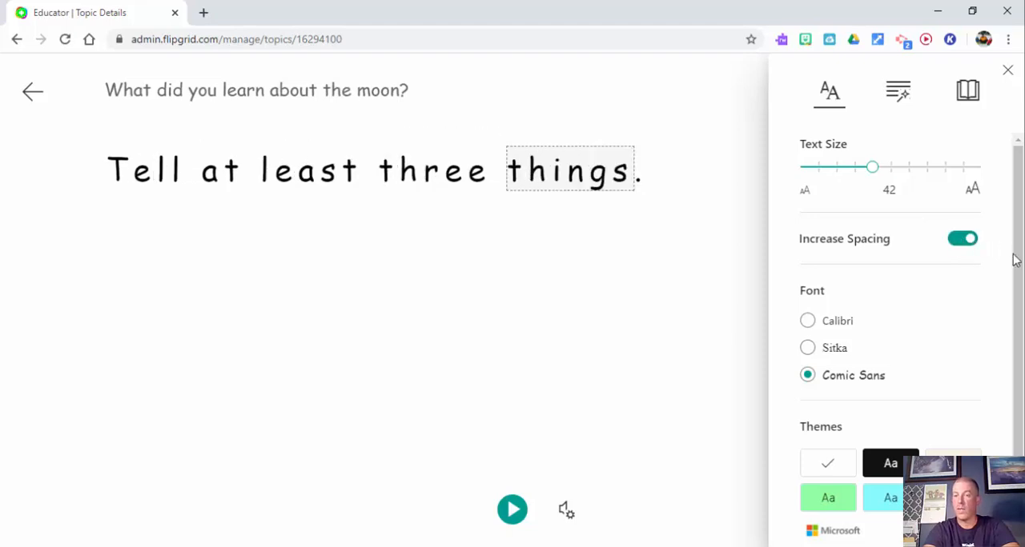
Step: Preview the black theme in the reader and switch back to the white theme
{"action": "left_click_drag", "start_coordinate": [1015, 261], "coordinate": [1006, 355]}
{"action": "left_click", "coordinate": [903, 373]}
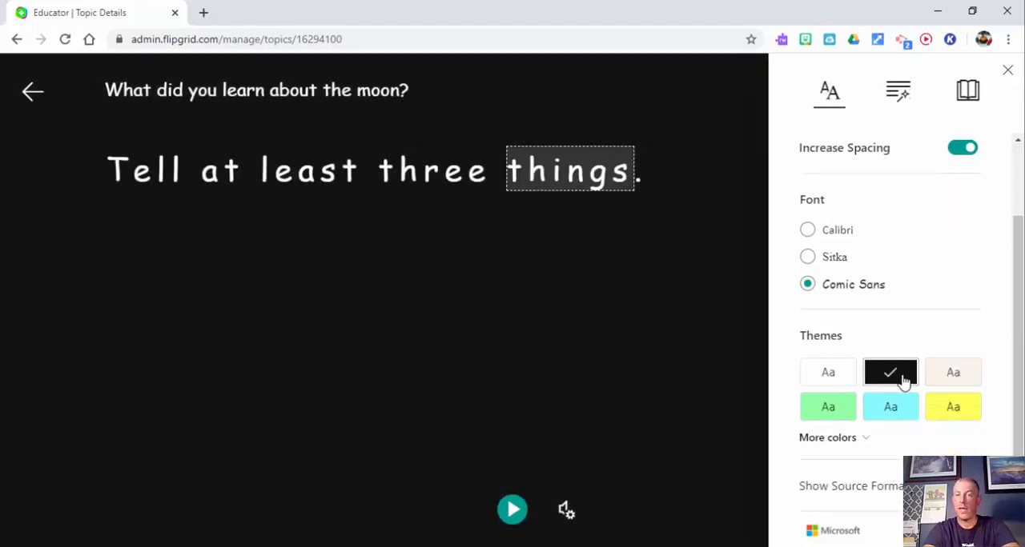
{"action": "left_click", "coordinate": [836, 374]}
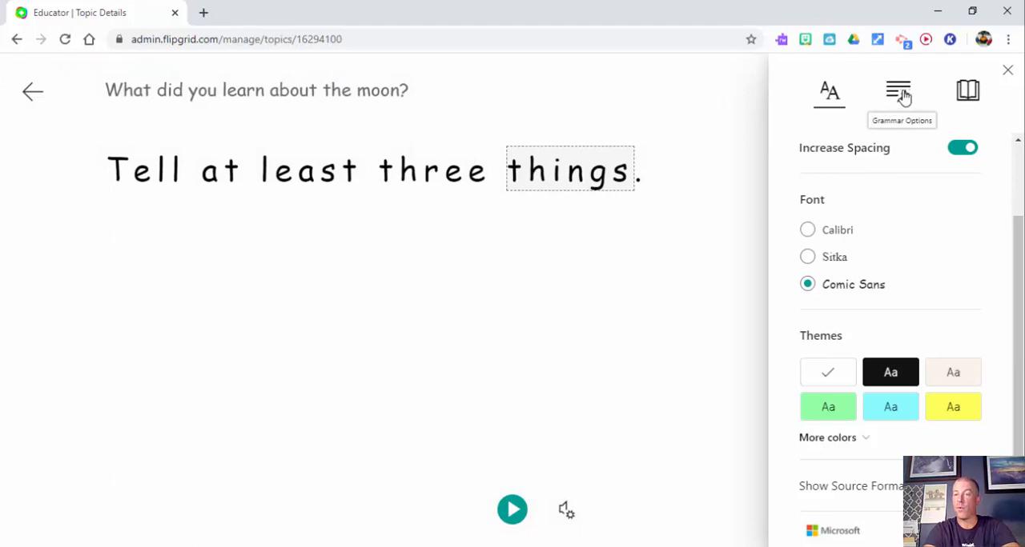
Step: Turn on syllables, highlighting of nouns, verbs, adjectives and adverbs, and part-of-speech labels in the grammar options
{"action": "left_click", "coordinate": [902, 94]}
{"action": "left_click", "coordinate": [966, 150]}
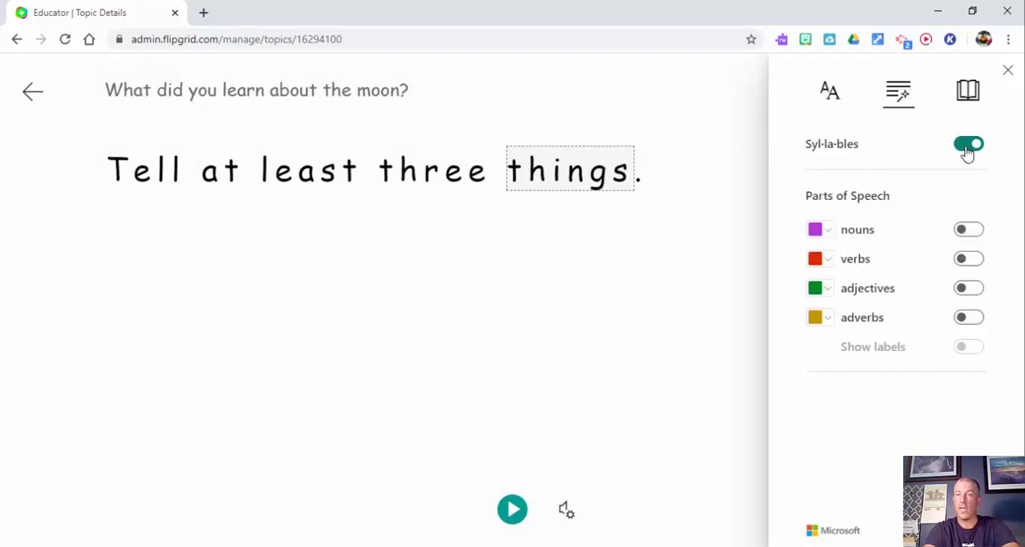
{"action": "left_click", "coordinate": [965, 234]}
{"action": "left_click", "coordinate": [964, 260]}
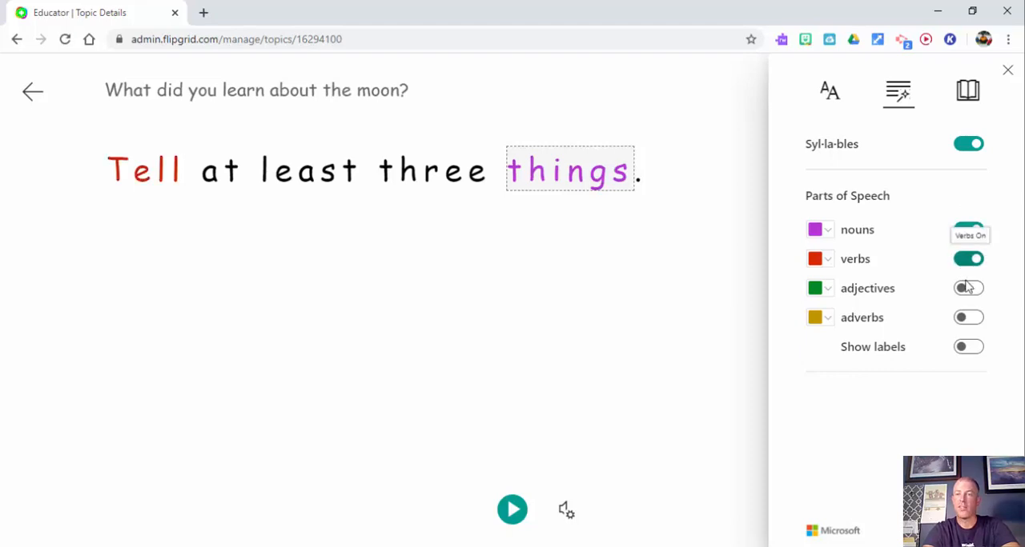
{"action": "left_click", "coordinate": [966, 290]}
{"action": "left_click", "coordinate": [965, 318]}
{"action": "left_click", "coordinate": [965, 350]}
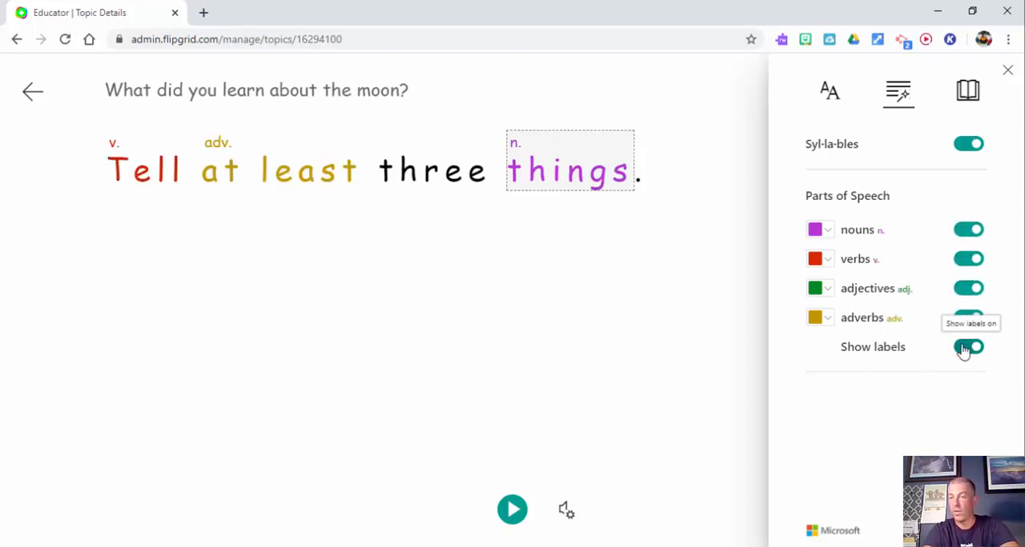
Step: Turn off the part-of-speech labels, all four parts-of-speech highlights, and syllables again
{"action": "left_click", "coordinate": [970, 349]}
{"action": "left_click", "coordinate": [969, 318]}
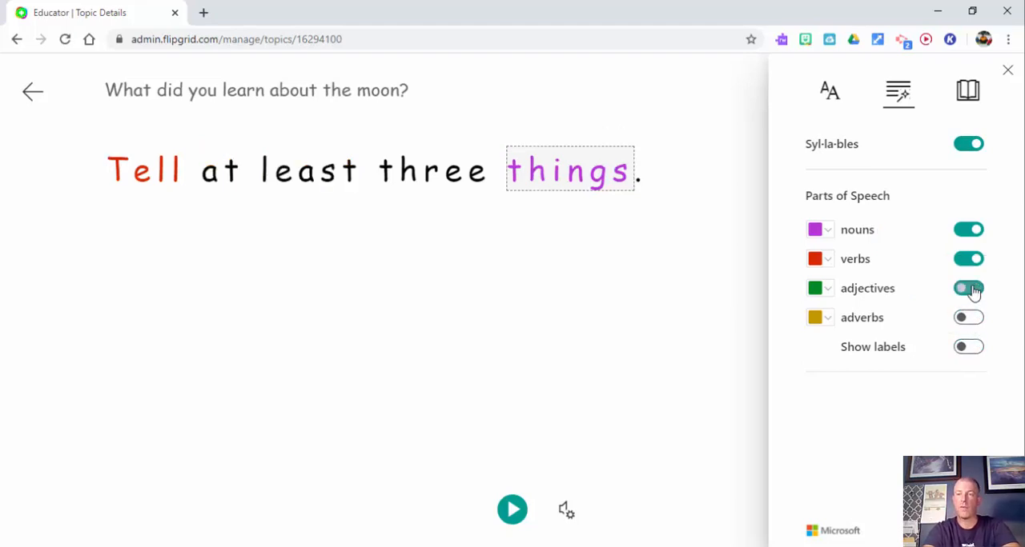
{"action": "left_click", "coordinate": [969, 289]}
{"action": "left_click", "coordinate": [969, 260]}
{"action": "left_click", "coordinate": [968, 231]}
{"action": "left_click", "coordinate": [967, 145]}
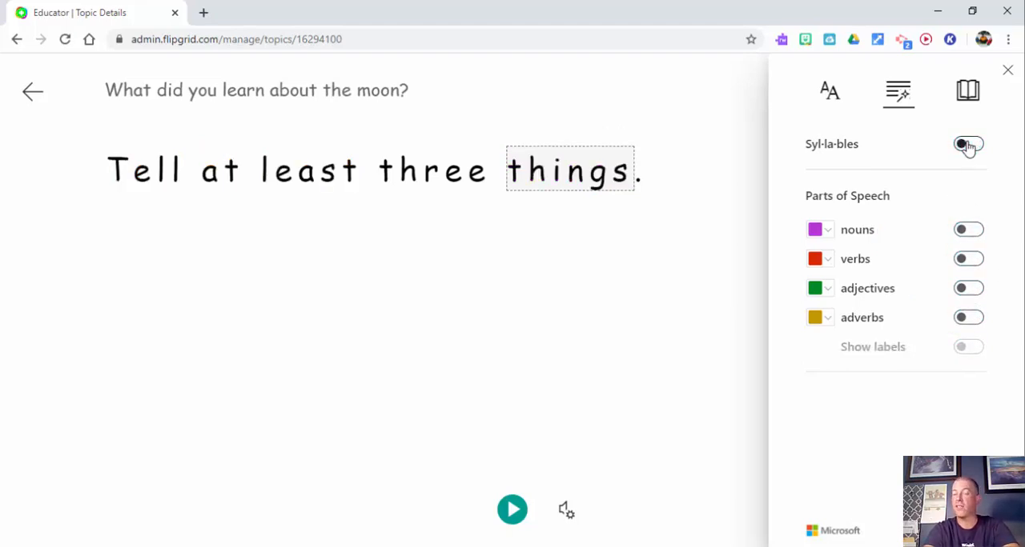
Step: Try Line Focus in the reading preferences and turn it off again
{"action": "left_click", "coordinate": [969, 94]}
{"action": "left_click", "coordinate": [963, 146]}
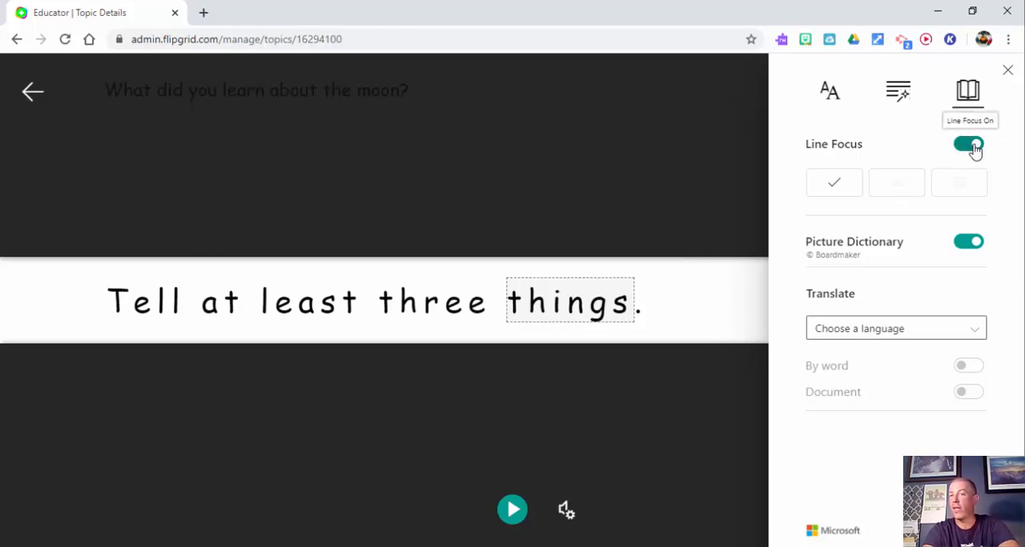
{"action": "left_click", "coordinate": [968, 148]}
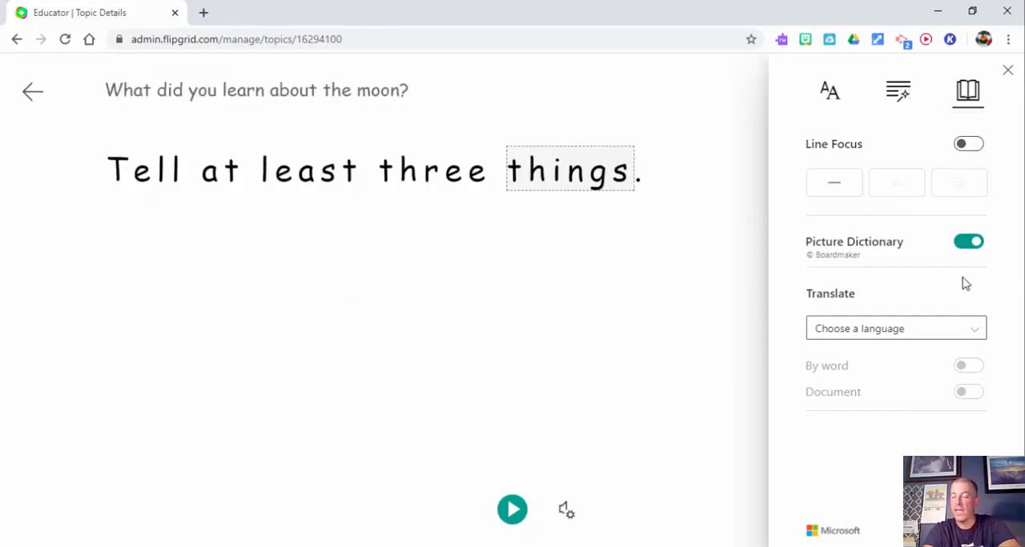
Step: Choose Czech as the translation language in the reading preferences
{"action": "left_click", "coordinate": [967, 337]}
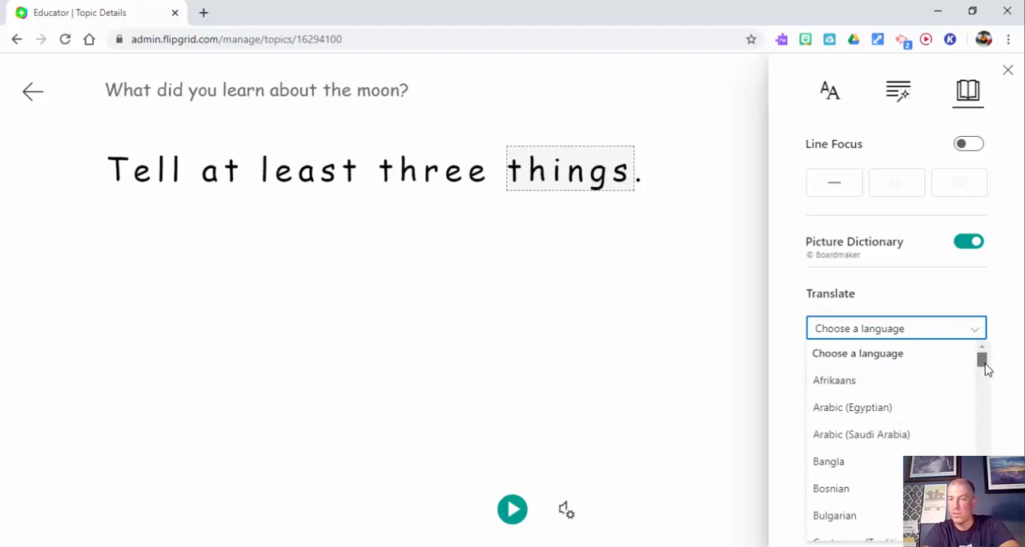
{"action": "left_click_drag", "start_coordinate": [986, 375], "coordinate": [987, 407]}
{"action": "scroll", "coordinate": [986, 401], "scroll_direction": "up", "scroll_amount": 2}
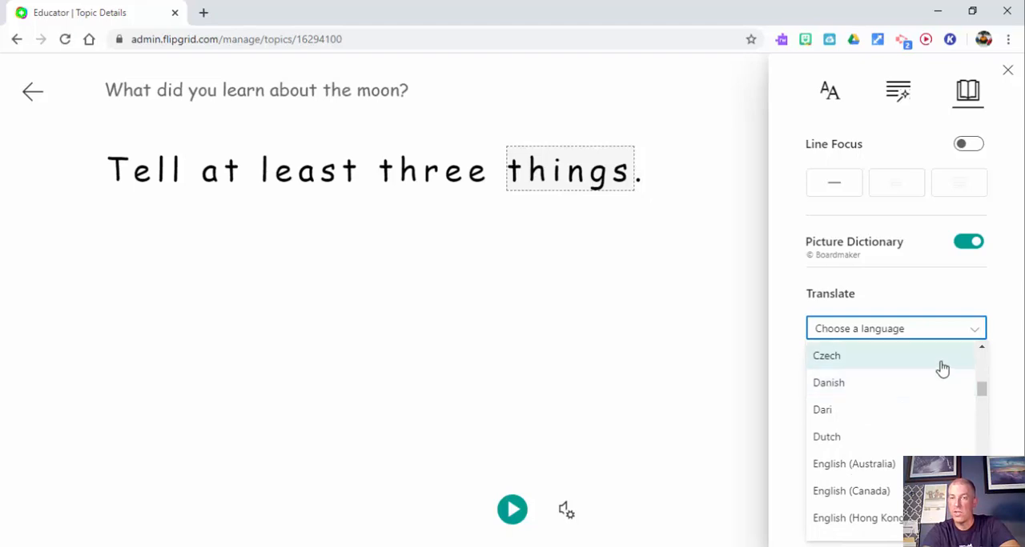
{"action": "left_click", "coordinate": [938, 361]}
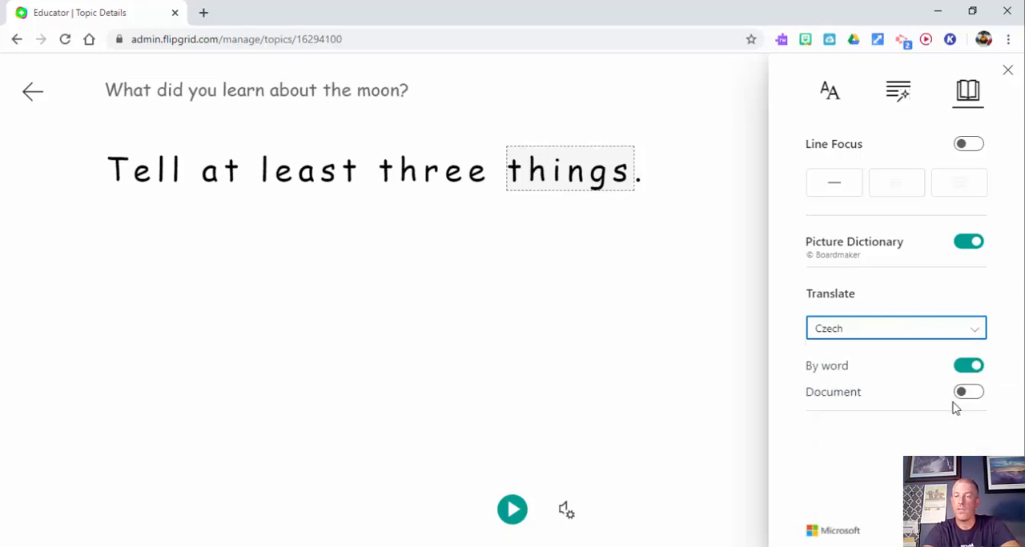
Step: Translate the whole document into Czech and play the translated text aloud
{"action": "left_click", "coordinate": [964, 395]}
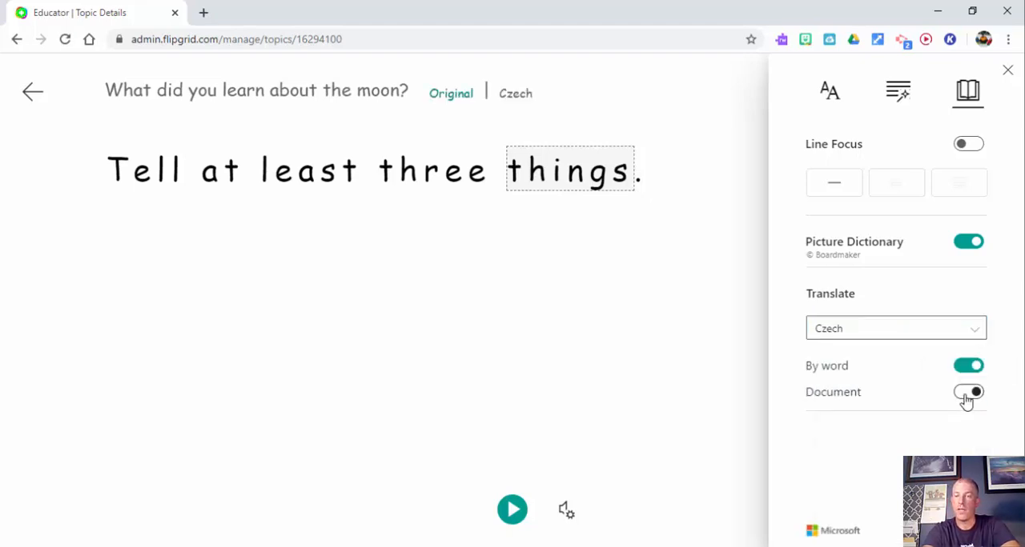
{"action": "left_click", "coordinate": [516, 515]}
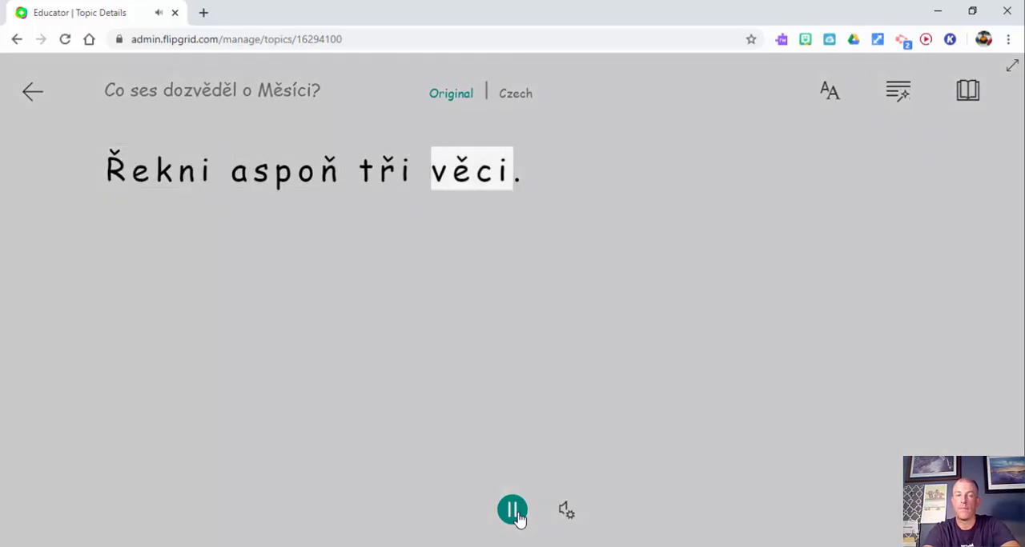
Step: Compare the original text with the Czech translation and leave the Immersive Reader
{"action": "left_click", "coordinate": [446, 93]}
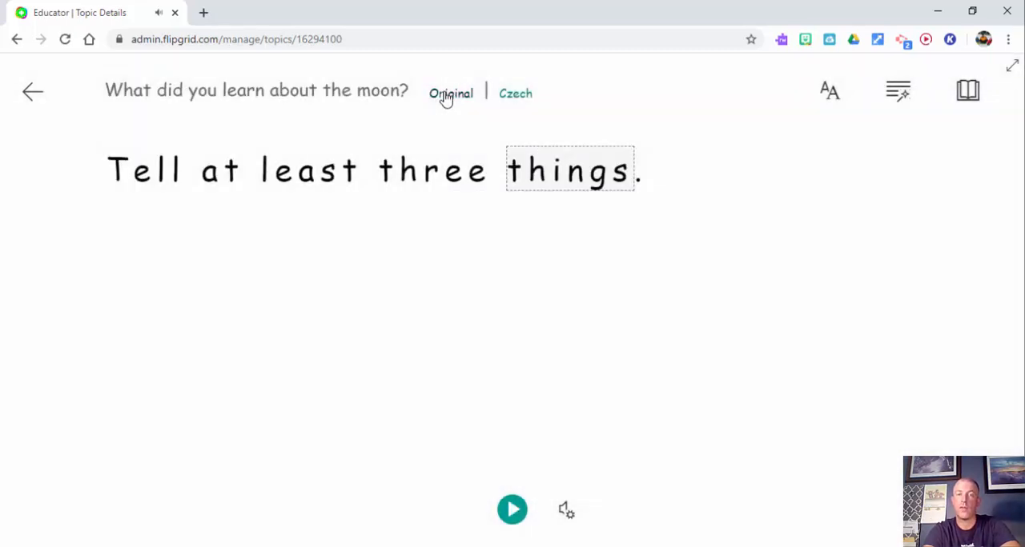
{"action": "left_click", "coordinate": [514, 98]}
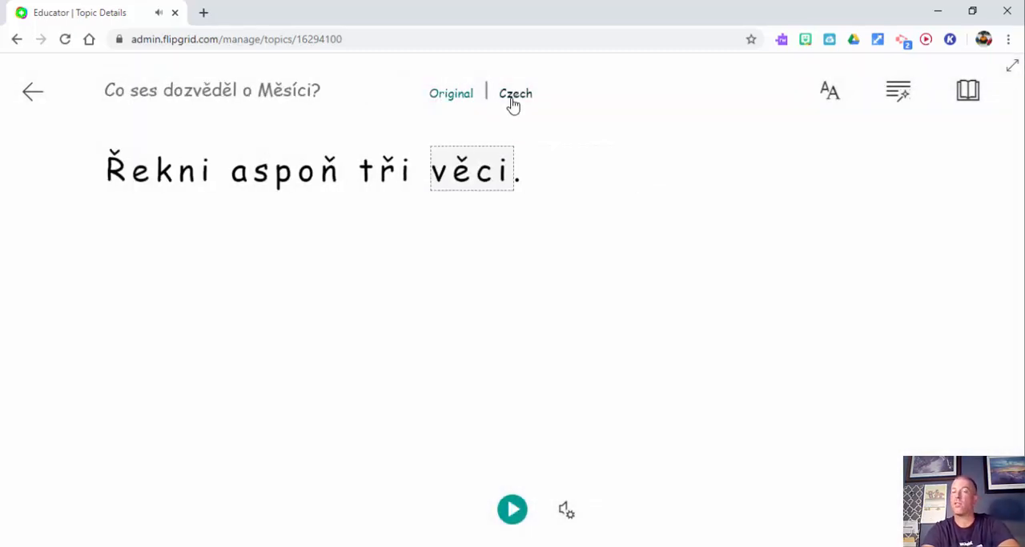
{"action": "left_click", "coordinate": [459, 100]}
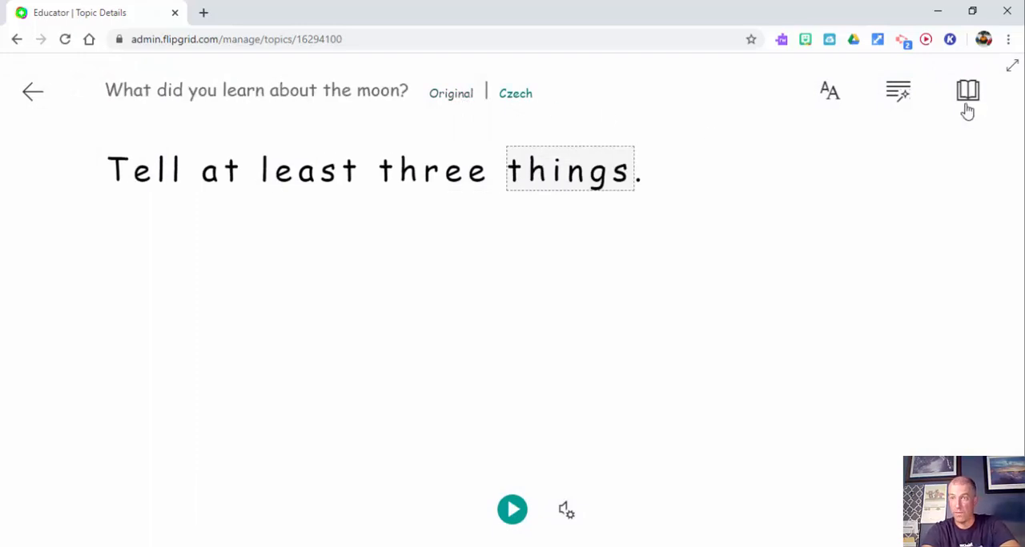
{"action": "left_click", "coordinate": [34, 100]}
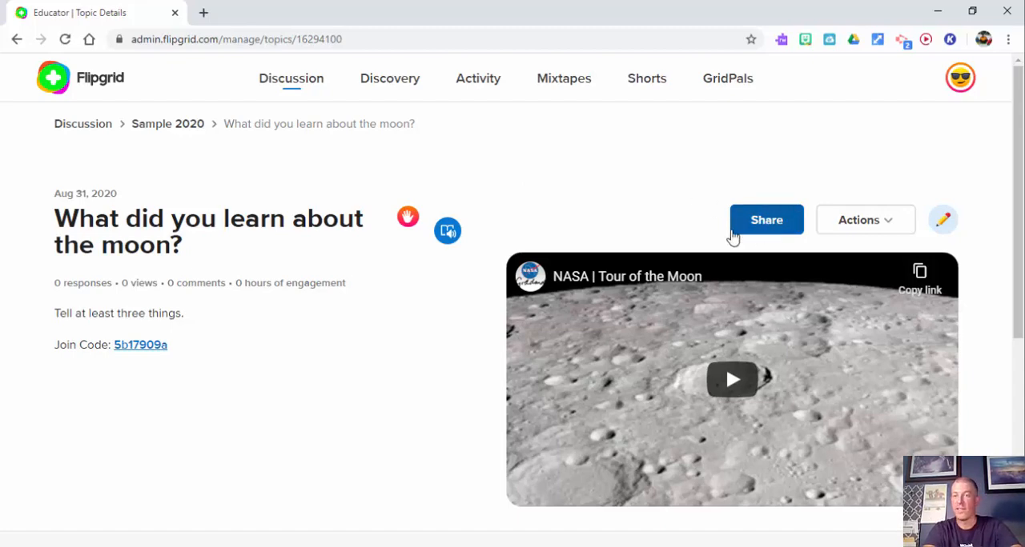
Step: Share the moon topic to the teacher's own class in Google Classroom as a new assignment titled "Moon"
{"action": "left_click", "coordinate": [762, 230]}
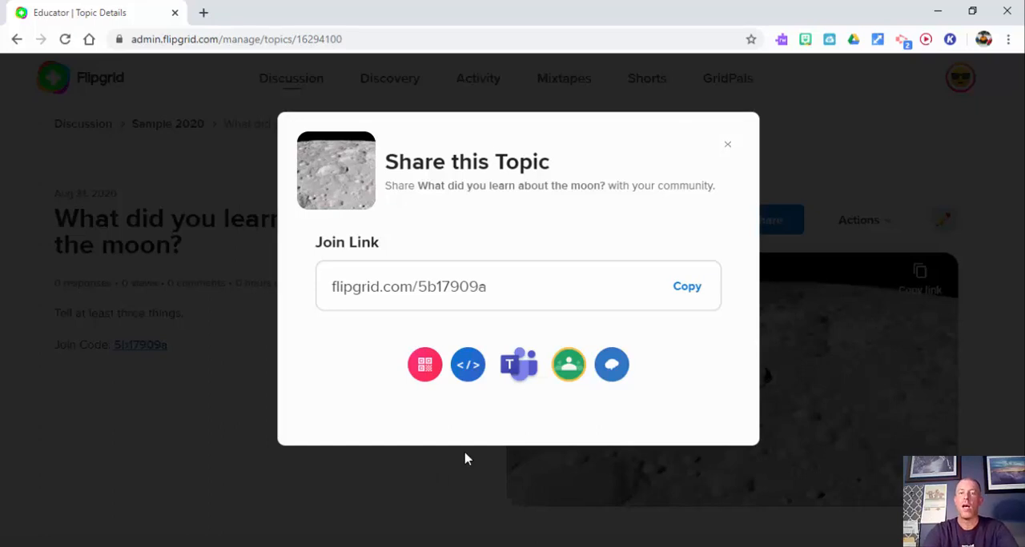
{"action": "left_click", "coordinate": [568, 366]}
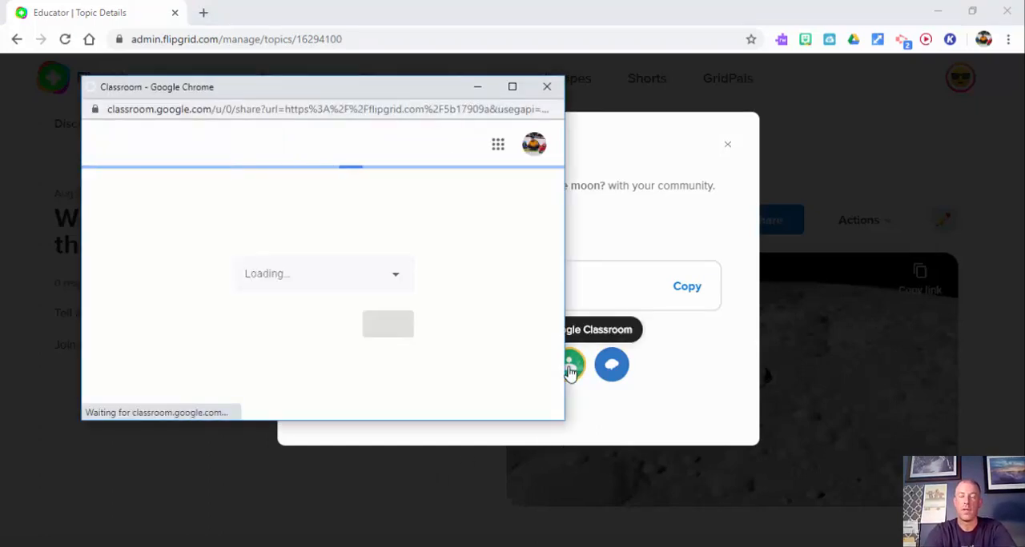
{"action": "left_click", "coordinate": [398, 281]}
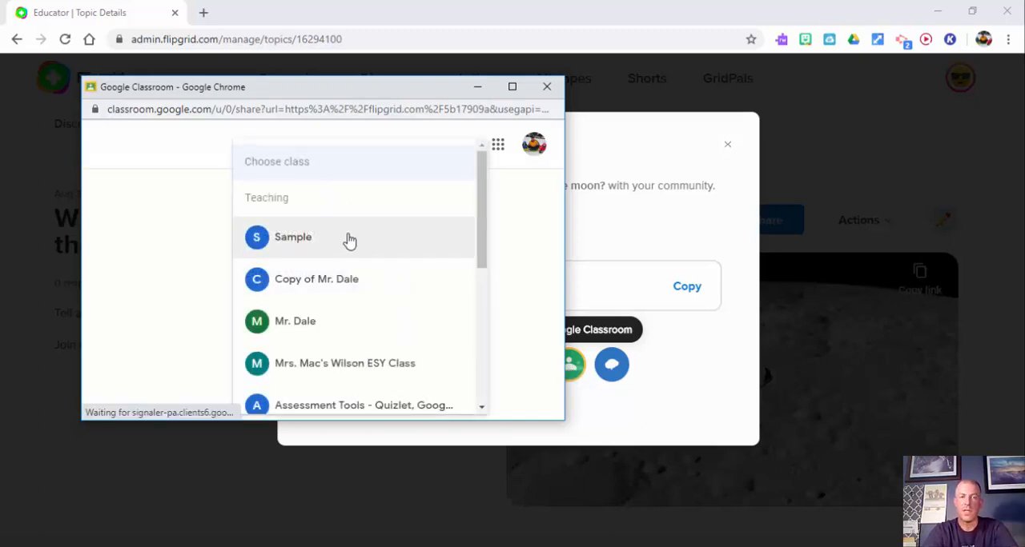
{"action": "left_click", "coordinate": [341, 321]}
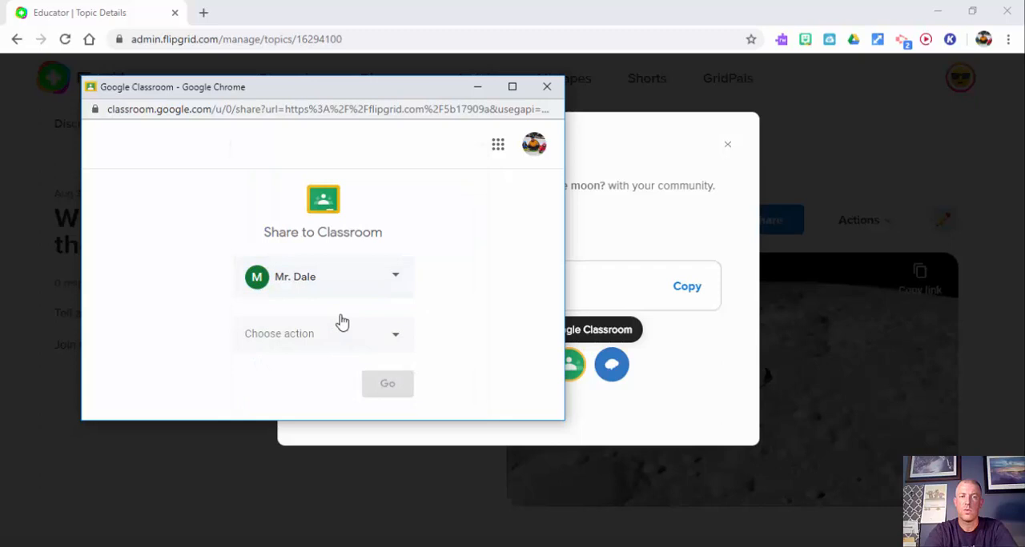
{"action": "left_click", "coordinate": [388, 341]}
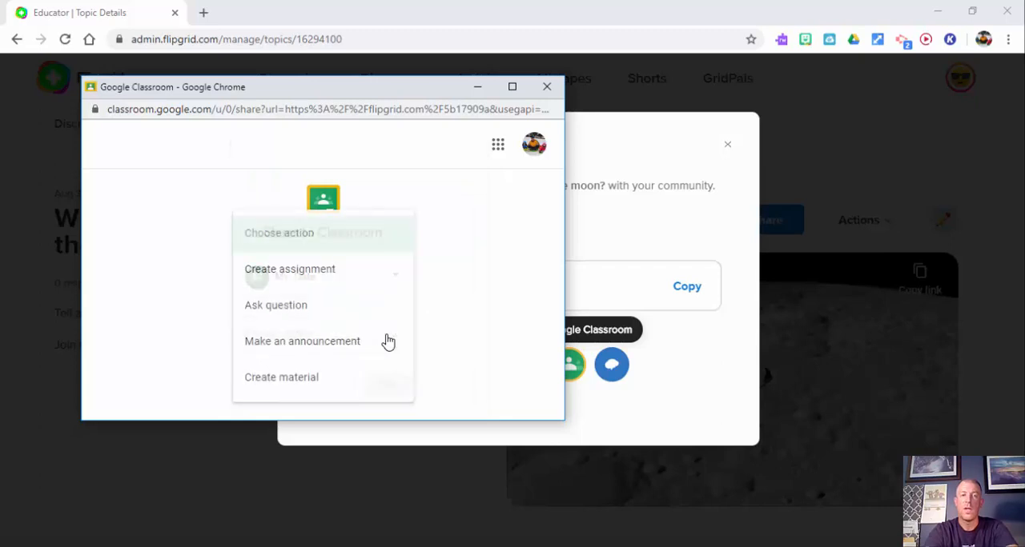
{"action": "left_click", "coordinate": [333, 274]}
{"action": "left_click", "coordinate": [392, 389]}
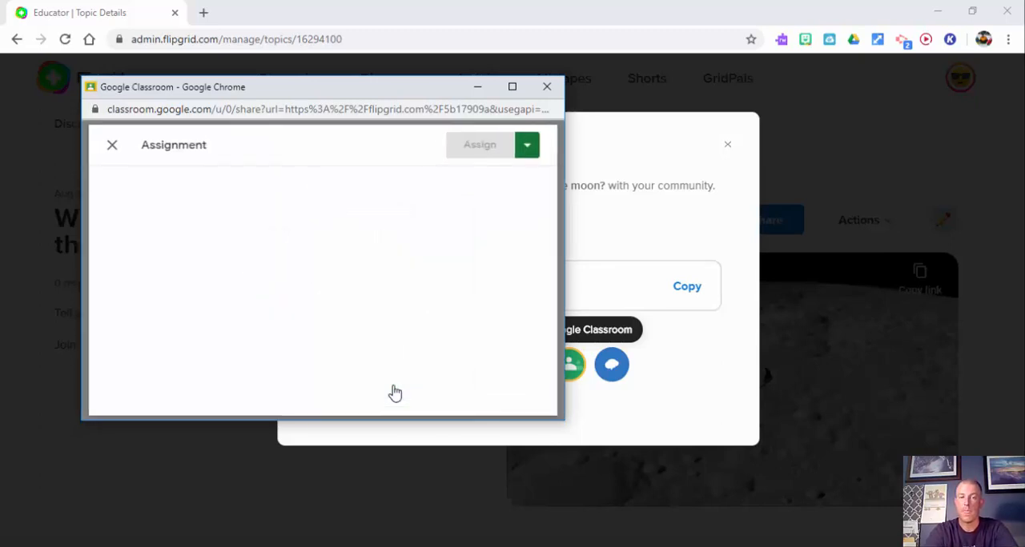
{"action": "type", "text": "Mo"}
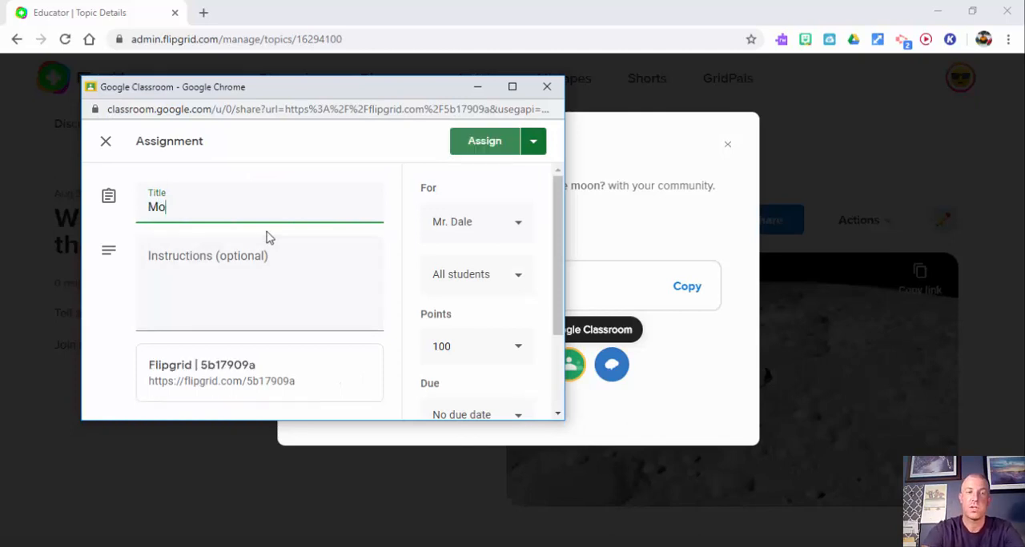
{"action": "type", "text": "on"}
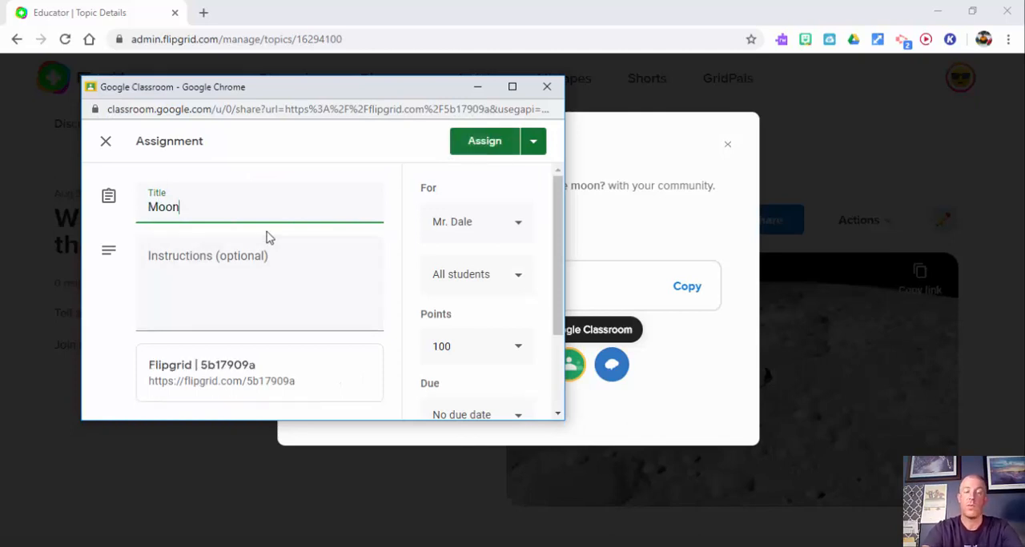
Step: Try editing the points value of the Moon assignment
{"action": "left_click", "coordinate": [553, 302]}
{"action": "scroll", "coordinate": [544, 317], "scroll_direction": "down", "scroll_amount": 1}
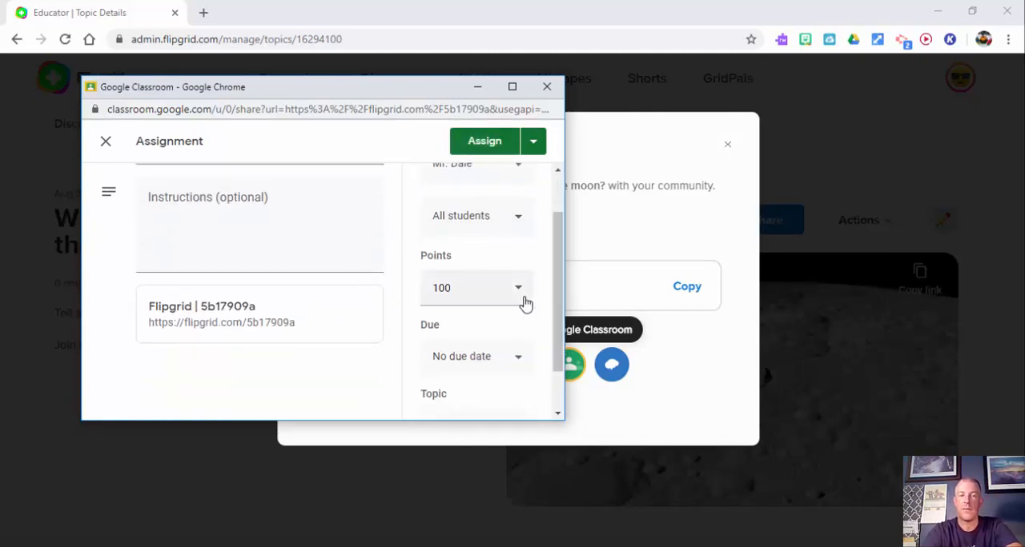
{"action": "left_click", "coordinate": [520, 300]}
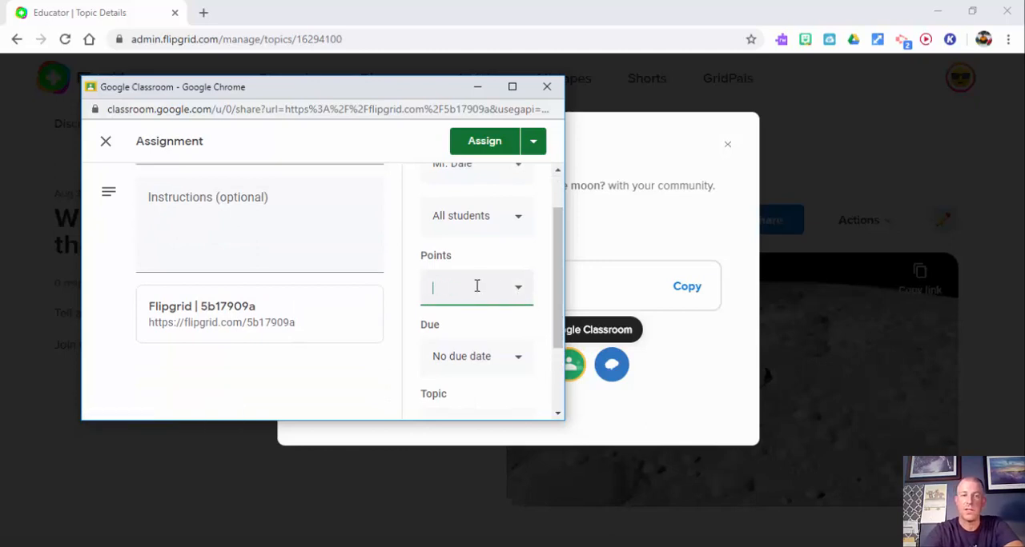
{"action": "type", "text": "100"}
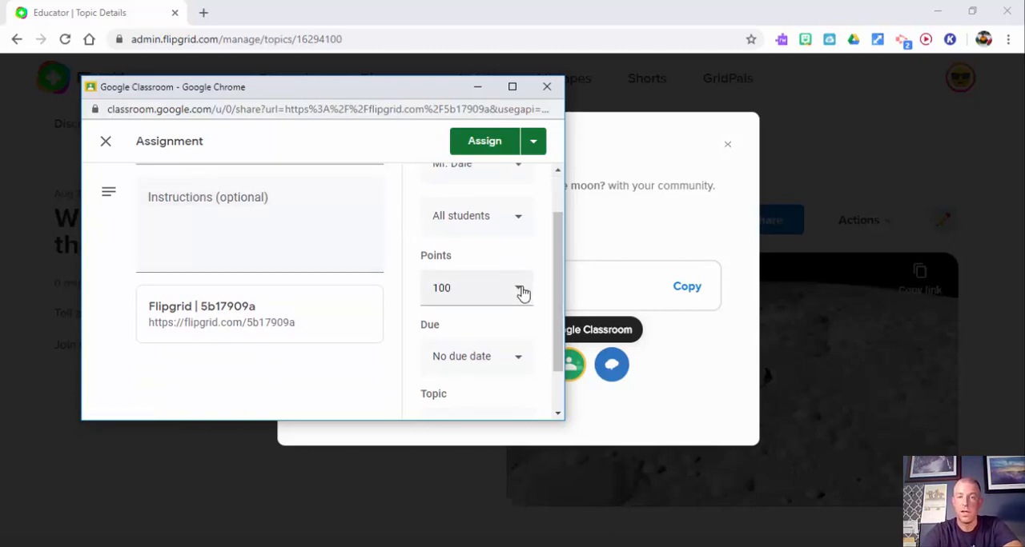
{"action": "left_click_drag", "start_coordinate": [494, 288], "coordinate": [425, 292]}
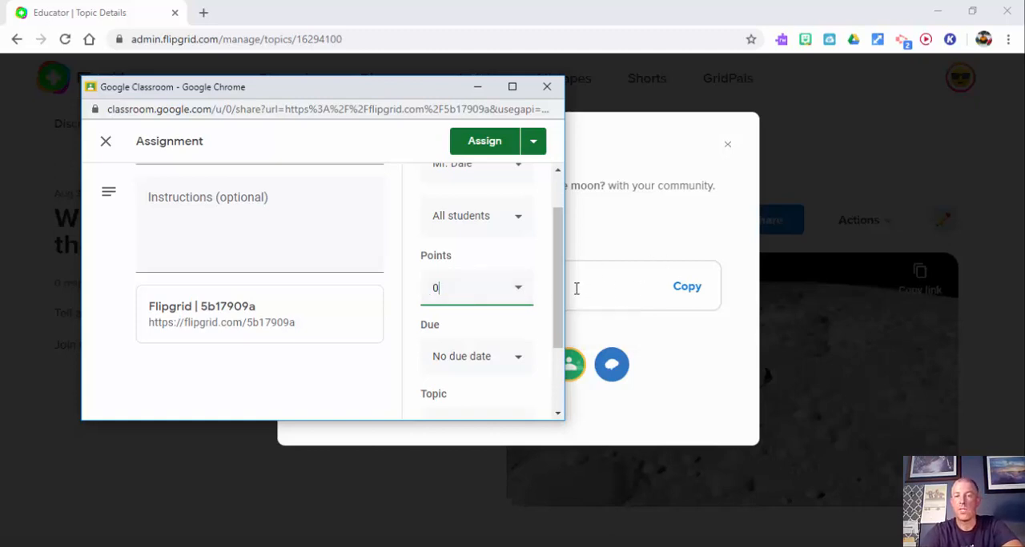
Step: Set the assignment's due date to Sep 3, 2020, without a time
{"action": "left_click_drag", "start_coordinate": [558, 304], "coordinate": [552, 348]}
{"action": "left_click", "coordinate": [516, 301]}
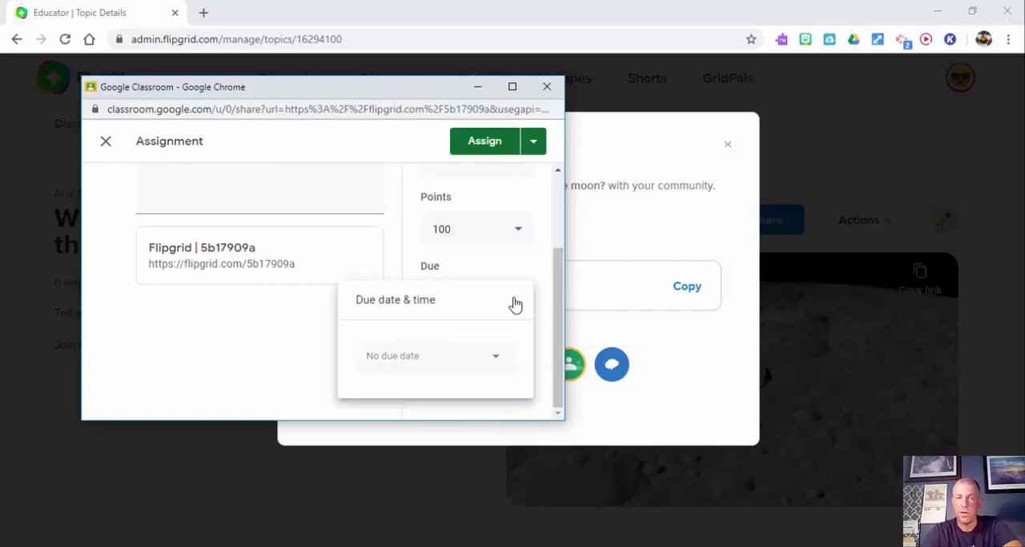
{"action": "left_click", "coordinate": [469, 343]}
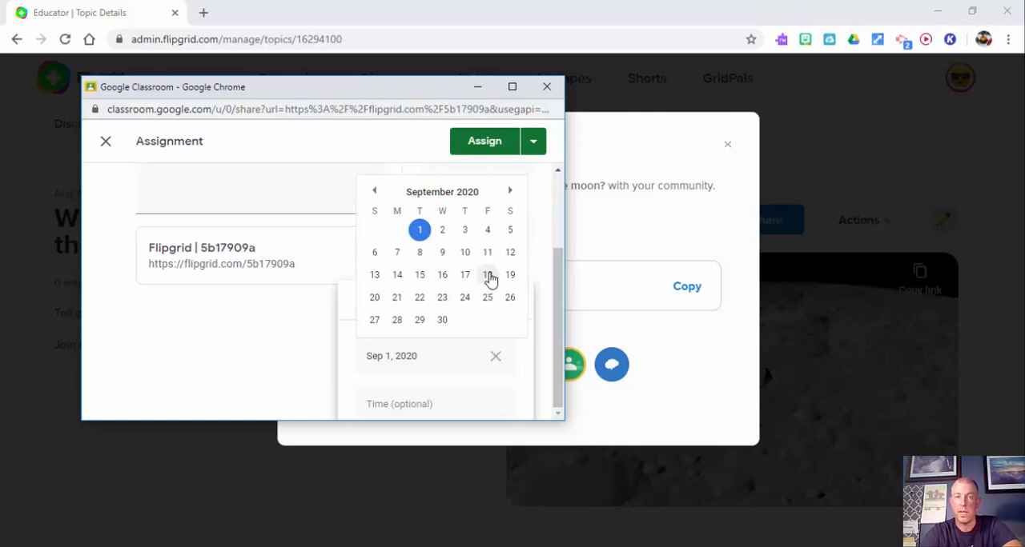
{"action": "left_click", "coordinate": [465, 232]}
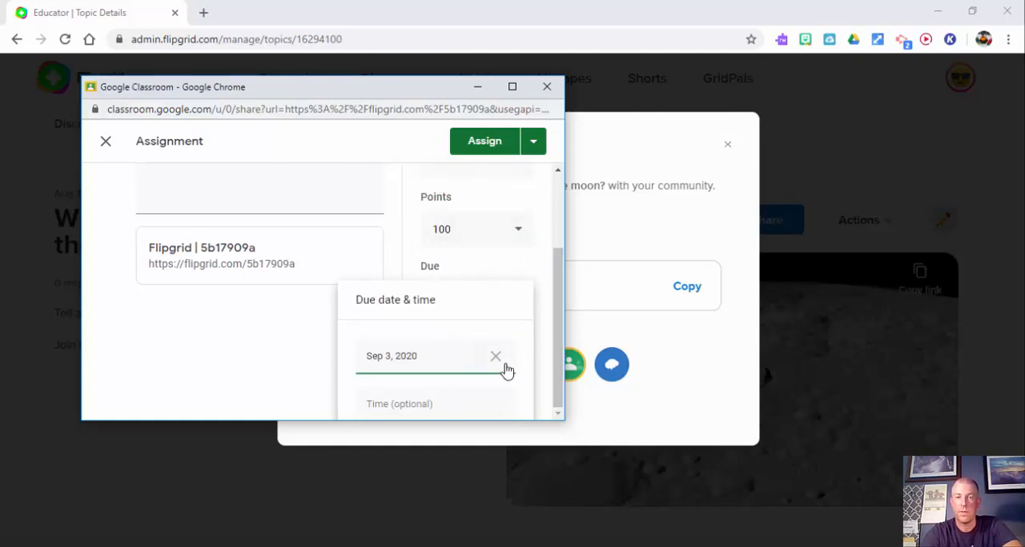
{"action": "left_click", "coordinate": [558, 355]}
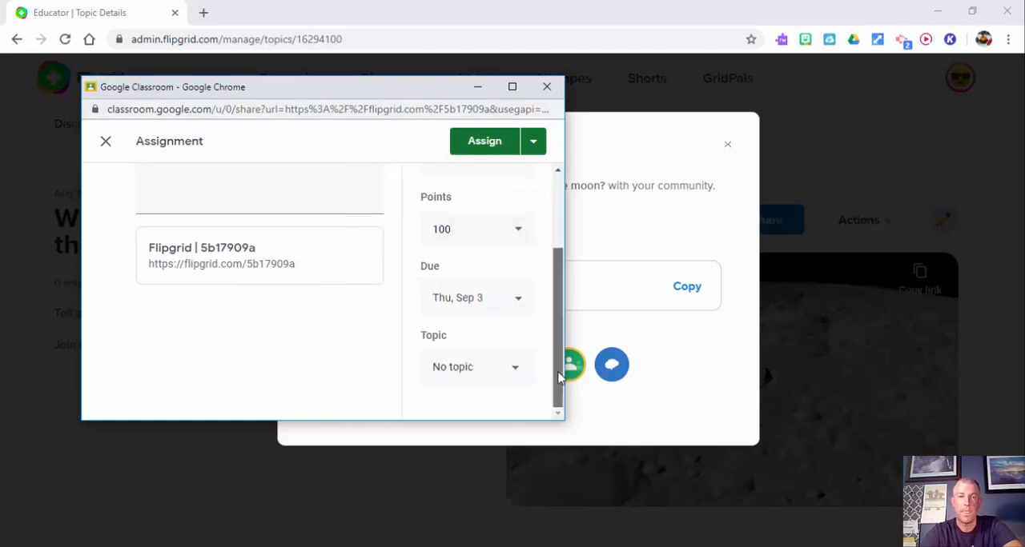
Step: Review the alternative posting options for the assignment without choosing one
{"action": "left_click", "coordinate": [533, 143]}
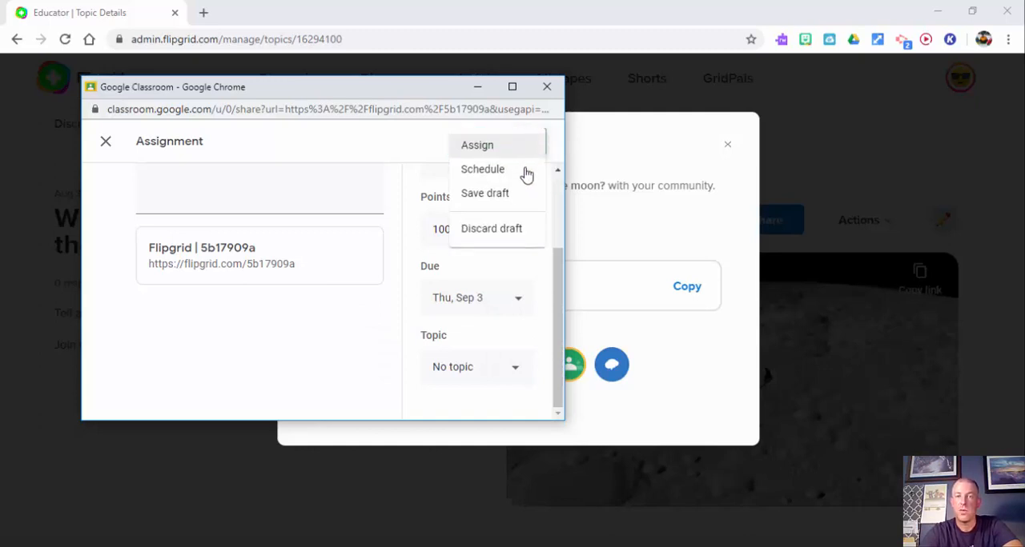
{"action": "left_click", "coordinate": [420, 153]}
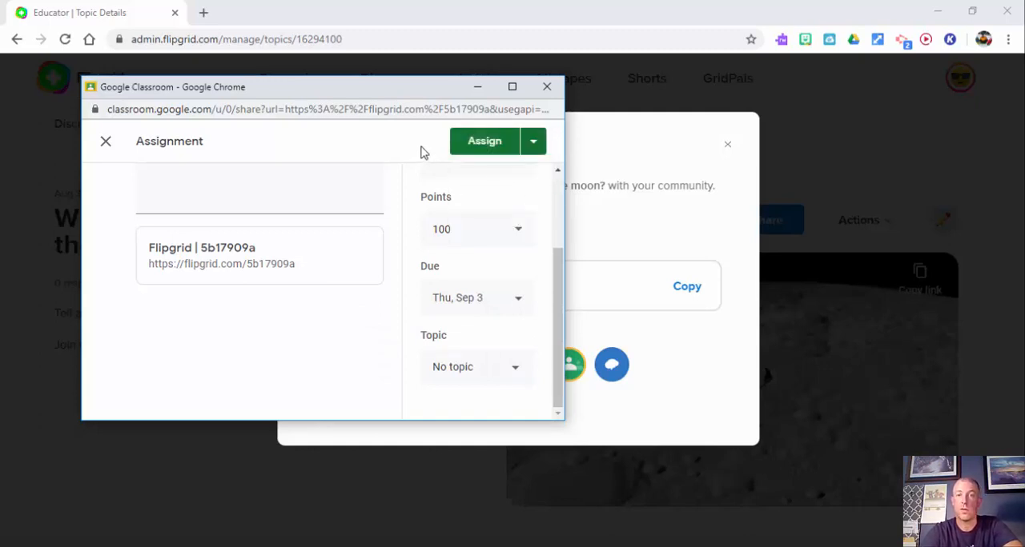
Step: Try adding Sample and the two classes listed below it as recipients, and deselect them again
{"action": "left_click_drag", "start_coordinate": [560, 295], "coordinate": [565, 199]}
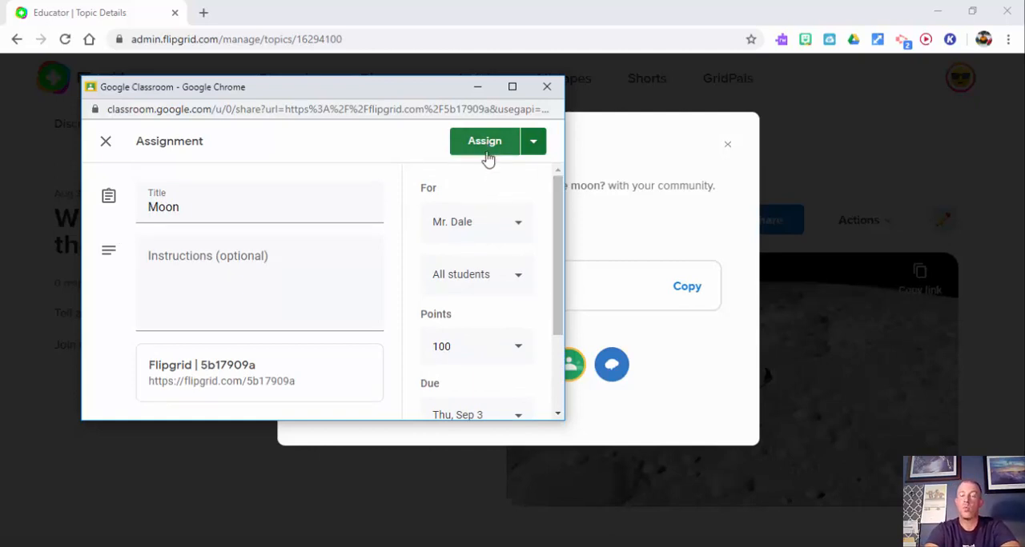
{"action": "left_click", "coordinate": [501, 222]}
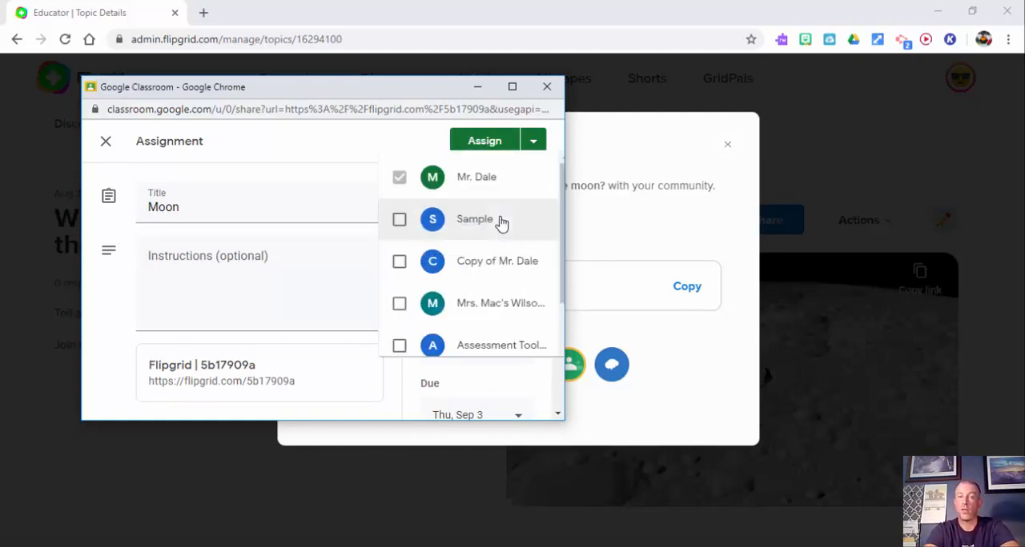
{"action": "left_click", "coordinate": [381, 196]}
{"action": "left_click", "coordinate": [381, 236]}
{"action": "left_click", "coordinate": [380, 279]}
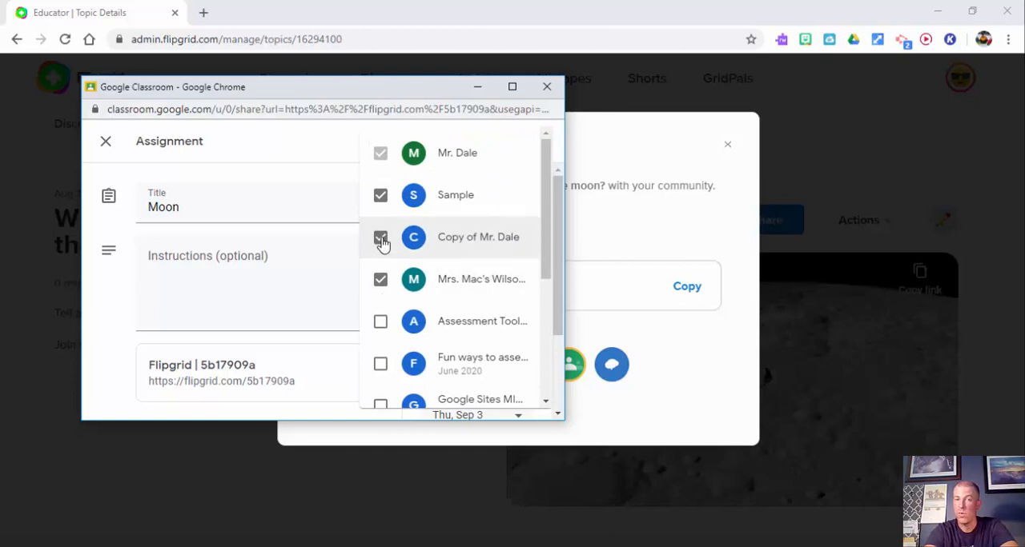
{"action": "left_click", "coordinate": [381, 237]}
{"action": "left_click", "coordinate": [381, 282]}
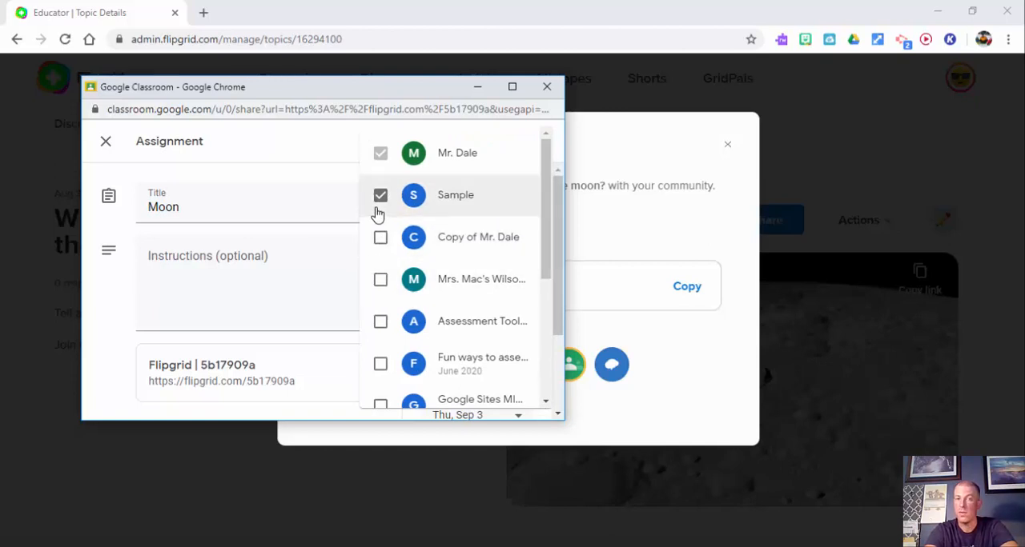
{"action": "left_click", "coordinate": [560, 245]}
Step: Assign the Moon assignment to the class and view the class's classwork in Google Classroom
{"action": "left_click", "coordinate": [494, 142]}
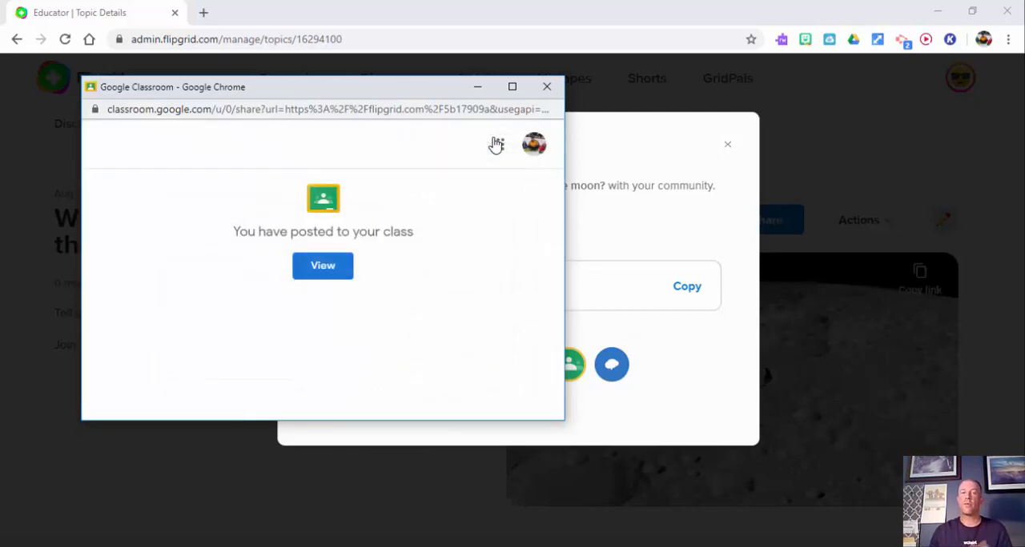
{"action": "left_click", "coordinate": [316, 269]}
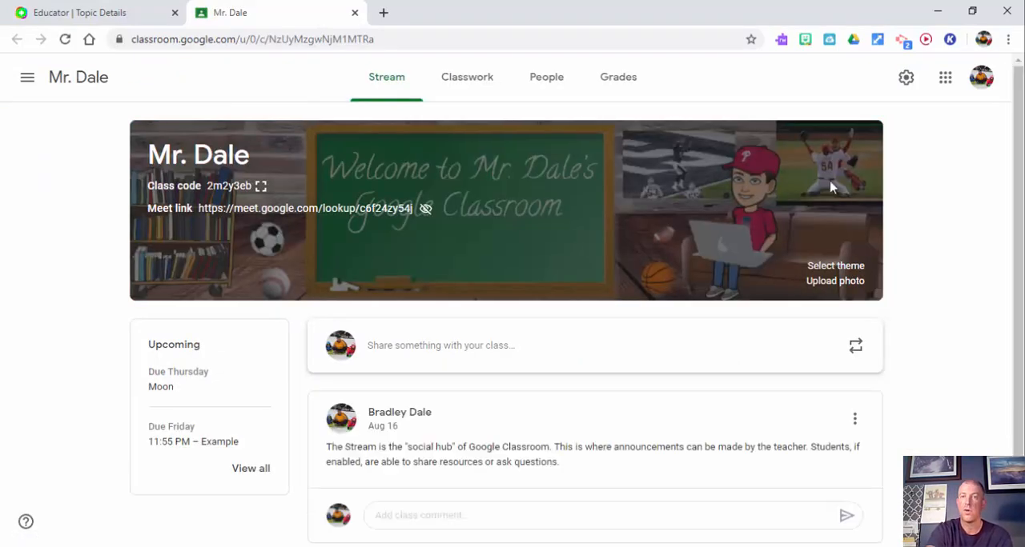
{"action": "left_click", "coordinate": [462, 77]}
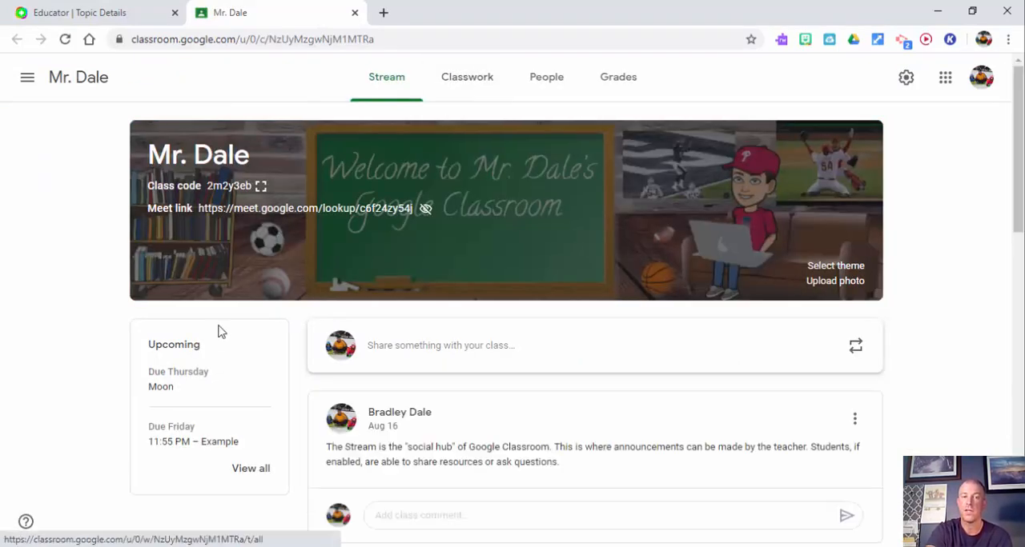
{"action": "left_click", "coordinate": [477, 88]}
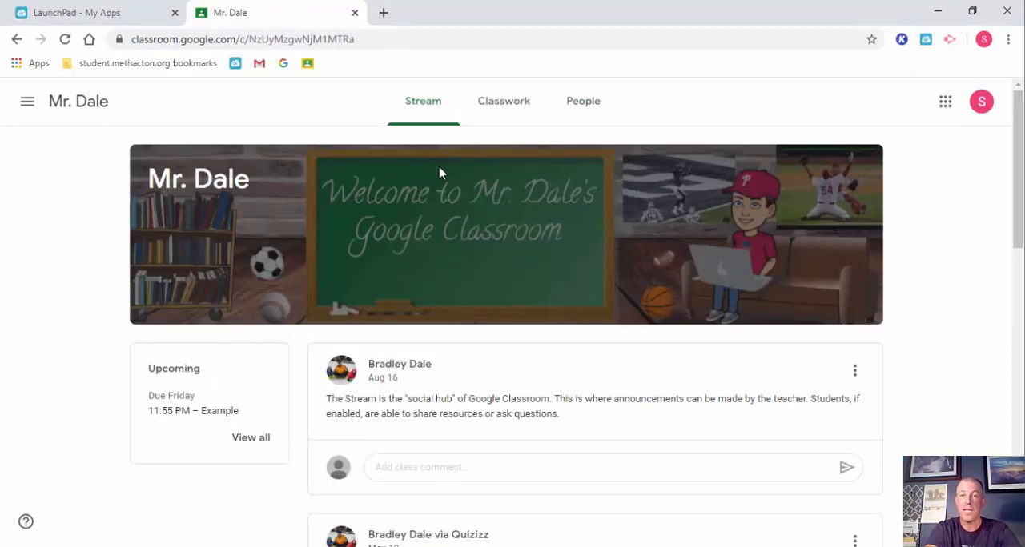
Step: In the student account, go from the class's classwork to the student's own work and open the Moon assignment
{"action": "left_click", "coordinate": [528, 108]}
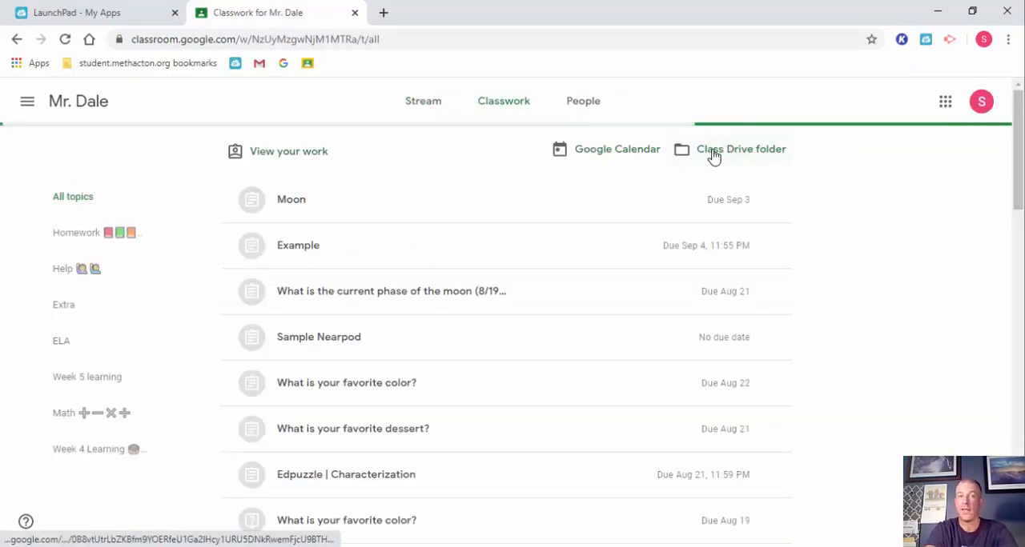
{"action": "left_click", "coordinate": [274, 154]}
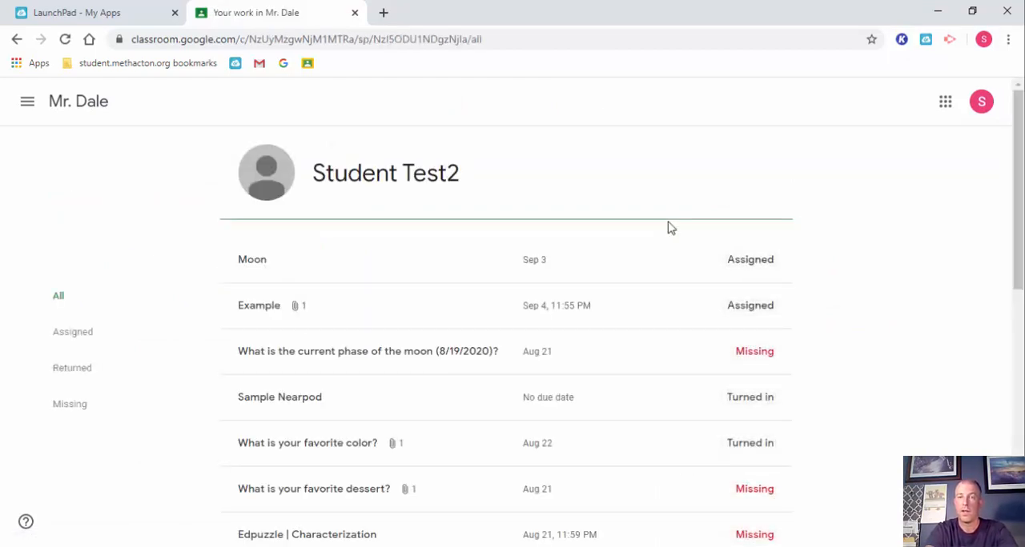
{"action": "left_click", "coordinate": [343, 268]}
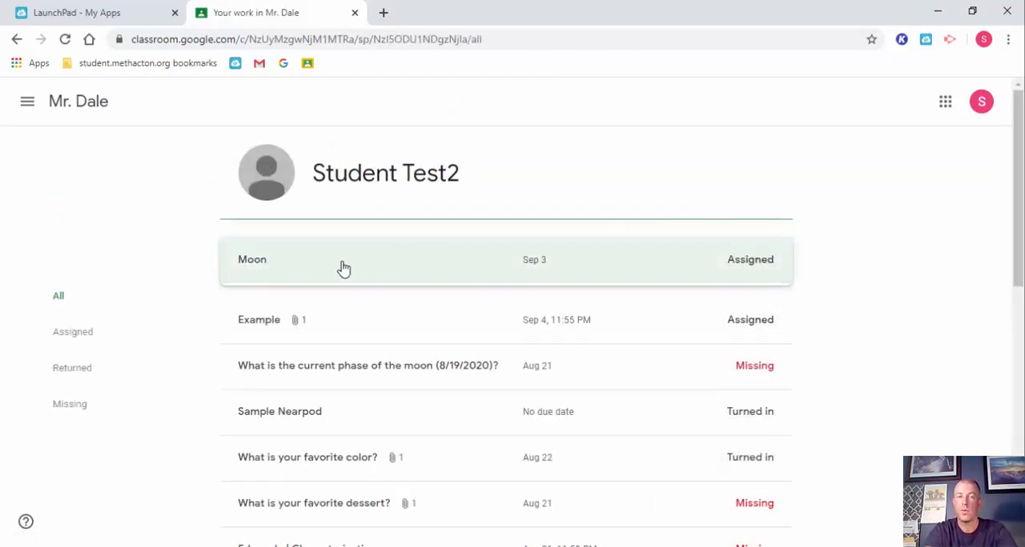
Step: Open the Flipgrid link attached to the Moon assignment and join the topic with the student's Google account
{"action": "left_click", "coordinate": [277, 345]}
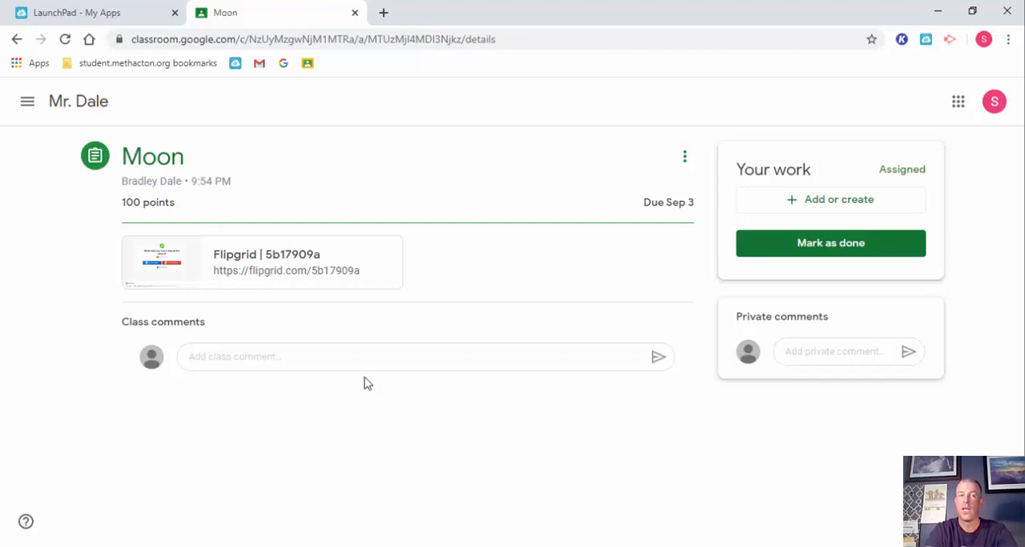
{"action": "left_click", "coordinate": [269, 267]}
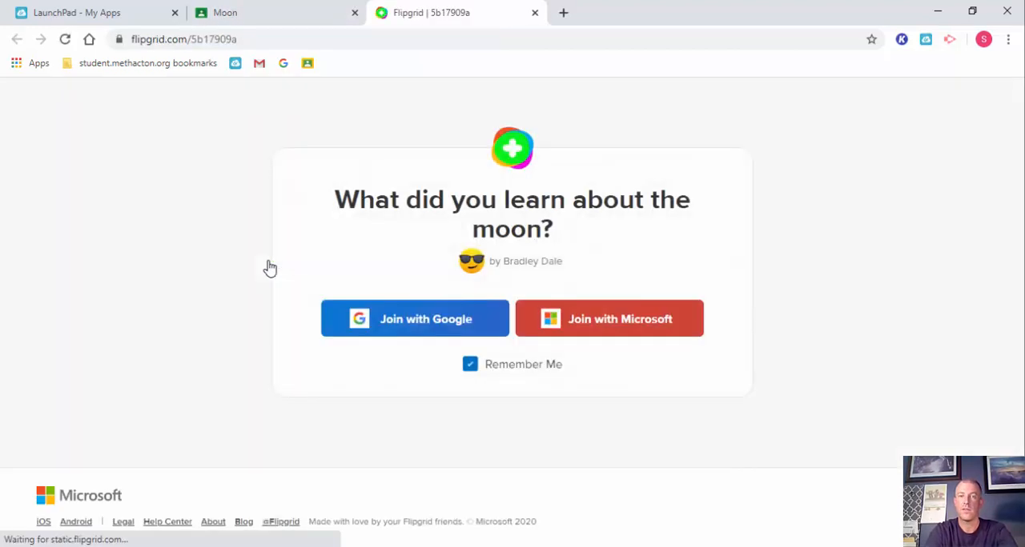
{"action": "left_click", "coordinate": [413, 333]}
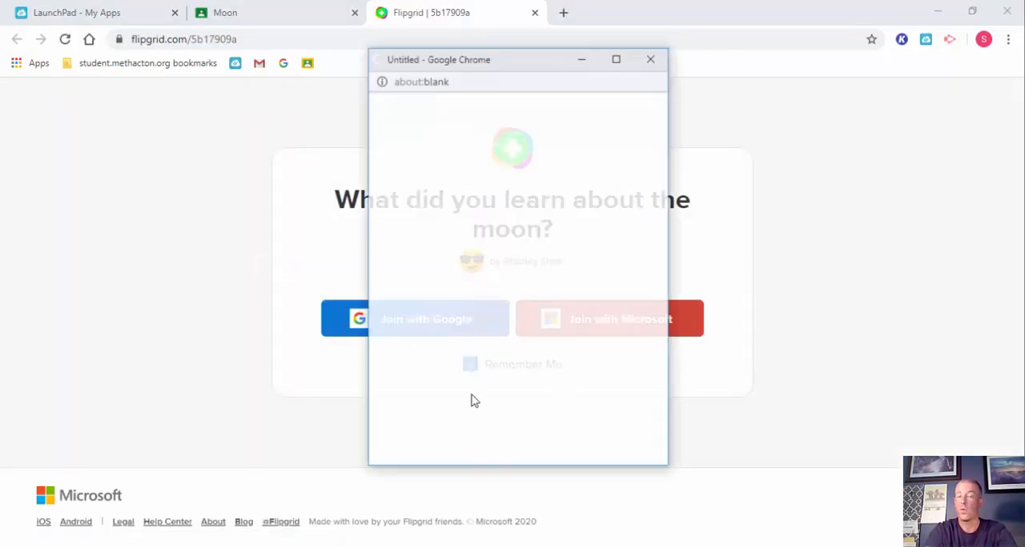
{"action": "left_click", "coordinate": [492, 226]}
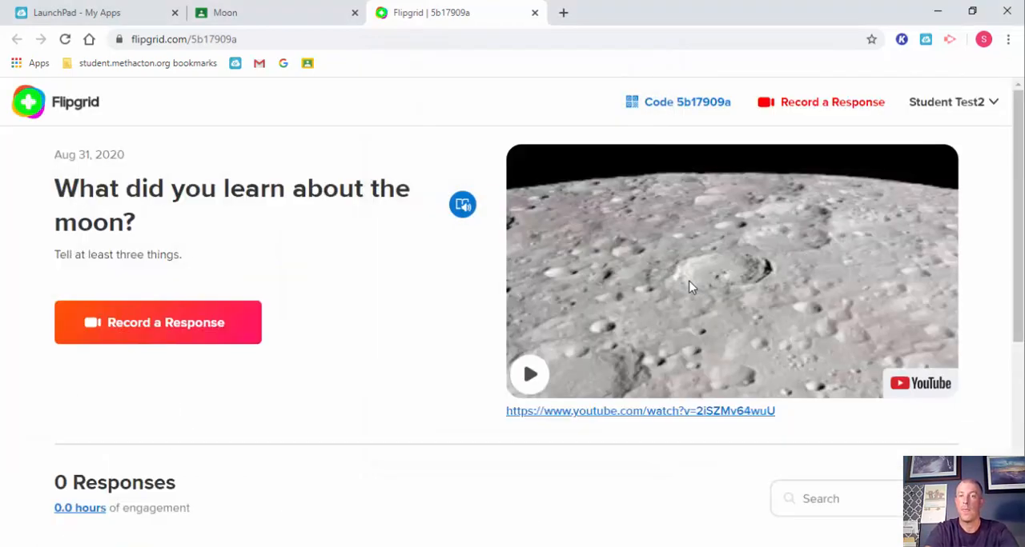
Step: Open and close the topic's "NASA | Tour of the Moon" video, and look over the responses area of the topic page
{"action": "scroll", "coordinate": [690, 286], "scroll_direction": "down", "scroll_amount": 1}
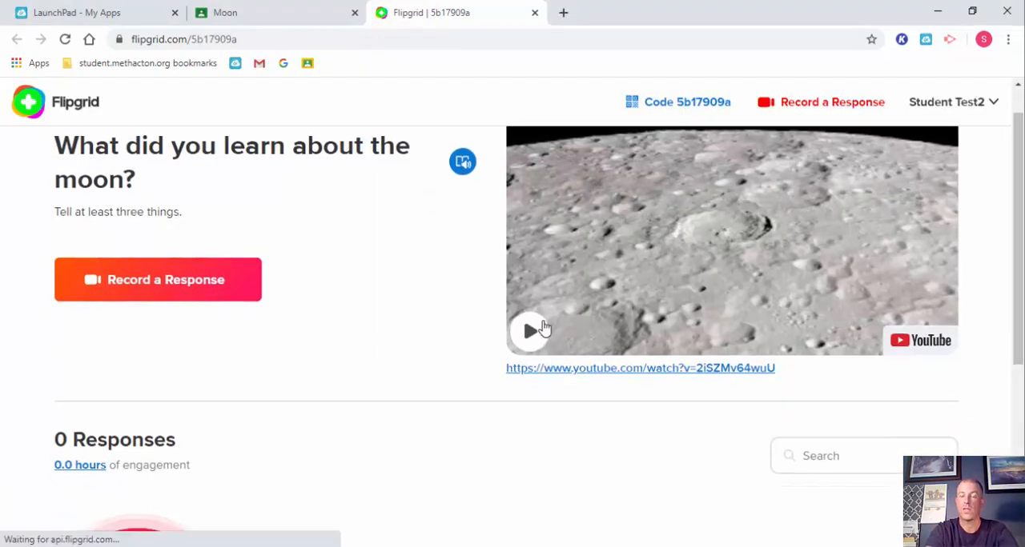
{"action": "left_click", "coordinate": [530, 330]}
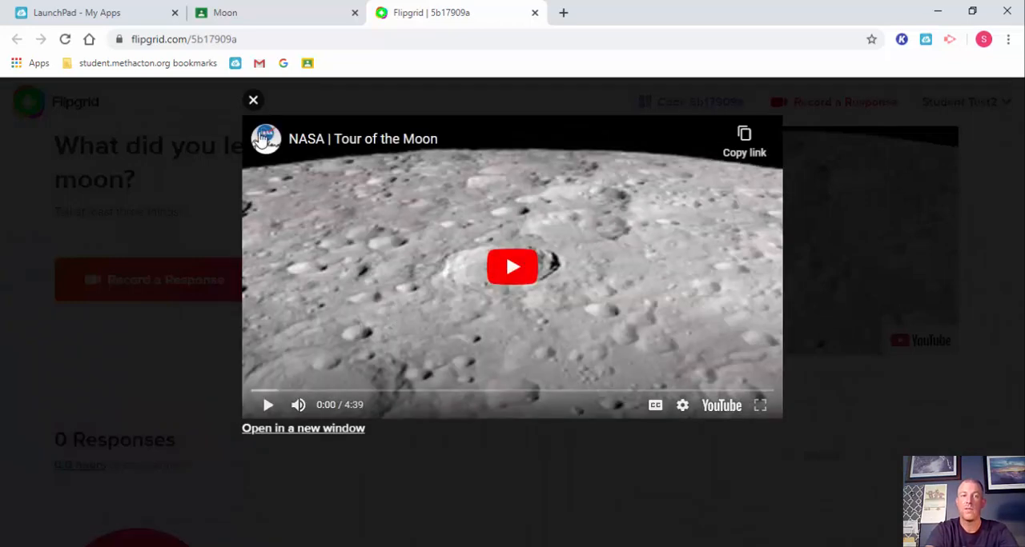
{"action": "left_click", "coordinate": [253, 101]}
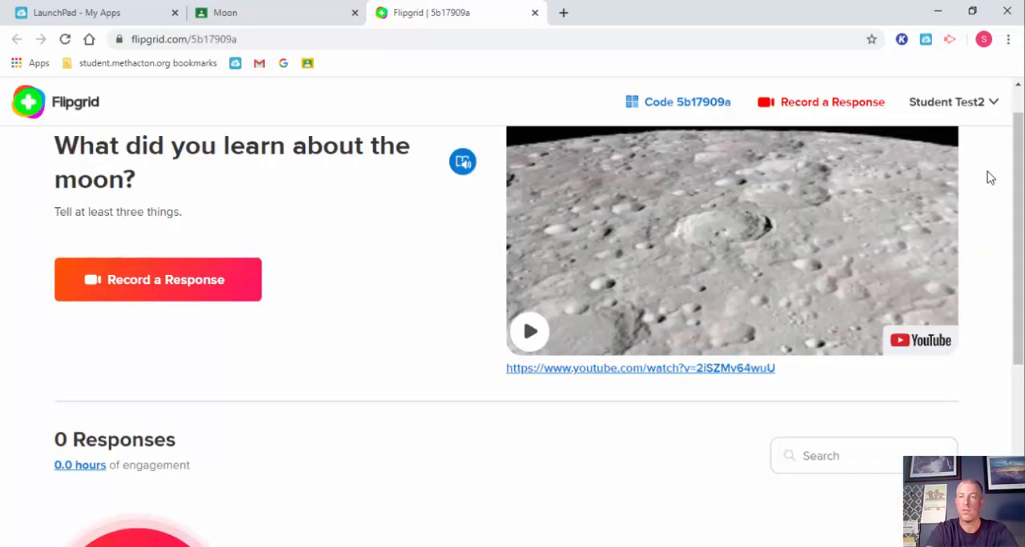
{"action": "left_click_drag", "start_coordinate": [1020, 238], "coordinate": [1021, 358]}
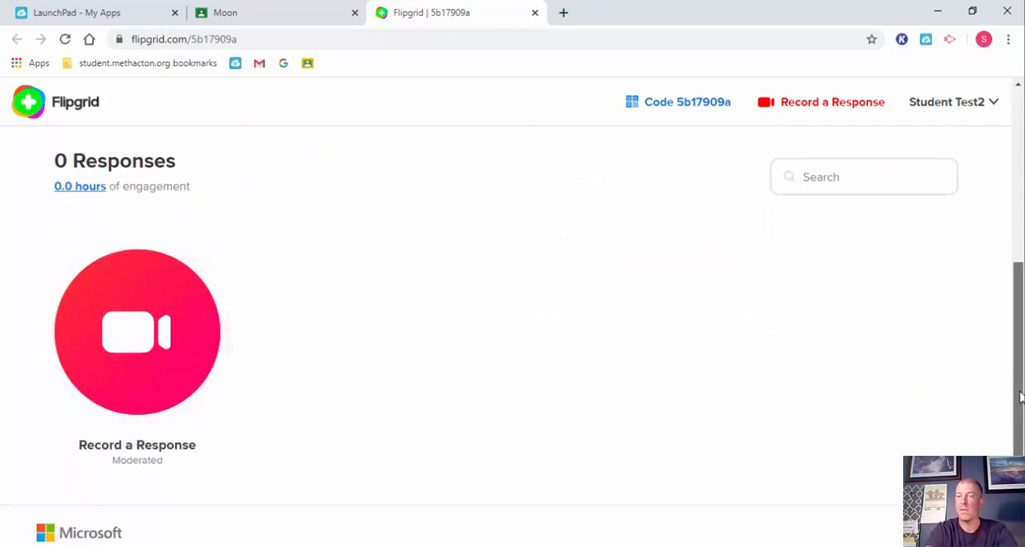
{"action": "left_click_drag", "start_coordinate": [1020, 398], "coordinate": [1021, 216]}
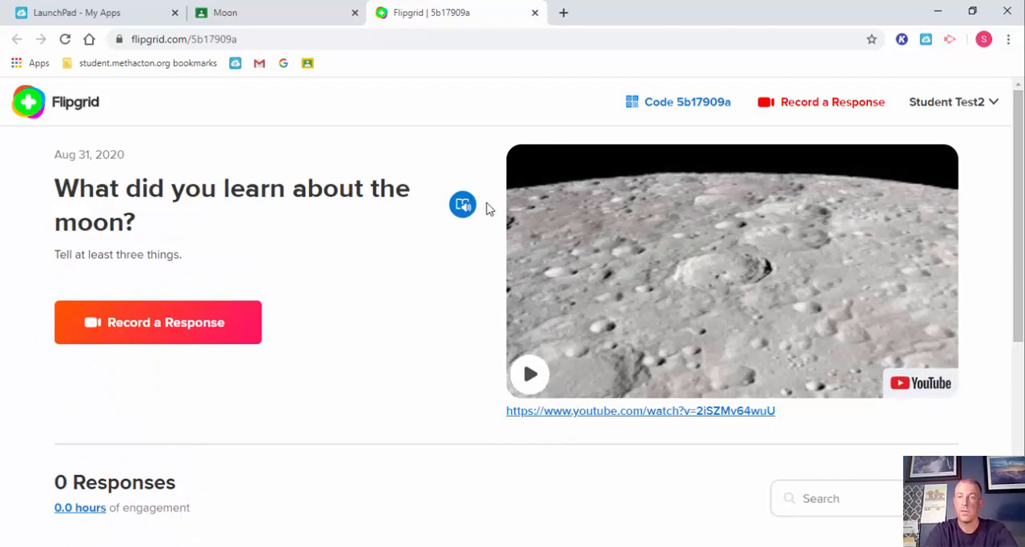
Step: Start recording a response, reopening the Flipgrid topic from the class's Moon assignment to retry the camera, and dismiss the recording introduction
{"action": "left_click", "coordinate": [160, 328]}
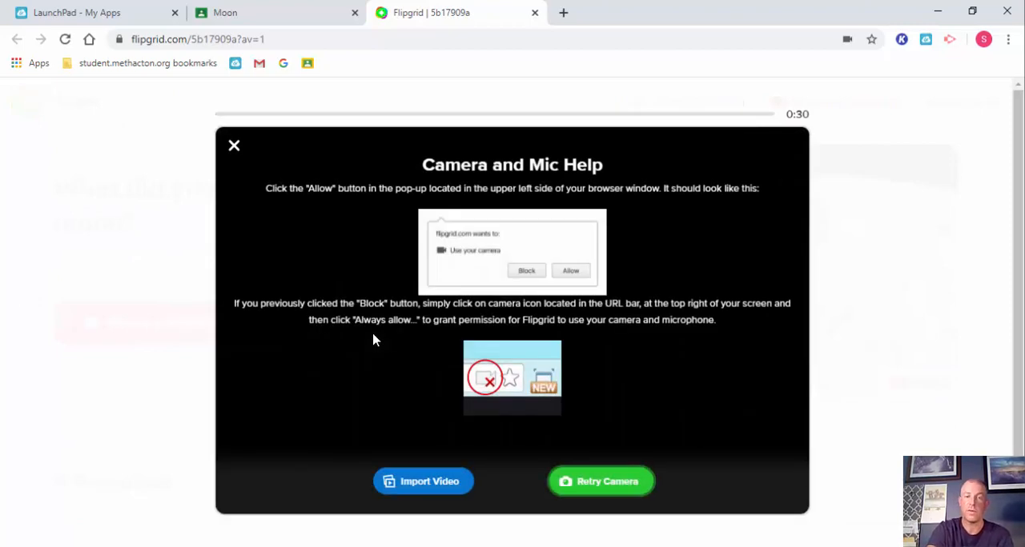
{"action": "left_click", "coordinate": [234, 148]}
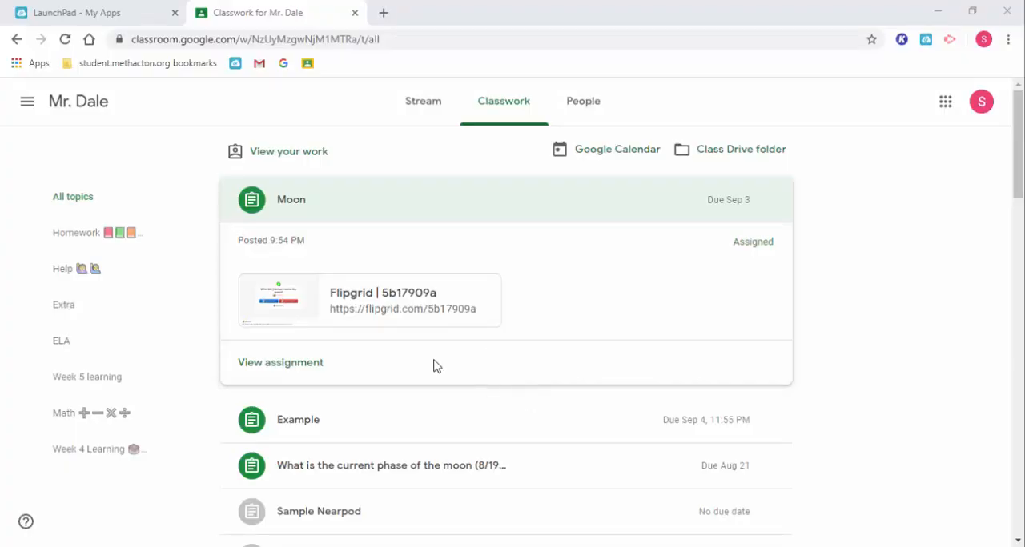
{"action": "left_click", "coordinate": [376, 298]}
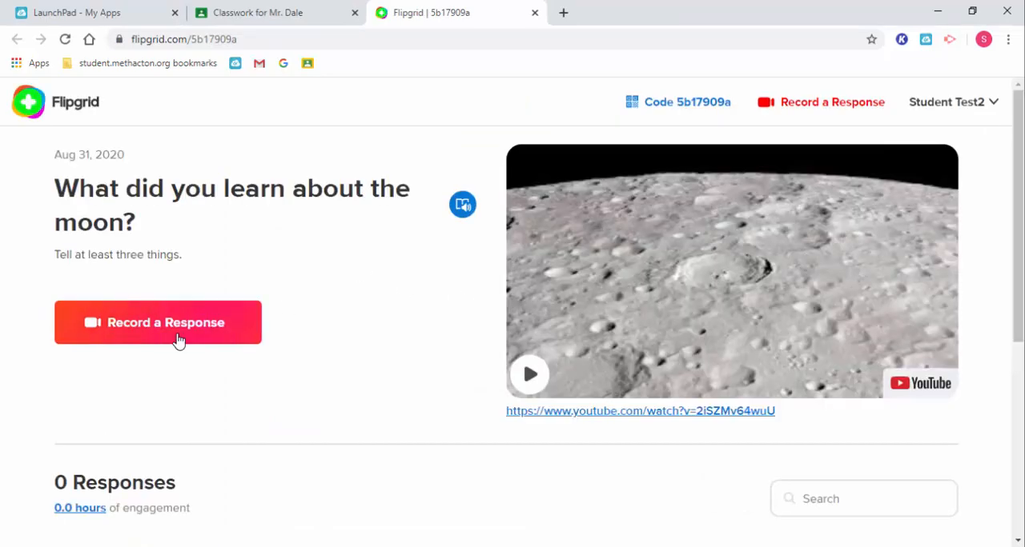
{"action": "left_click", "coordinate": [160, 326]}
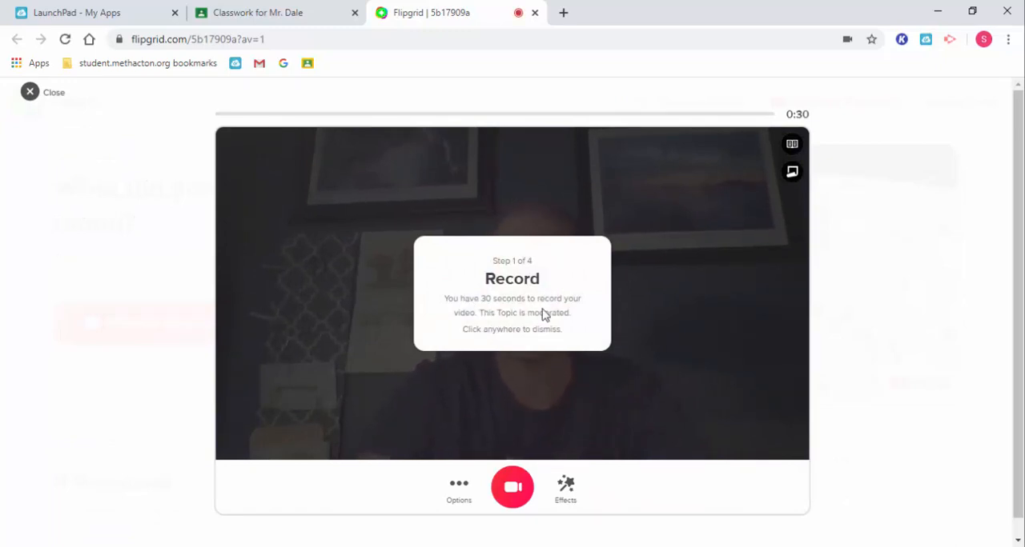
{"action": "left_click", "coordinate": [548, 367]}
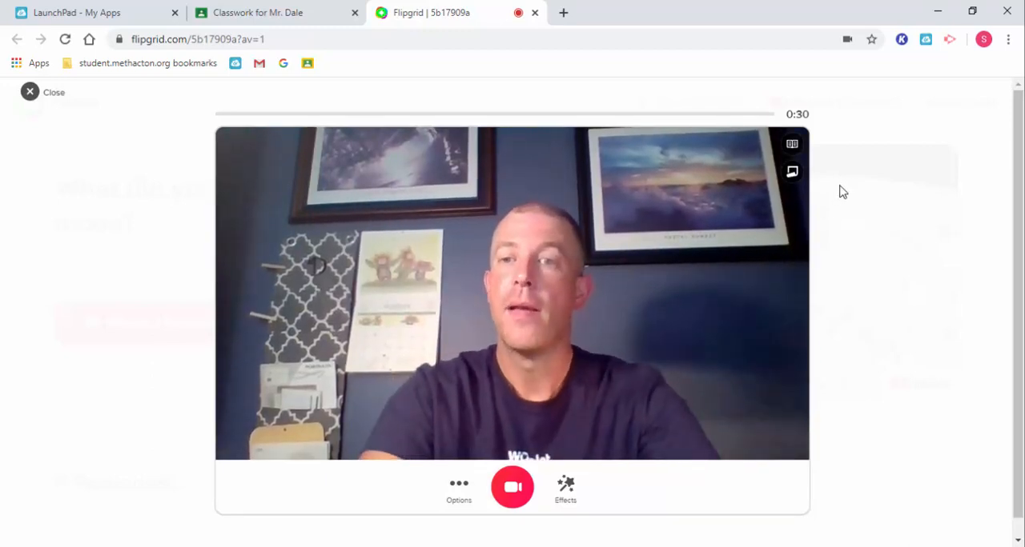
Step: Show and hide the topic prompt over the camera view, and try sticky notes reading "moon" and "2." before removing both
{"action": "left_click", "coordinate": [791, 149]}
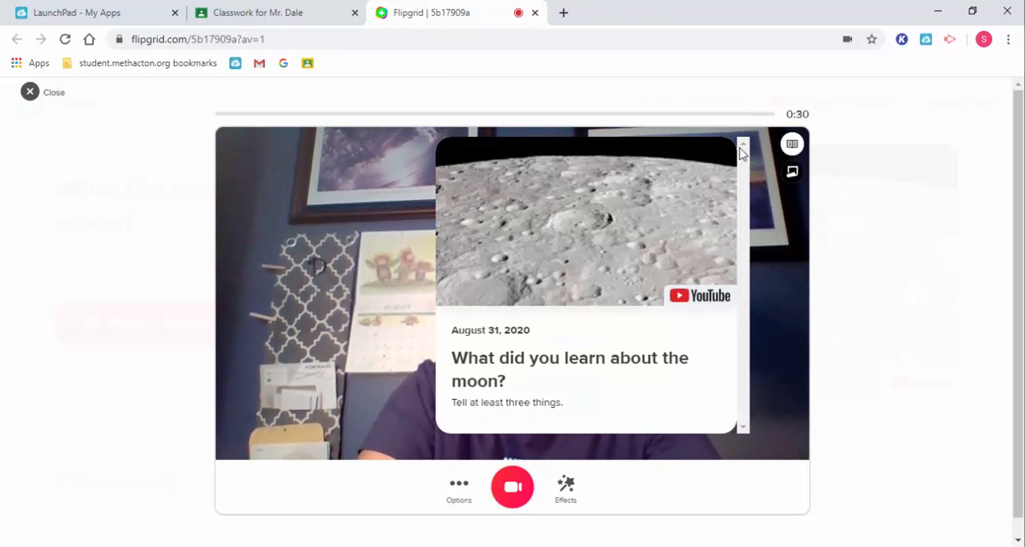
{"action": "left_click", "coordinate": [791, 148]}
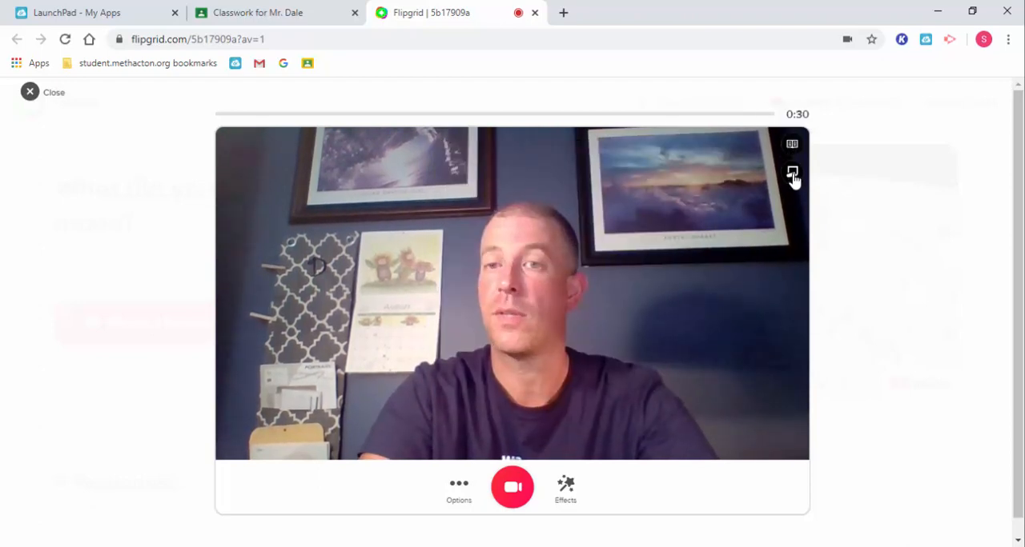
{"action": "left_click", "coordinate": [792, 172]}
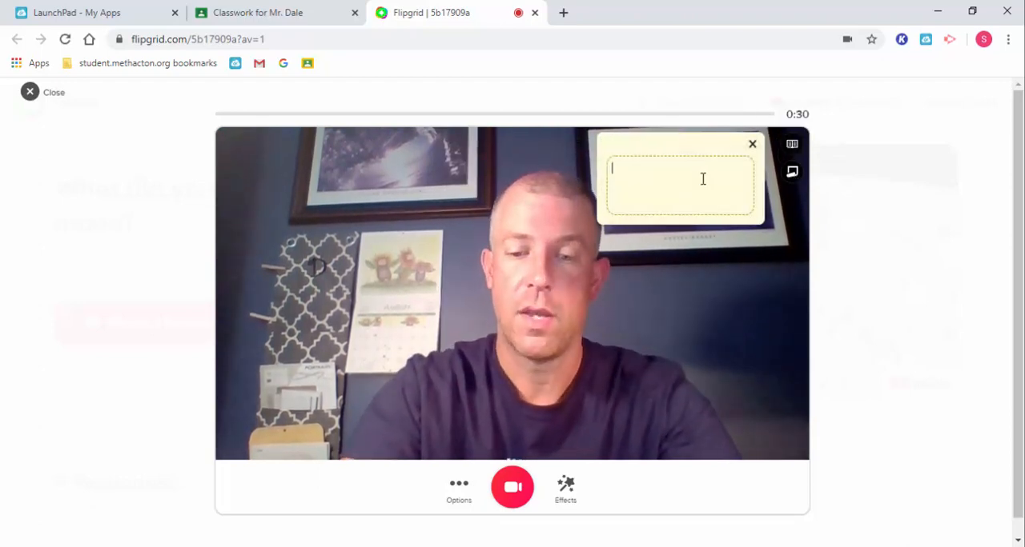
{"action": "type", "text": "moon"}
{"action": "left_click_drag", "start_coordinate": [712, 151], "coordinate": [331, 165]}
{"action": "left_click", "coordinate": [793, 171]}
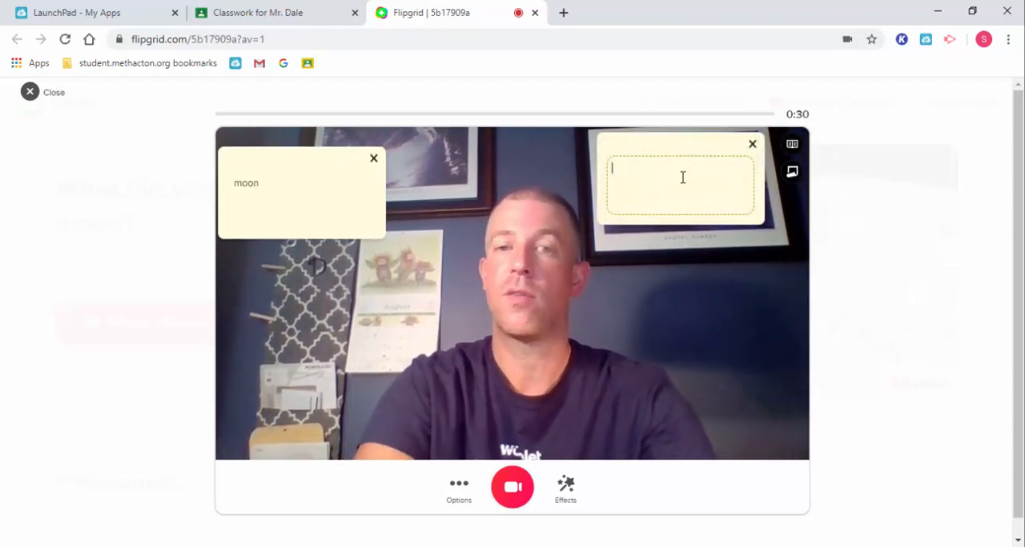
{"action": "type", "text": "2."}
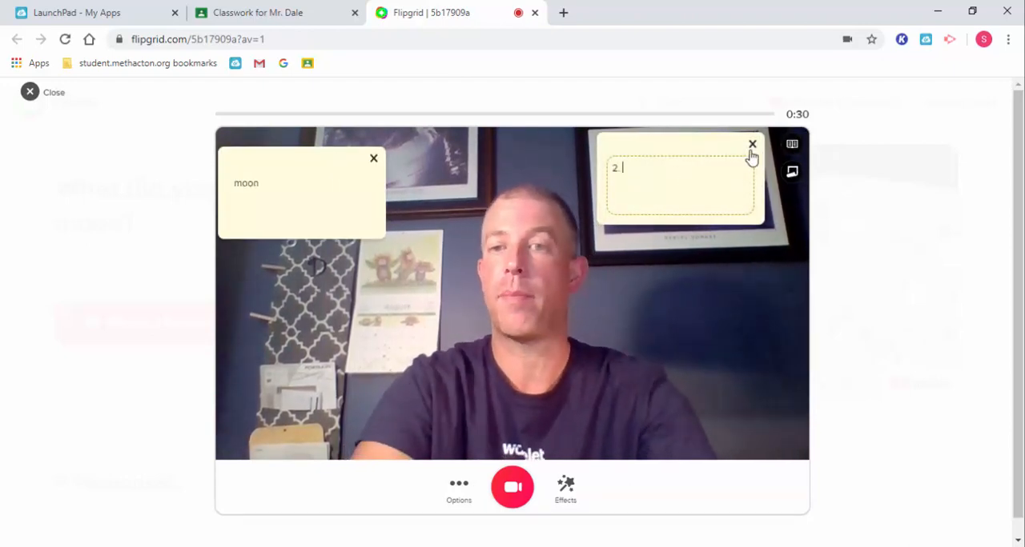
{"action": "left_click", "coordinate": [752, 145]}
{"action": "left_click", "coordinate": [373, 159]}
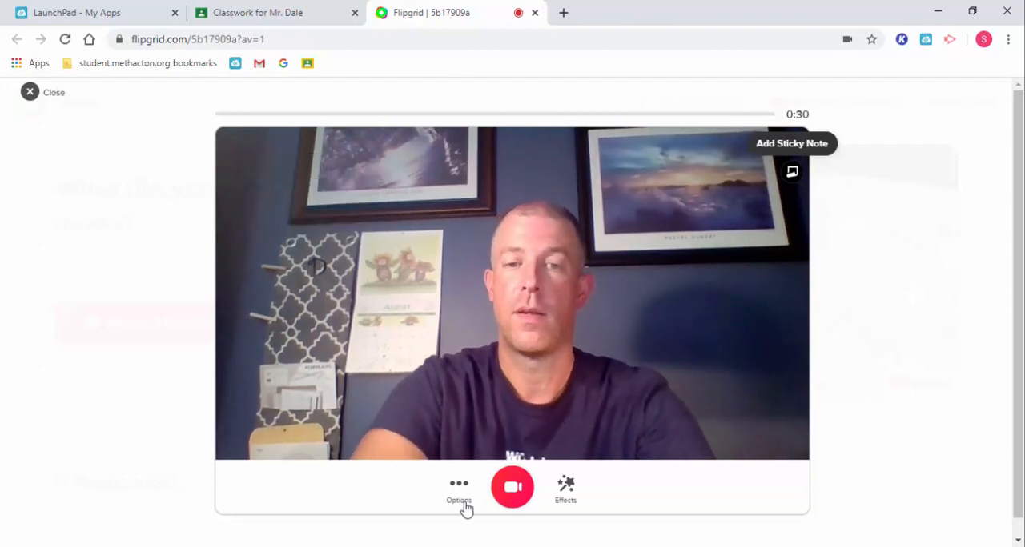
Step: View the clip upload area without adding a video, return to the camera and mirror the video
{"action": "left_click", "coordinate": [457, 498]}
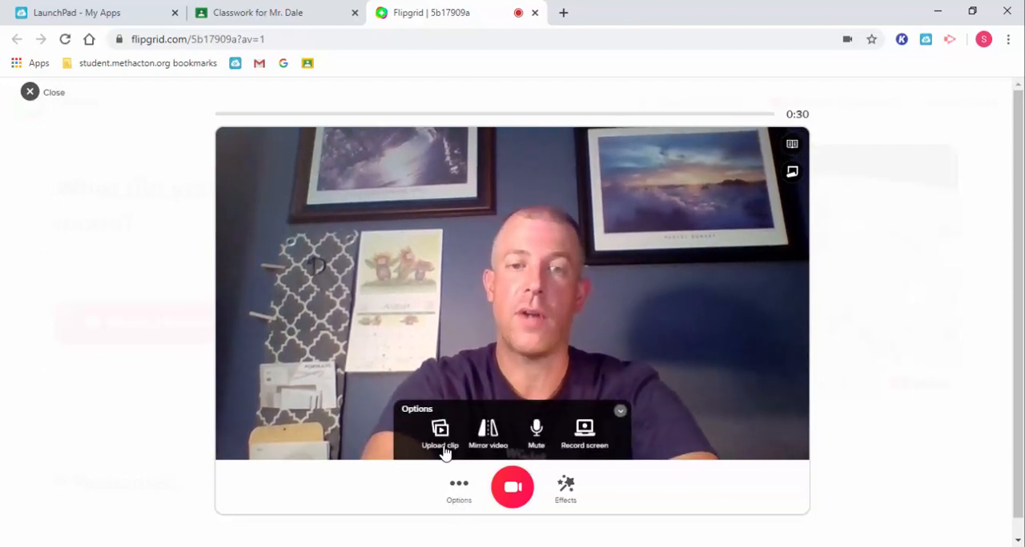
{"action": "left_click", "coordinate": [442, 445]}
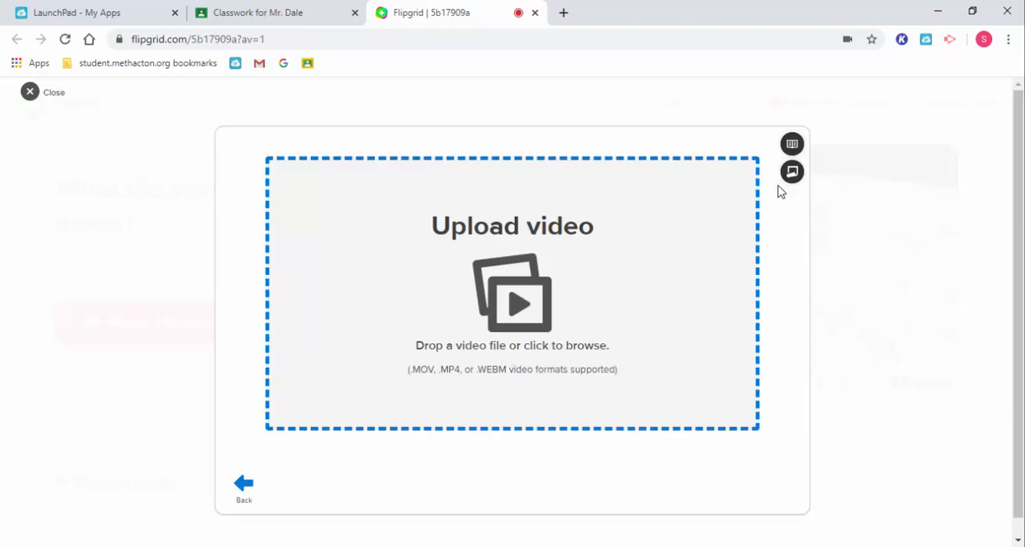
{"action": "left_click", "coordinate": [254, 494]}
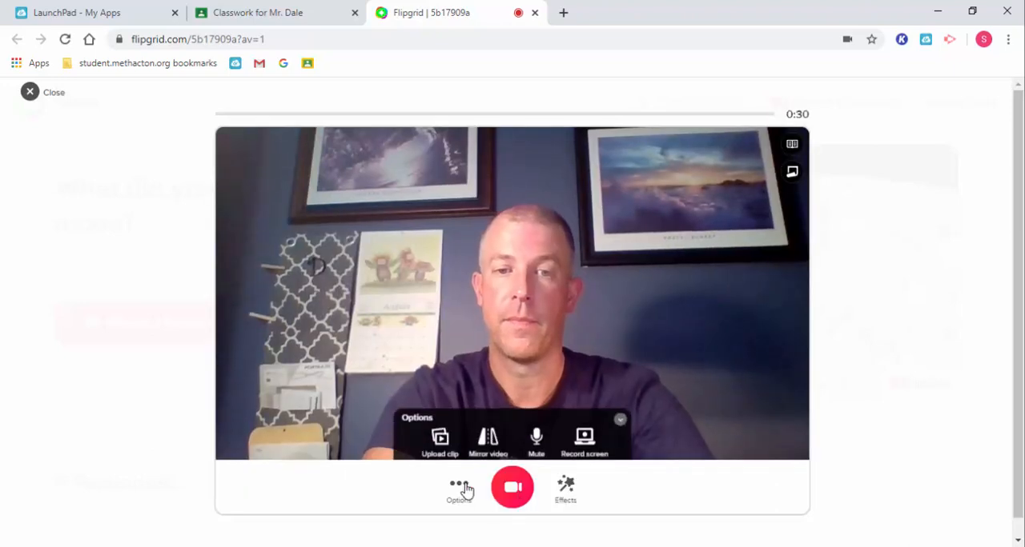
{"action": "left_click", "coordinate": [487, 432]}
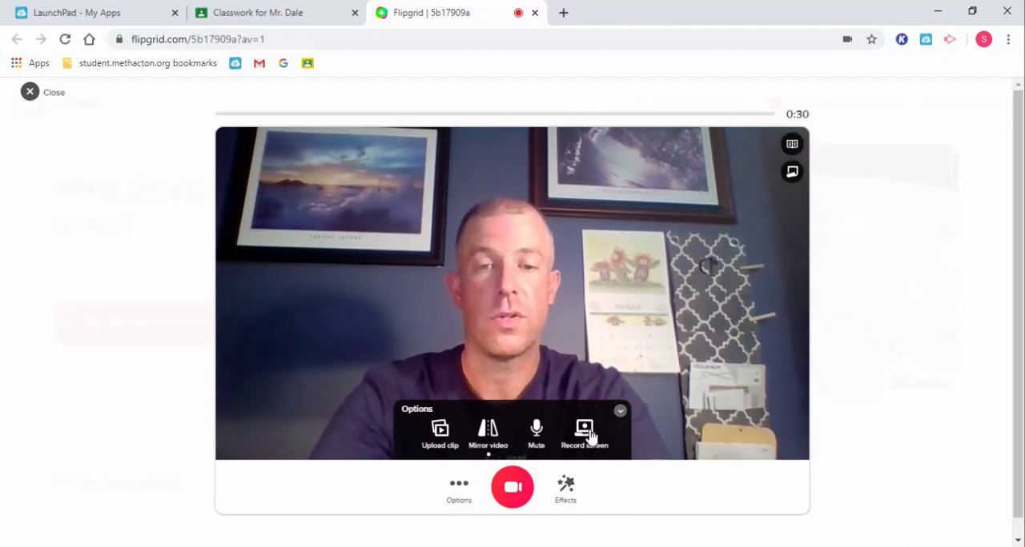
Step: Try several colour filters on the camera video, including Cinematic, and clear the filter again
{"action": "left_click", "coordinate": [564, 493]}
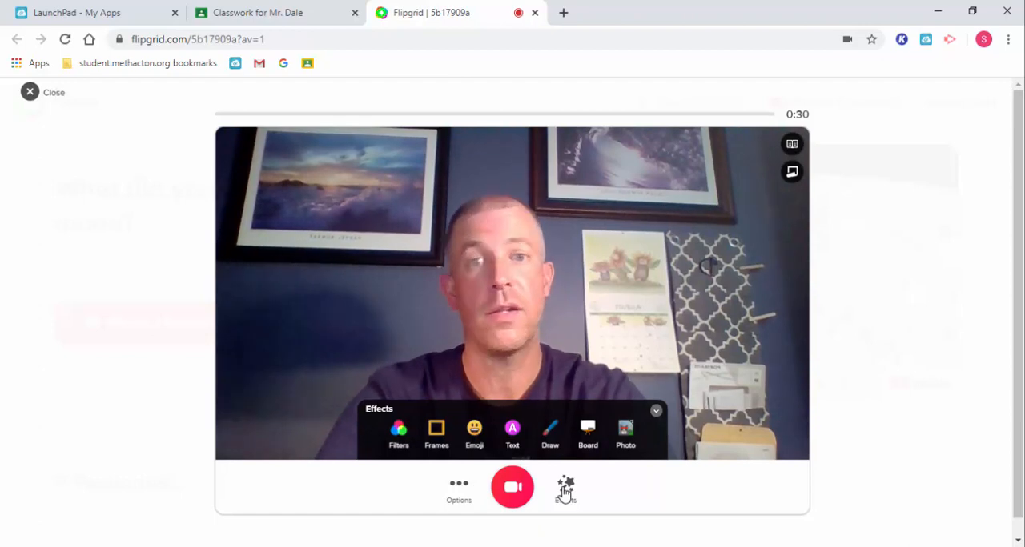
{"action": "left_click", "coordinate": [400, 445]}
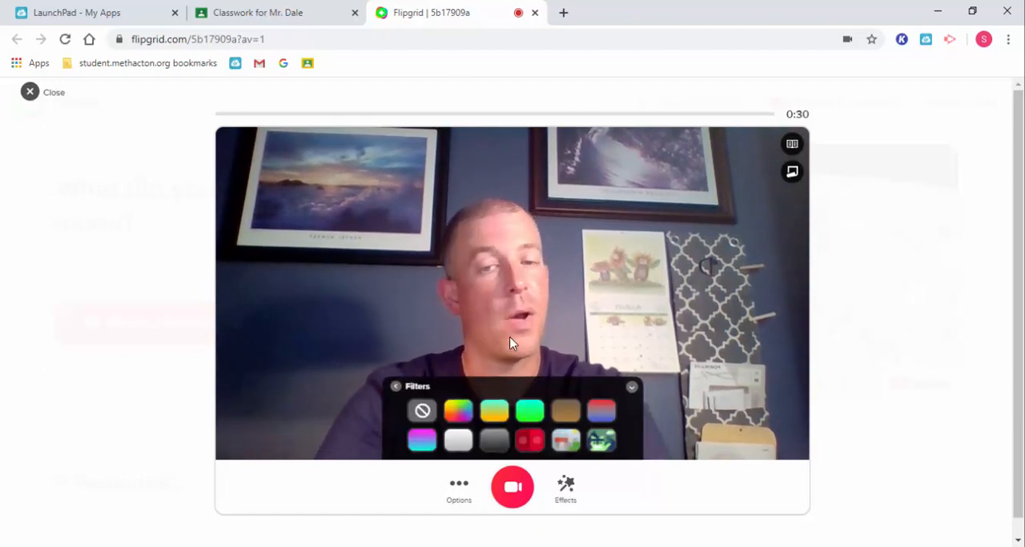
{"action": "left_click", "coordinate": [534, 447]}
{"action": "left_click", "coordinate": [593, 450]}
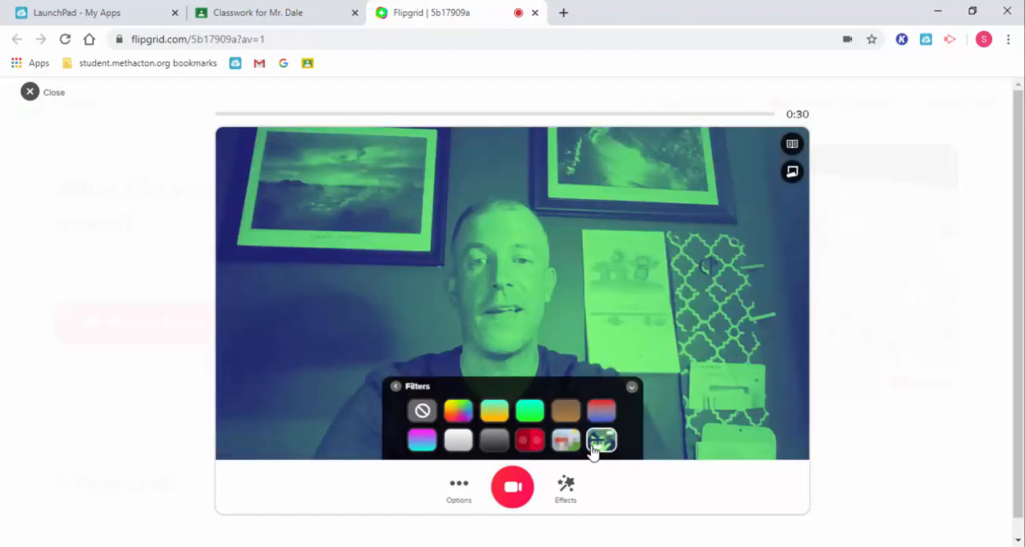
{"action": "left_click", "coordinate": [601, 411]}
{"action": "left_click", "coordinate": [565, 412]}
{"action": "left_click", "coordinate": [529, 411]}
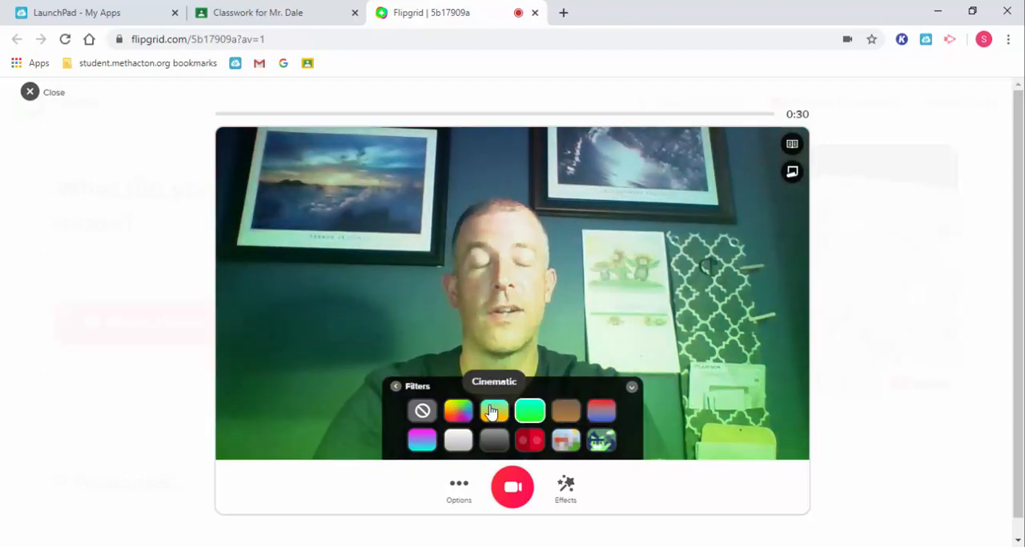
{"action": "left_click", "coordinate": [494, 412]}
{"action": "left_click", "coordinate": [421, 412]}
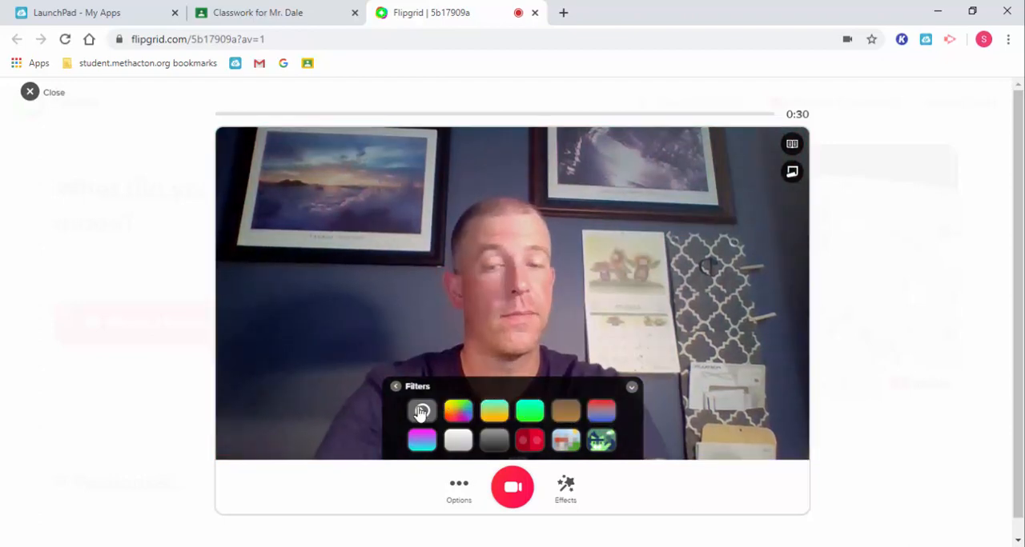
{"action": "left_click", "coordinate": [395, 387]}
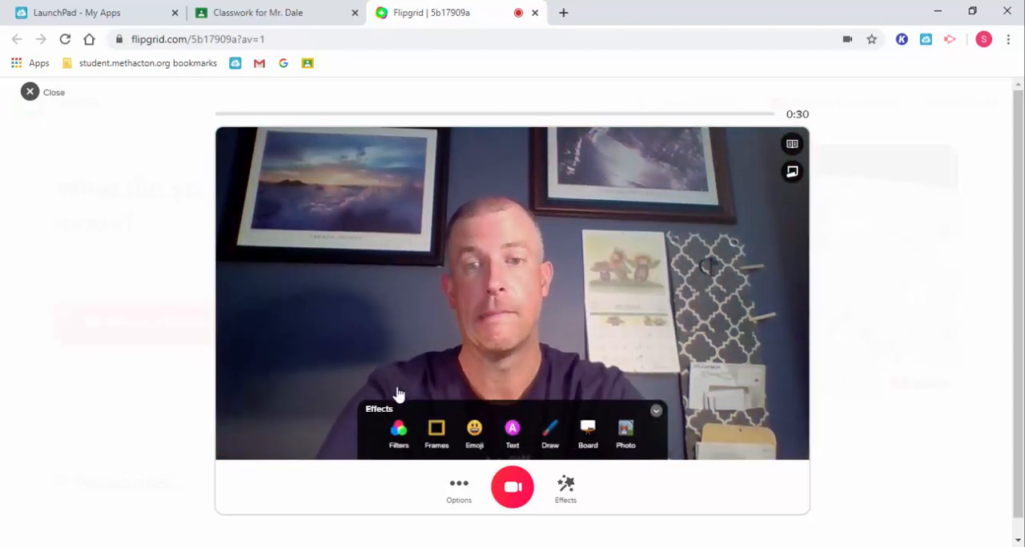
Step: Try the news, Flowers, neon and other frames on the camera video, and apply the rainbow hills frame with the pink unicorn
{"action": "left_click", "coordinate": [436, 436]}
{"action": "left_click", "coordinate": [421, 441]}
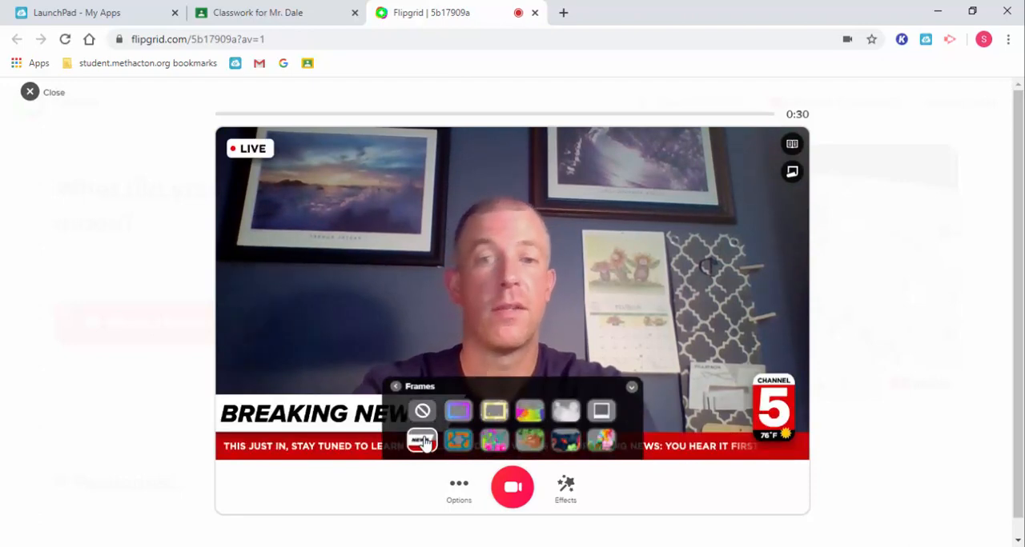
{"action": "left_click", "coordinate": [494, 446]}
{"action": "left_click", "coordinate": [458, 442]}
{"action": "left_click", "coordinate": [458, 413]}
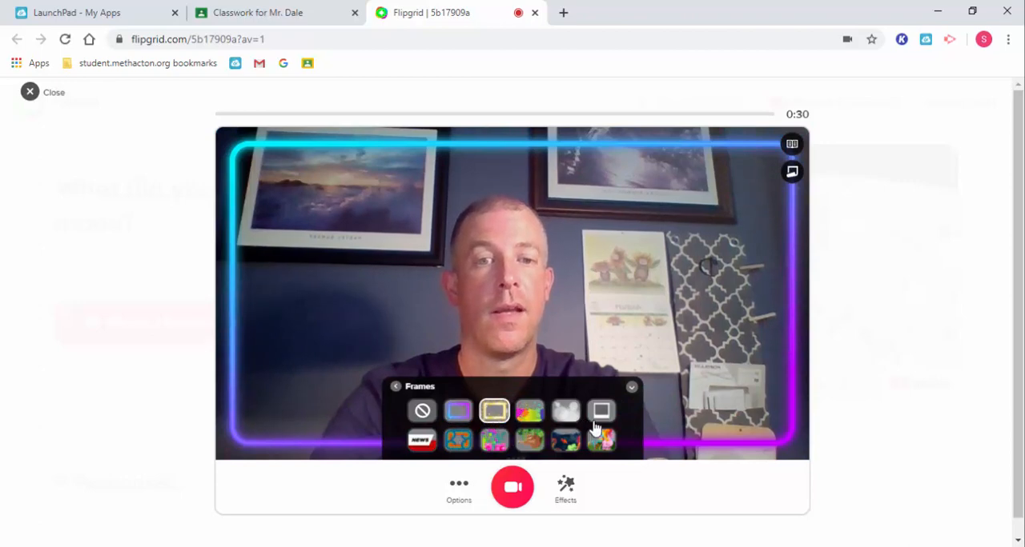
{"action": "left_click", "coordinate": [600, 416]}
{"action": "left_click", "coordinate": [602, 442]}
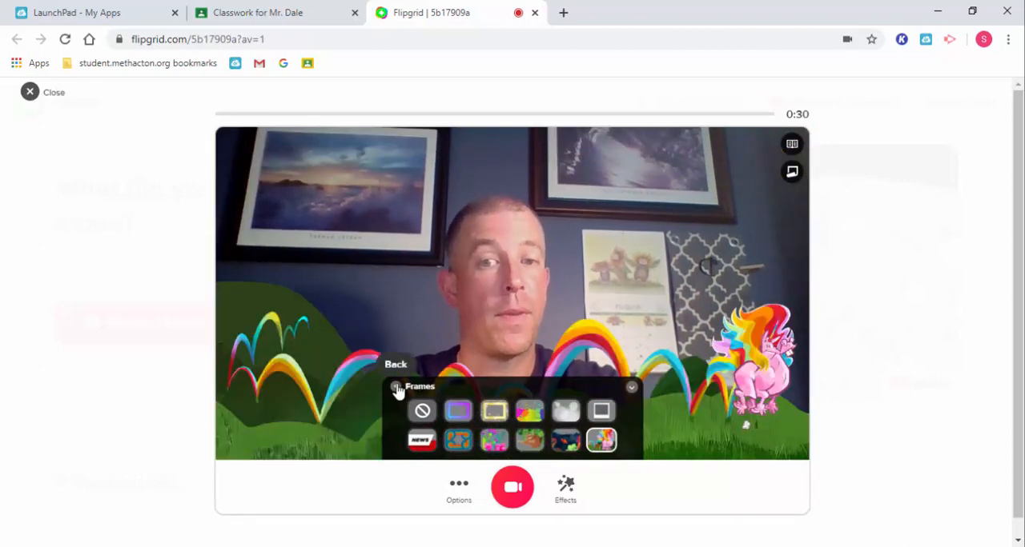
{"action": "left_click", "coordinate": [396, 388]}
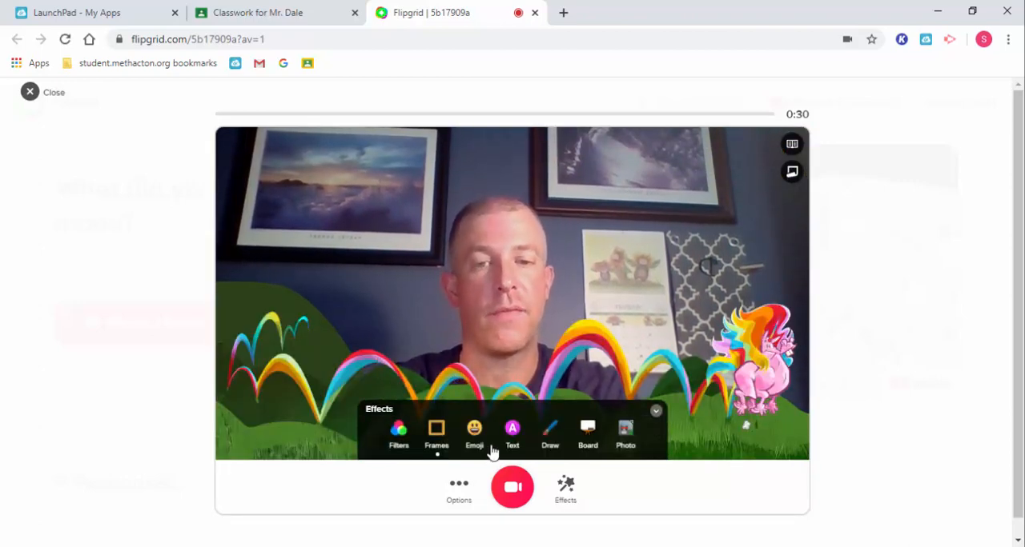
Step: Try a crescent moon emoji on the camera video, enlarge it slightly and delete it
{"action": "left_click", "coordinate": [474, 432]}
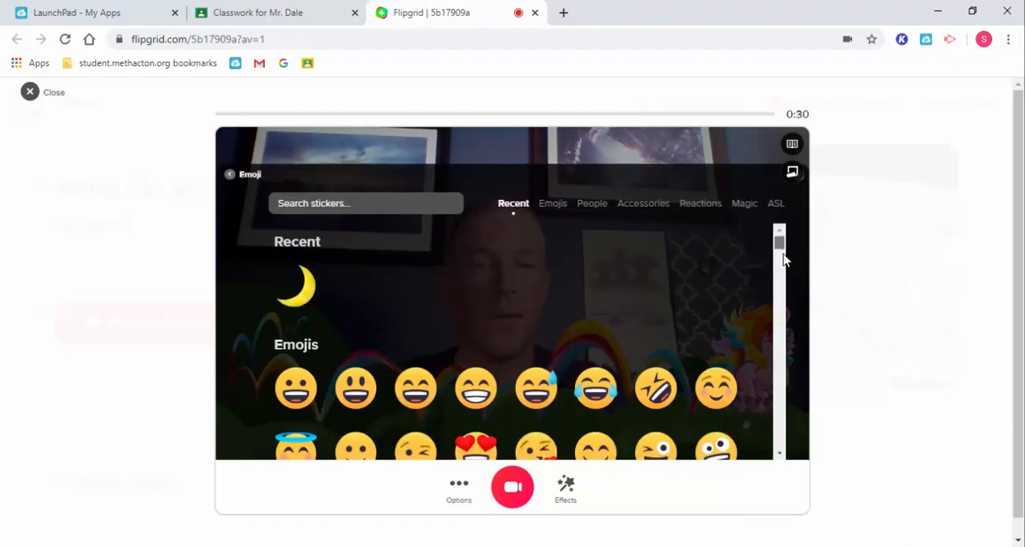
{"action": "left_click_drag", "start_coordinate": [783, 258], "coordinate": [786, 282]}
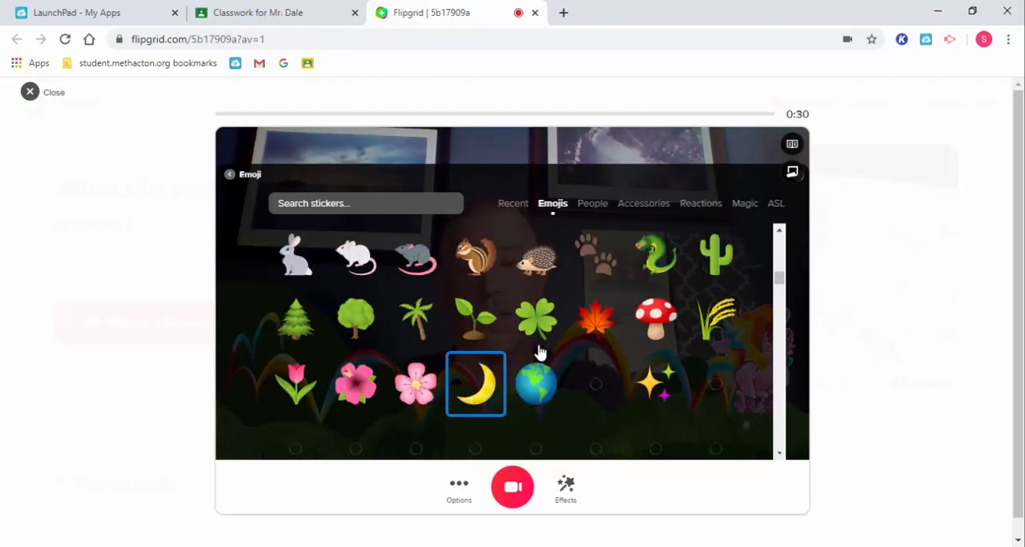
{"action": "left_click", "coordinate": [475, 384]}
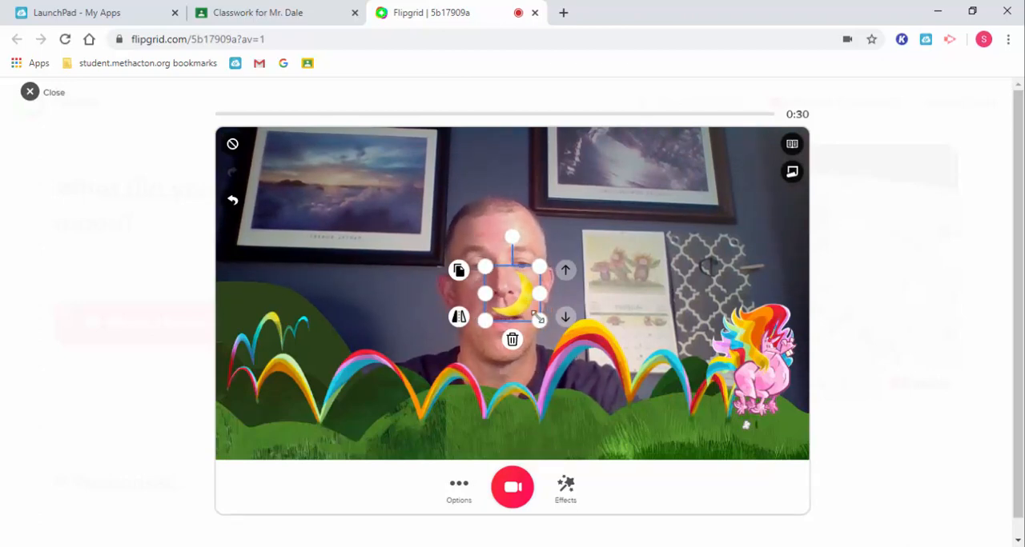
{"action": "left_click_drag", "start_coordinate": [539, 321], "coordinate": [561, 322]}
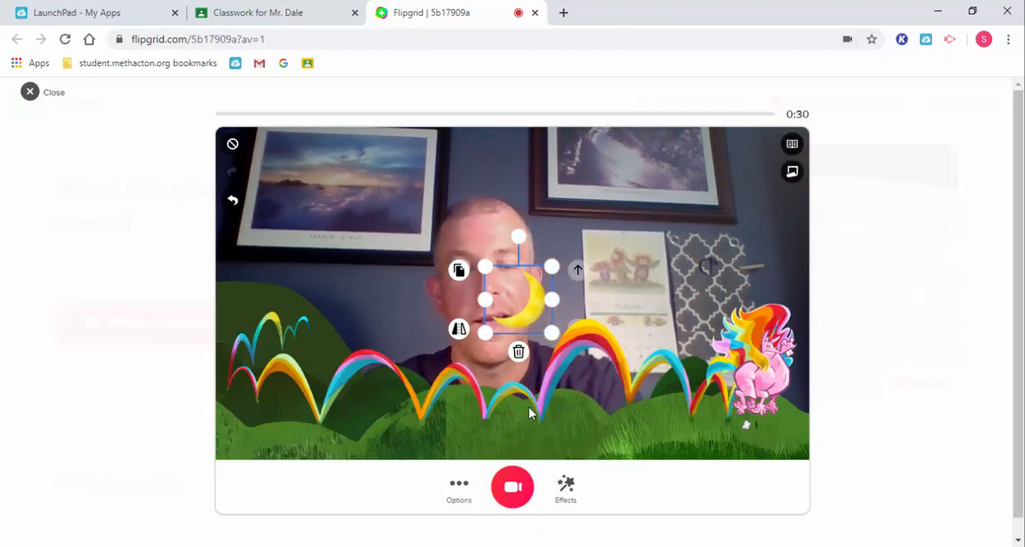
{"action": "left_click", "coordinate": [519, 354]}
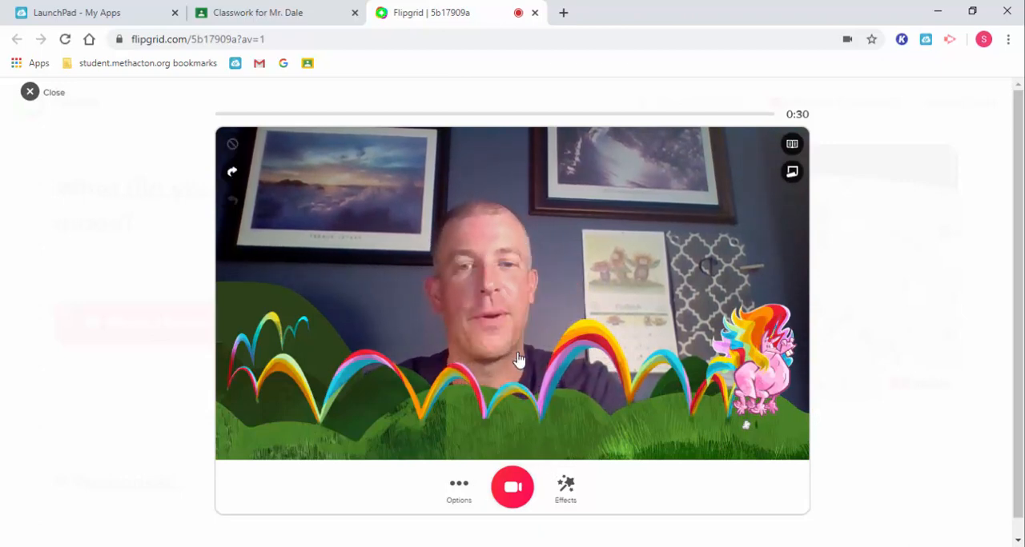
Step: Remove the rainbow hills frame from the camera video and return to the effects list
{"action": "left_click", "coordinate": [565, 485]}
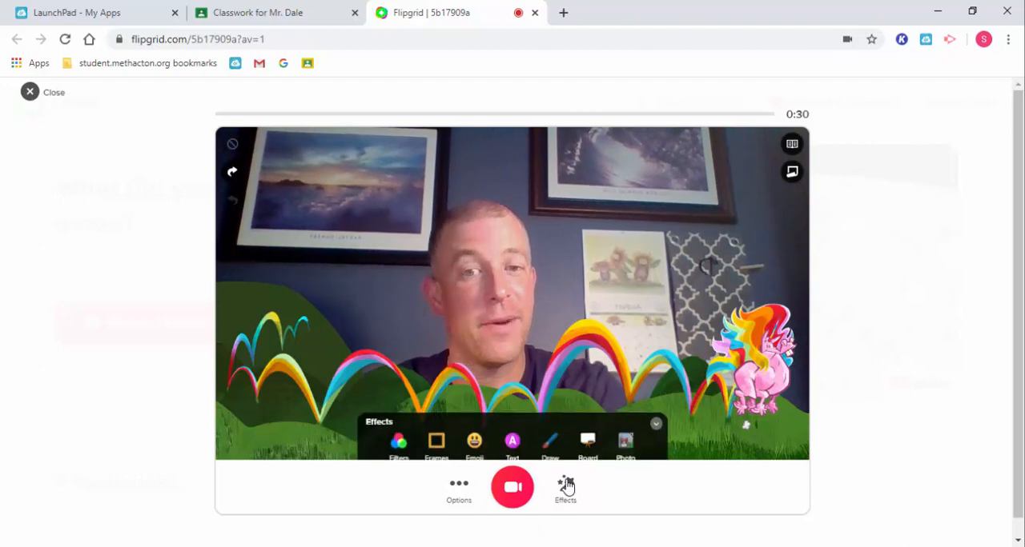
{"action": "left_click", "coordinate": [437, 443]}
{"action": "left_click", "coordinate": [422, 410]}
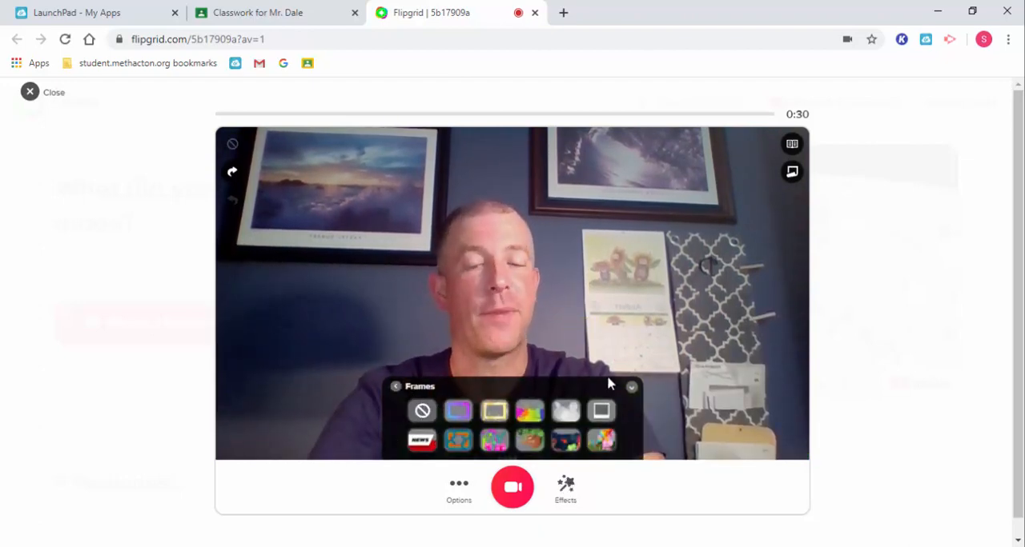
{"action": "left_click", "coordinate": [396, 387]}
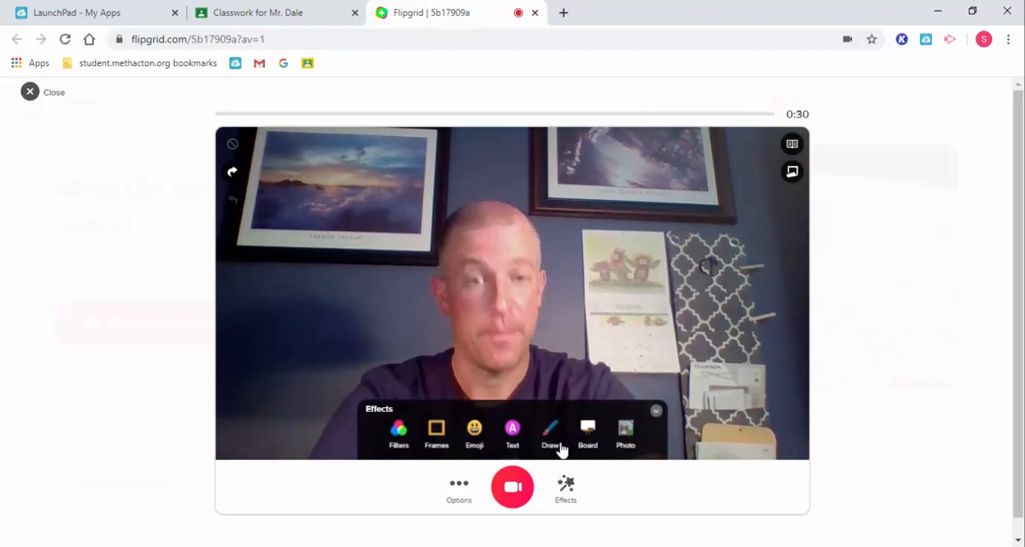
Step: Try a Classic text overlay reading "Moon", move it over the upper-right picture on the wall and delete it
{"action": "left_click", "coordinate": [513, 437]}
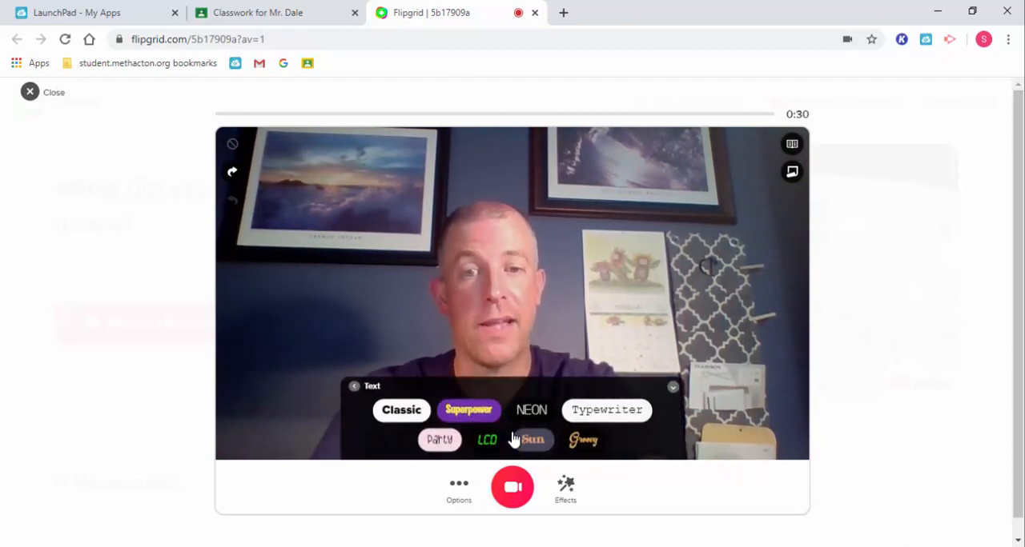
{"action": "left_click", "coordinate": [409, 422]}
{"action": "type", "text": "Moon"}
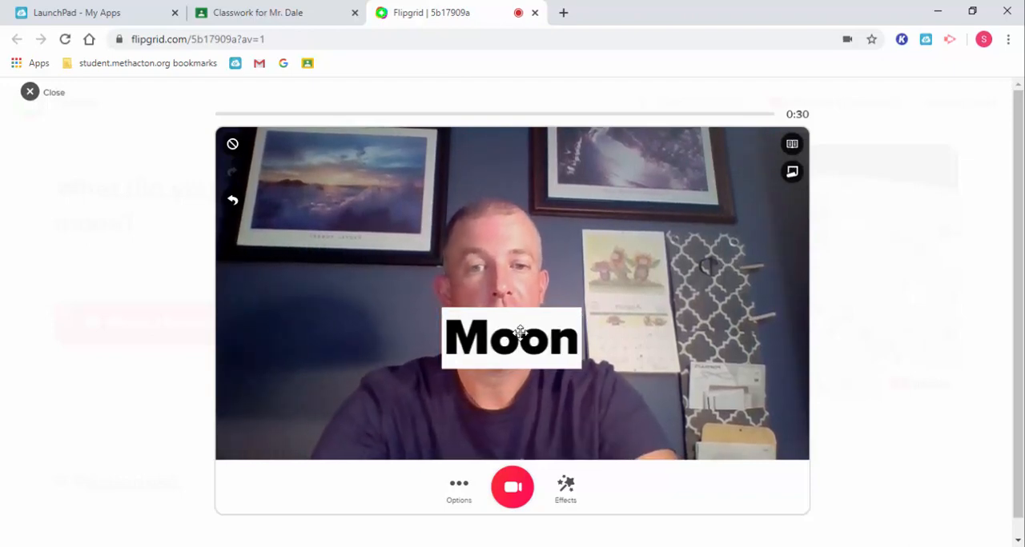
{"action": "left_click", "coordinate": [520, 326]}
{"action": "left_click_drag", "start_coordinate": [520, 326], "coordinate": [678, 165]}
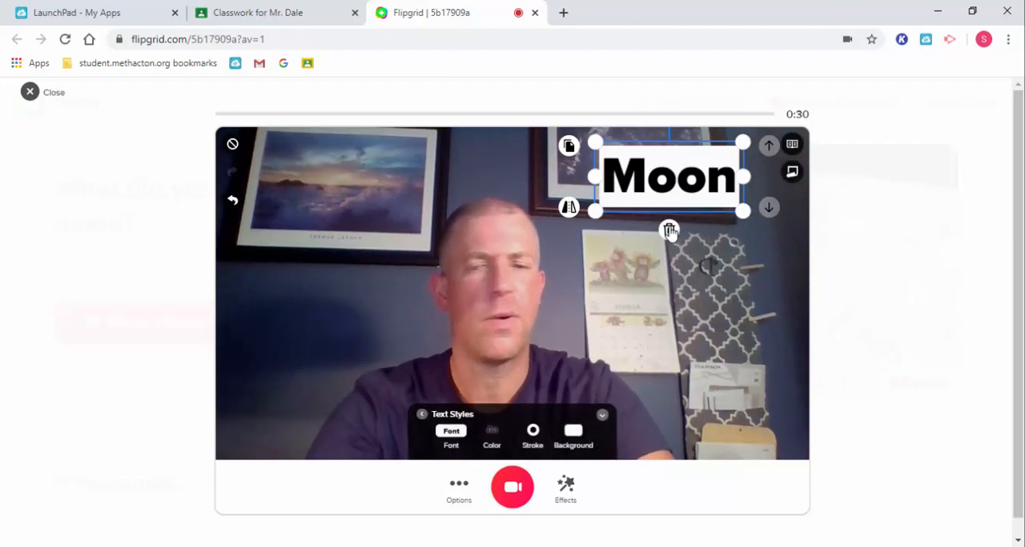
{"action": "left_click", "coordinate": [670, 231]}
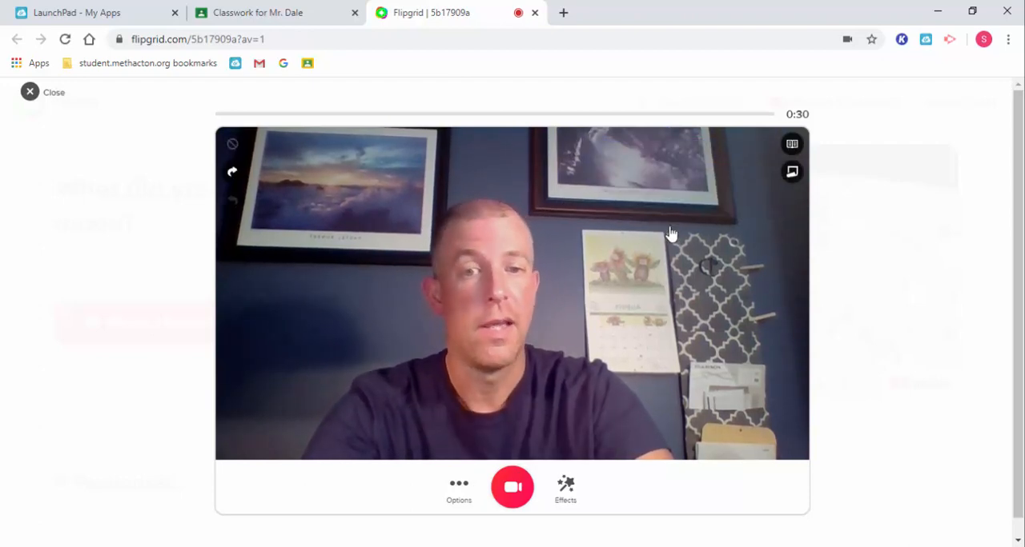
Step: Try a Groovy text overlay without entering any text and return to the effects list
{"action": "left_click", "coordinate": [570, 490]}
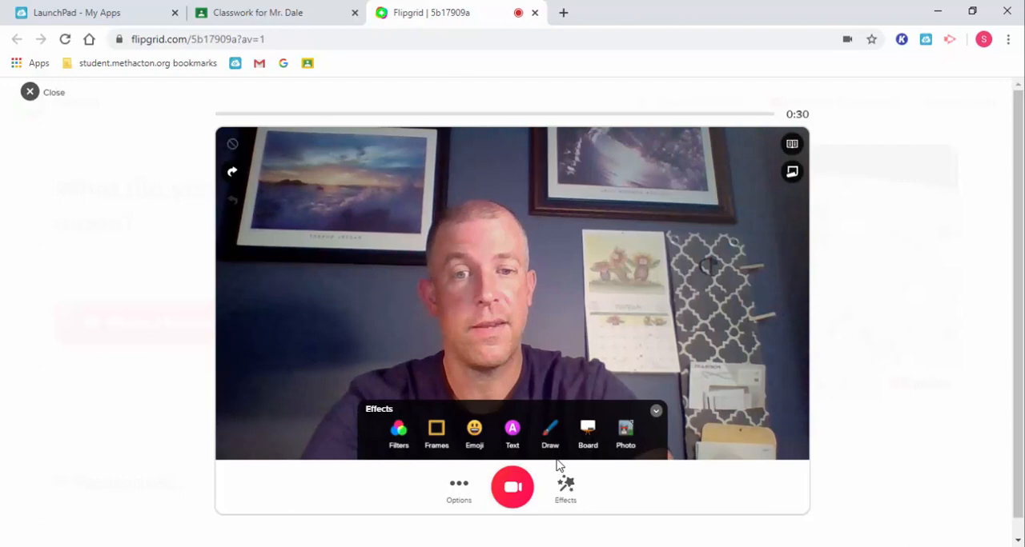
{"action": "left_click", "coordinate": [513, 437]}
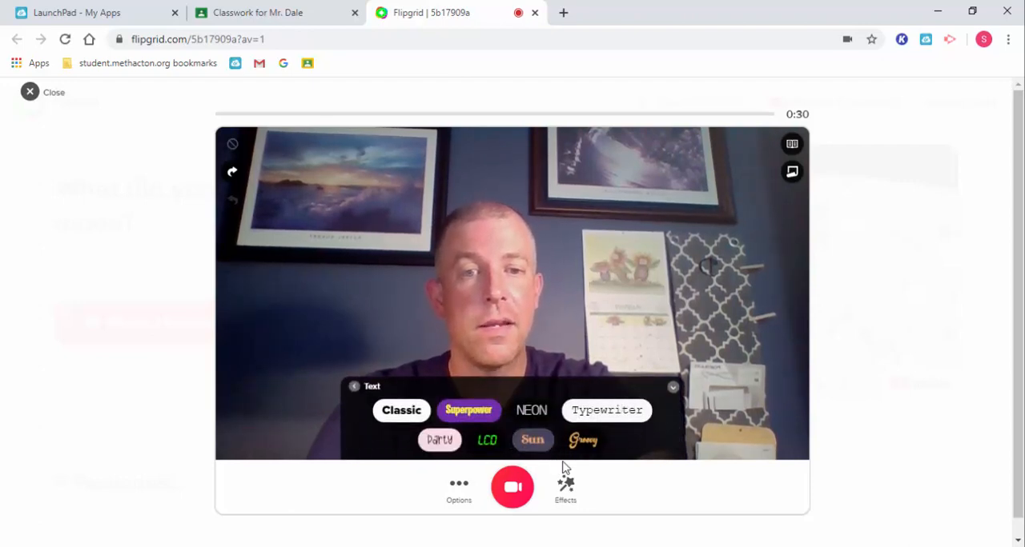
{"action": "left_click", "coordinate": [583, 441]}
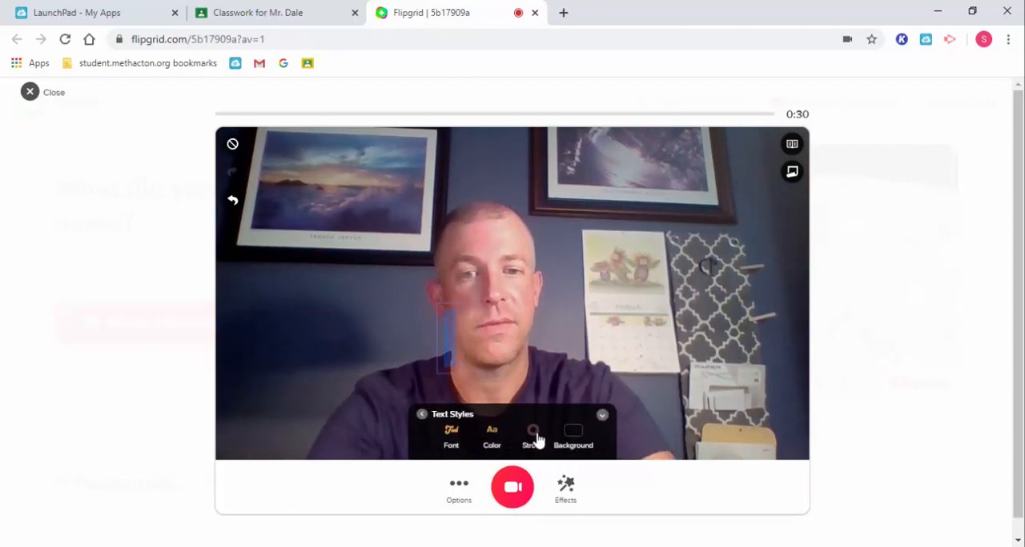
{"action": "left_click", "coordinate": [422, 415]}
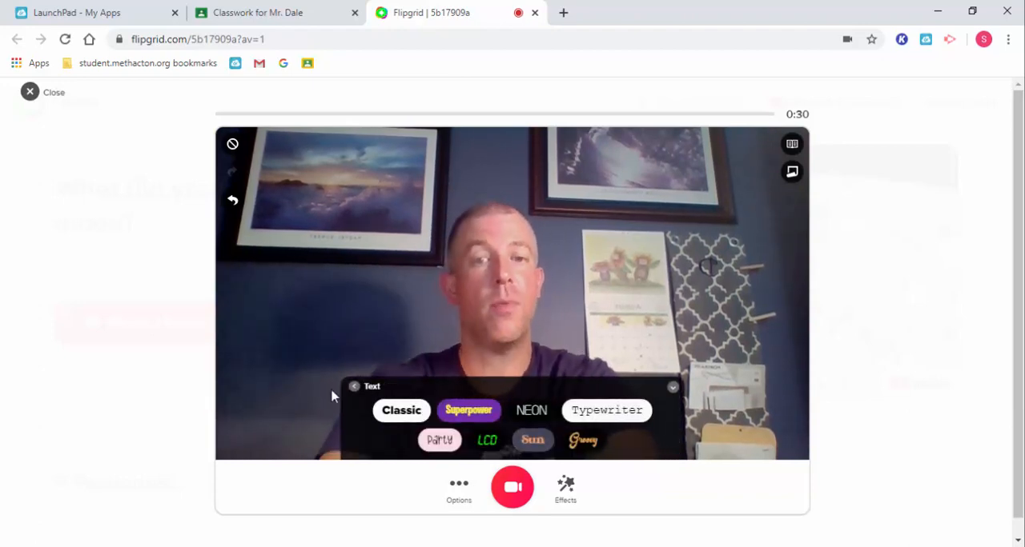
{"action": "left_click", "coordinate": [354, 387]}
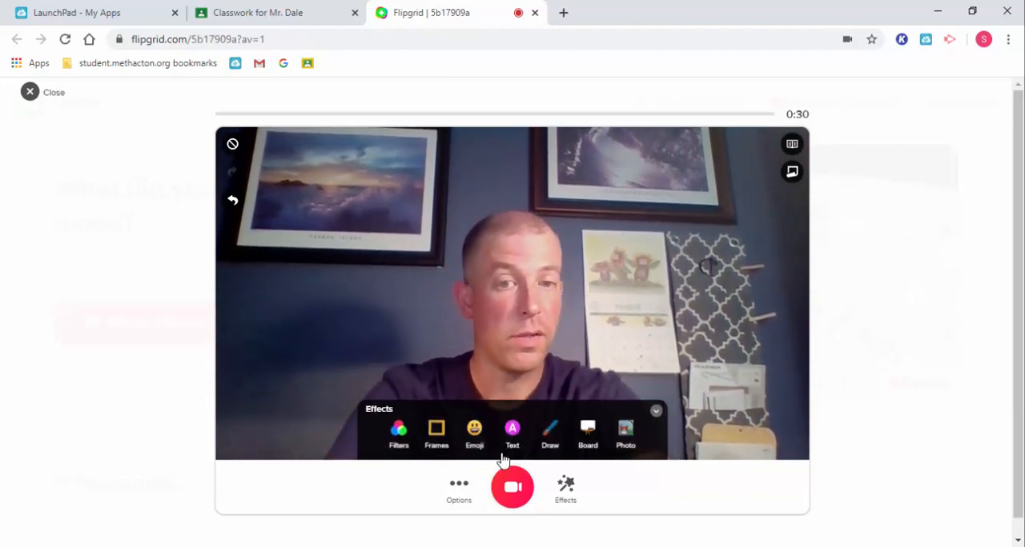
Step: Try freehand drawing on the video with a thin cyan circle and square and a thick arrowhead, undoing shapes and clearing everything
{"action": "left_click", "coordinate": [548, 440]}
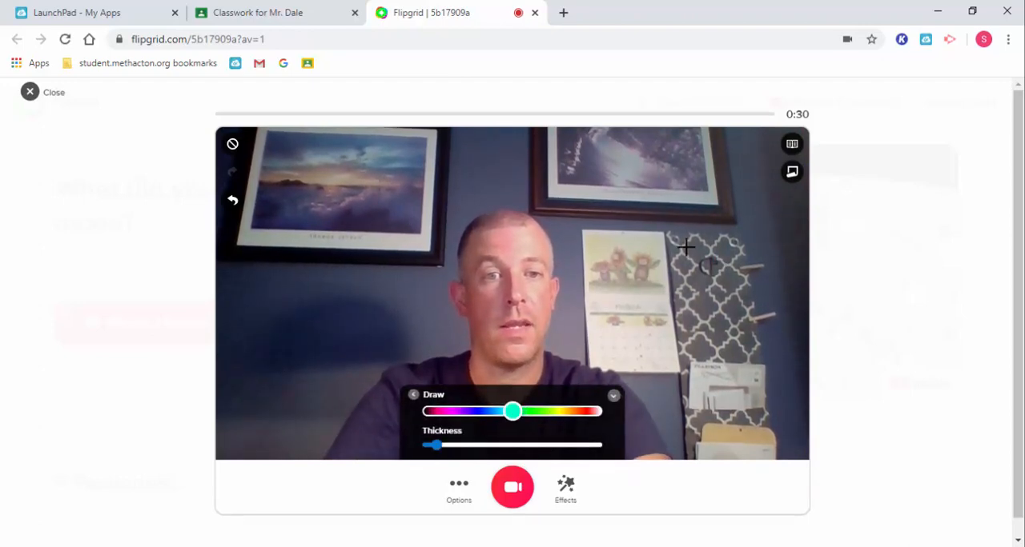
{"action": "left_click_drag", "start_coordinate": [685, 247], "coordinate": [705, 240]}
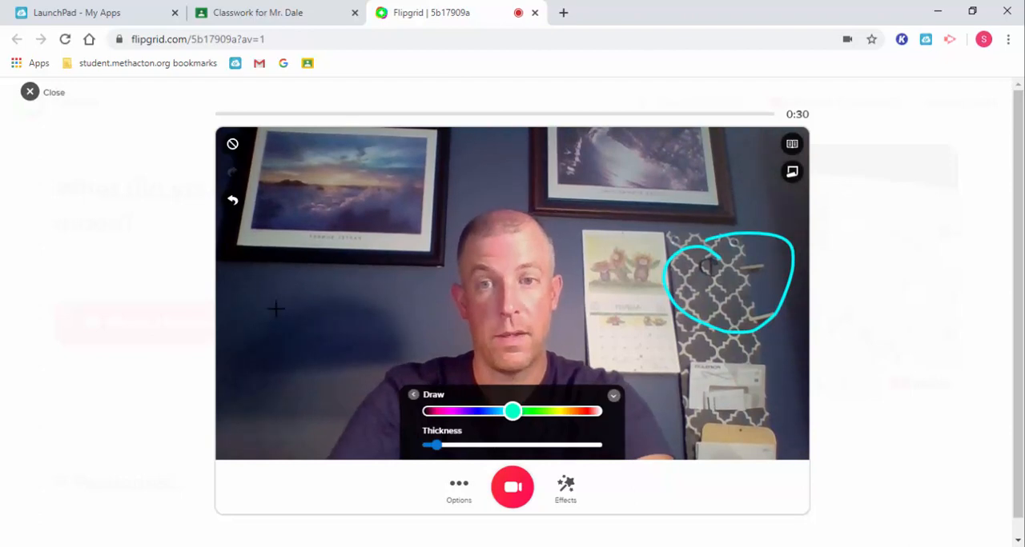
{"action": "mouse_move", "coordinate": [272, 270]}
{"action": "left_mouse_down"}
{"action": "mouse_move", "coordinate": [345, 344]}
{"action": "mouse_move", "coordinate": [268, 270]}
{"action": "left_mouse_up"}
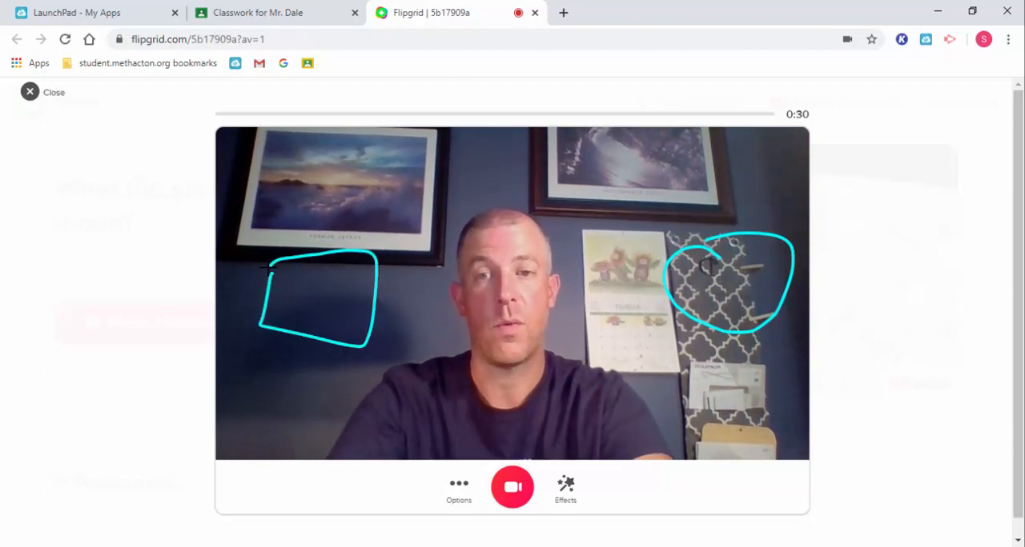
{"action": "left_click", "coordinate": [233, 205]}
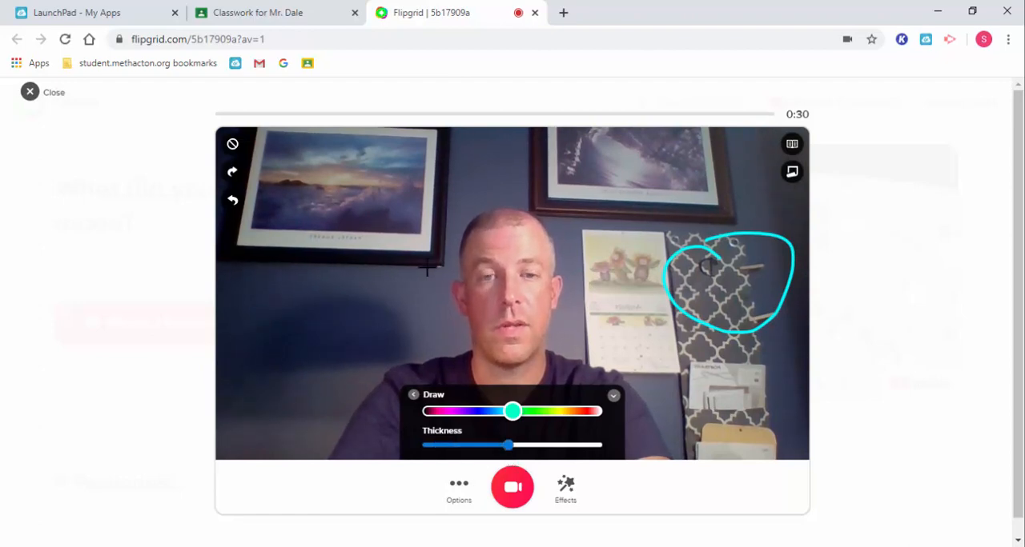
{"action": "mouse_move", "coordinate": [420, 260]}
{"action": "left_mouse_down"}
{"action": "mouse_move", "coordinate": [272, 290]}
{"action": "mouse_move", "coordinate": [409, 329]}
{"action": "left_mouse_up"}
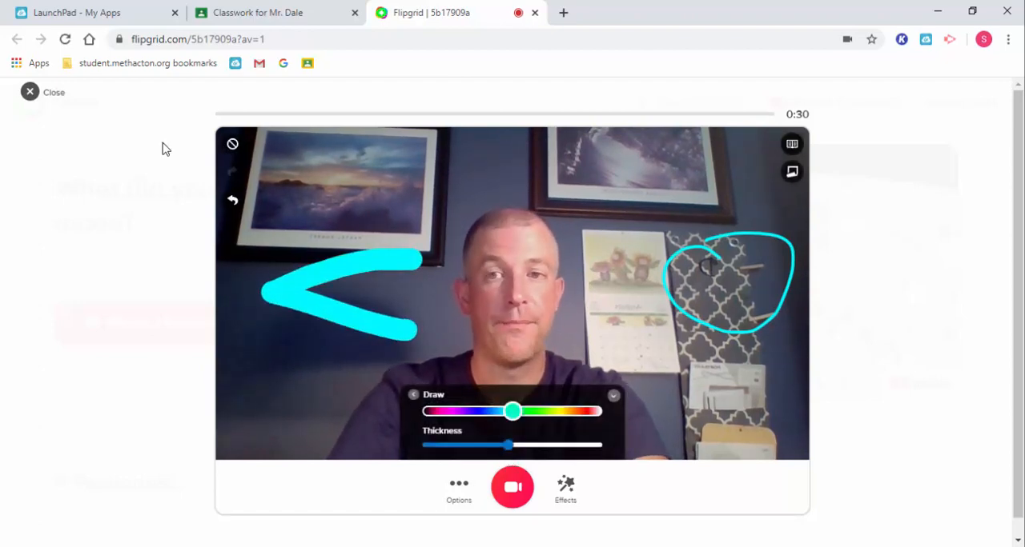
{"action": "left_click", "coordinate": [233, 201]}
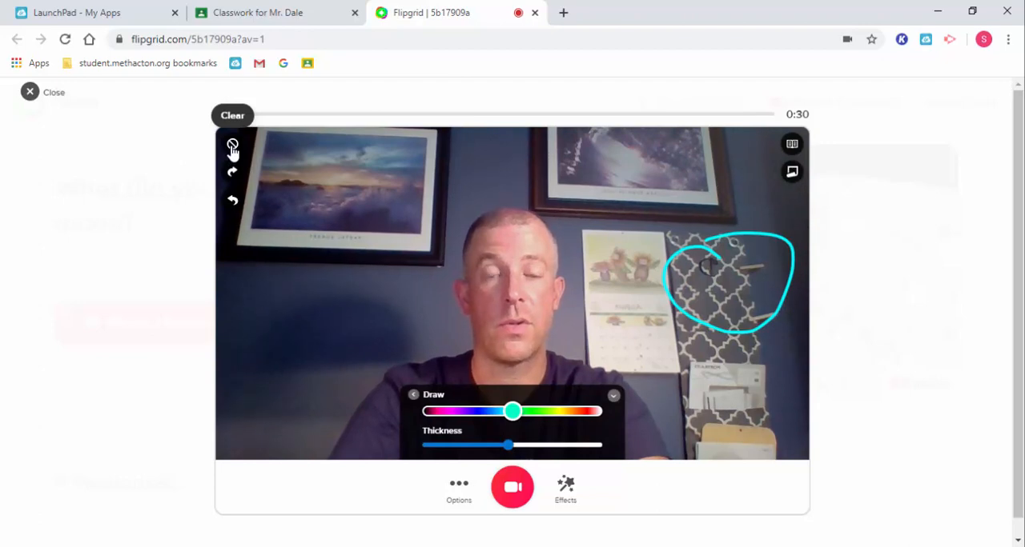
{"action": "left_click", "coordinate": [232, 147]}
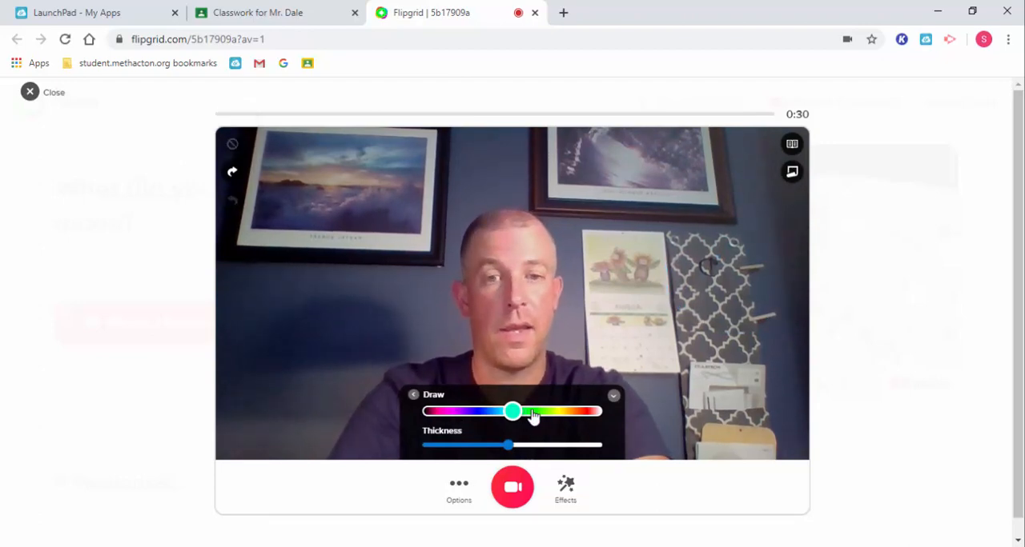
Step: Add the dotted white board beside the camera video as a split screen
{"action": "left_click", "coordinate": [413, 398]}
{"action": "left_click", "coordinate": [587, 430]}
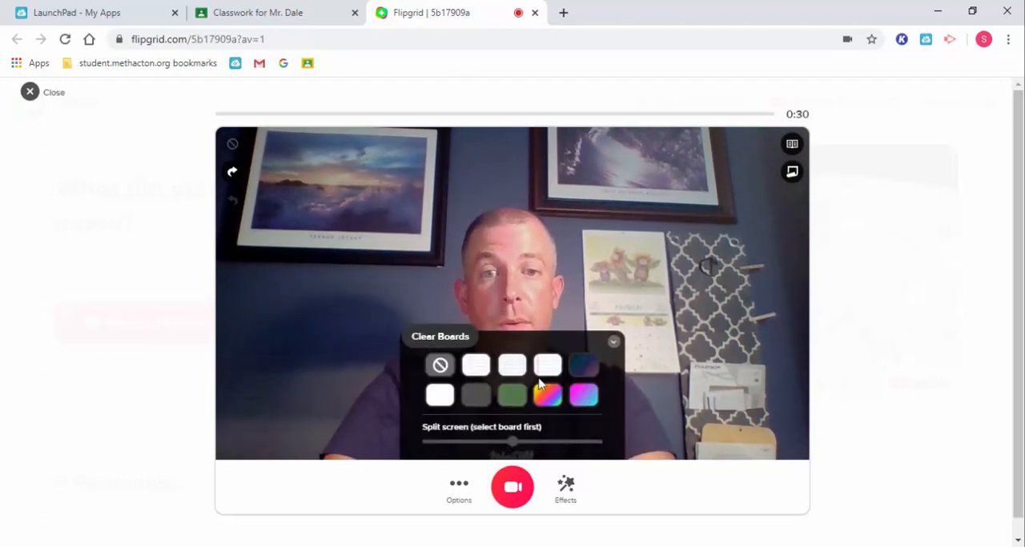
{"action": "left_click", "coordinate": [476, 365]}
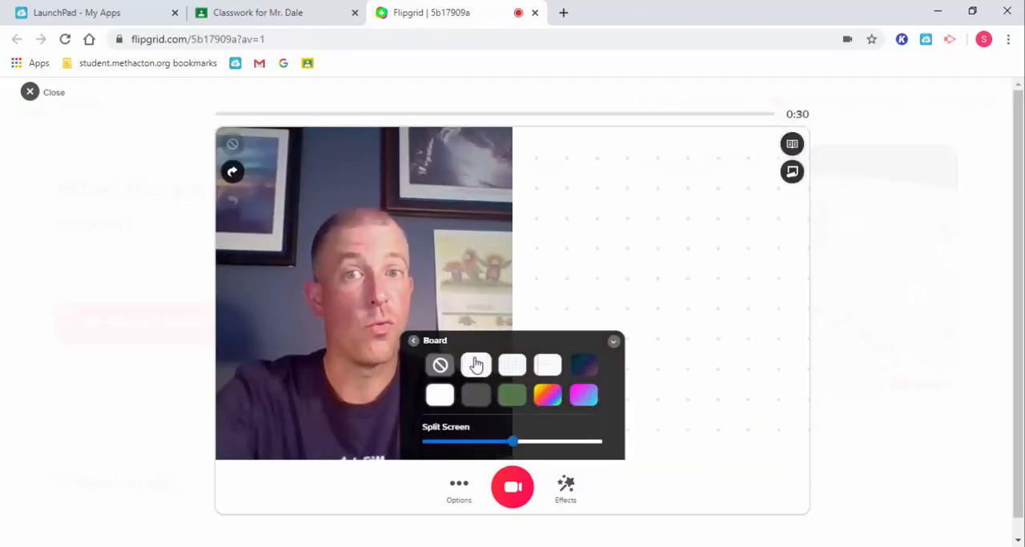
Step: Try writing the vertical sum 4 + 3 = 7 on the dotted board with a thick green pen, and clear it
{"action": "left_click", "coordinate": [413, 341]}
{"action": "left_click", "coordinate": [549, 437]}
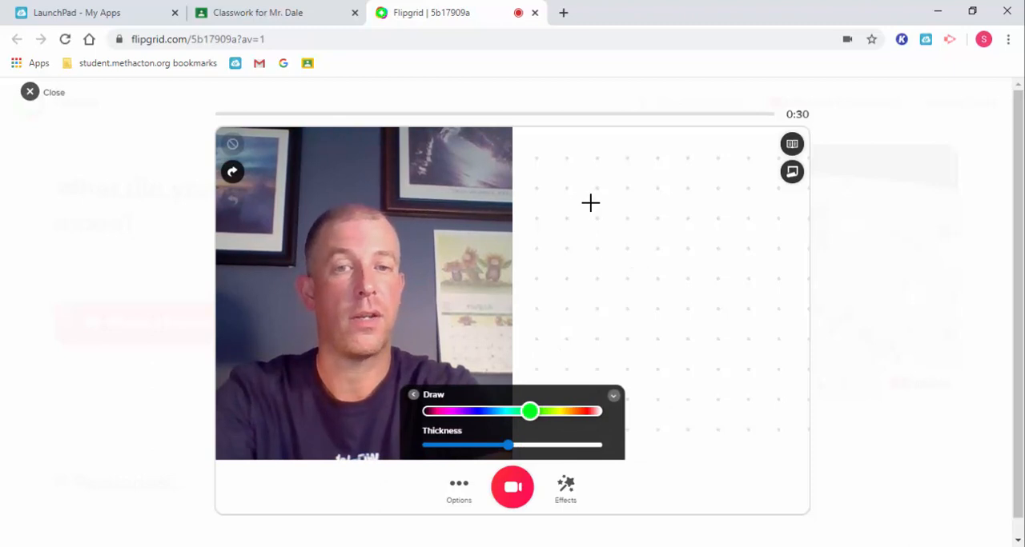
{"action": "mouse_move", "coordinate": [590, 192]}
{"action": "left_mouse_down"}
{"action": "mouse_move", "coordinate": [587, 220]}
{"action": "mouse_move", "coordinate": [650, 227]}
{"action": "mouse_move", "coordinate": [629, 277]}
{"action": "left_mouse_up"}
{"action": "mouse_move", "coordinate": [562, 301]}
{"action": "left_mouse_down"}
{"action": "mouse_move", "coordinate": [553, 352]}
{"action": "mouse_move", "coordinate": [578, 325]}
{"action": "mouse_move", "coordinate": [617, 325]}
{"action": "mouse_move", "coordinate": [620, 350]}
{"action": "left_mouse_up"}
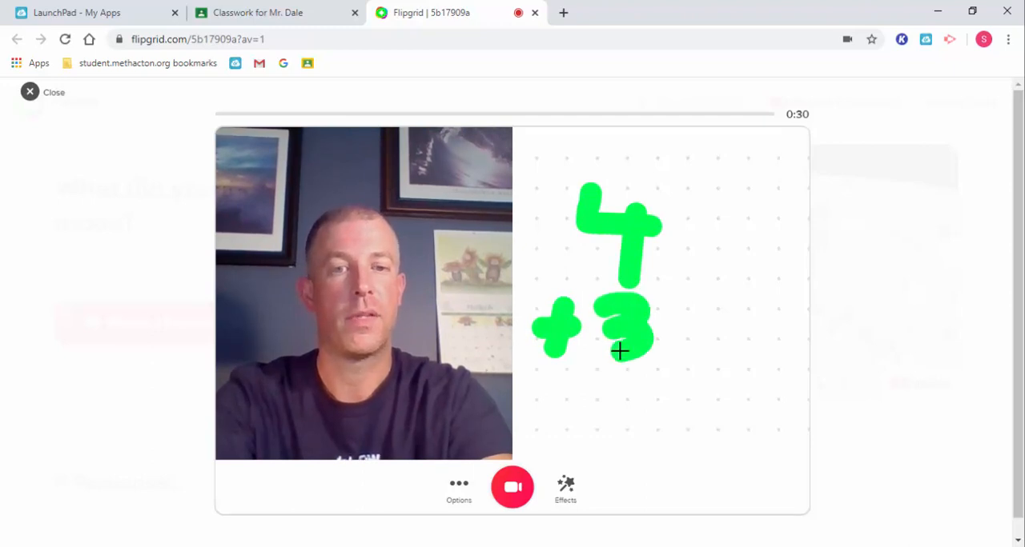
{"action": "left_click_drag", "start_coordinate": [556, 386], "coordinate": [724, 386]}
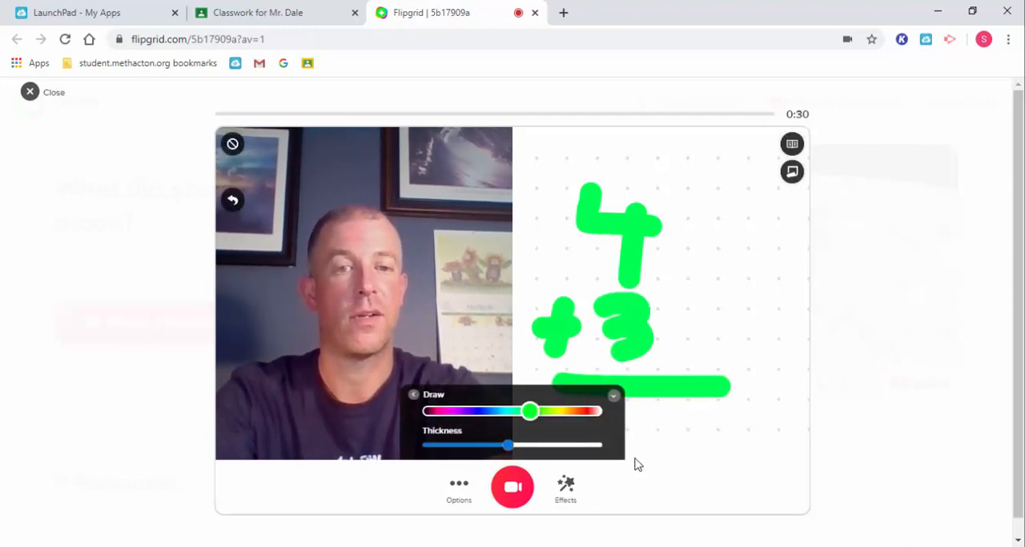
{"action": "mouse_move", "coordinate": [643, 421]}
{"action": "left_mouse_down"}
{"action": "mouse_move", "coordinate": [673, 421]}
{"action": "mouse_move", "coordinate": [659, 488]}
{"action": "left_mouse_up"}
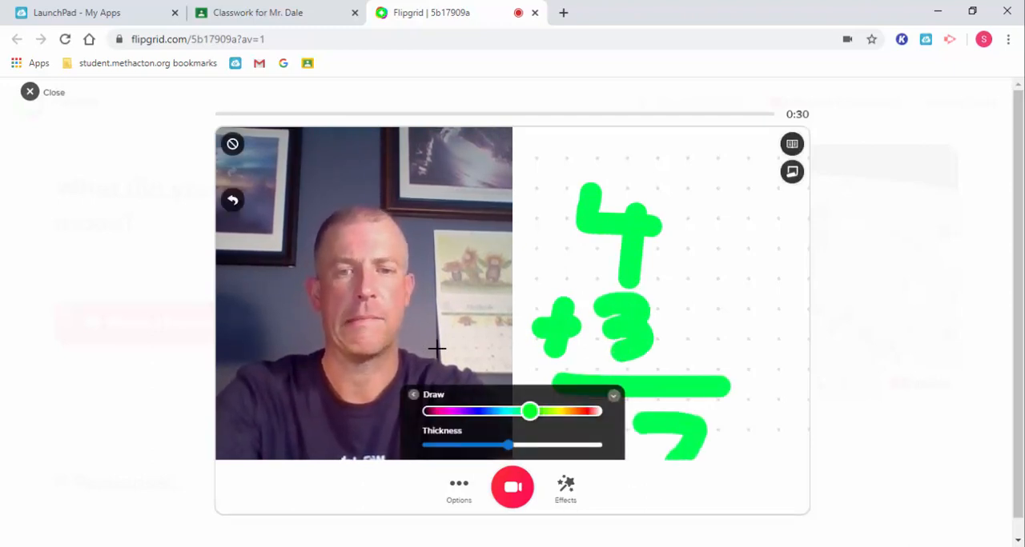
{"action": "left_click", "coordinate": [233, 145]}
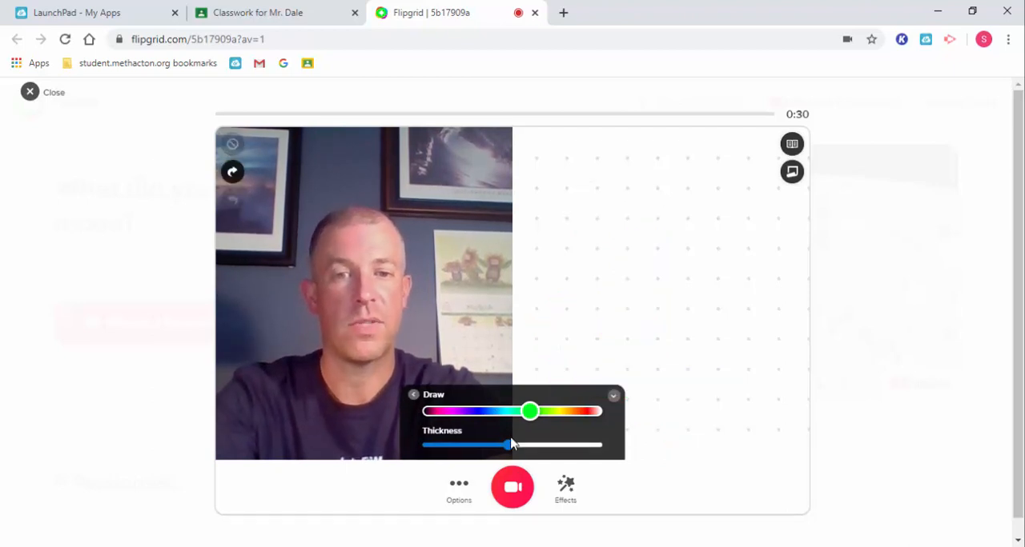
Step: Try writing the vertical sum 14 + 26 = 40 with a carried 1 on the dotted board, using a thin red pen
{"action": "left_click_drag", "start_coordinate": [508, 446], "coordinate": [442, 445]}
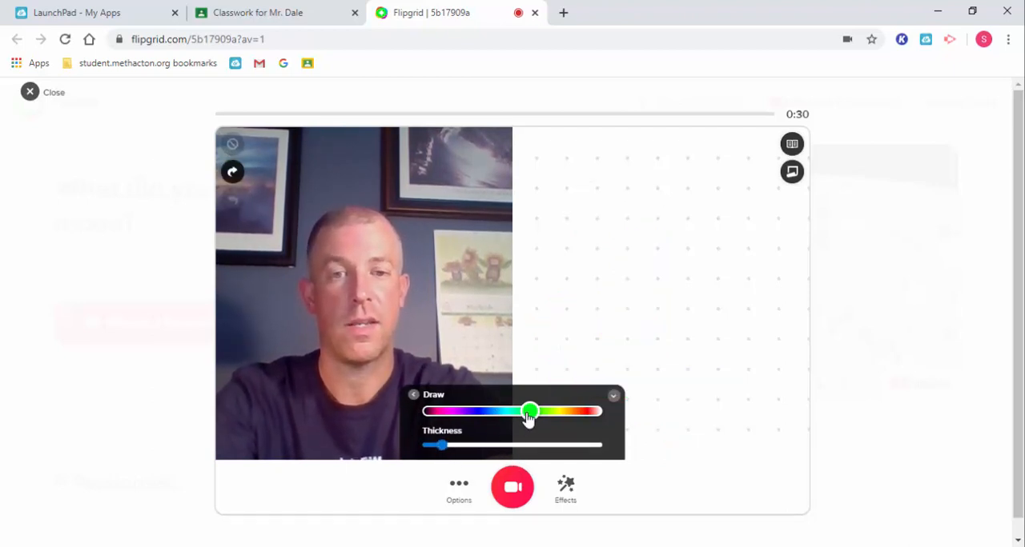
{"action": "left_click_drag", "start_coordinate": [528, 419], "coordinate": [587, 417]}
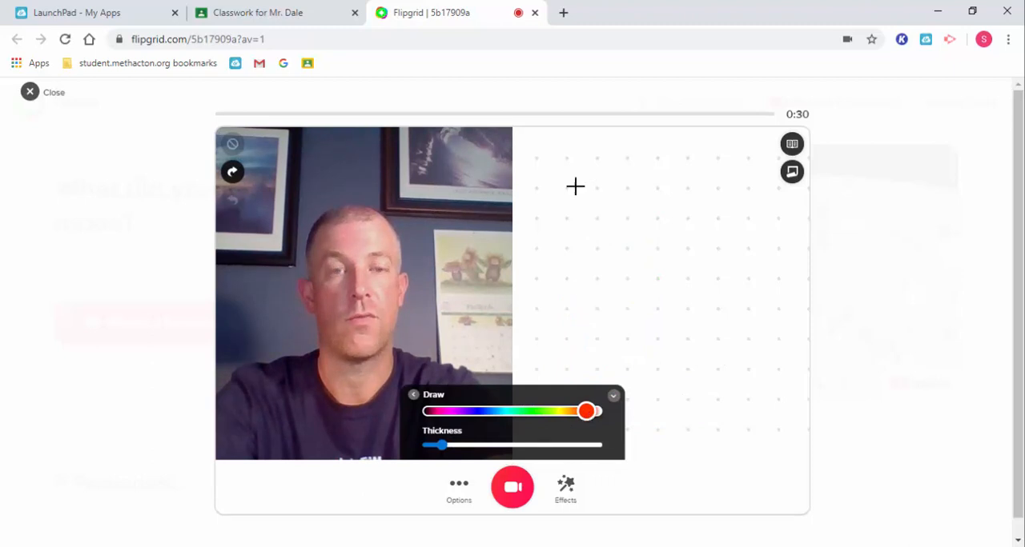
{"action": "mouse_move", "coordinate": [594, 168]}
{"action": "left_mouse_down"}
{"action": "mouse_move", "coordinate": [586, 212]}
{"action": "mouse_move", "coordinate": [635, 203]}
{"action": "mouse_move", "coordinate": [631, 233]}
{"action": "left_mouse_up"}
{"action": "mouse_move", "coordinate": [558, 226]}
{"action": "left_mouse_down"}
{"action": "mouse_move", "coordinate": [548, 261]}
{"action": "mouse_move", "coordinate": [564, 240]}
{"action": "mouse_move", "coordinate": [623, 274]}
{"action": "left_mouse_up"}
{"action": "left_click_drag", "start_coordinate": [544, 305], "coordinate": [686, 308]}
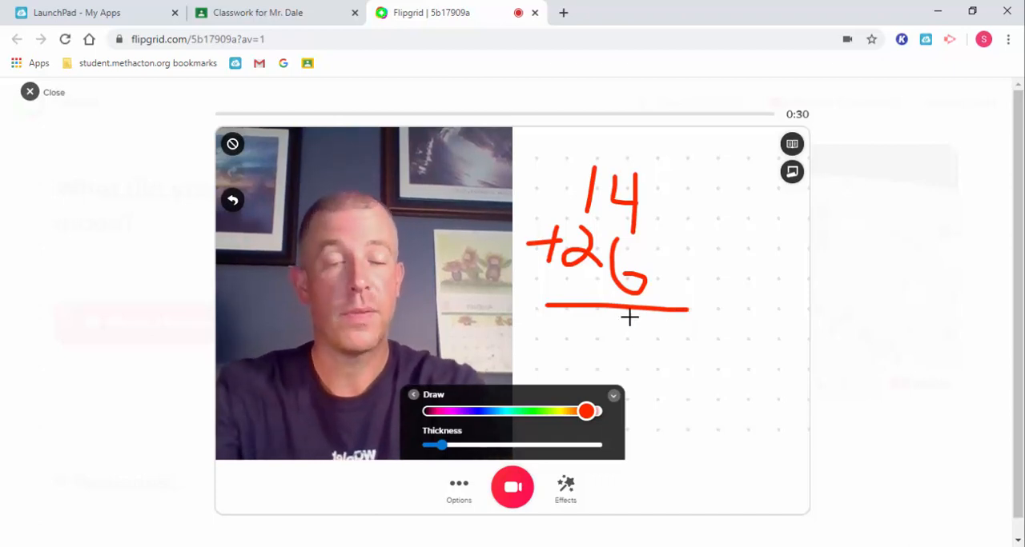
{"action": "mouse_move", "coordinate": [629, 315]}
{"action": "left_mouse_down"}
{"action": "mouse_move", "coordinate": [629, 355]}
{"action": "mouse_move", "coordinate": [628, 321]}
{"action": "left_mouse_up"}
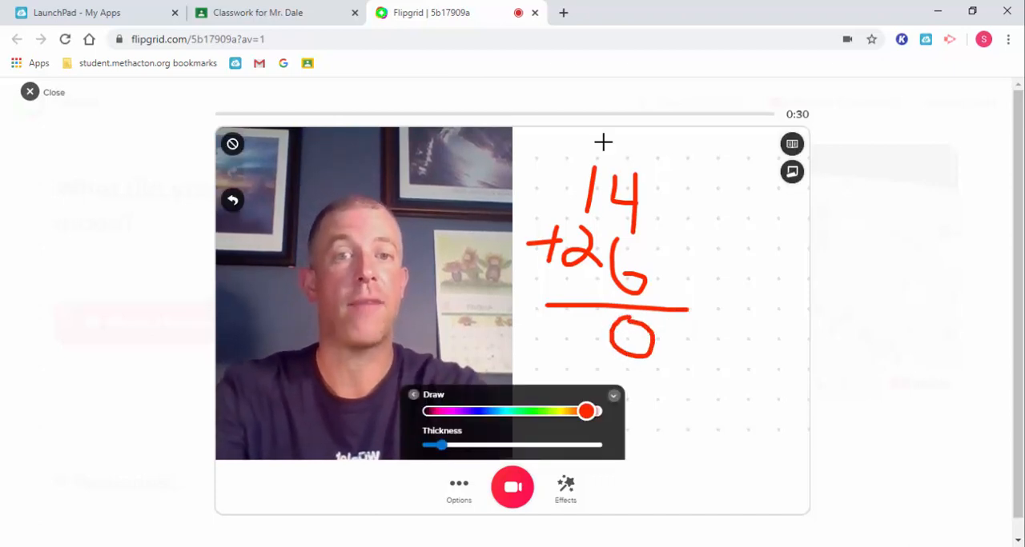
{"action": "left_click_drag", "start_coordinate": [586, 132], "coordinate": [581, 148]}
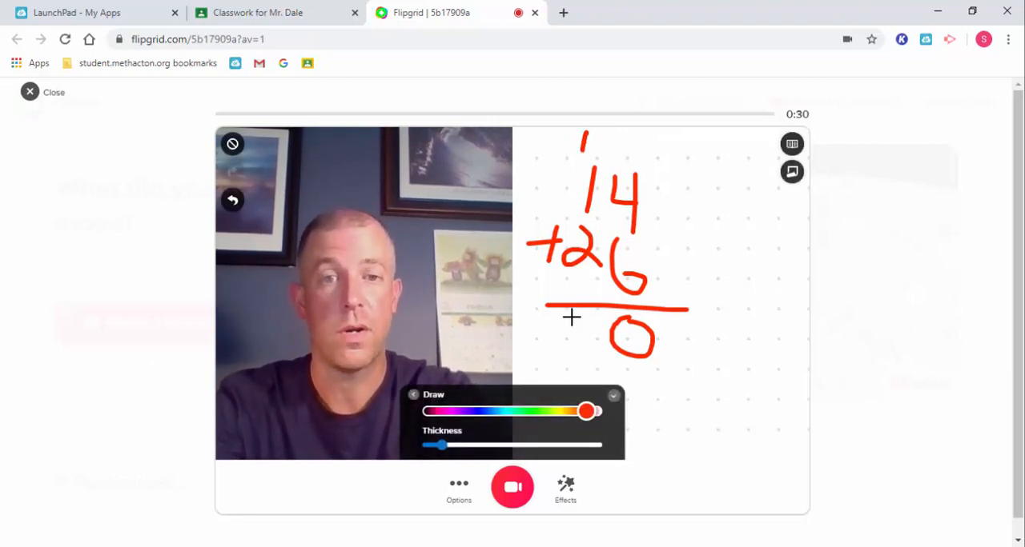
{"action": "mouse_move", "coordinate": [566, 318]}
{"action": "left_mouse_down"}
{"action": "mouse_move", "coordinate": [585, 344]}
{"action": "mouse_move", "coordinate": [587, 374]}
{"action": "left_mouse_up"}
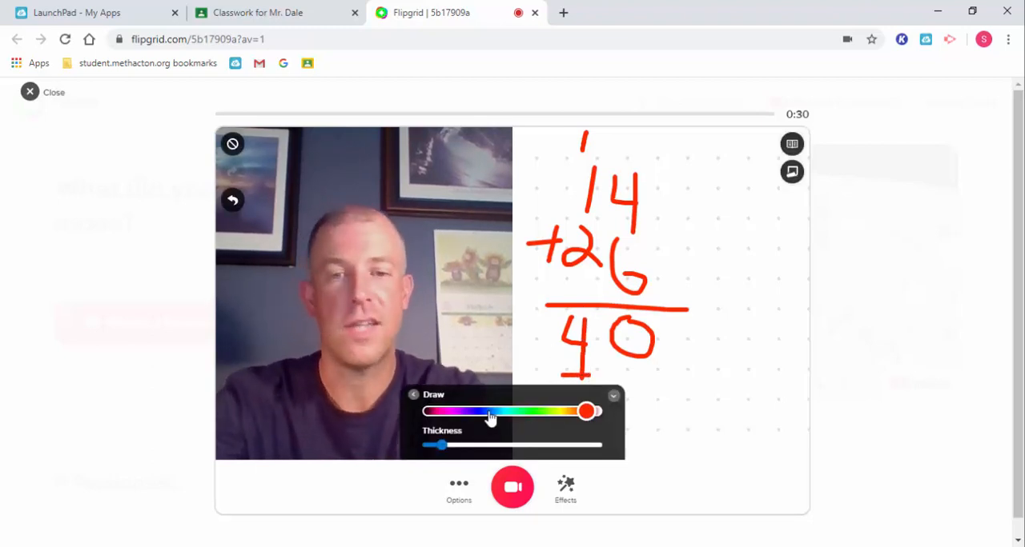
Step: Try extending the board over the whole frame with the rainbow background, and clear the written sum
{"action": "left_click", "coordinate": [566, 495]}
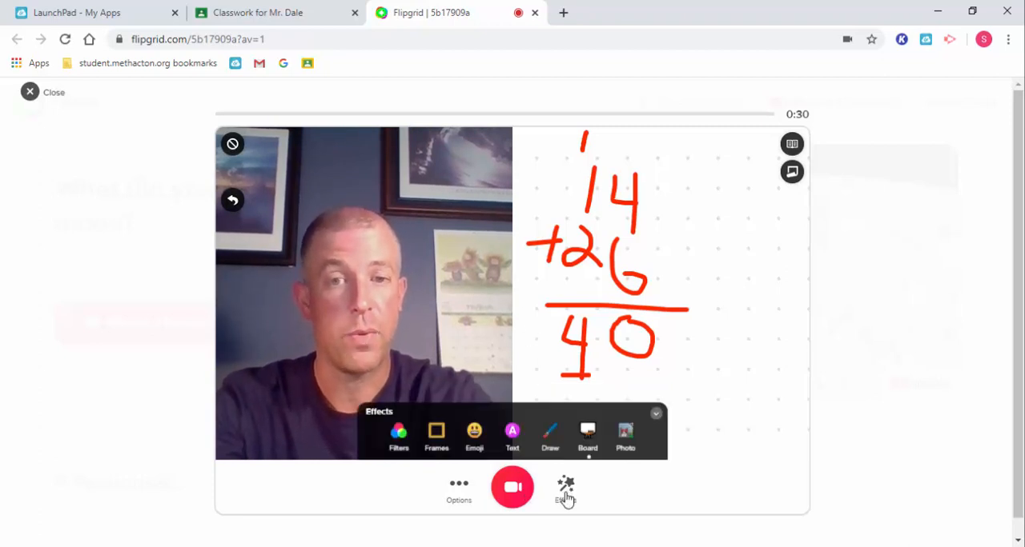
{"action": "left_click", "coordinate": [590, 438]}
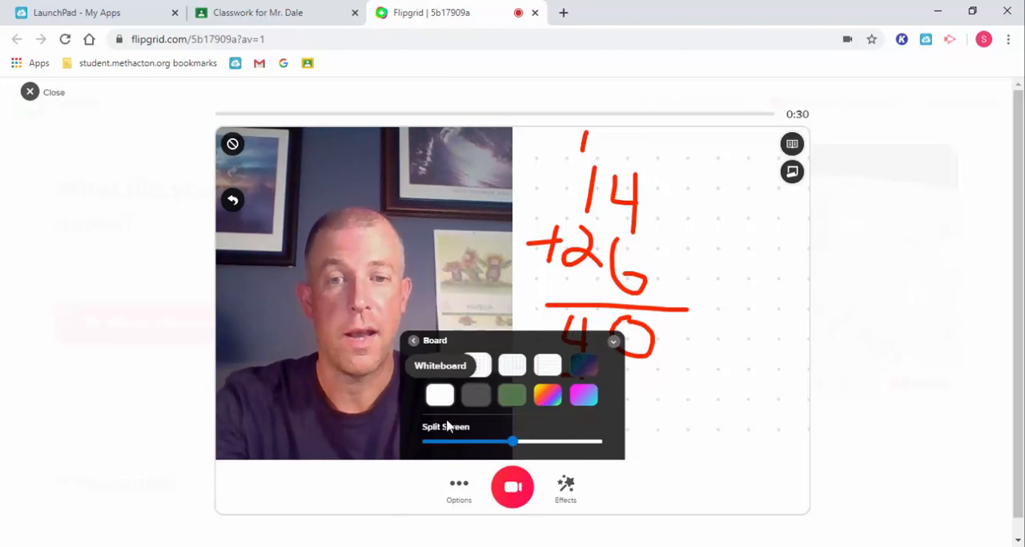
{"action": "left_click_drag", "start_coordinate": [516, 451], "coordinate": [423, 458]}
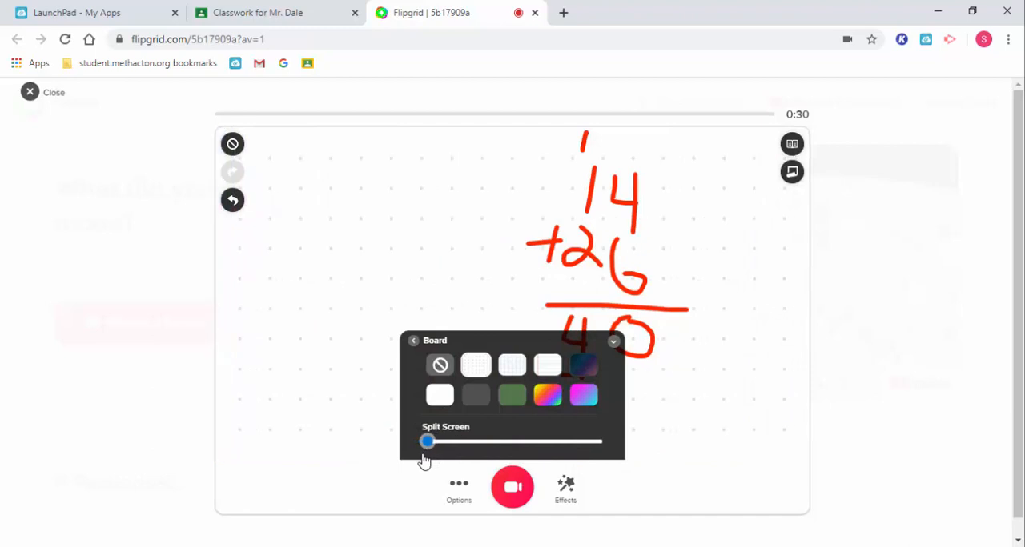
{"action": "left_click", "coordinate": [547, 395]}
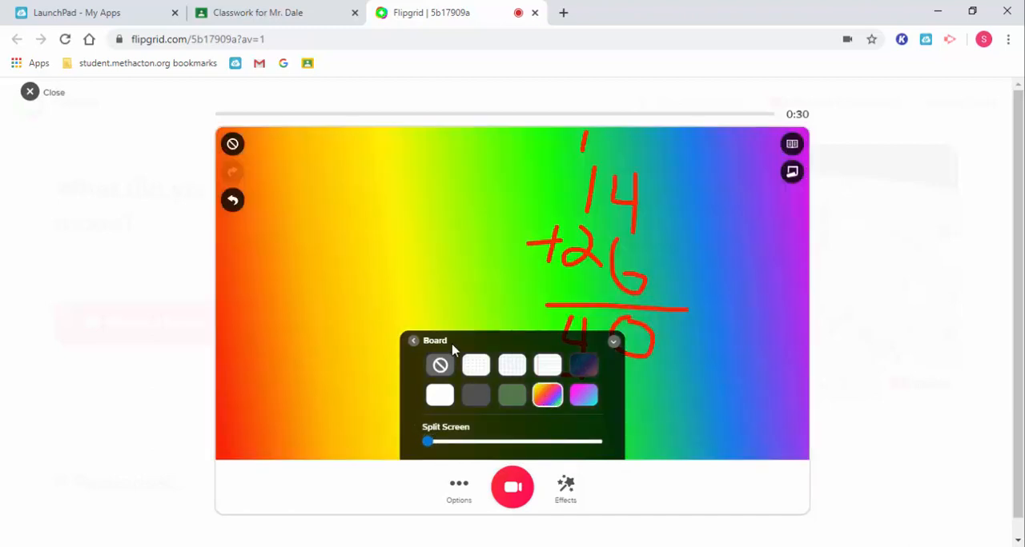
{"action": "left_click", "coordinate": [413, 341]}
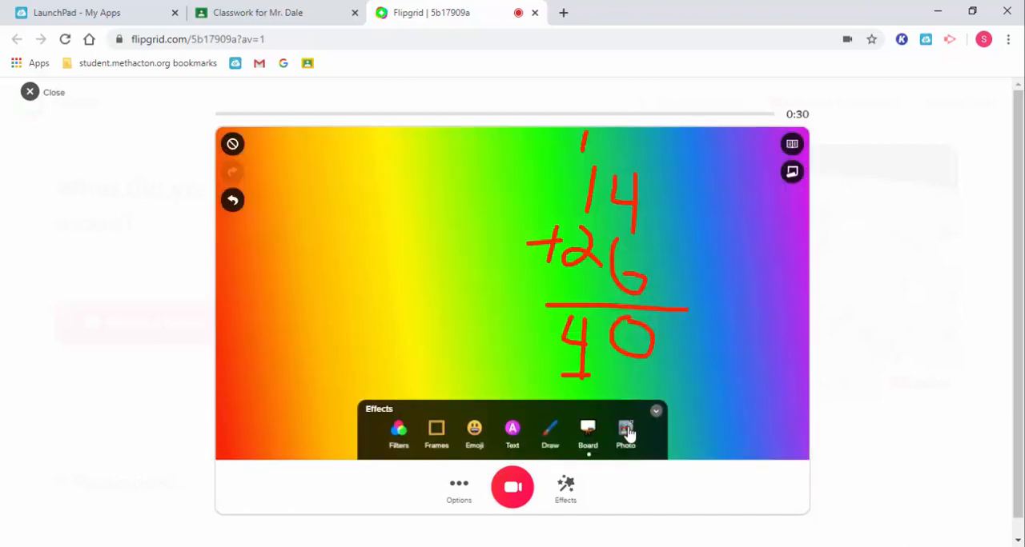
{"action": "left_click", "coordinate": [232, 146]}
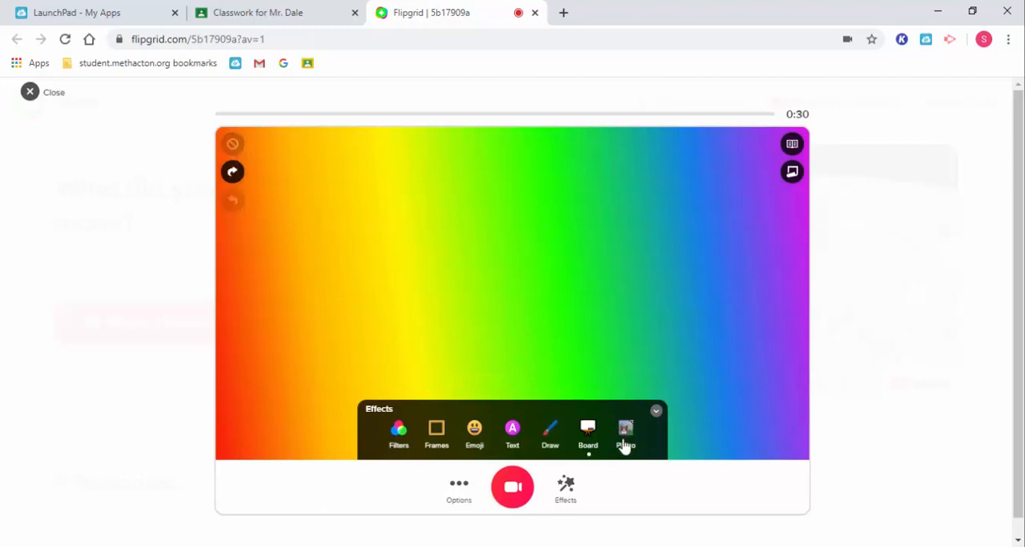
Step: Examine the Photo effect's custom sticker upload screen and return to the effects list without adding an image
{"action": "left_click", "coordinate": [626, 433]}
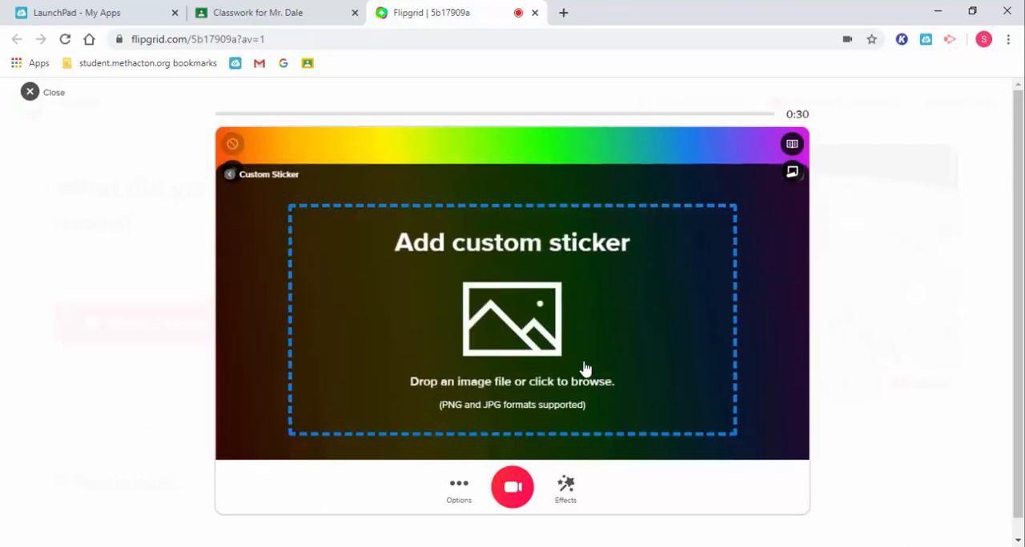
{"action": "left_click", "coordinate": [230, 175]}
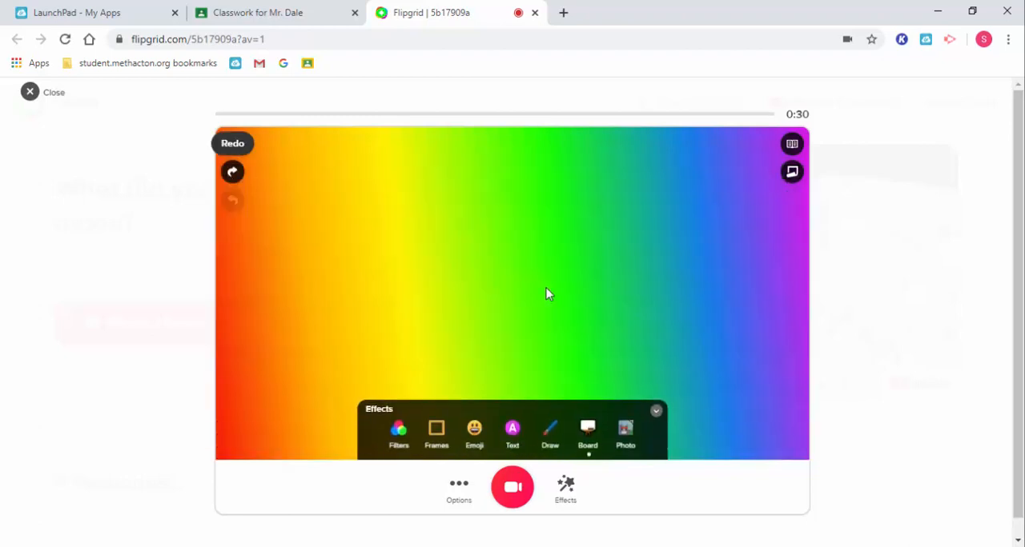
{"action": "left_click", "coordinate": [626, 438]}
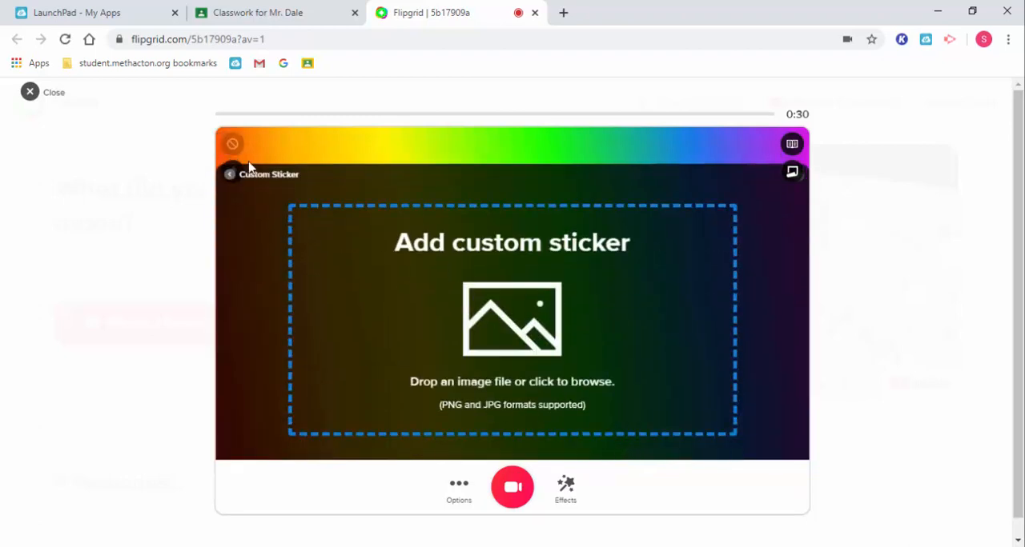
{"action": "left_click", "coordinate": [229, 175]}
Step: Remove the board so that the full camera video is used, and return to the effects list
{"action": "left_click", "coordinate": [590, 430]}
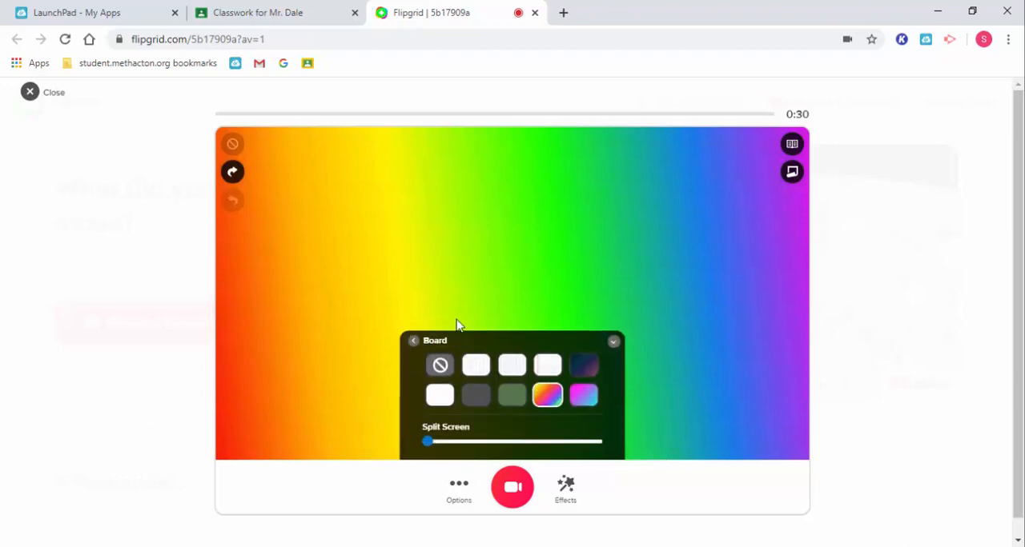
{"action": "left_click", "coordinate": [439, 365]}
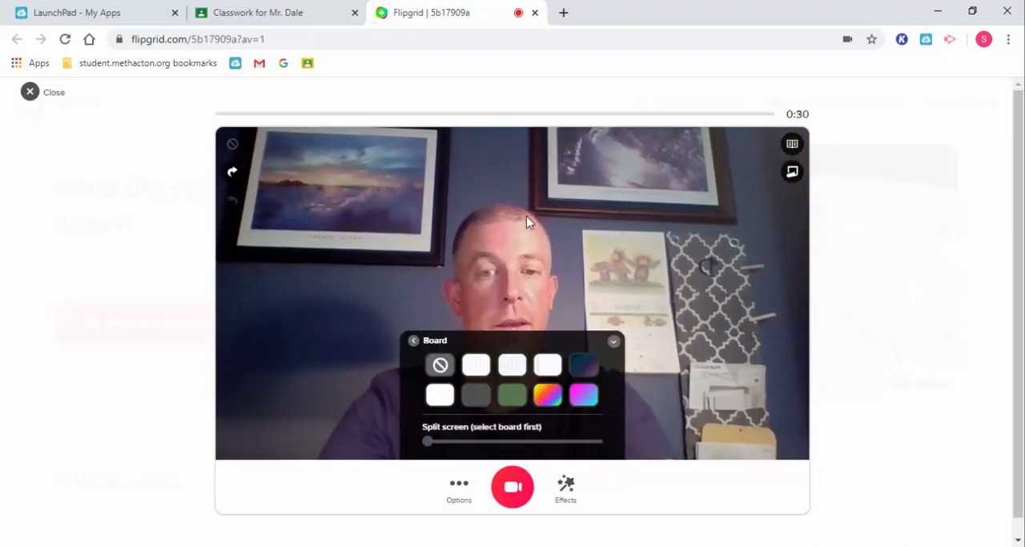
{"action": "left_click", "coordinate": [413, 341]}
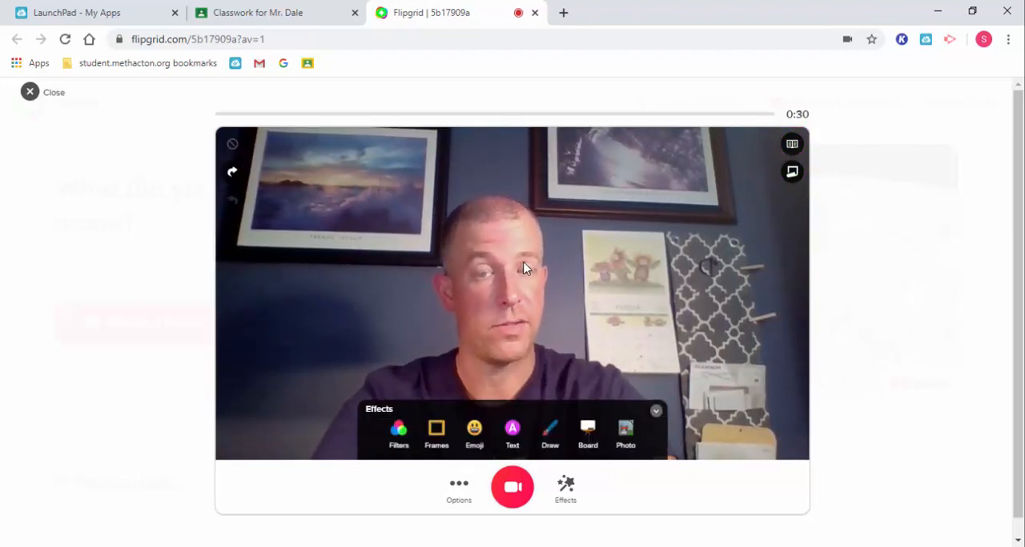
Step: Try recording a clip with an empty sticky note moved slightly down over the video, and delete the clip
{"action": "left_click", "coordinate": [512, 486]}
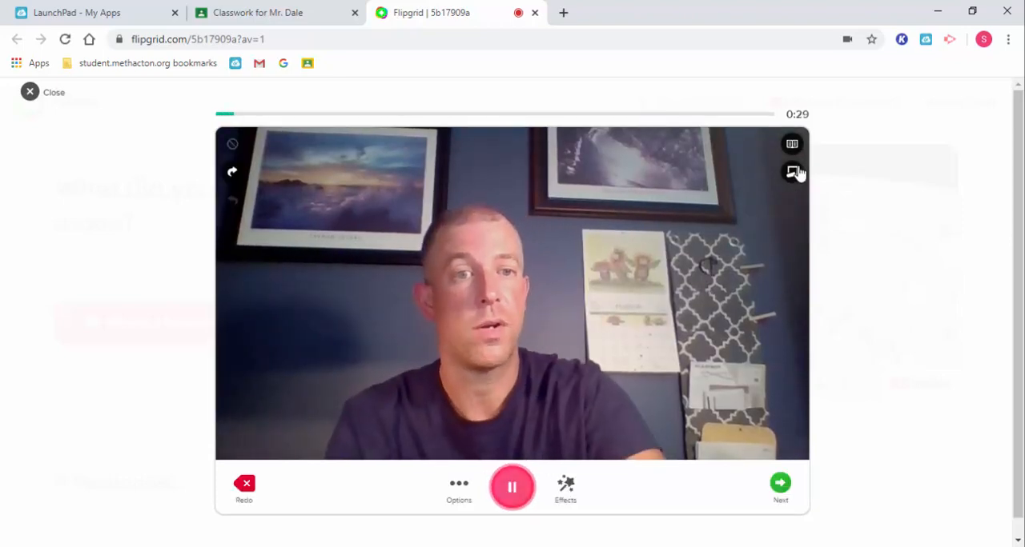
{"action": "left_click", "coordinate": [794, 172]}
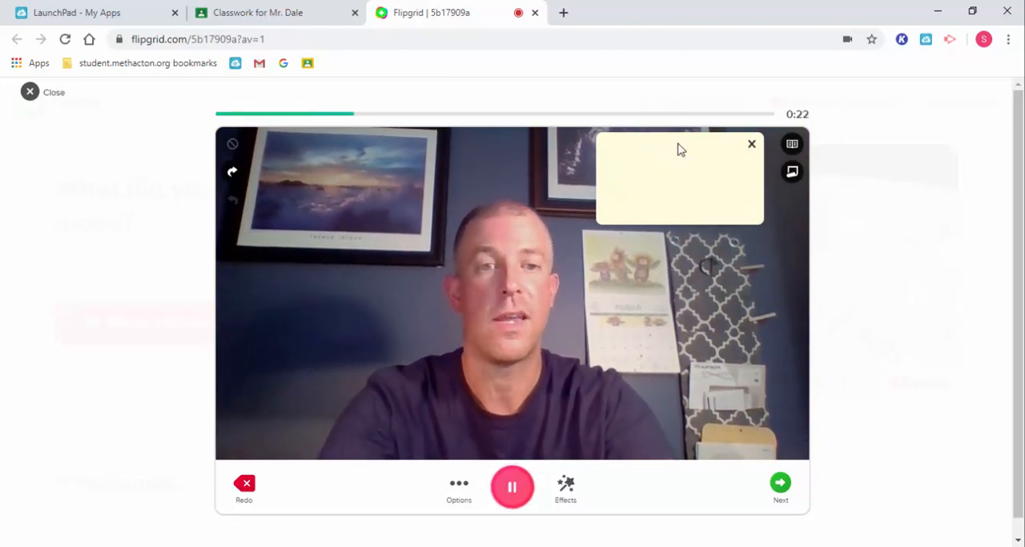
{"action": "left_click_drag", "start_coordinate": [677, 148], "coordinate": [675, 168]}
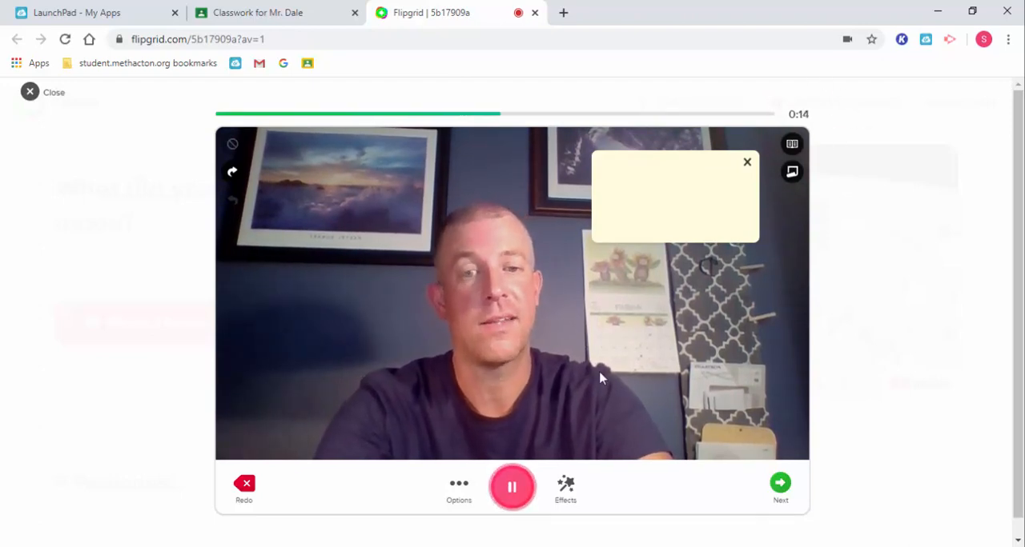
{"action": "left_click", "coordinate": [244, 494]}
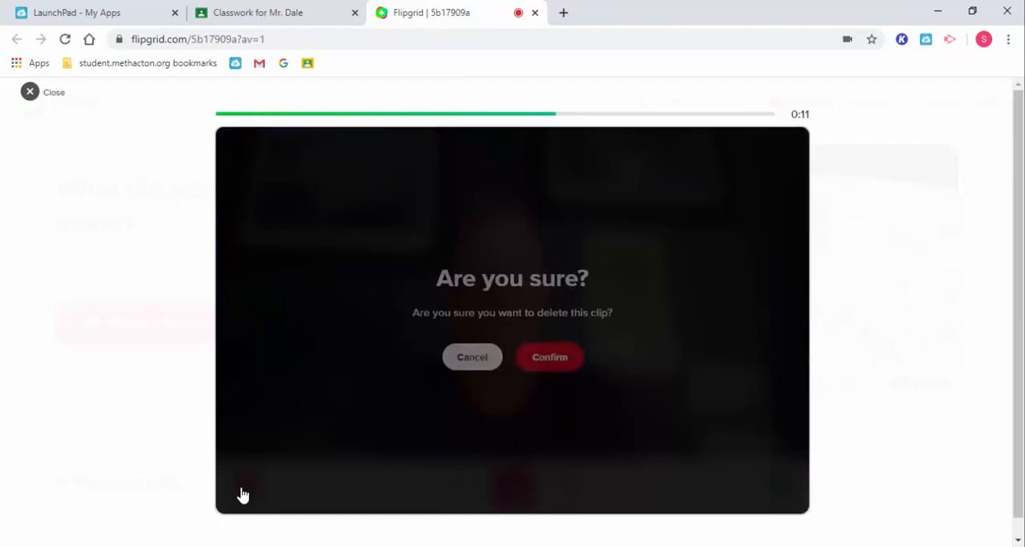
{"action": "left_click", "coordinate": [550, 356]}
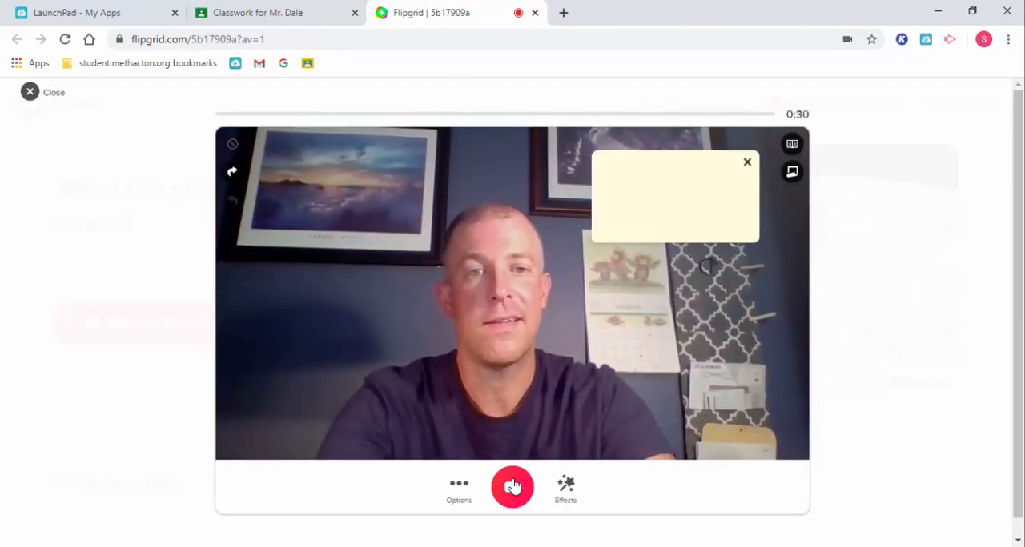
Step: Record a new clip of about 6 seconds, pause the recording and proceed to the review stage
{"action": "left_click", "coordinate": [512, 485]}
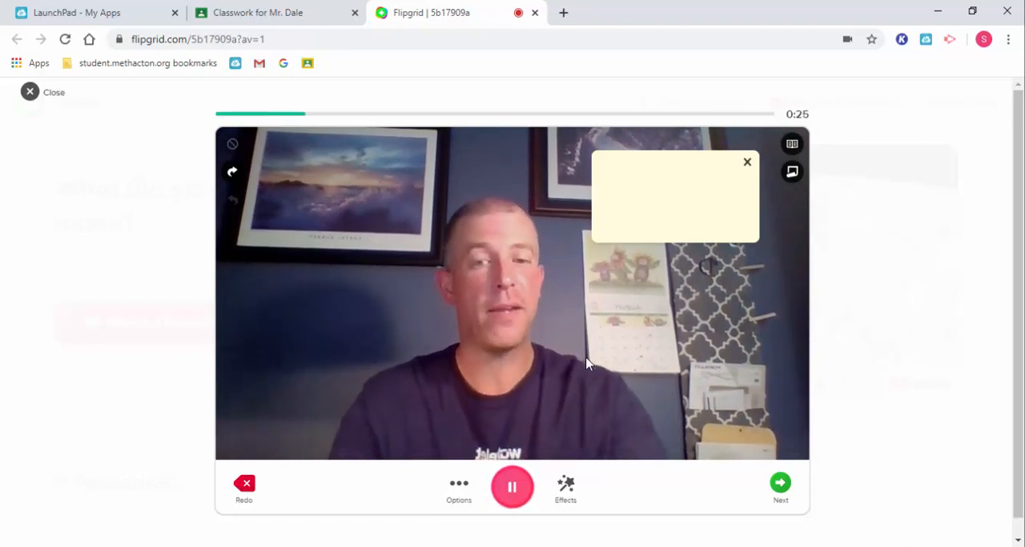
{"action": "left_click", "coordinate": [497, 480]}
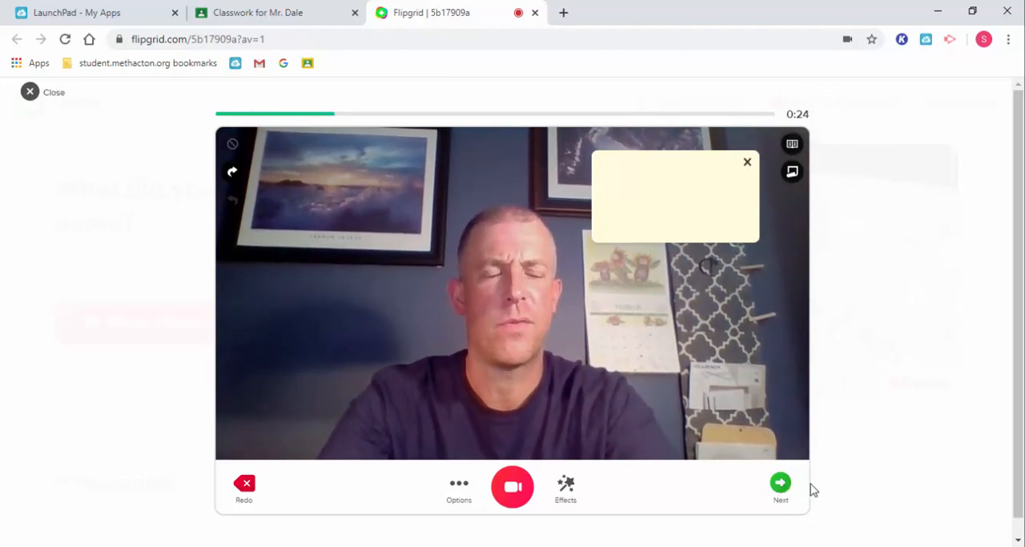
{"action": "left_click", "coordinate": [780, 484]}
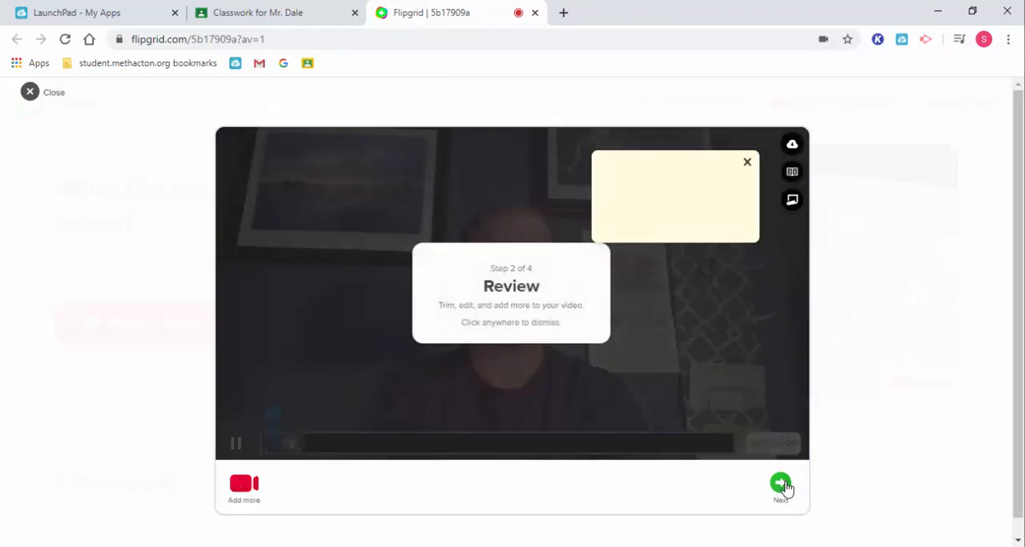
Step: Review the recorded clip in the trim editor, keep its full length, and proceed to the selfie stage
{"action": "left_click", "coordinate": [497, 391]}
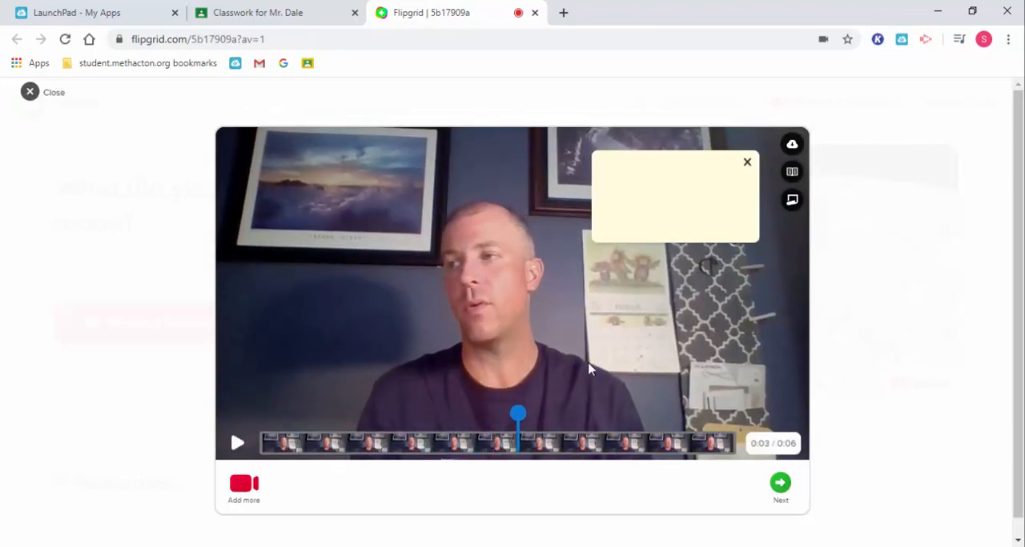
{"action": "left_click", "coordinate": [698, 441]}
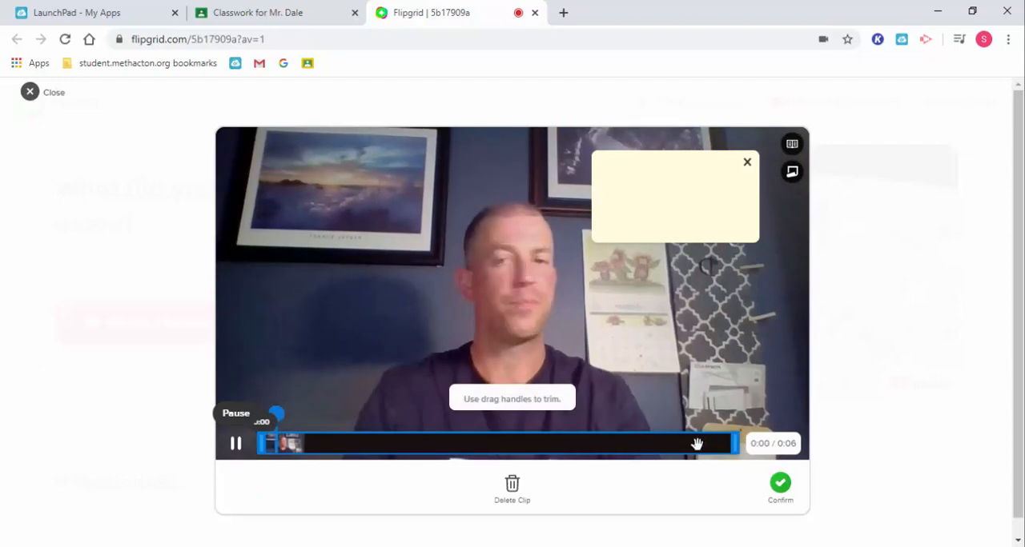
{"action": "left_click", "coordinate": [234, 453]}
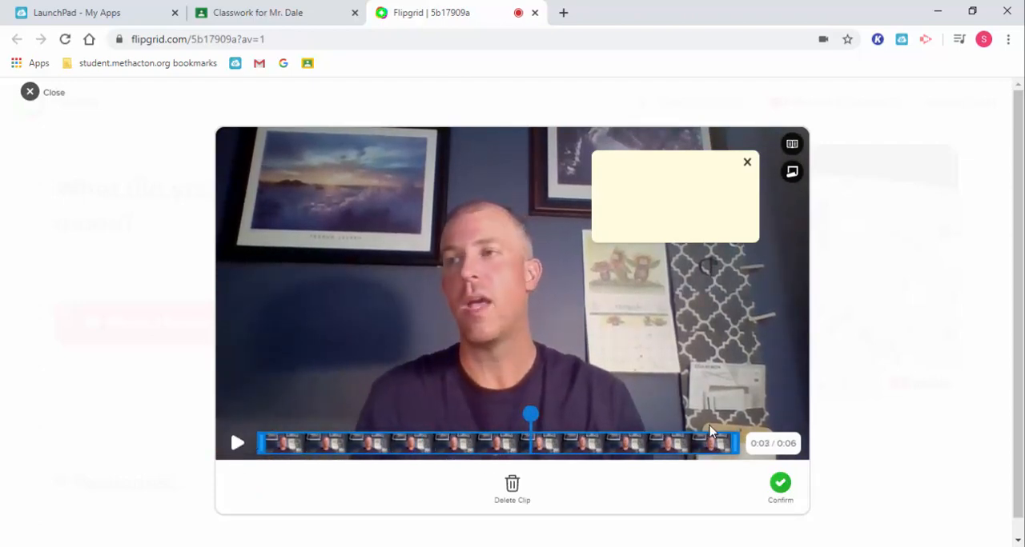
{"action": "left_click_drag", "start_coordinate": [734, 443], "coordinate": [746, 461]}
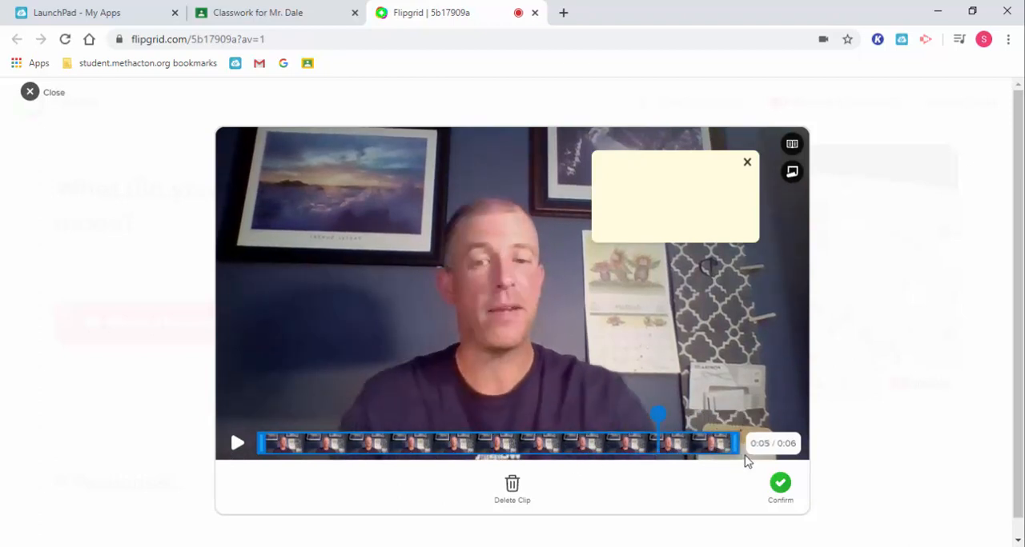
{"action": "left_click", "coordinate": [780, 489]}
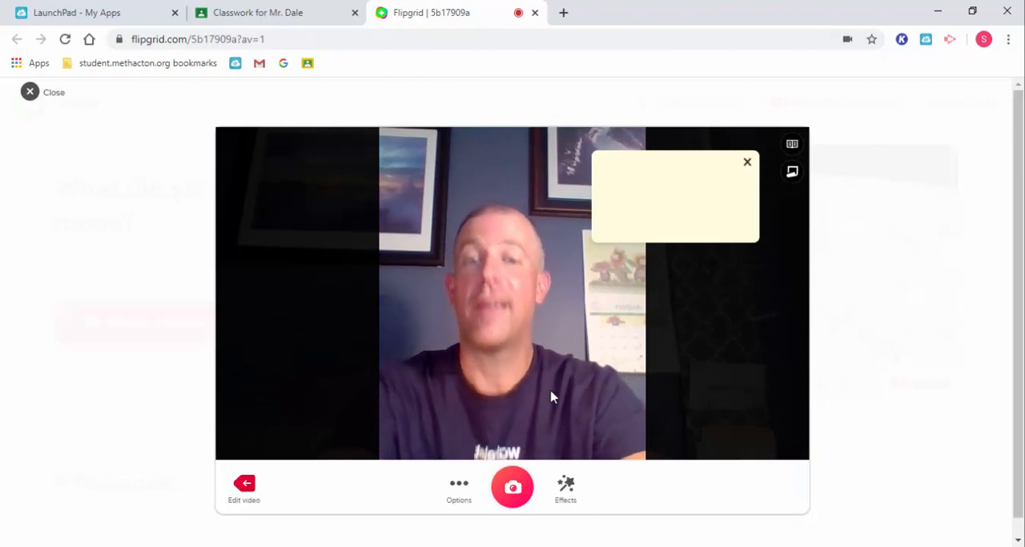
Step: Remove the sticky note, take the cover selfie without effects and proceed to the submission form
{"action": "left_click", "coordinate": [565, 498]}
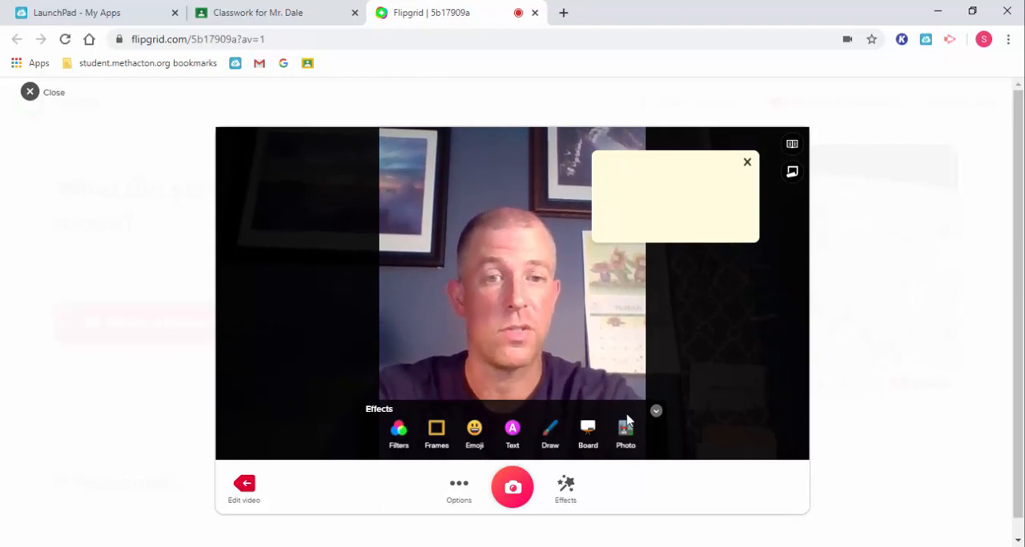
{"action": "left_click", "coordinate": [655, 412]}
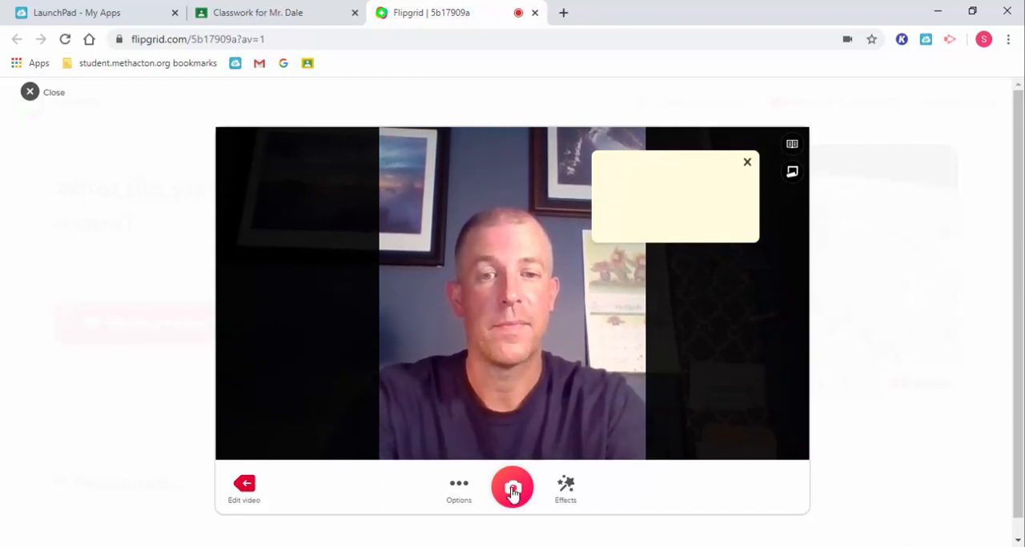
{"action": "left_click", "coordinate": [747, 161]}
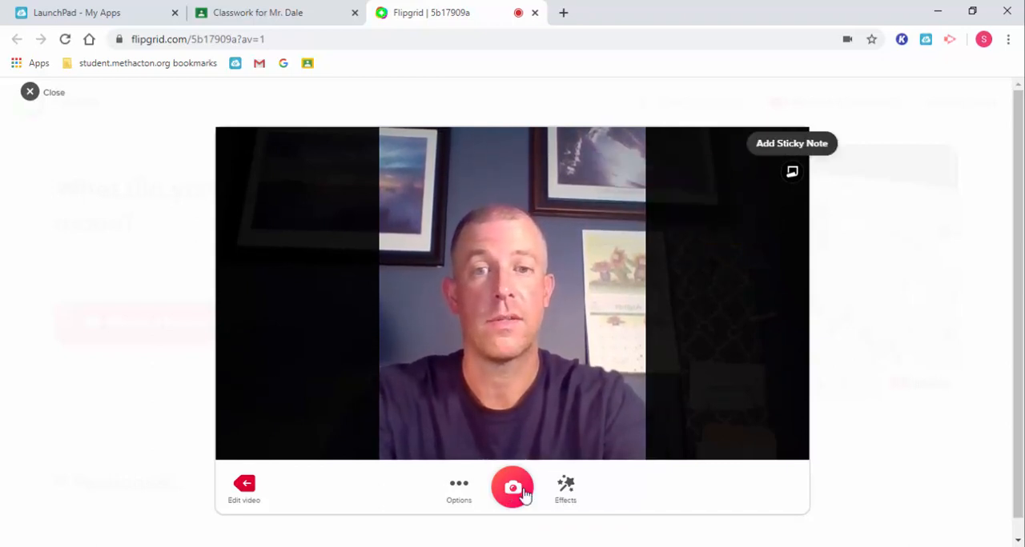
{"action": "left_click", "coordinate": [522, 491]}
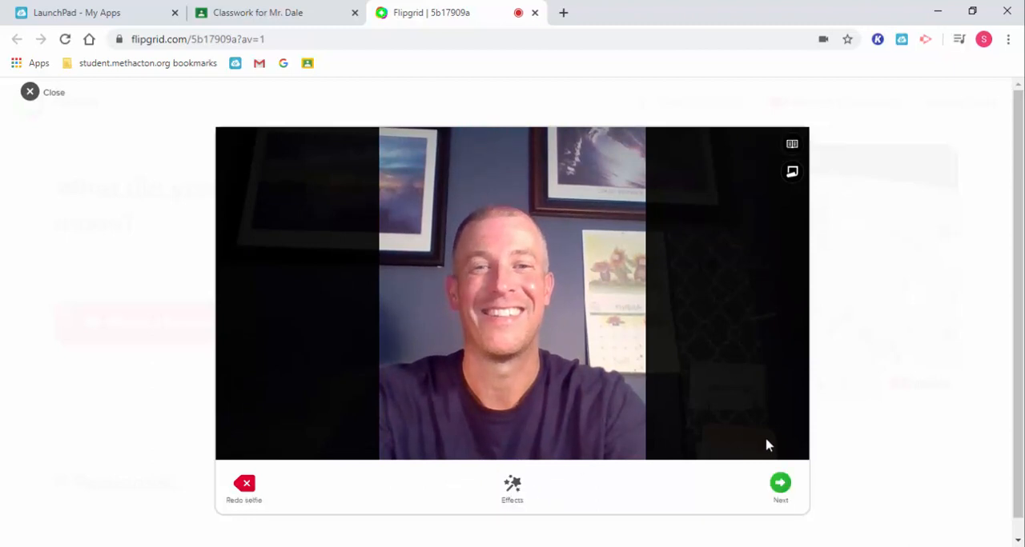
{"action": "left_click", "coordinate": [780, 484]}
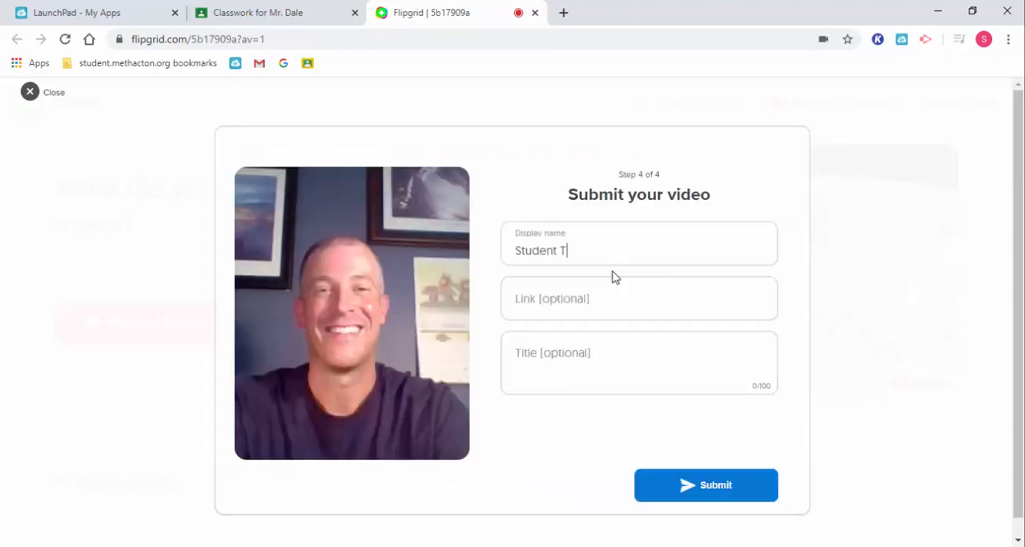
Step: Replace the display name with the student's first name and submit the video, leaving the link and title empty
{"action": "left_click_drag", "start_coordinate": [604, 260], "coordinate": [432, 248]}
{"action": "type", "text": "Brad"}
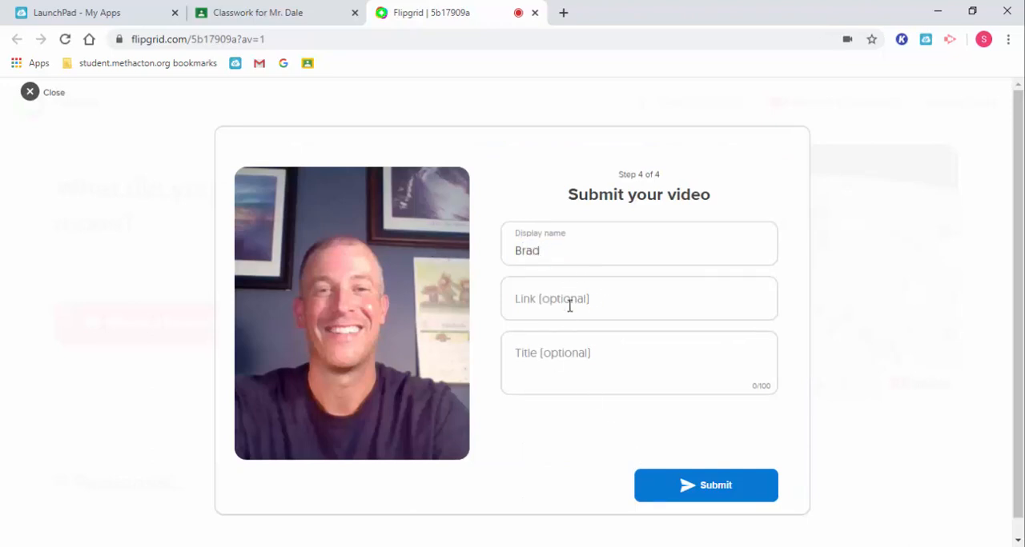
{"action": "left_click", "coordinate": [692, 489]}
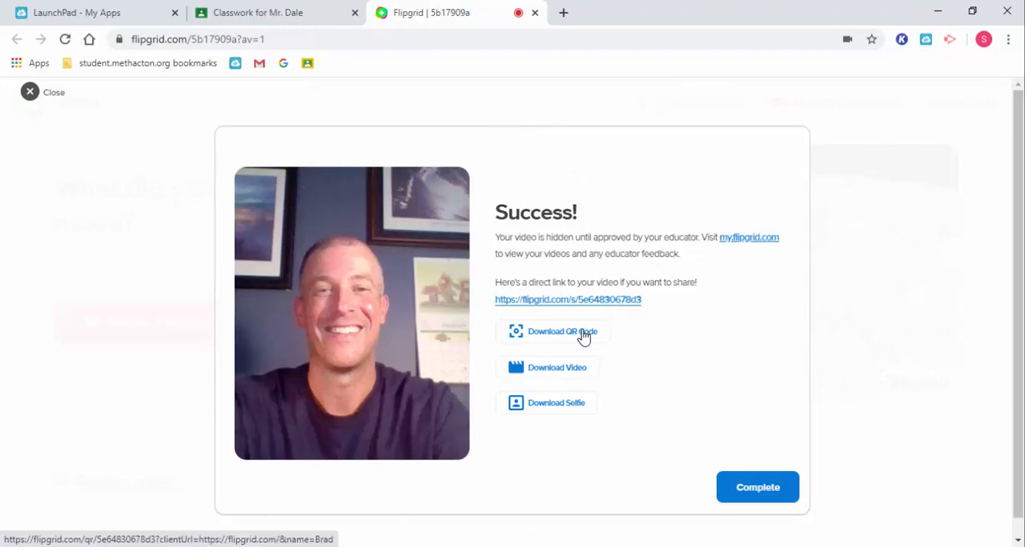
Step: Open the download page for the submitted video's QR code
{"action": "left_click", "coordinate": [583, 337]}
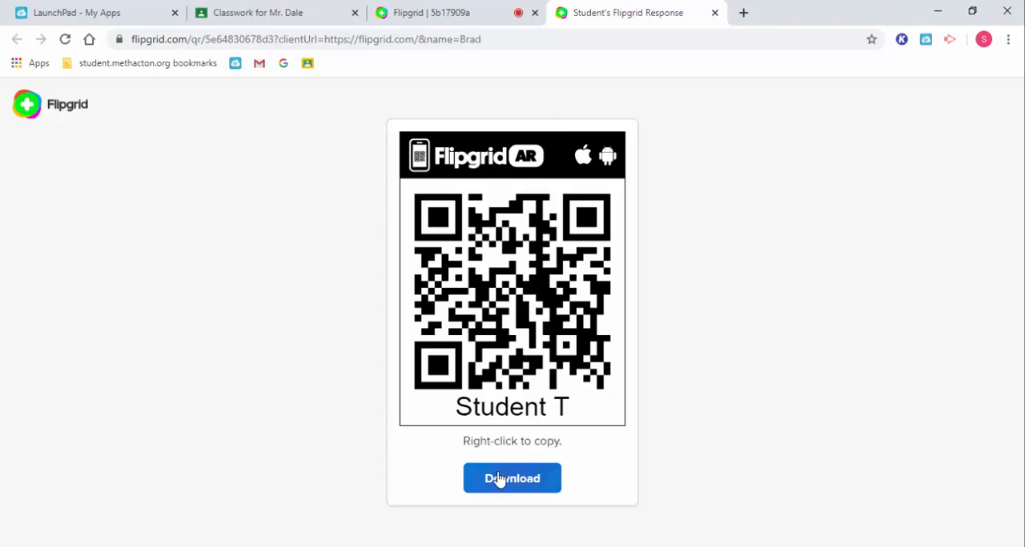
Step: Return to the submission success page, complete the submission and view the response area of the student's topic page
{"action": "left_click", "coordinate": [446, 6]}
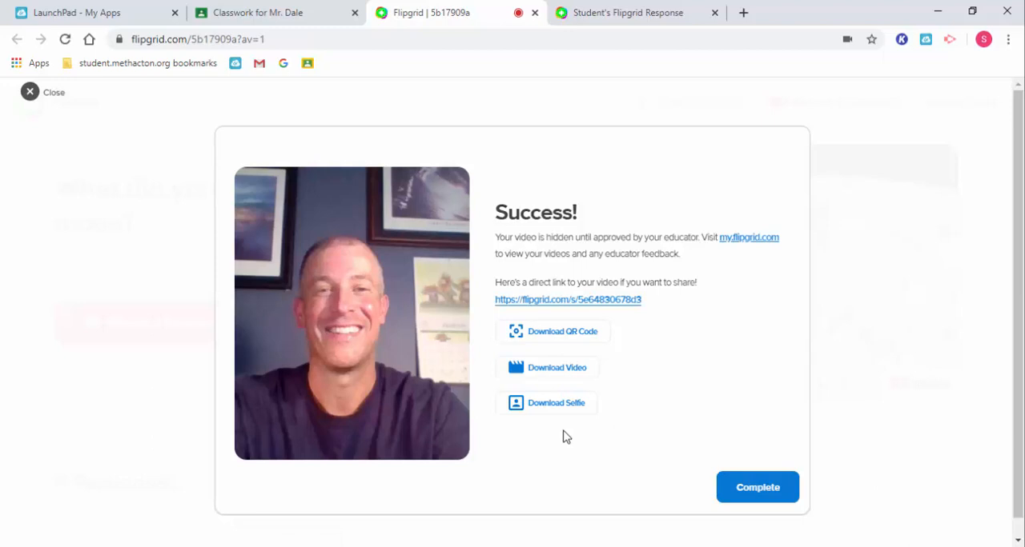
{"action": "left_click", "coordinate": [768, 488]}
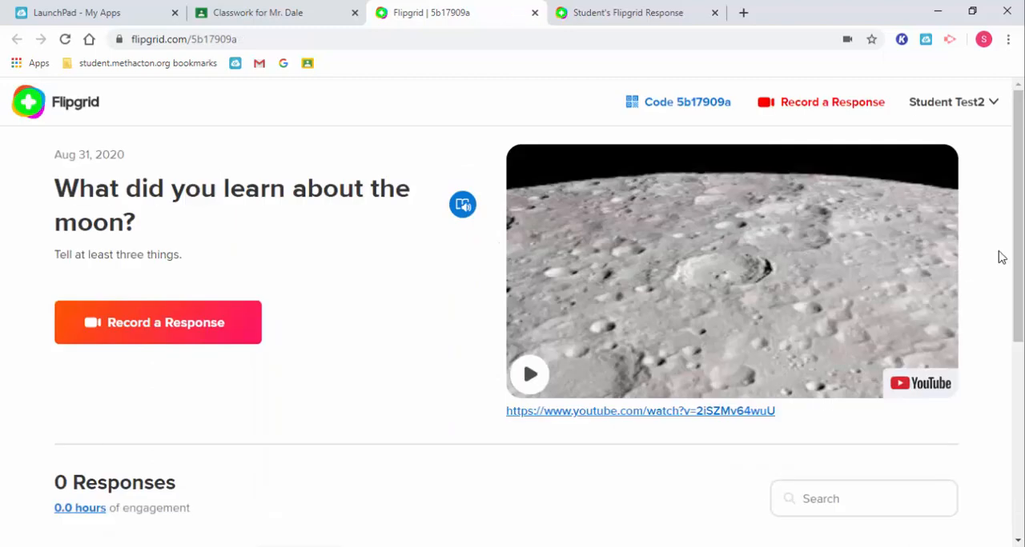
{"action": "left_click_drag", "start_coordinate": [1018, 253], "coordinate": [1019, 408]}
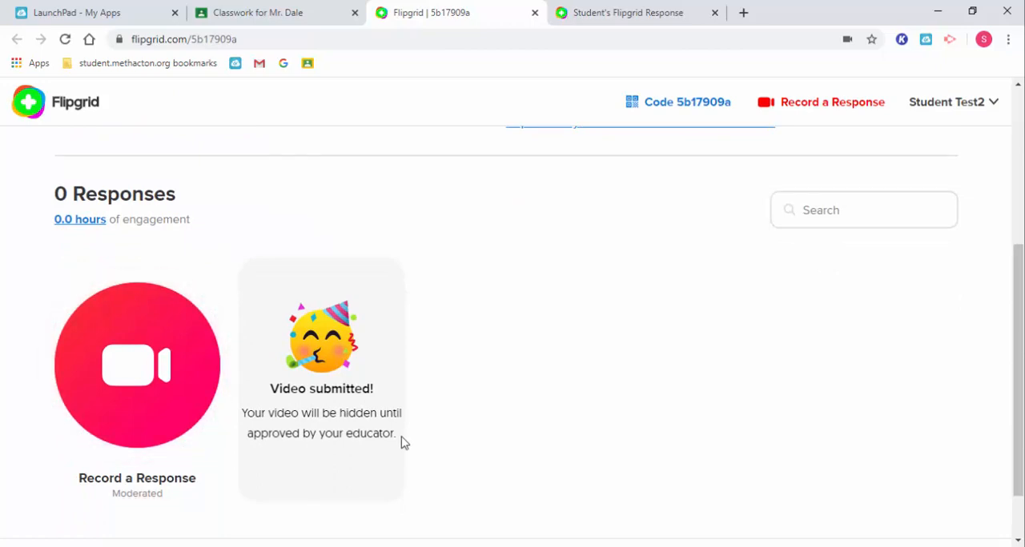
Step: Switch to the teacher's Flipgrid topic page and close the topic sharing dialog
{"action": "left_click", "coordinate": [428, 546]}
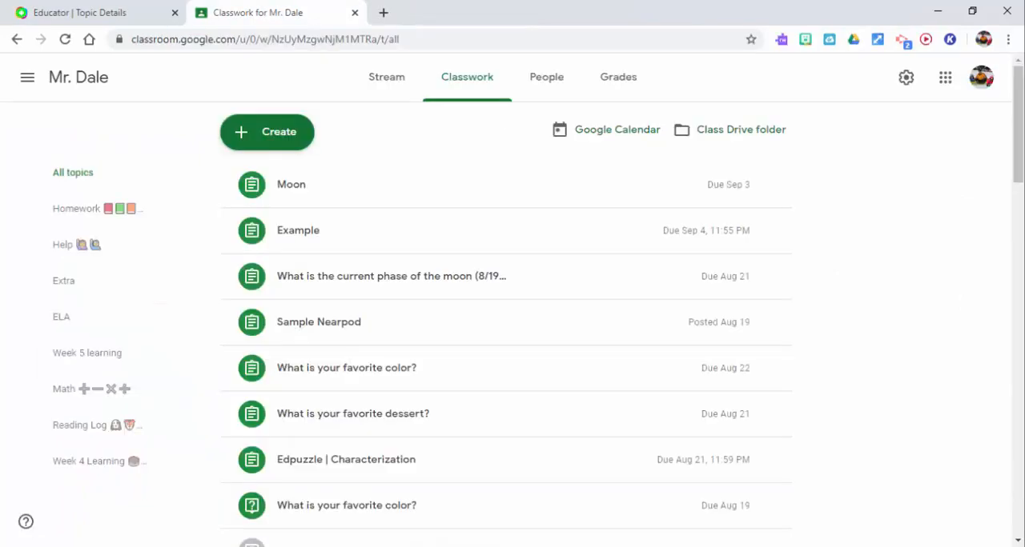
{"action": "left_click", "coordinate": [88, 12]}
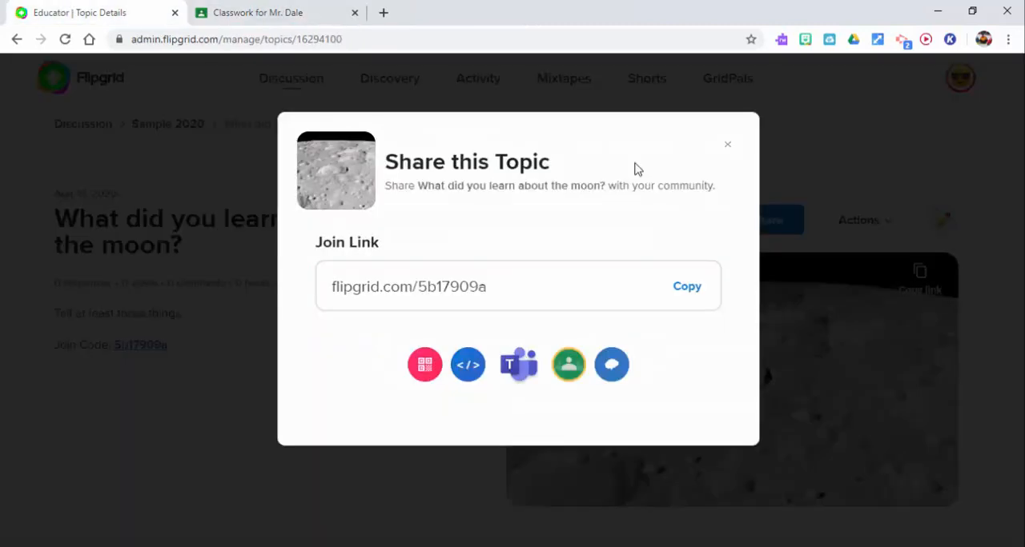
{"action": "left_click", "coordinate": [727, 144]}
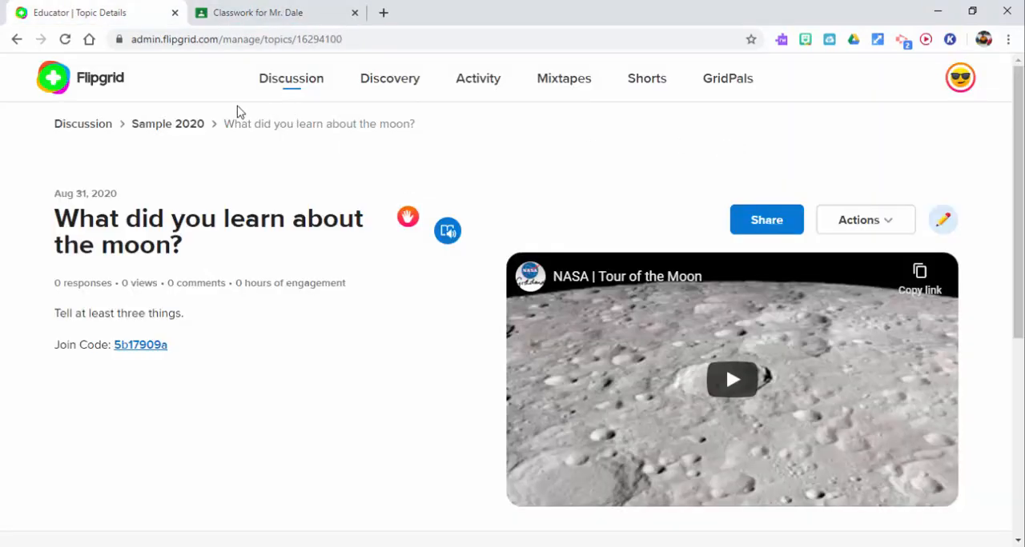
Step: Reload the teacher's topic page and set the submitted student response to Active
{"action": "left_click", "coordinate": [64, 40]}
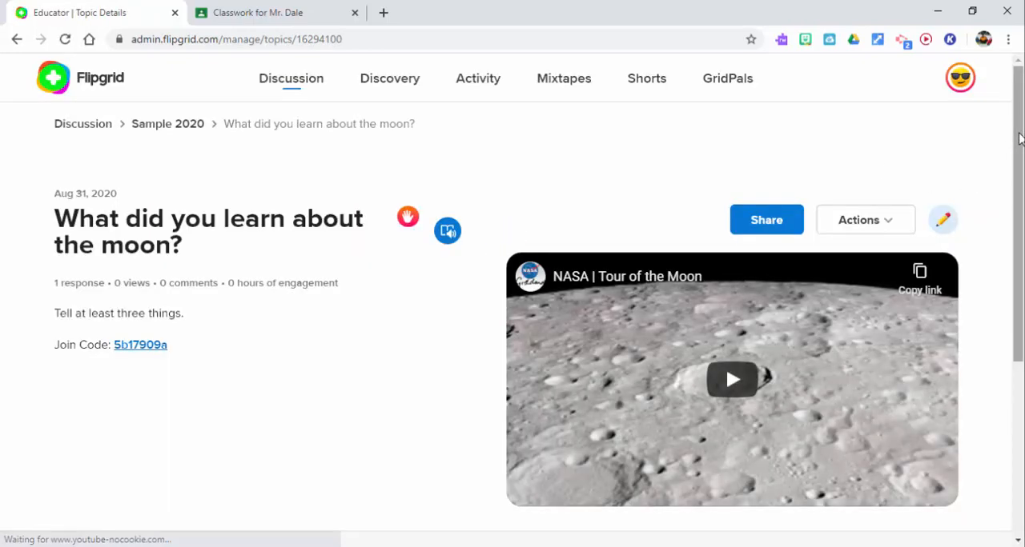
{"action": "left_click_drag", "start_coordinate": [1020, 137], "coordinate": [1022, 328]}
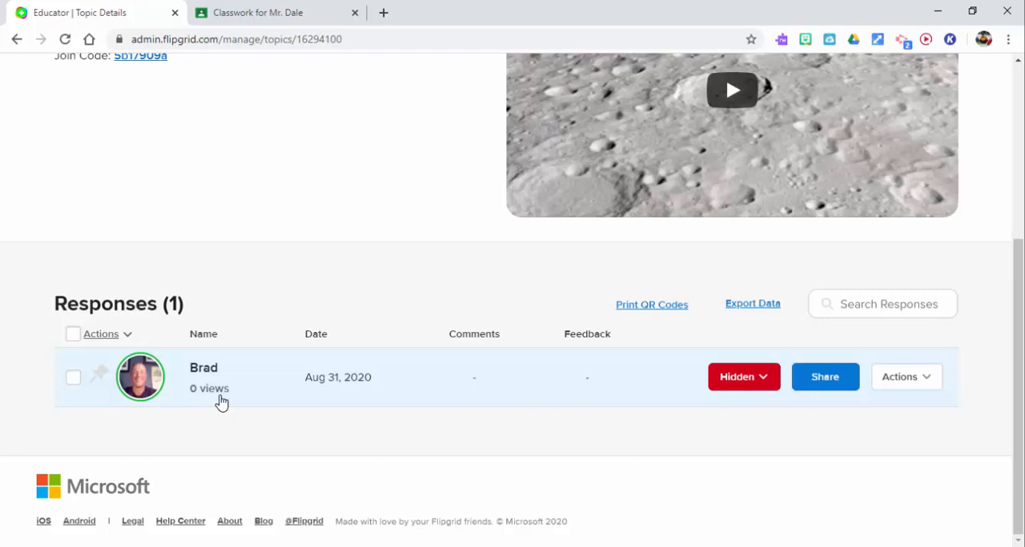
{"action": "left_click", "coordinate": [761, 391]}
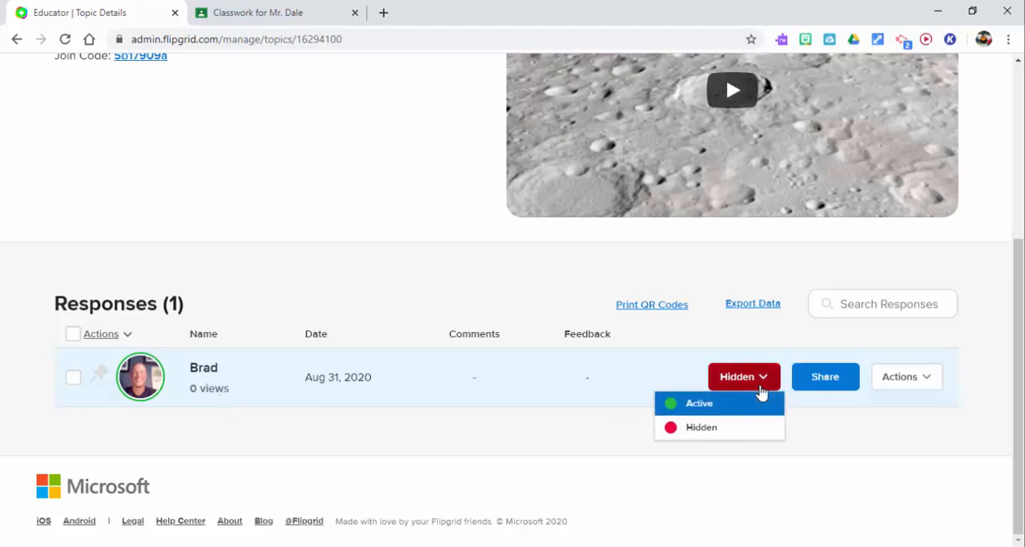
{"action": "left_click", "coordinate": [735, 407]}
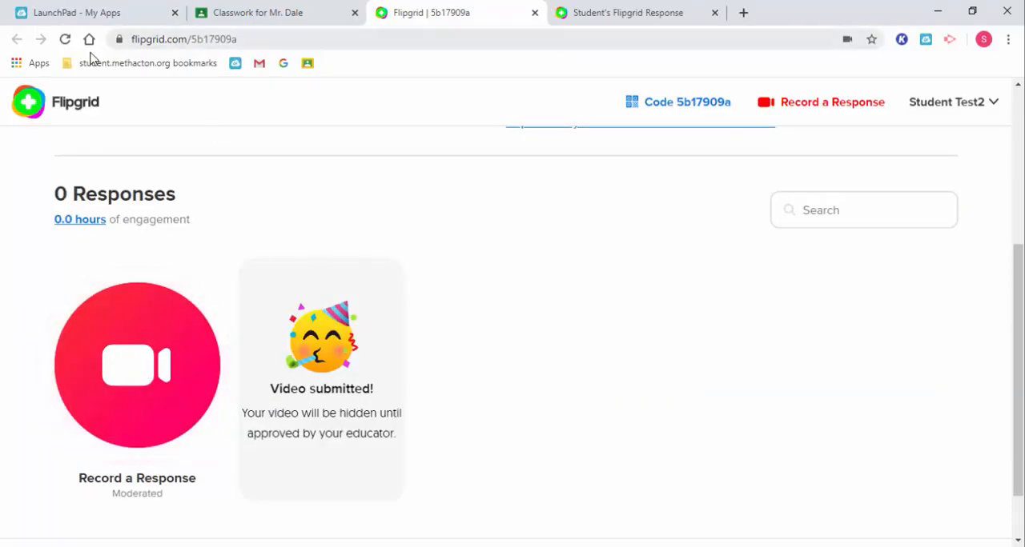
Step: Reload the student's topic page and open the approved video response
{"action": "left_click", "coordinate": [65, 38]}
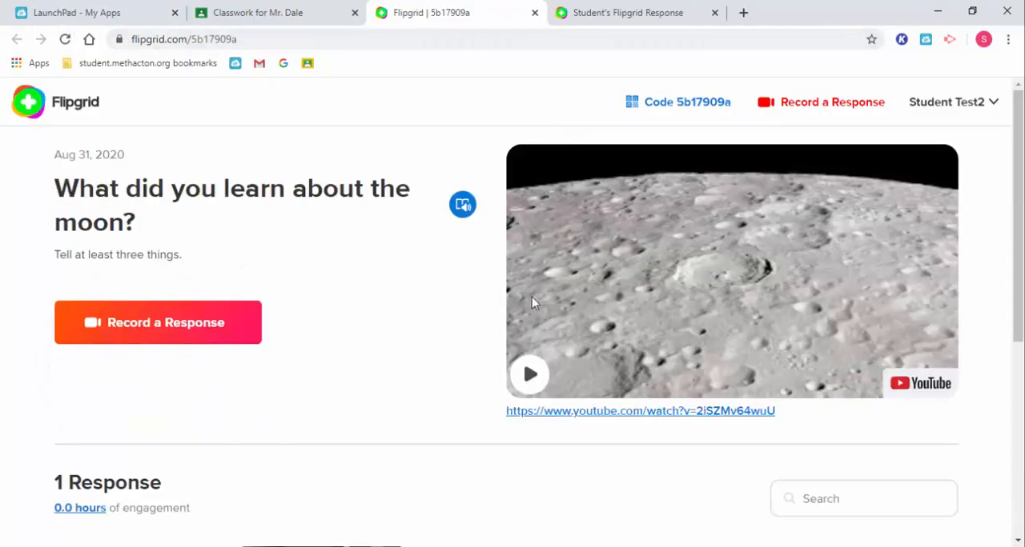
{"action": "scroll", "coordinate": [1020, 154], "scroll_direction": "down", "scroll_amount": 3}
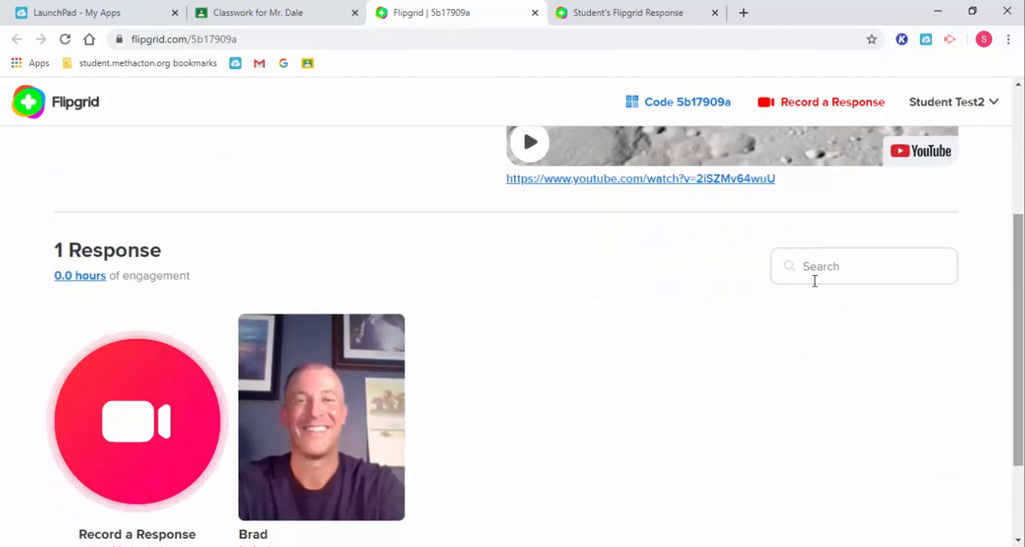
{"action": "left_click", "coordinate": [307, 370]}
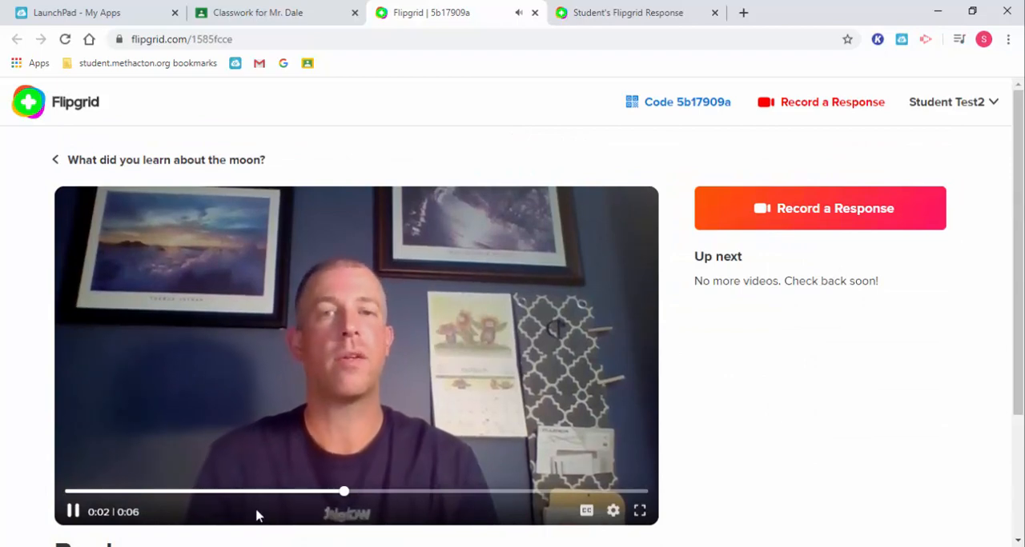
Step: Pause the video response near its start and toggle its closed captions
{"action": "left_click", "coordinate": [77, 514]}
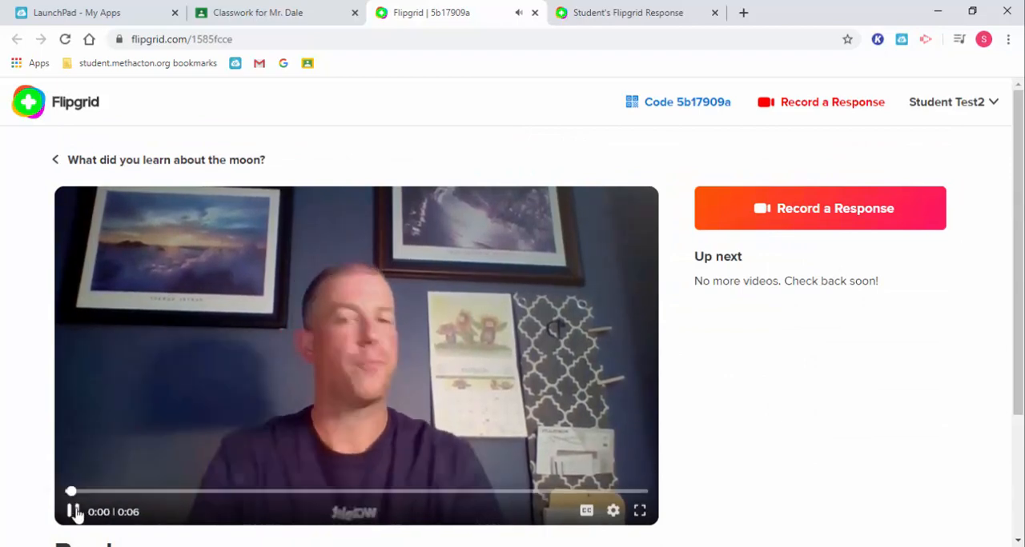
{"action": "left_click", "coordinate": [77, 514]}
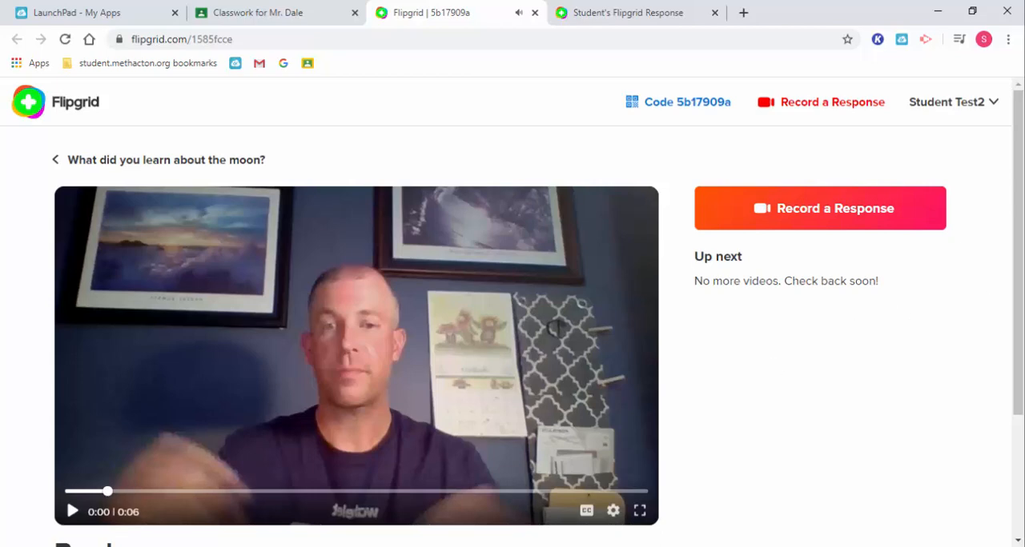
{"action": "scroll", "coordinate": [308, 337], "scroll_direction": "down", "scroll_amount": 3}
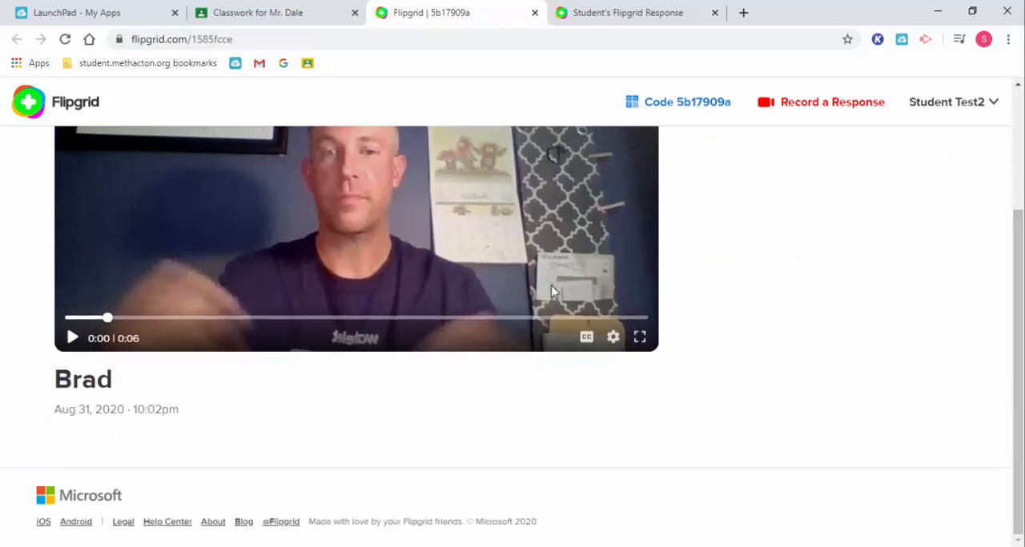
{"action": "left_click", "coordinate": [587, 337]}
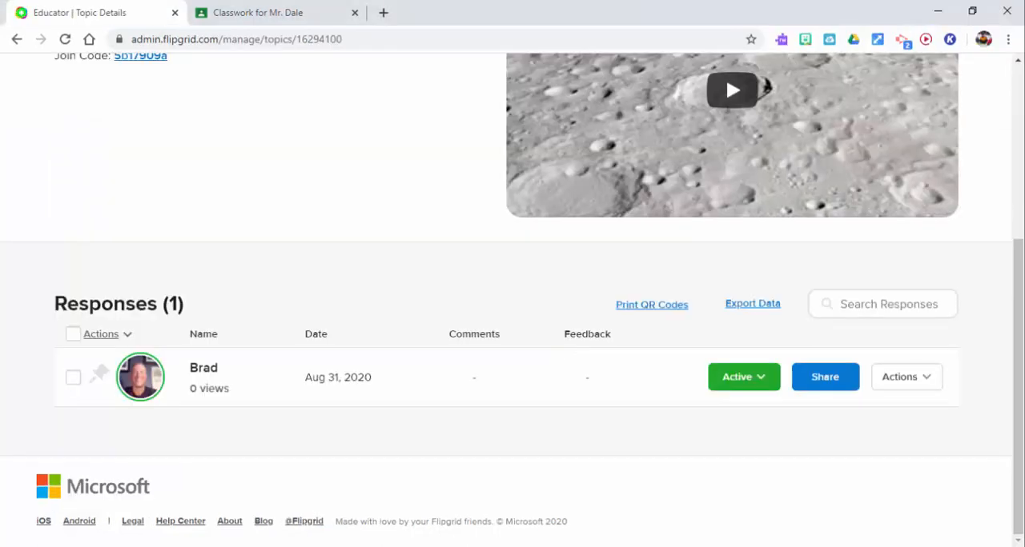
Step: Reload the teacher's topic page and open the printout of the response QR codes
{"action": "left_click", "coordinate": [65, 38]}
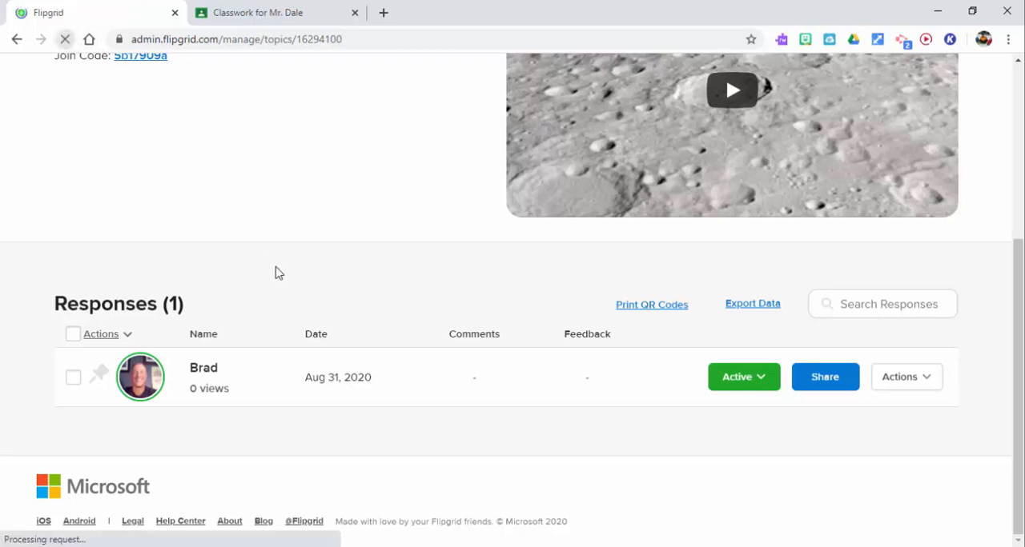
{"action": "left_click_drag", "start_coordinate": [1018, 88], "coordinate": [1022, 262]}
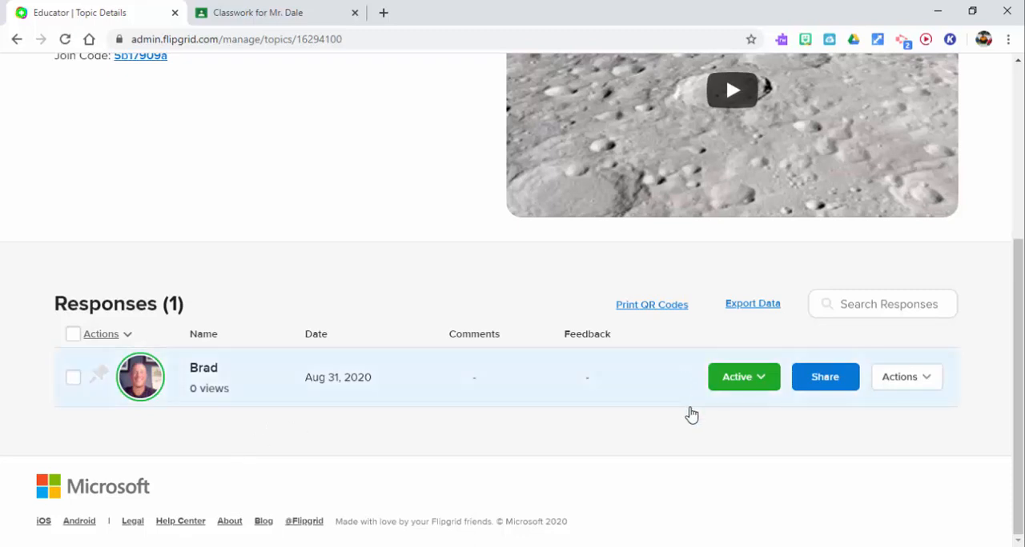
{"action": "left_click", "coordinate": [661, 311]}
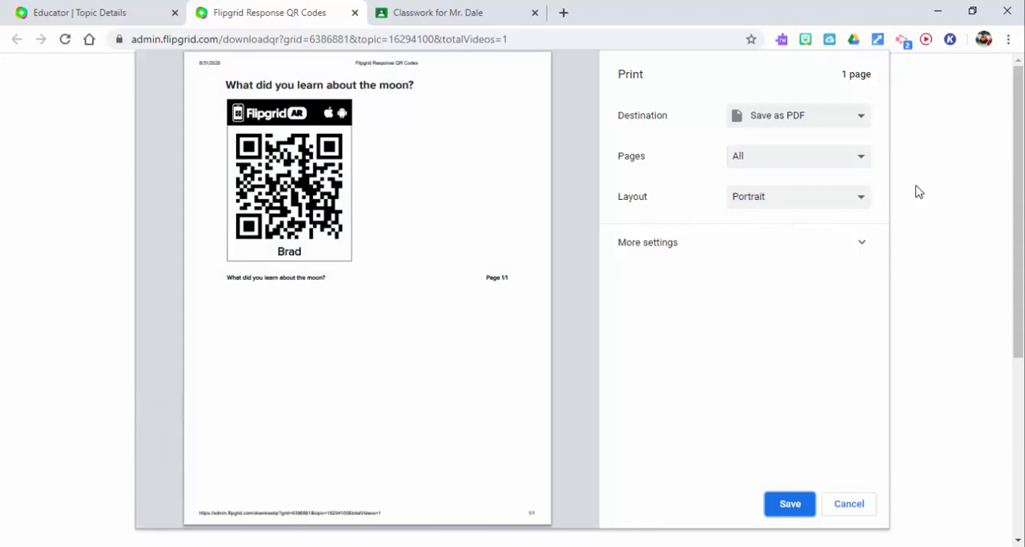
Step: Try a custom page range of 1 and 16 pages per sheet for the QR code printout, and cancel printing
{"action": "left_click", "coordinate": [860, 157]}
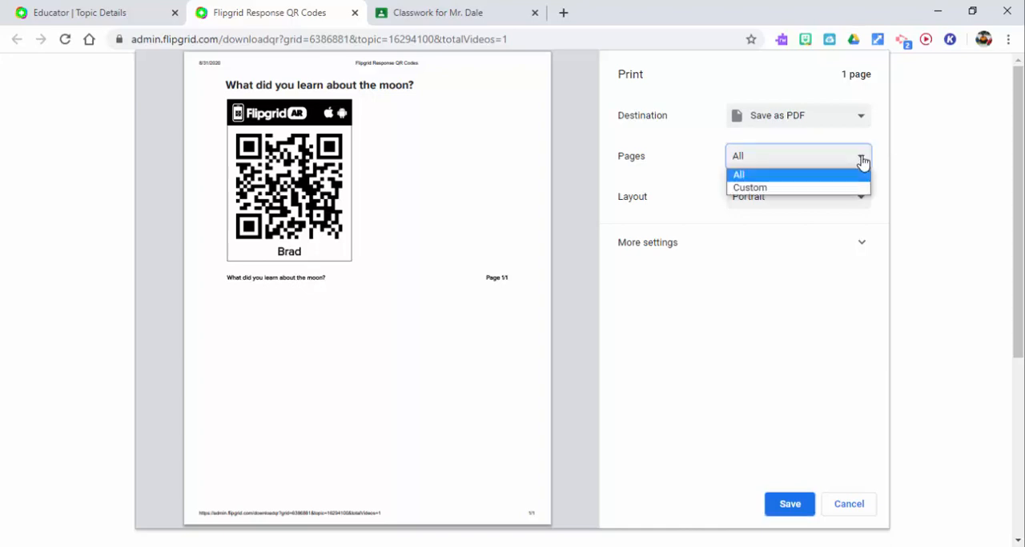
{"action": "left_click", "coordinate": [853, 188]}
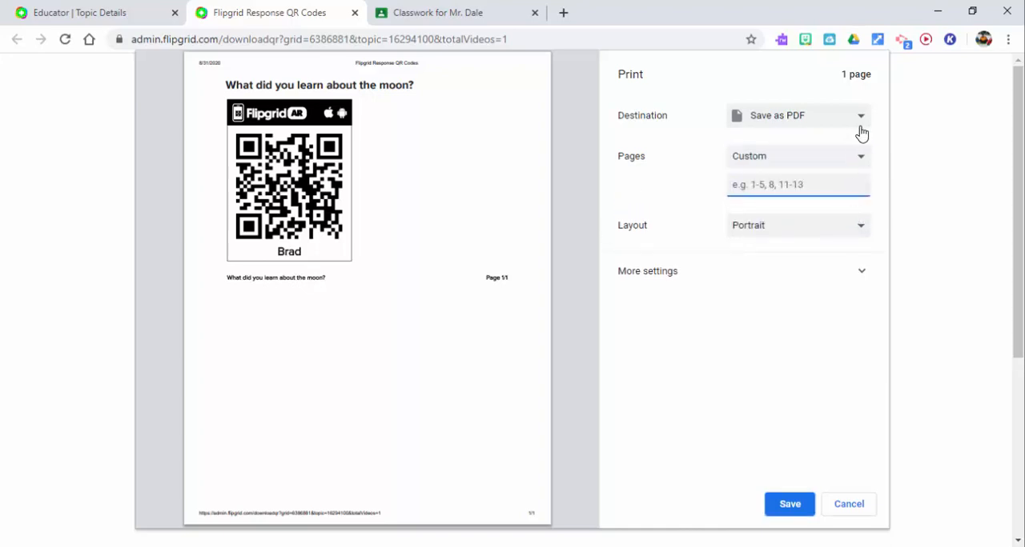
{"action": "left_click", "coordinate": [860, 271]}
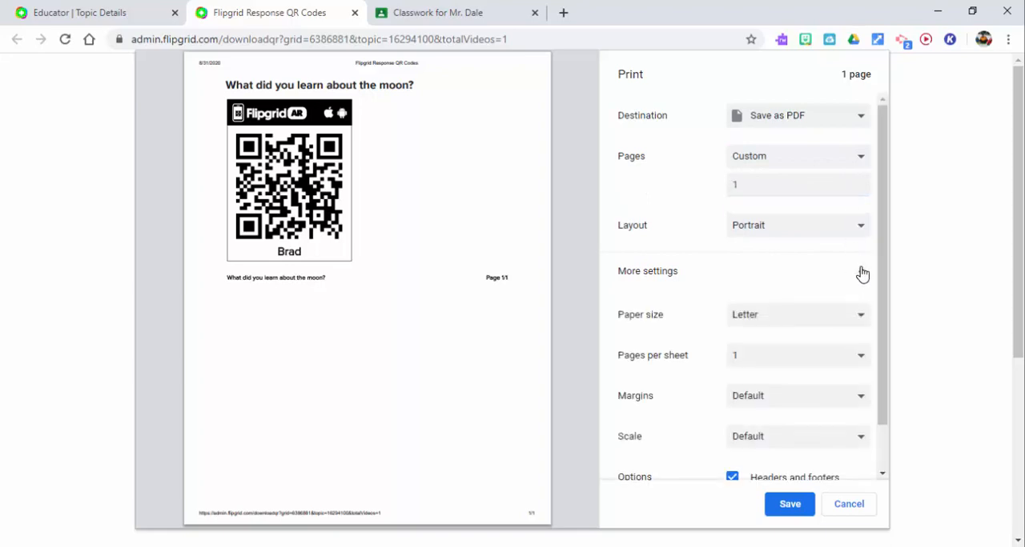
{"action": "left_click", "coordinate": [857, 367]}
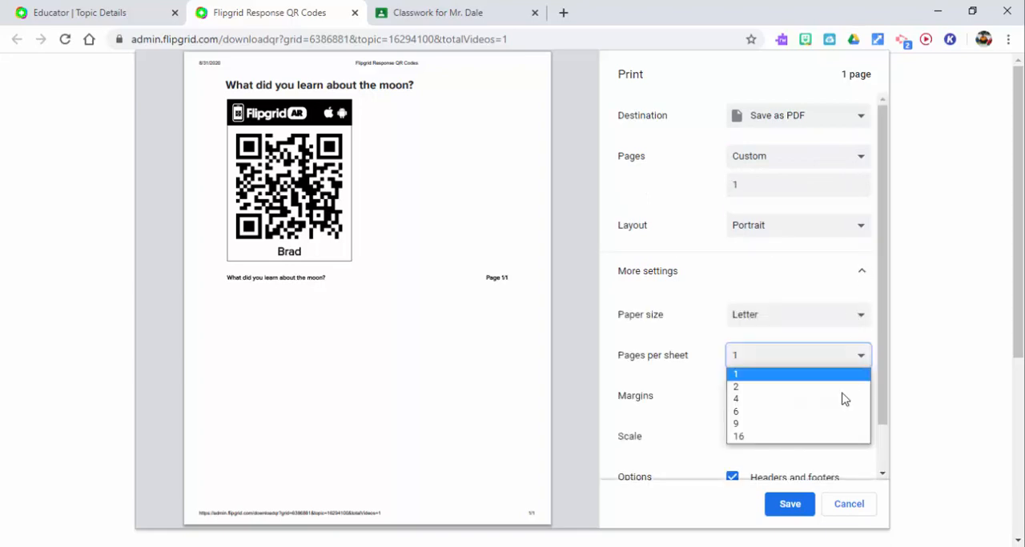
{"action": "left_click", "coordinate": [832, 436]}
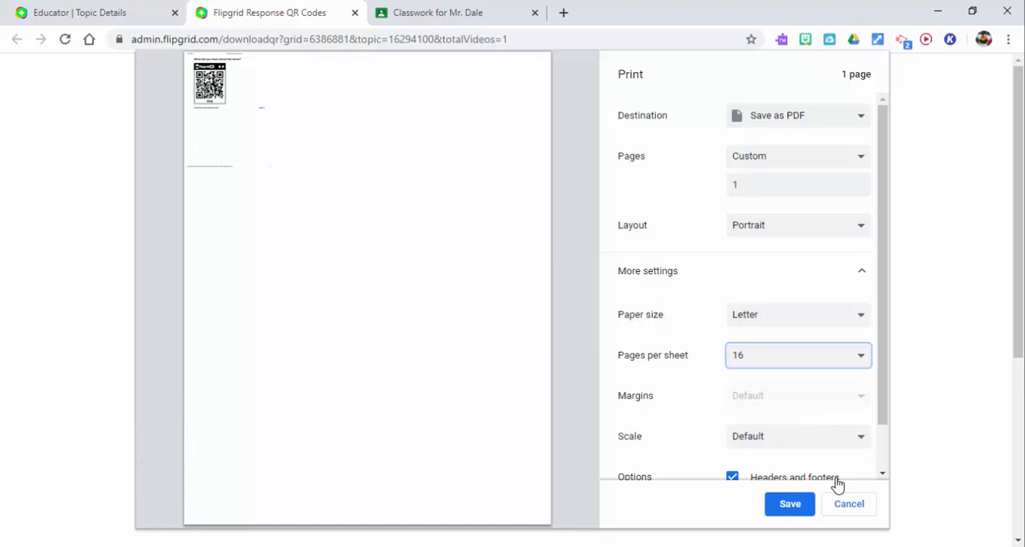
{"action": "left_click", "coordinate": [870, 515]}
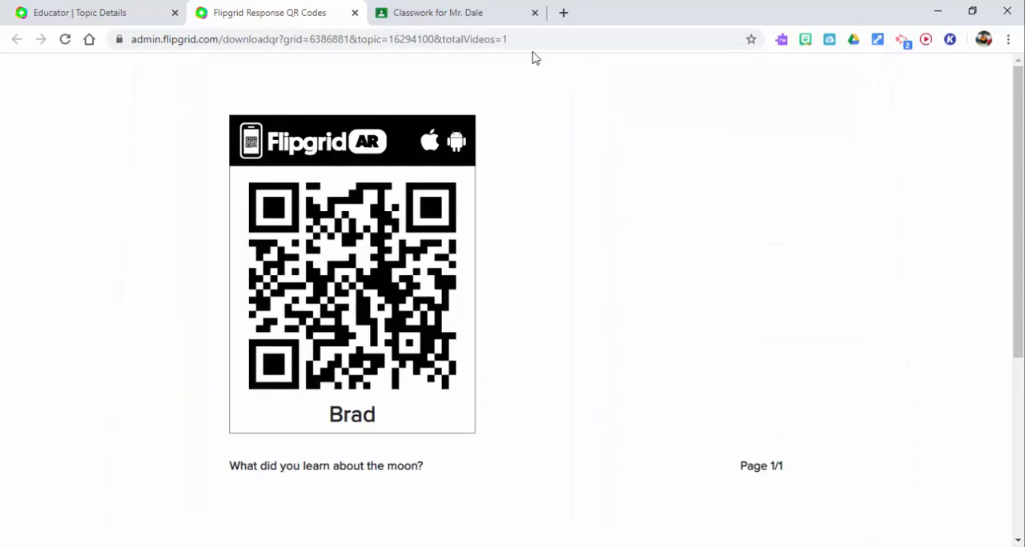
Step: Return to the teacher's topic page, copy the private share link for the student's video and close the sharing dialog
{"action": "left_click", "coordinate": [55, 12]}
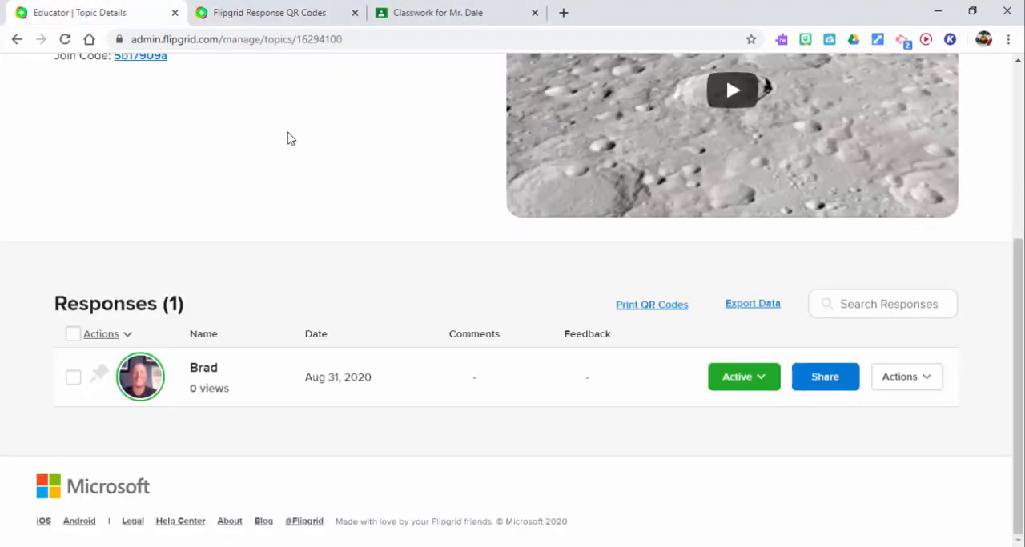
{"action": "left_click", "coordinate": [824, 378]}
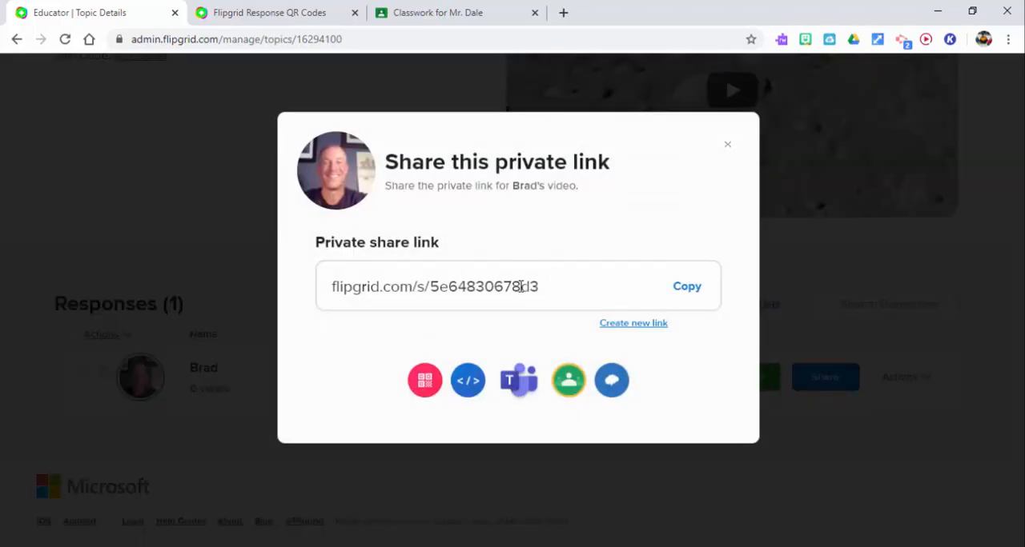
{"action": "double_click", "coordinate": [559, 293]}
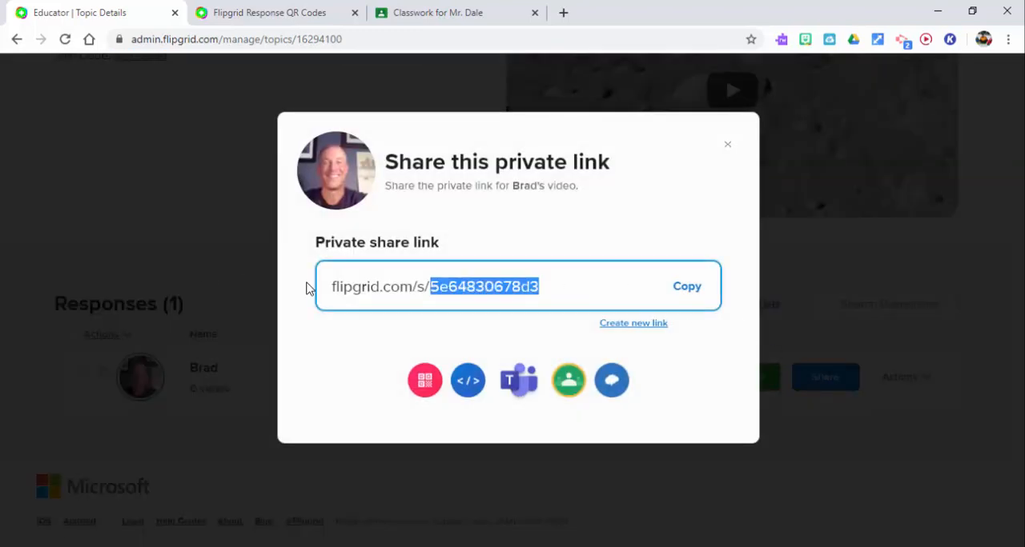
{"action": "left_click", "coordinate": [681, 293]}
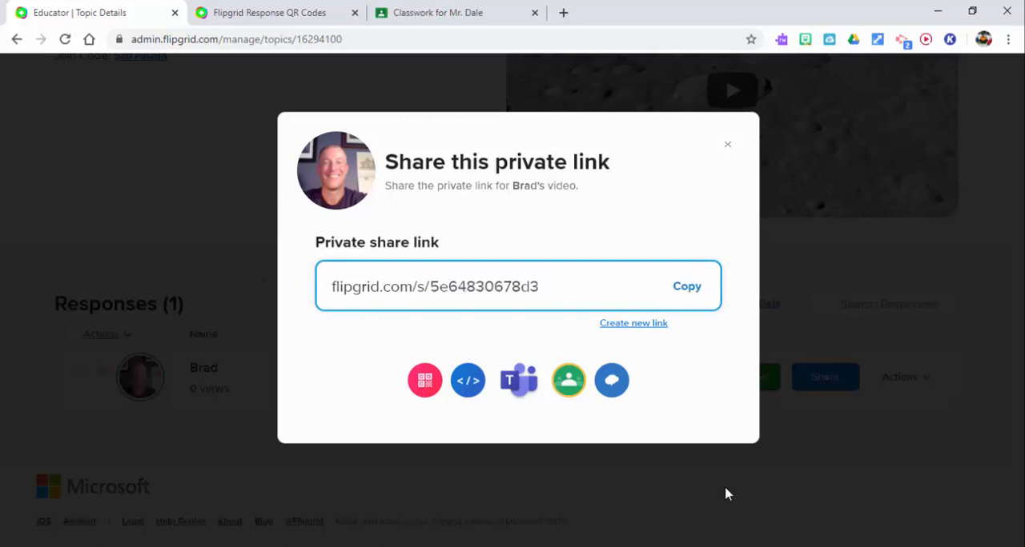
{"action": "left_click", "coordinate": [727, 145]}
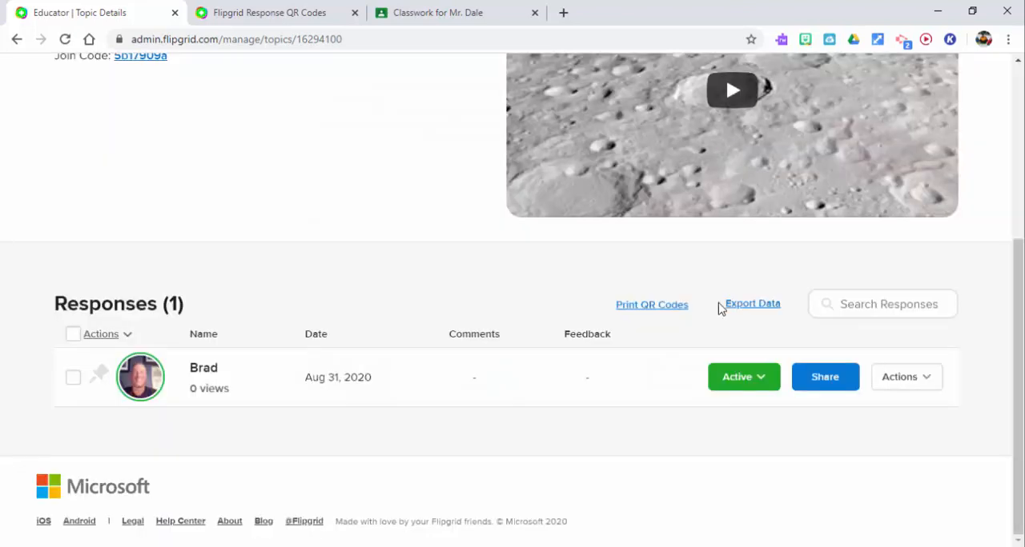
Step: Set the student's response to Hidden and copy the hidden video's private share link
{"action": "left_click", "coordinate": [752, 377]}
{"action": "left_click", "coordinate": [741, 426]}
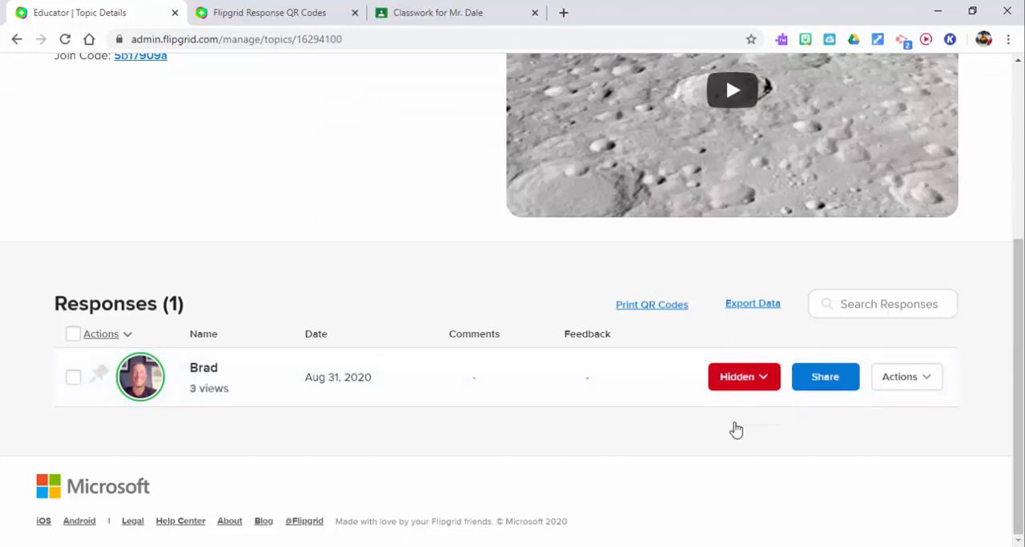
{"action": "left_click", "coordinate": [836, 379]}
{"action": "left_click", "coordinate": [689, 293]}
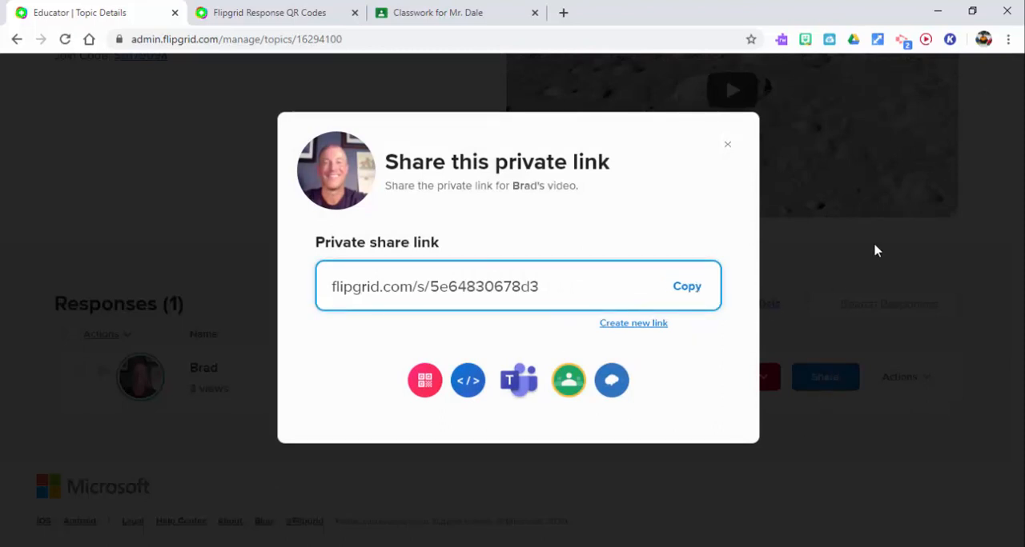
Step: Load the copied private share link in a new incognito window and briefly play the hidden response
{"action": "left_click", "coordinate": [1006, 39]}
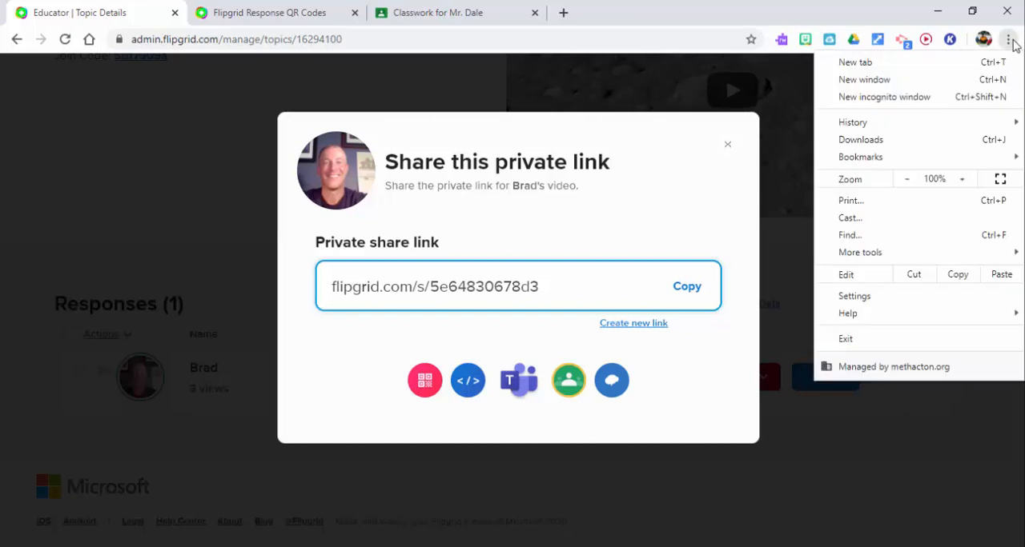
{"action": "left_click", "coordinate": [960, 104]}
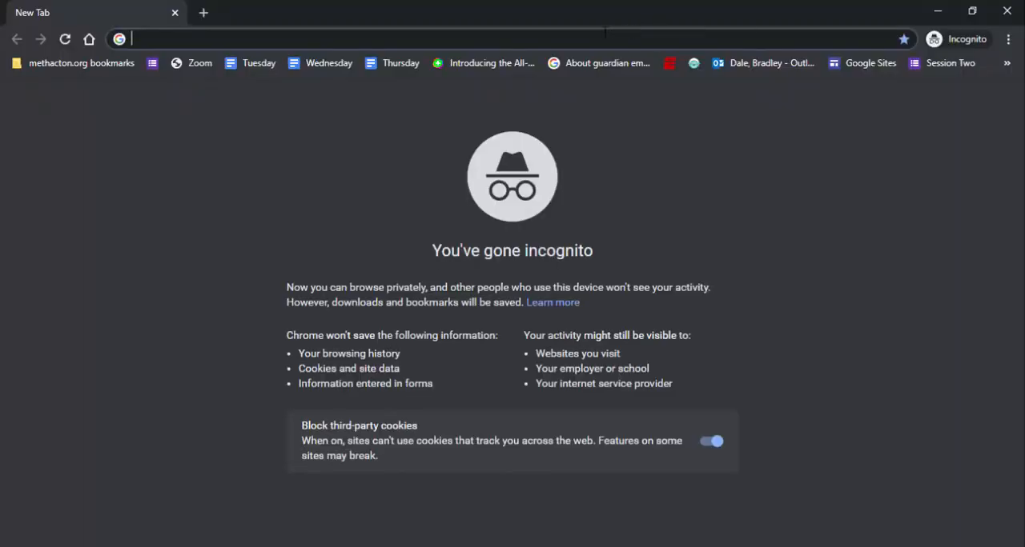
{"action": "key", "text": "ctrl+v"}
{"action": "key", "text": "Return"}
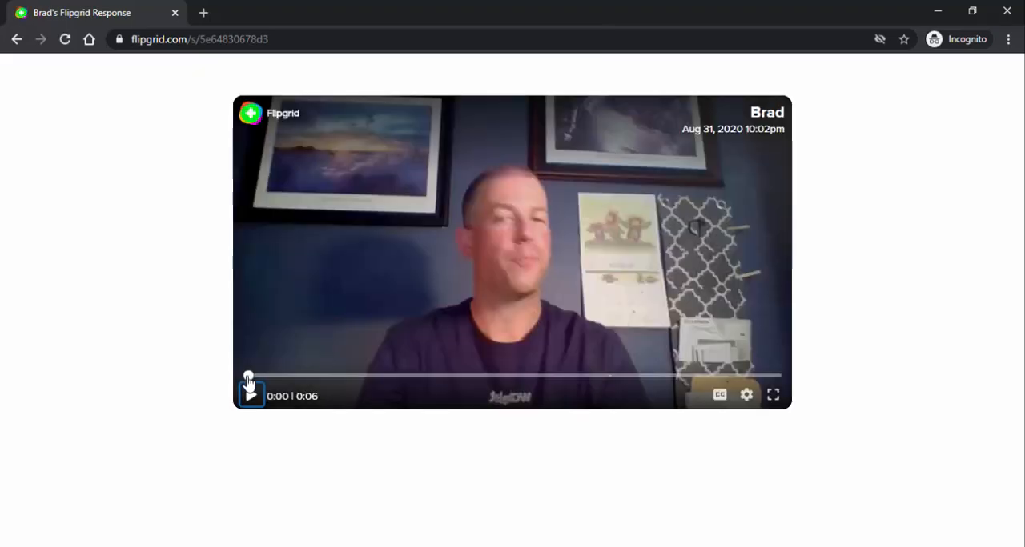
{"action": "left_click", "coordinate": [249, 394]}
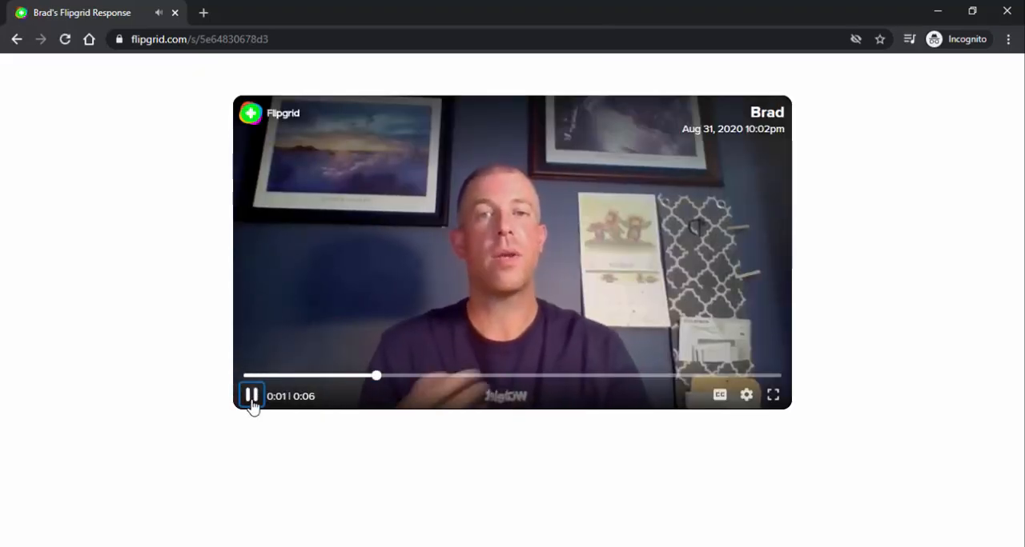
{"action": "left_click", "coordinate": [250, 398]}
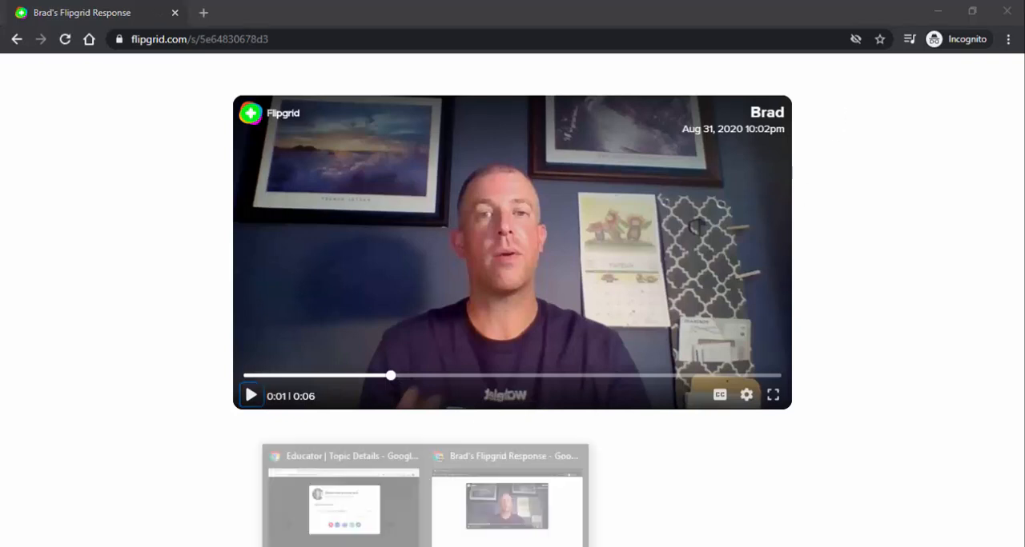
Step: Switch back to the teacher's topic page and close the private link dialog
{"action": "left_click", "coordinate": [381, 521]}
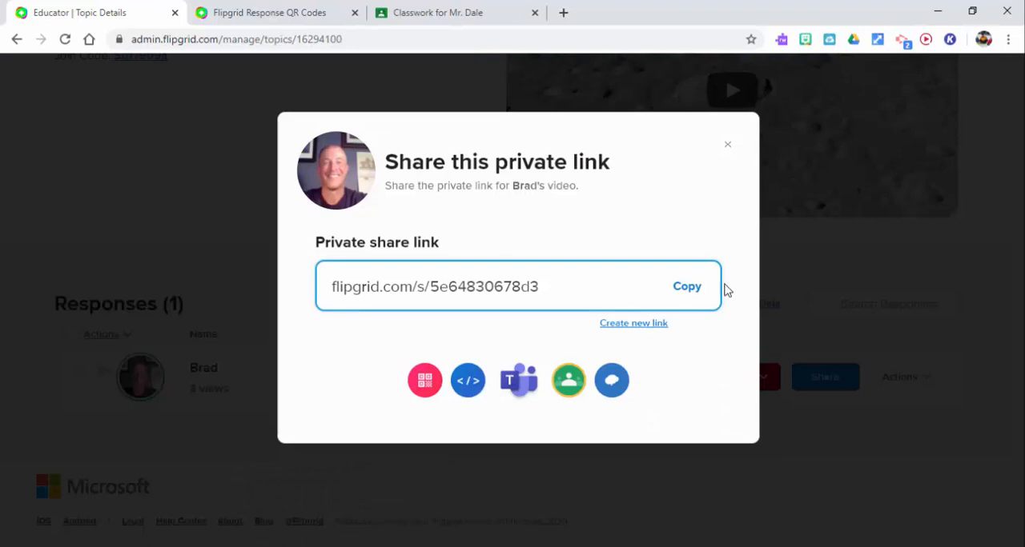
{"action": "left_click", "coordinate": [727, 144]}
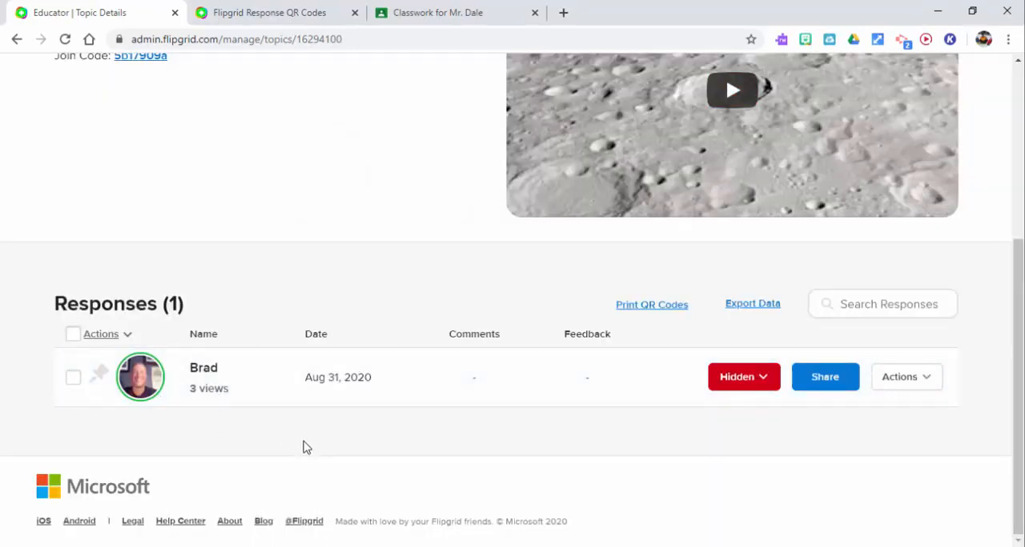
{"action": "scroll", "coordinate": [1018, 332], "scroll_direction": "up", "scroll_amount": 4}
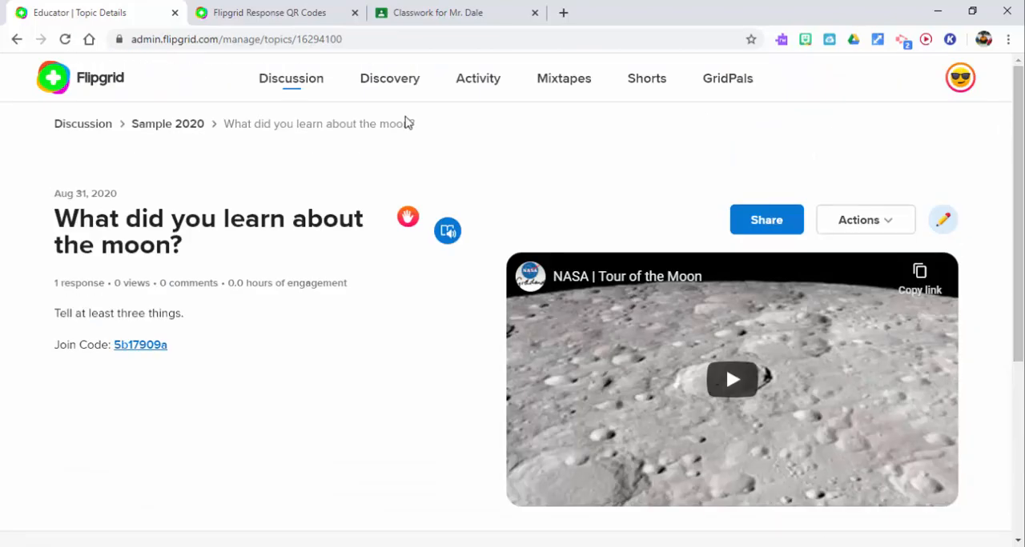
Step: Look over the Sample 2020 group and its topics from the Discussion page, and return to the Discussion page
{"action": "left_click", "coordinate": [290, 85]}
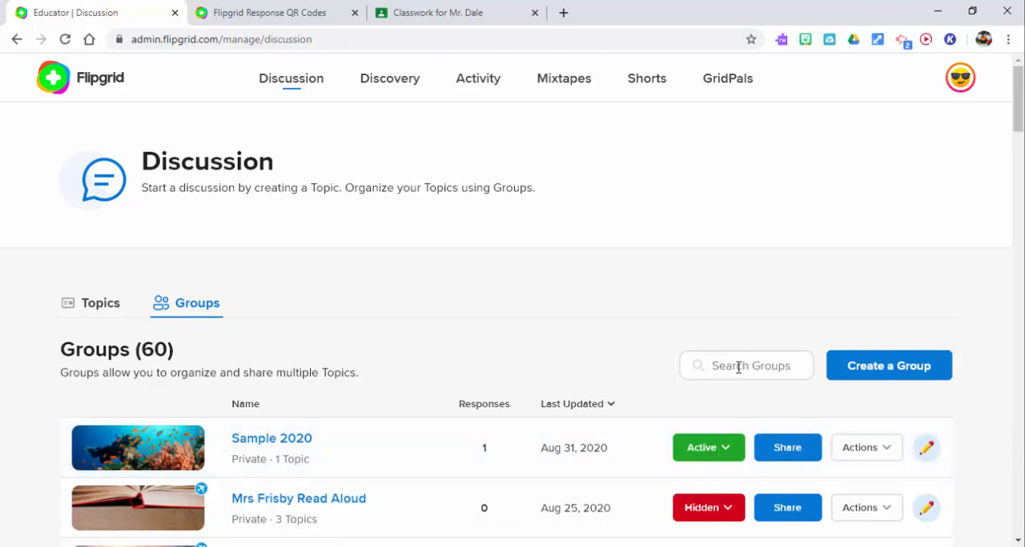
{"action": "left_click", "coordinate": [311, 441]}
{"action": "scroll", "coordinate": [1016, 96], "scroll_direction": "down", "scroll_amount": 3}
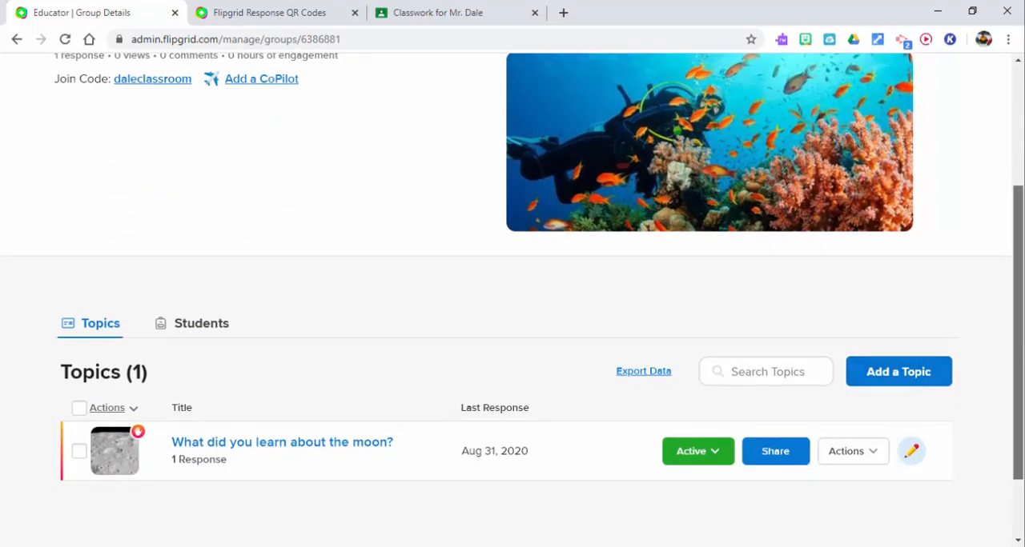
{"action": "left_click_drag", "start_coordinate": [1020, 361], "coordinate": [1011, 172]}
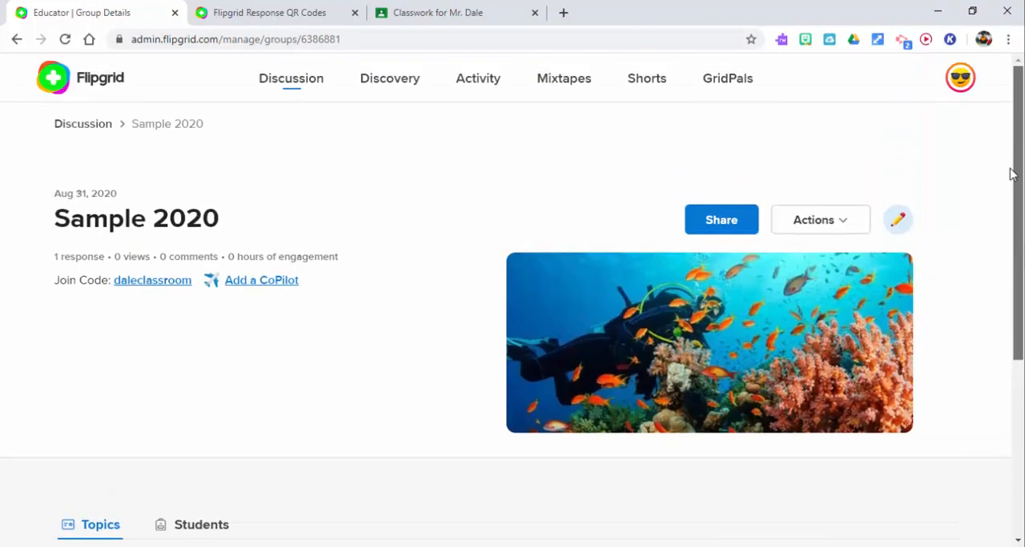
{"action": "left_click", "coordinate": [88, 85]}
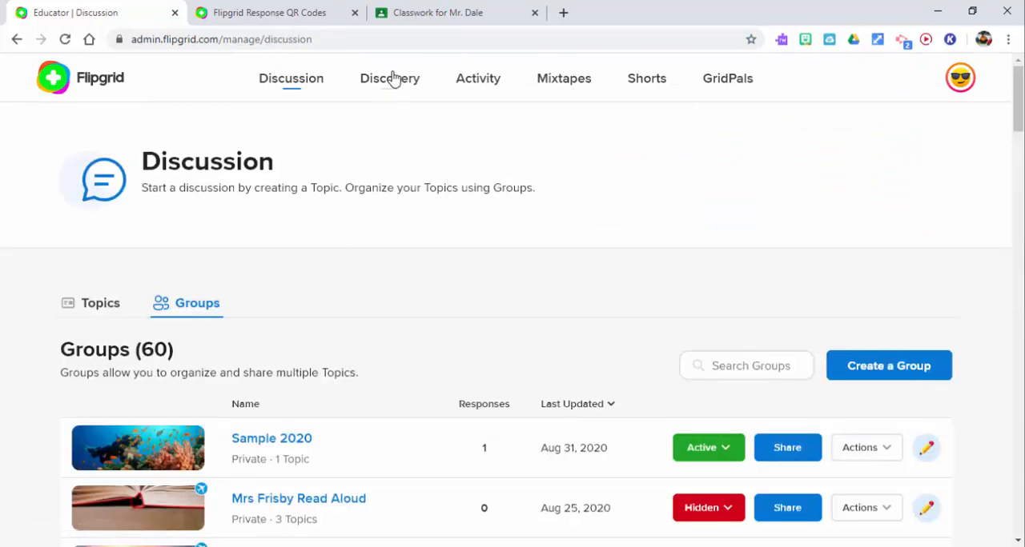
Step: Browse the Discovery page, including the Partners carousel and the list of community topics
{"action": "left_click", "coordinate": [378, 91]}
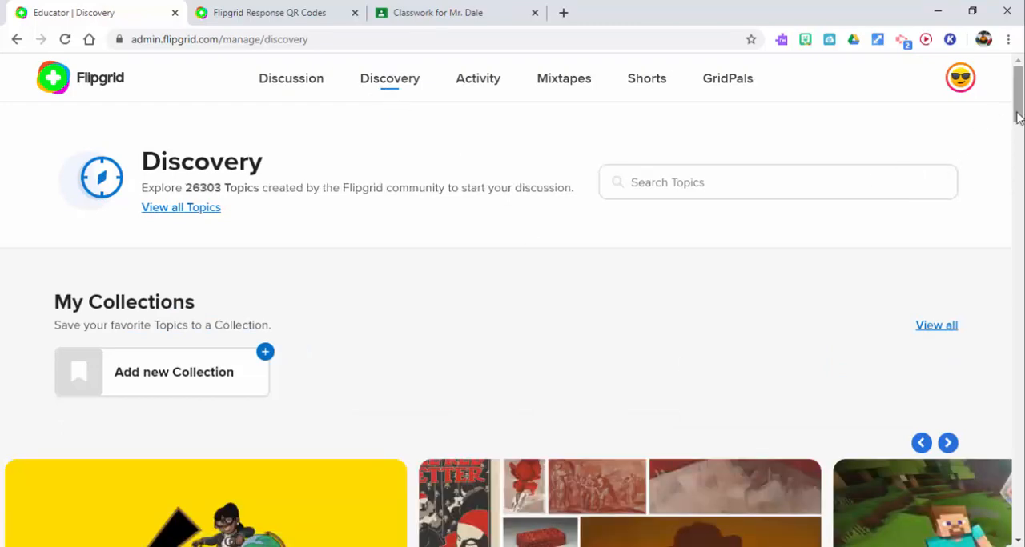
{"action": "left_click_drag", "start_coordinate": [1016, 112], "coordinate": [1018, 203]}
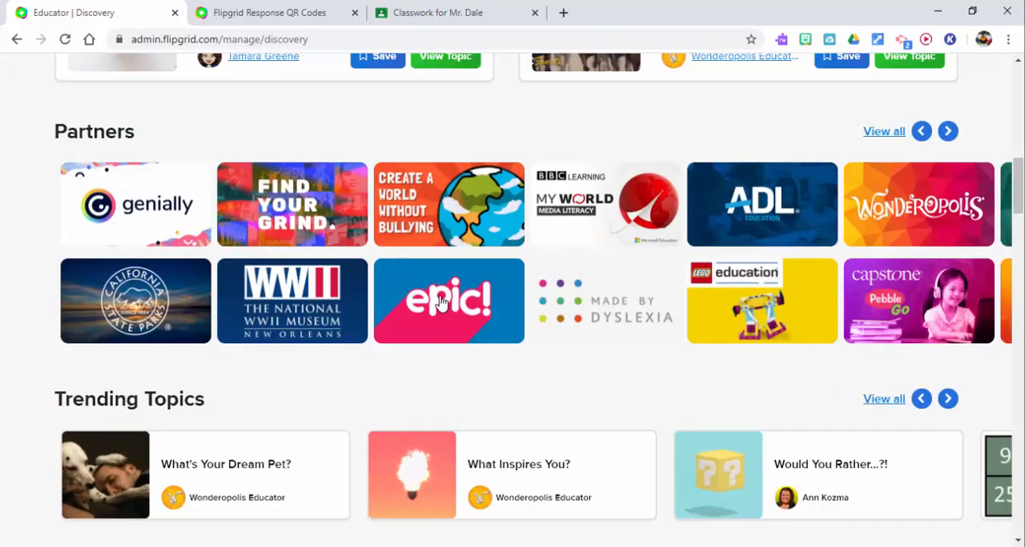
{"action": "left_click", "coordinate": [947, 132]}
{"action": "left_click", "coordinate": [948, 132]}
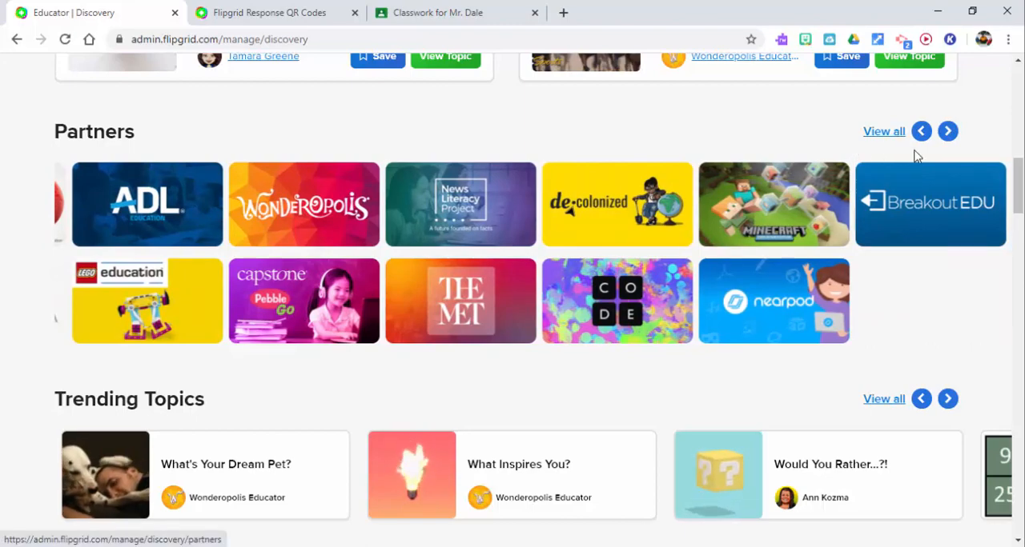
{"action": "left_click_drag", "start_coordinate": [1020, 192], "coordinate": [1020, 312]}
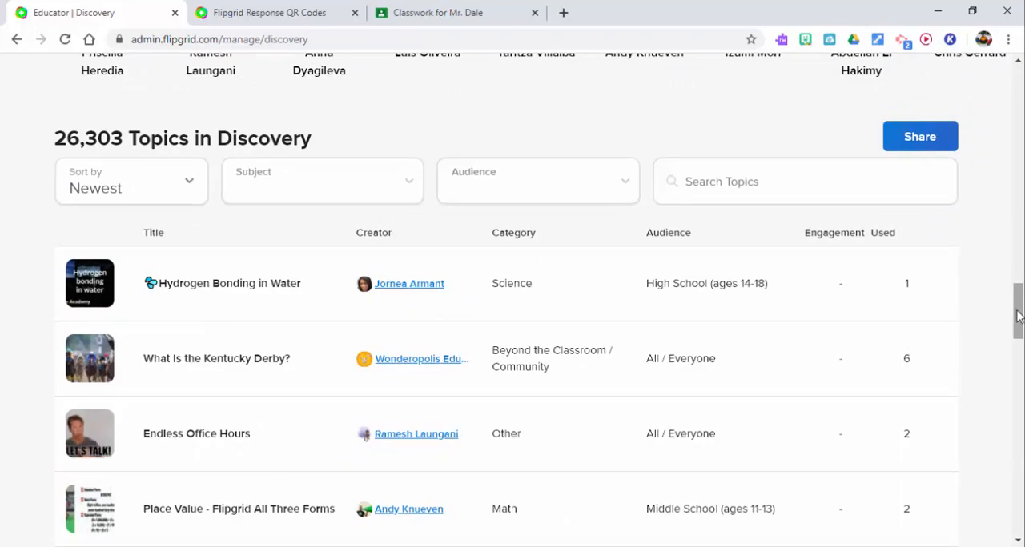
{"action": "left_click_drag", "start_coordinate": [1015, 302], "coordinate": [1017, 85]}
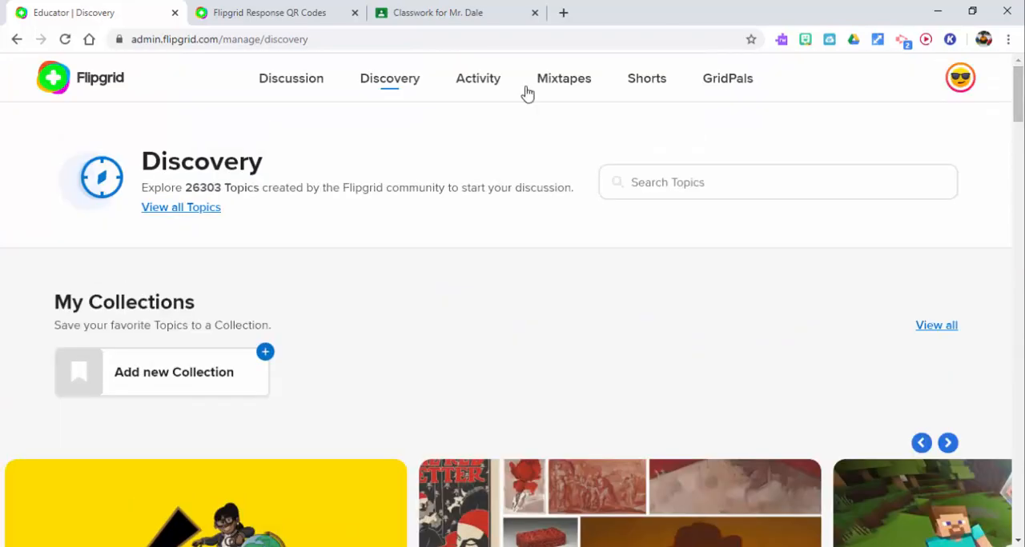
Step: View the Activity and Mixtapes pages, and open the Shorts page
{"action": "left_click", "coordinate": [474, 80]}
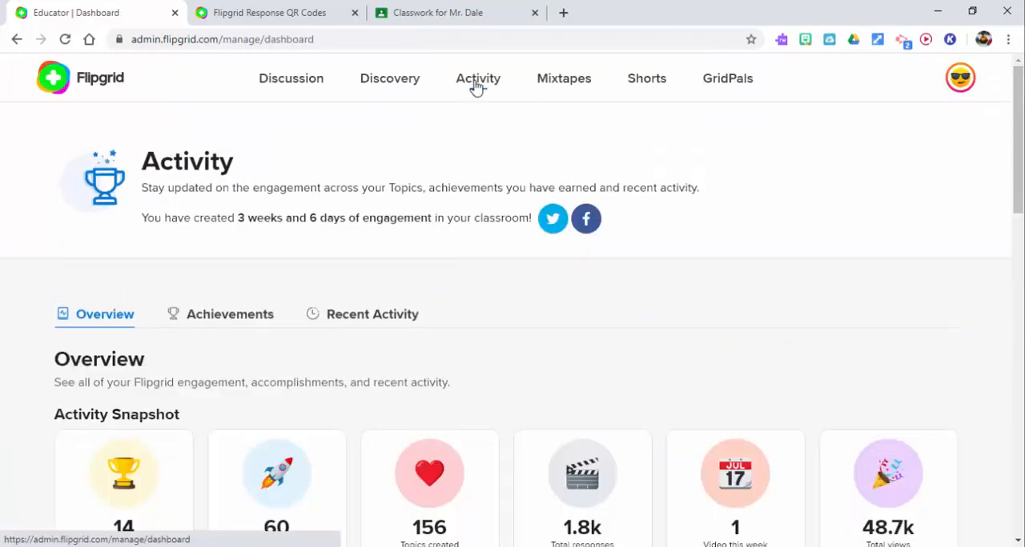
{"action": "left_click", "coordinate": [547, 84]}
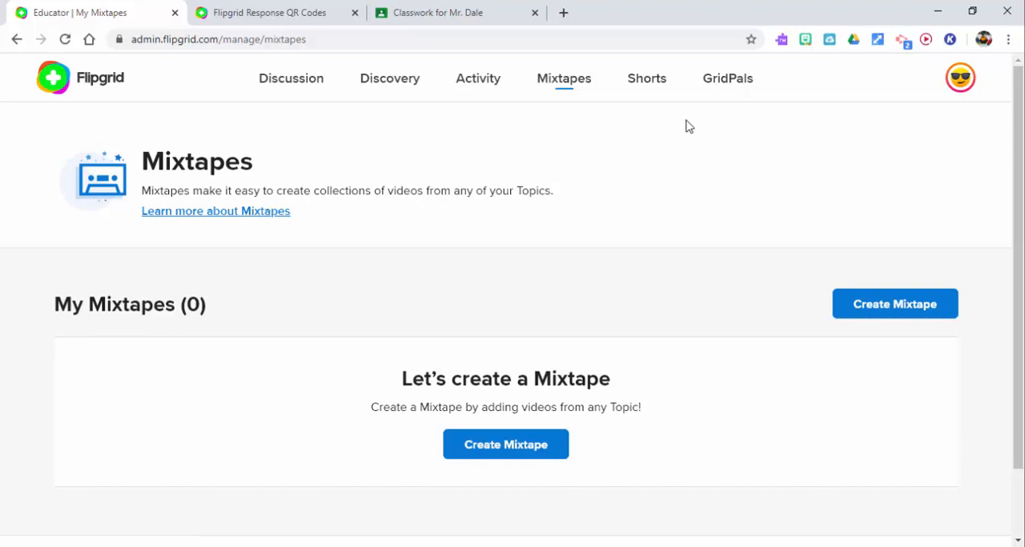
{"action": "left_click", "coordinate": [650, 88]}
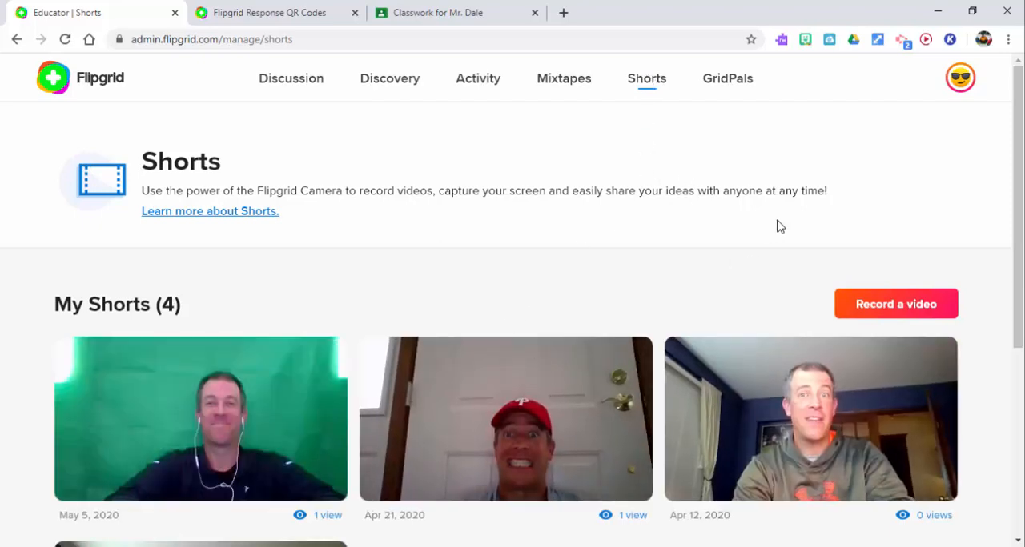
Step: Record a new Short of about 12 seconds with the webcam and pause the recording
{"action": "left_click", "coordinate": [882, 313]}
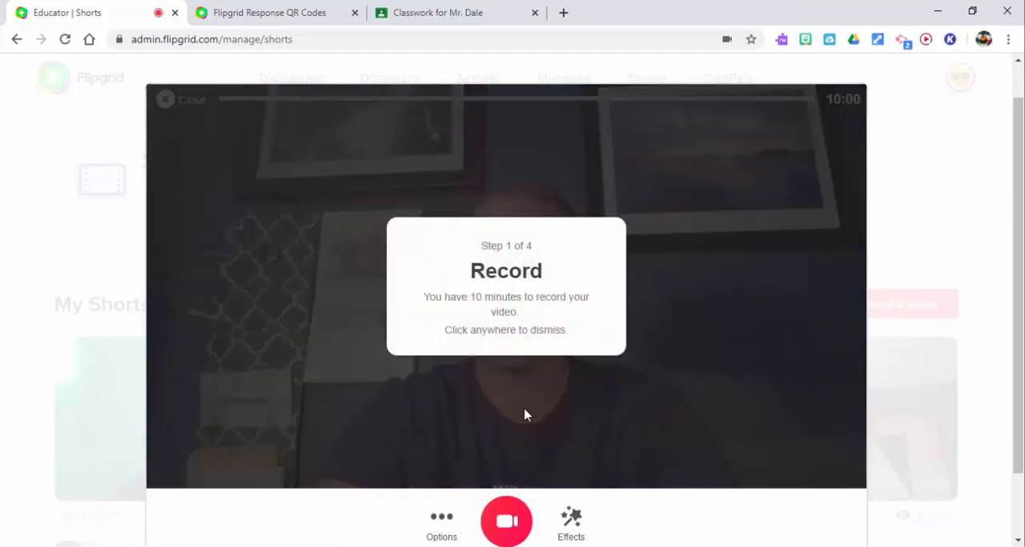
{"action": "left_click", "coordinate": [506, 406]}
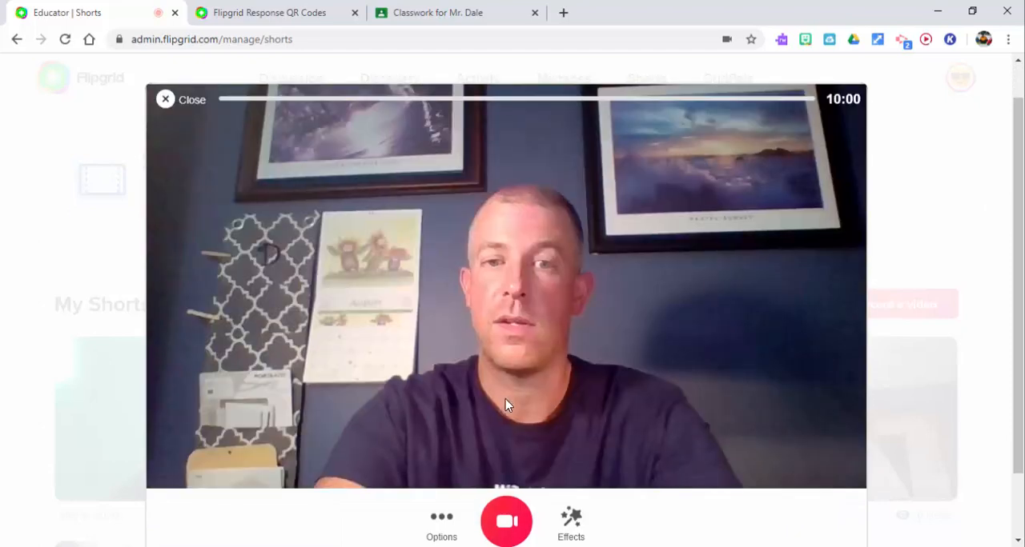
{"action": "left_click", "coordinate": [506, 522]}
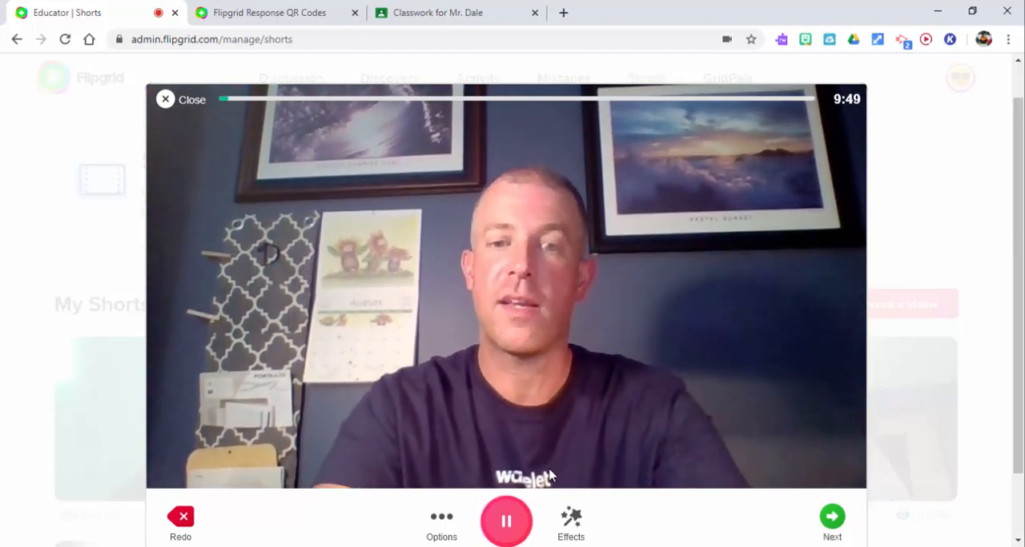
{"action": "left_click", "coordinate": [509, 529]}
Step: Accept the recording without edits, take a selfie for it and submit the Short
{"action": "left_click", "coordinate": [832, 519]}
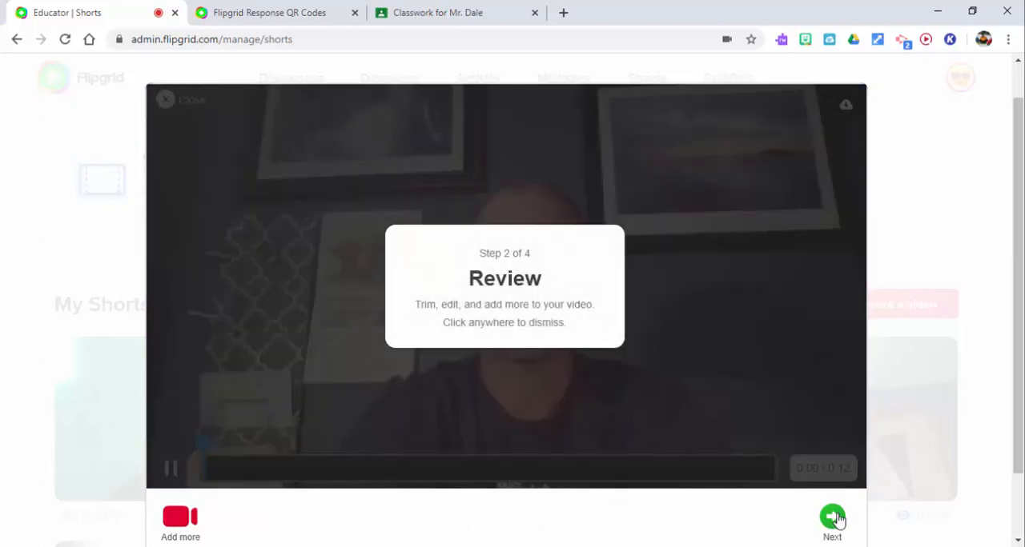
{"action": "left_click", "coordinate": [837, 521]}
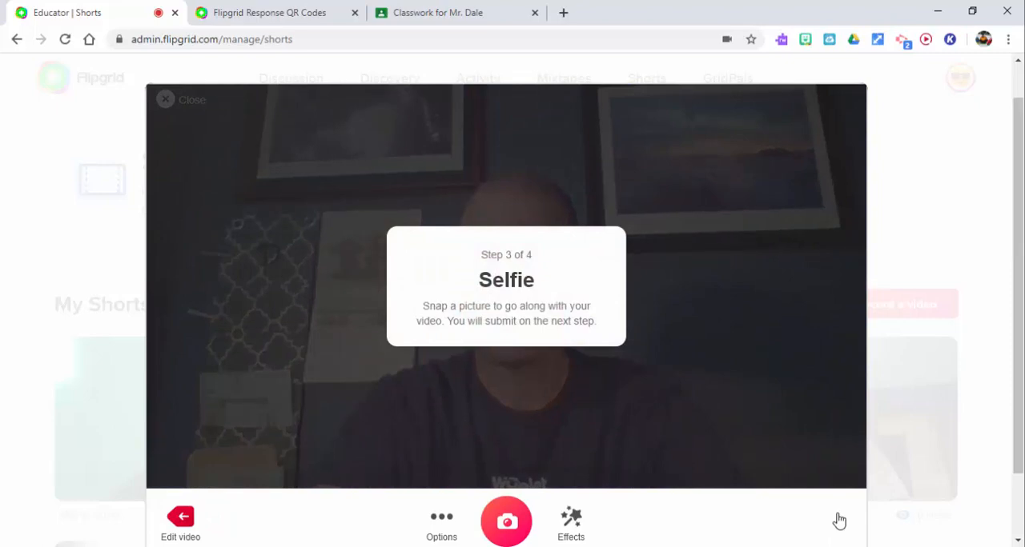
{"action": "left_click", "coordinate": [506, 521]}
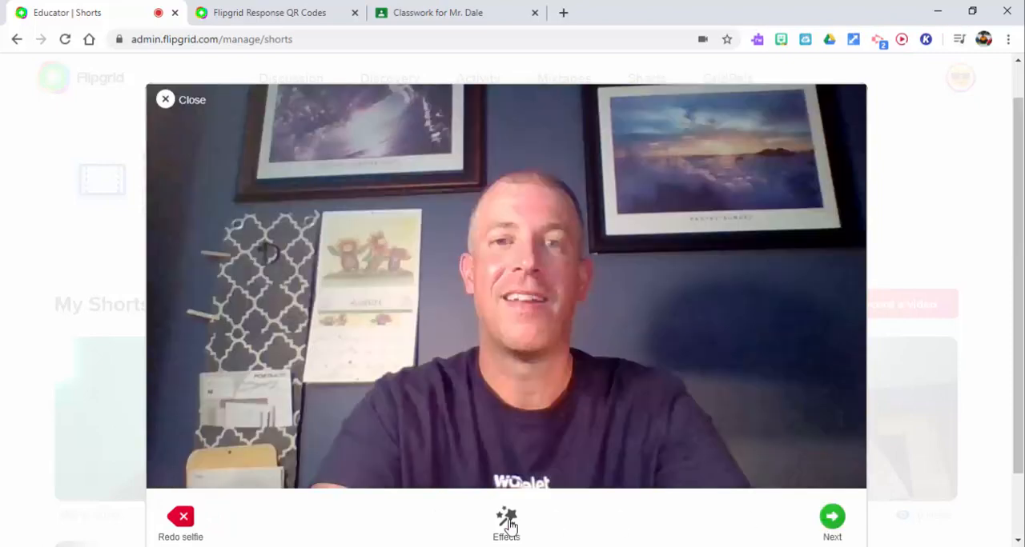
{"action": "left_click", "coordinate": [832, 518]}
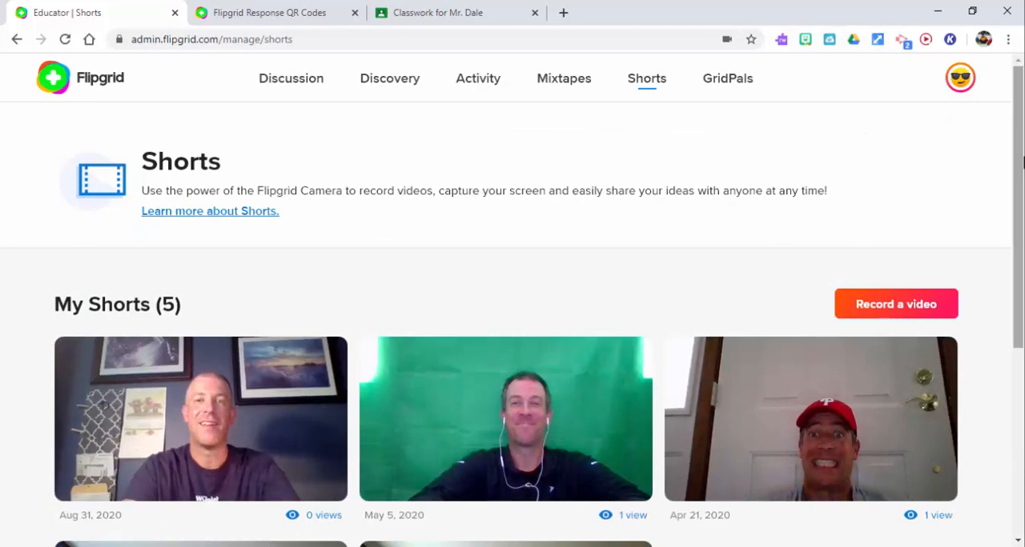
Step: Open the newest Short dated Aug 31, 2020 and start sharing it to Google Classroom
{"action": "scroll", "coordinate": [1020, 226], "scroll_direction": "down", "scroll_amount": 2}
{"action": "left_click", "coordinate": [200, 330]}
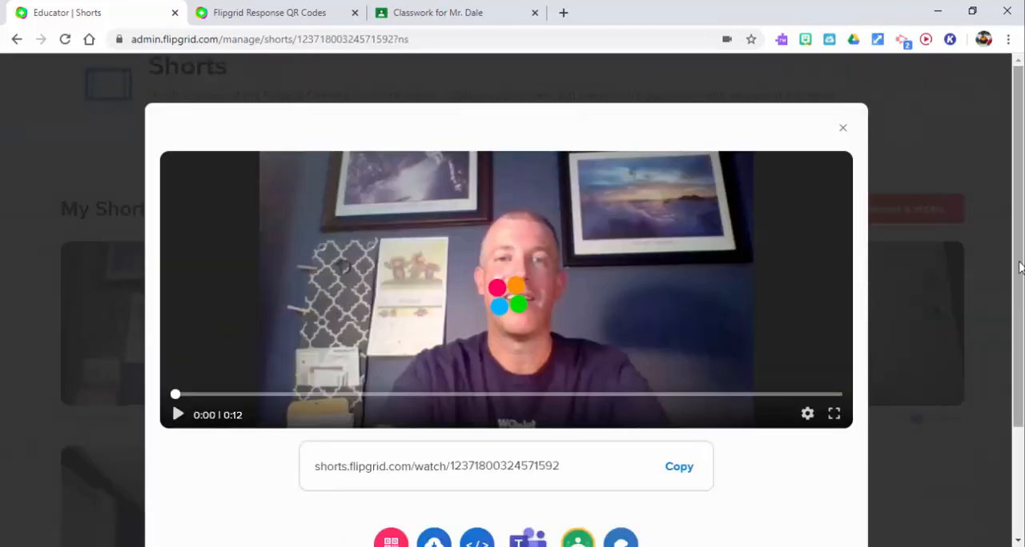
{"action": "scroll", "coordinate": [575, 460], "scroll_direction": "down", "scroll_amount": 1}
{"action": "left_click", "coordinate": [575, 460]}
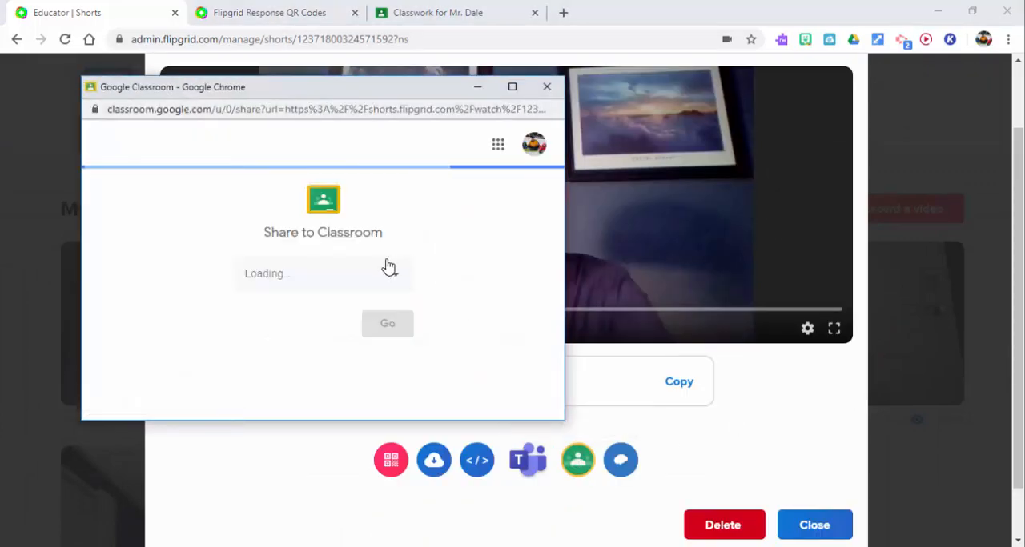
Step: Post the Short to the original class named after the teacher, not its copy, as an announcement reading "Morning everyone"
{"action": "left_click", "coordinate": [393, 277]}
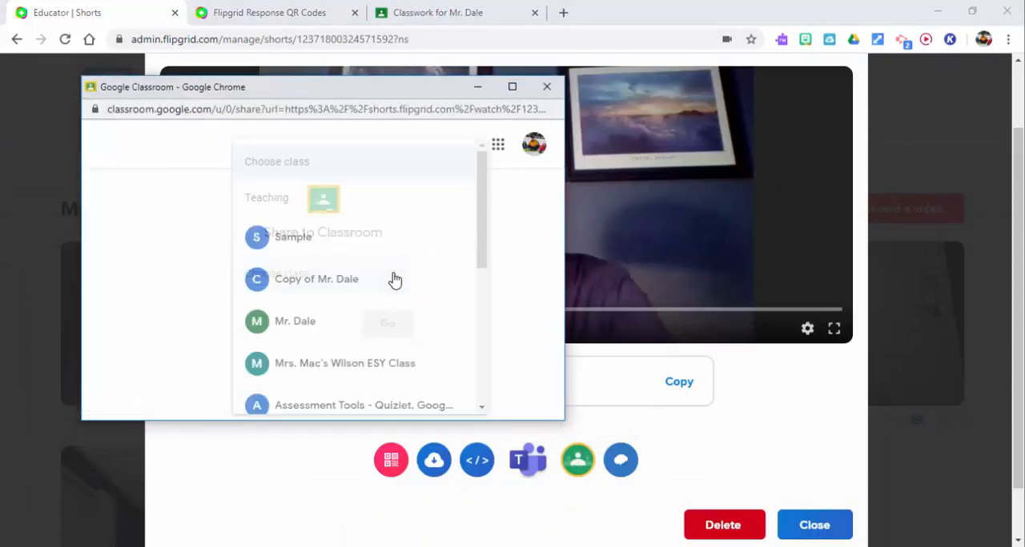
{"action": "left_click", "coordinate": [357, 323]}
{"action": "left_click", "coordinate": [403, 337]}
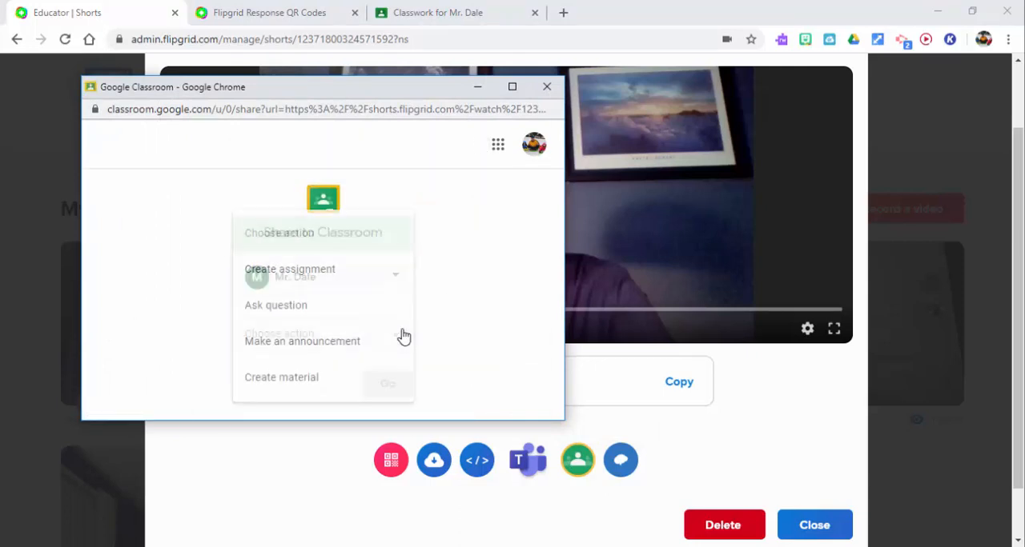
{"action": "left_click", "coordinate": [344, 349]}
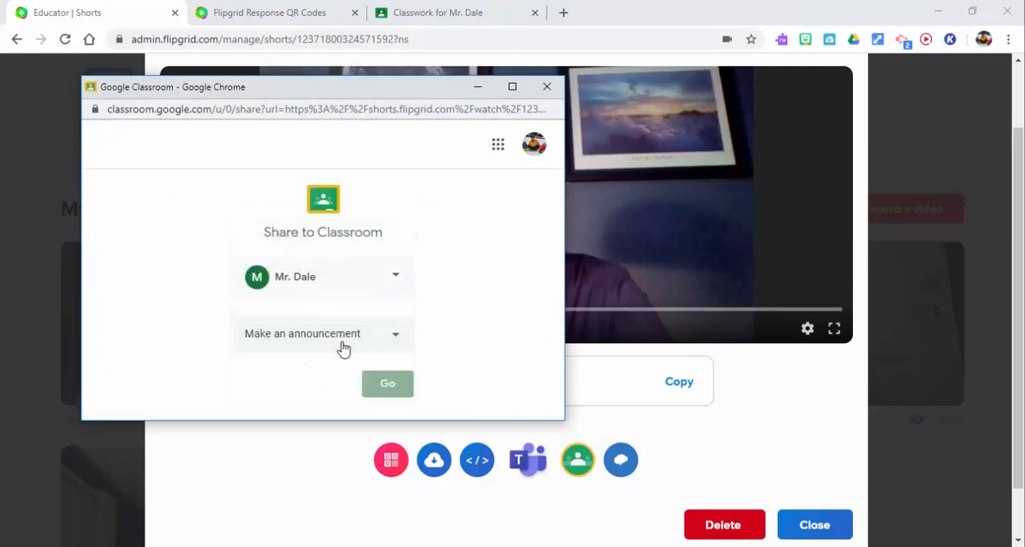
{"action": "left_click", "coordinate": [412, 377]}
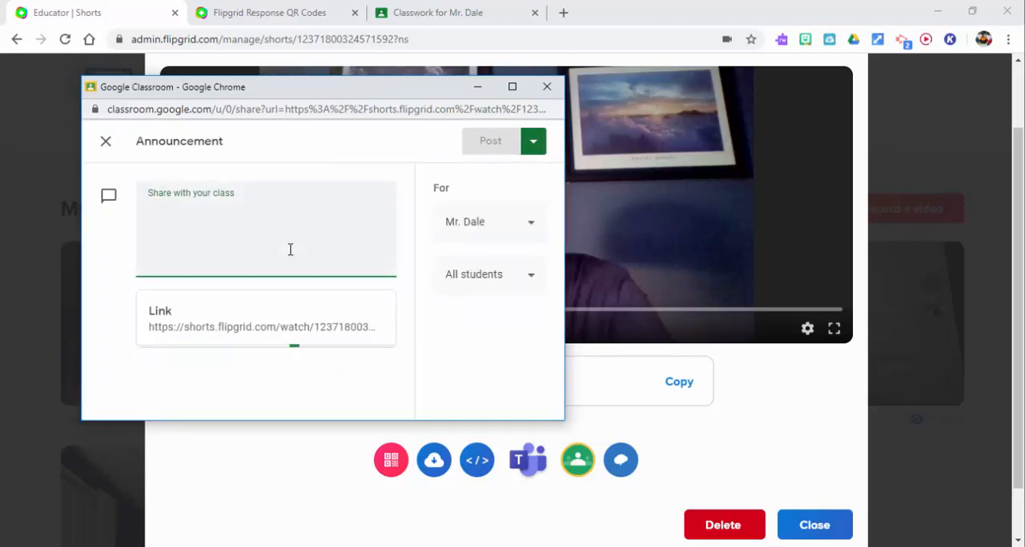
{"action": "type", "text": "Morning everyone"}
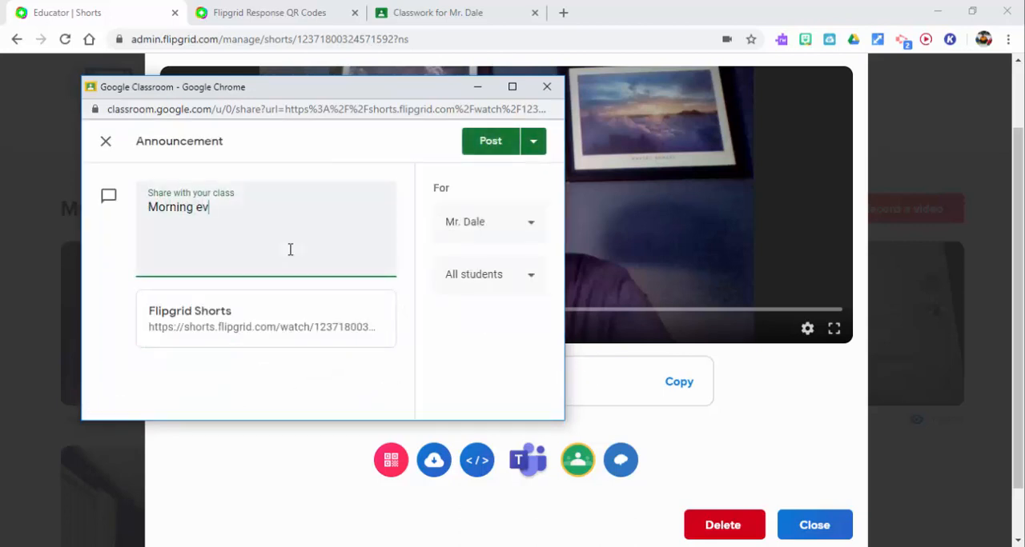
{"action": "left_click", "coordinate": [492, 145]}
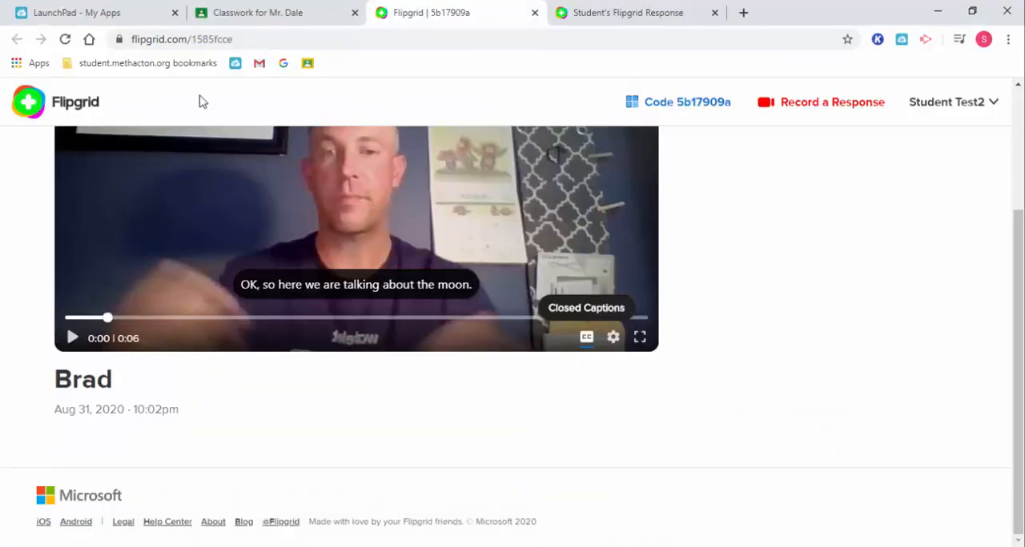
Step: Switch to the student's Google Classroom and reload the class Stream to load the new announcement
{"action": "left_click", "coordinate": [240, 13]}
{"action": "left_click", "coordinate": [410, 114]}
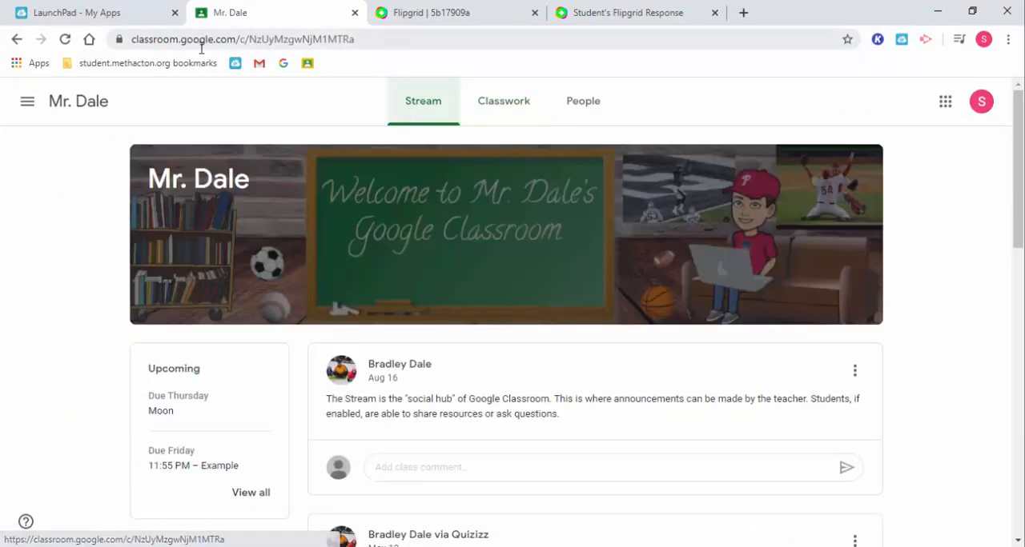
{"action": "left_click", "coordinate": [65, 39]}
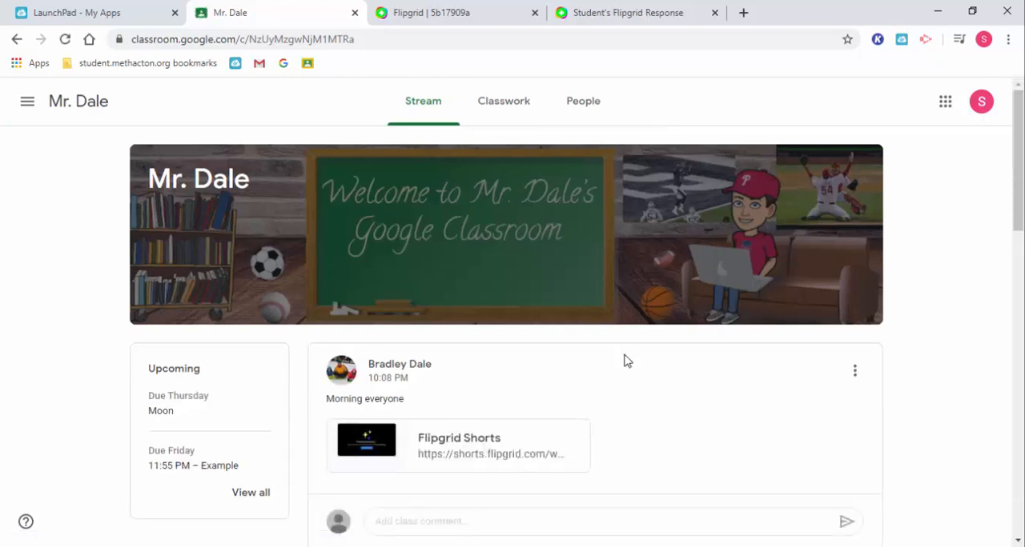
Step: Play about three seconds of the Flipgrid Short attached to the "Morning everyone" announcement, and return to the class Stream
{"action": "left_click_drag", "start_coordinate": [1018, 191], "coordinate": [1018, 231]}
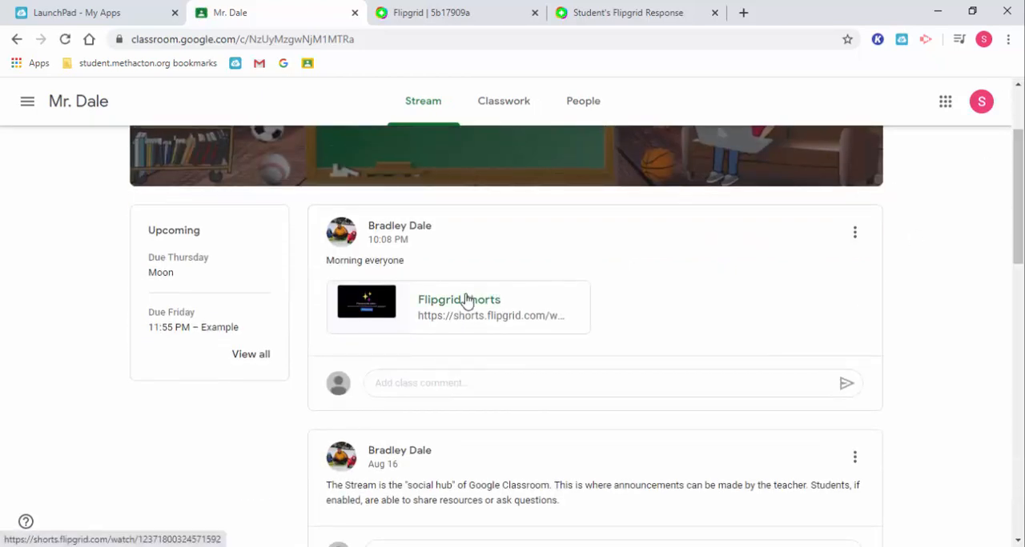
{"action": "left_click", "coordinate": [466, 299]}
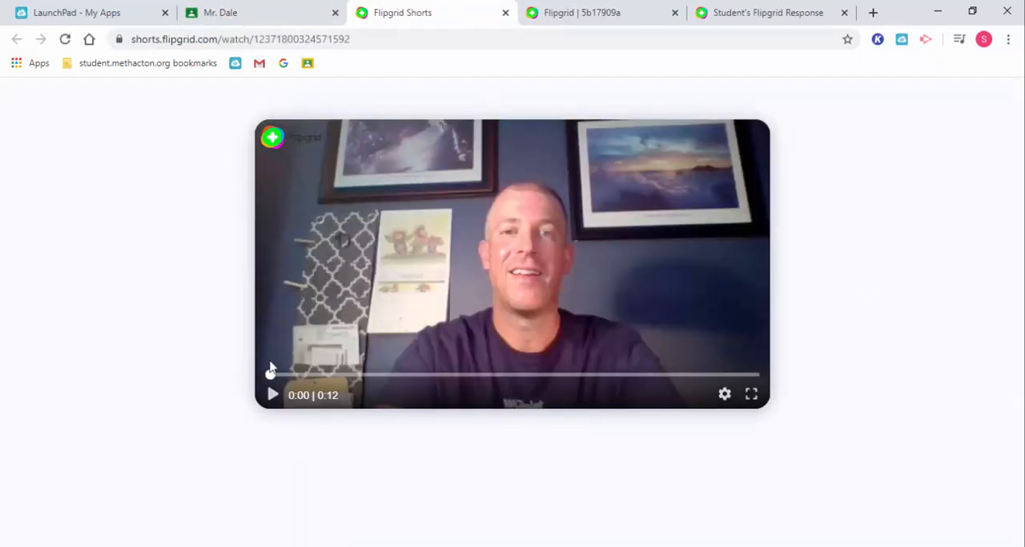
{"action": "left_click", "coordinate": [272, 400]}
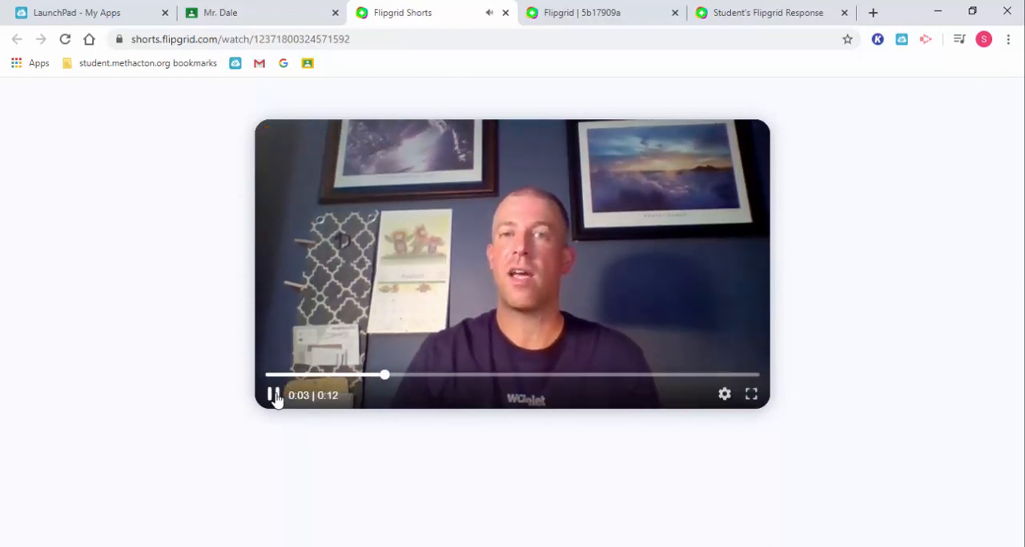
{"action": "left_click", "coordinate": [273, 396]}
{"action": "left_click", "coordinate": [227, 15]}
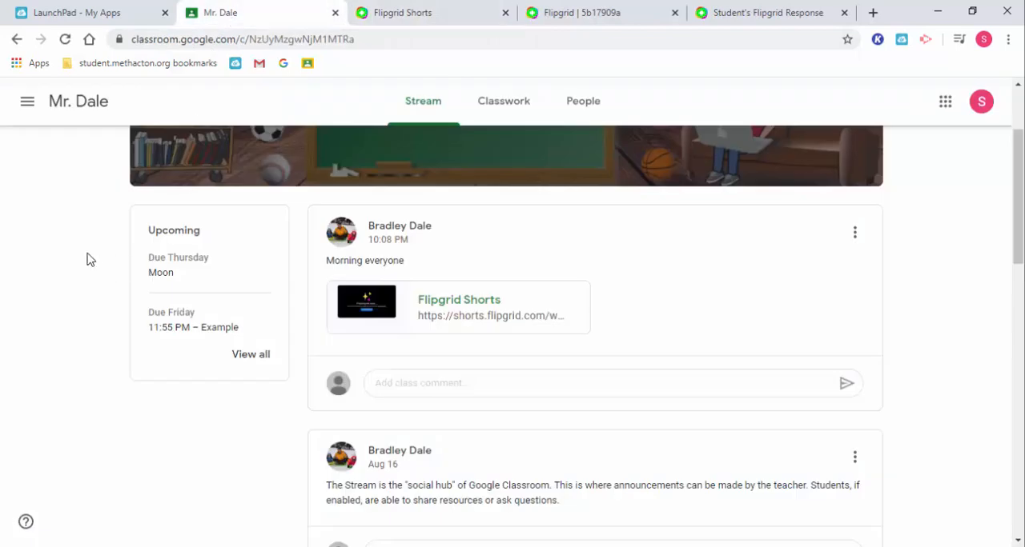